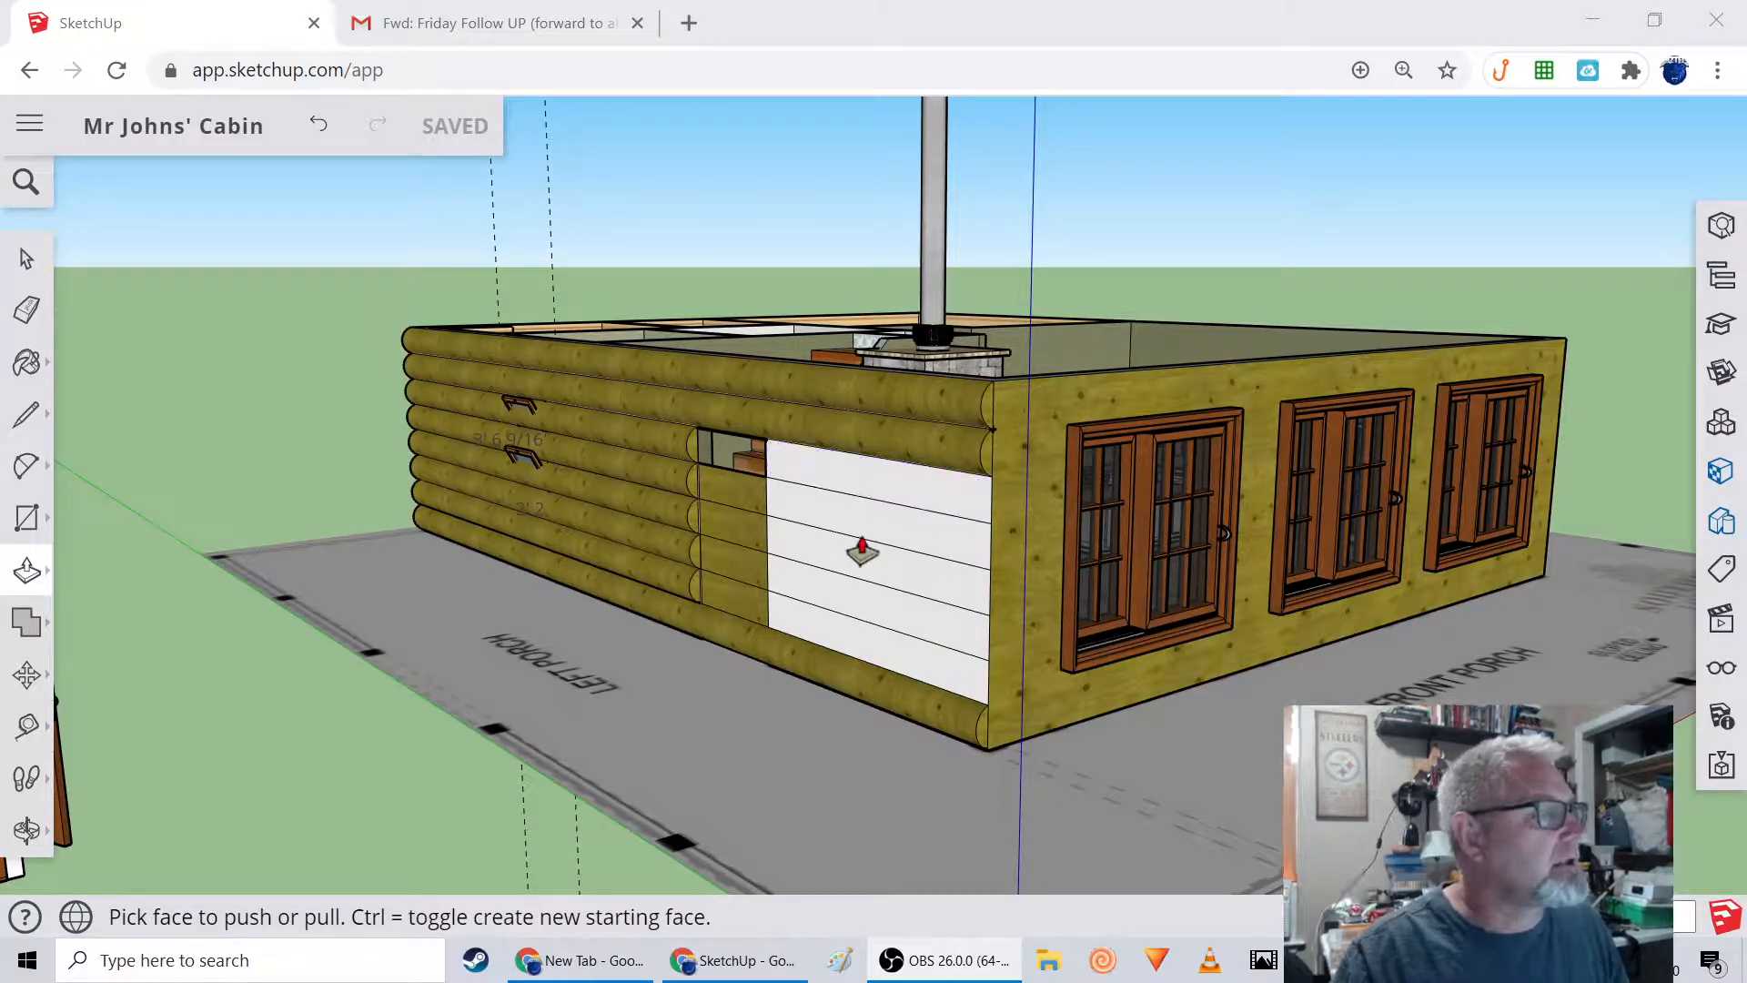
Examine the left porch log wall, its door opening and the unfinished white wall section at the corner.
middle_click_drag(892, 565, 856, 575)
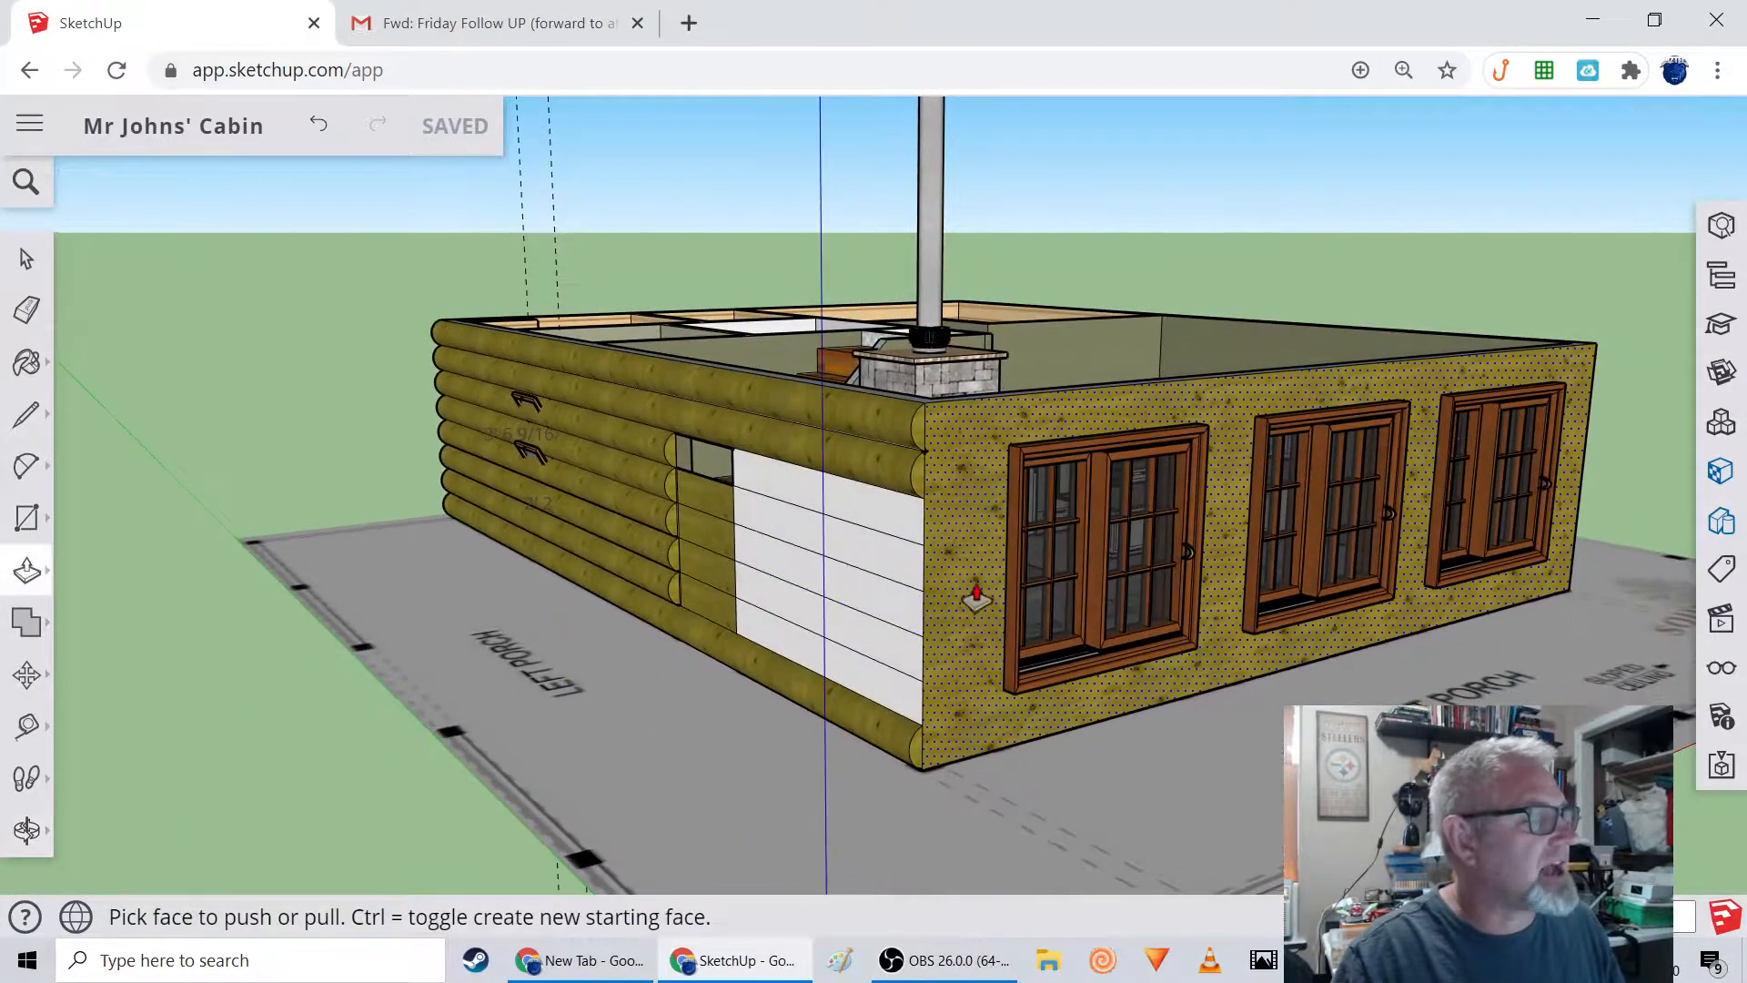
scroll(855, 575, "up", 5)
scroll(1436, 684, "down", 4)
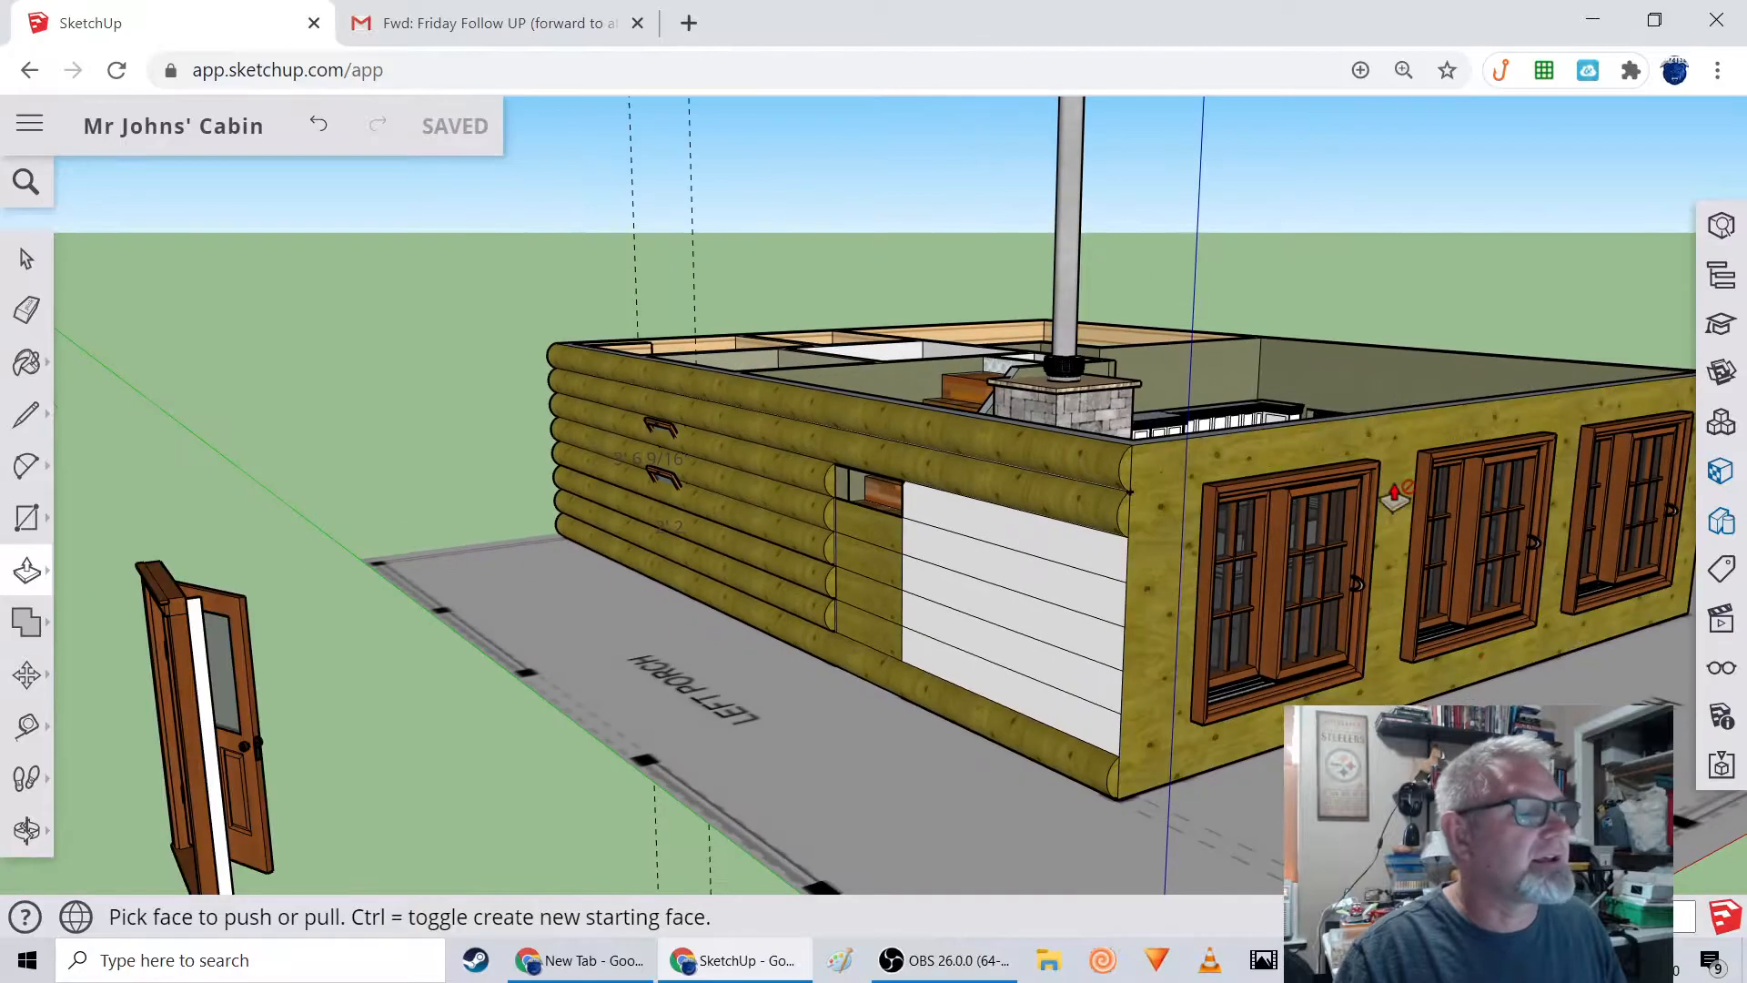
scroll(1392, 483, "down", 3)
middle_click_drag(1183, 674, 1037, 676)
scroll(1038, 676, "up", 8)
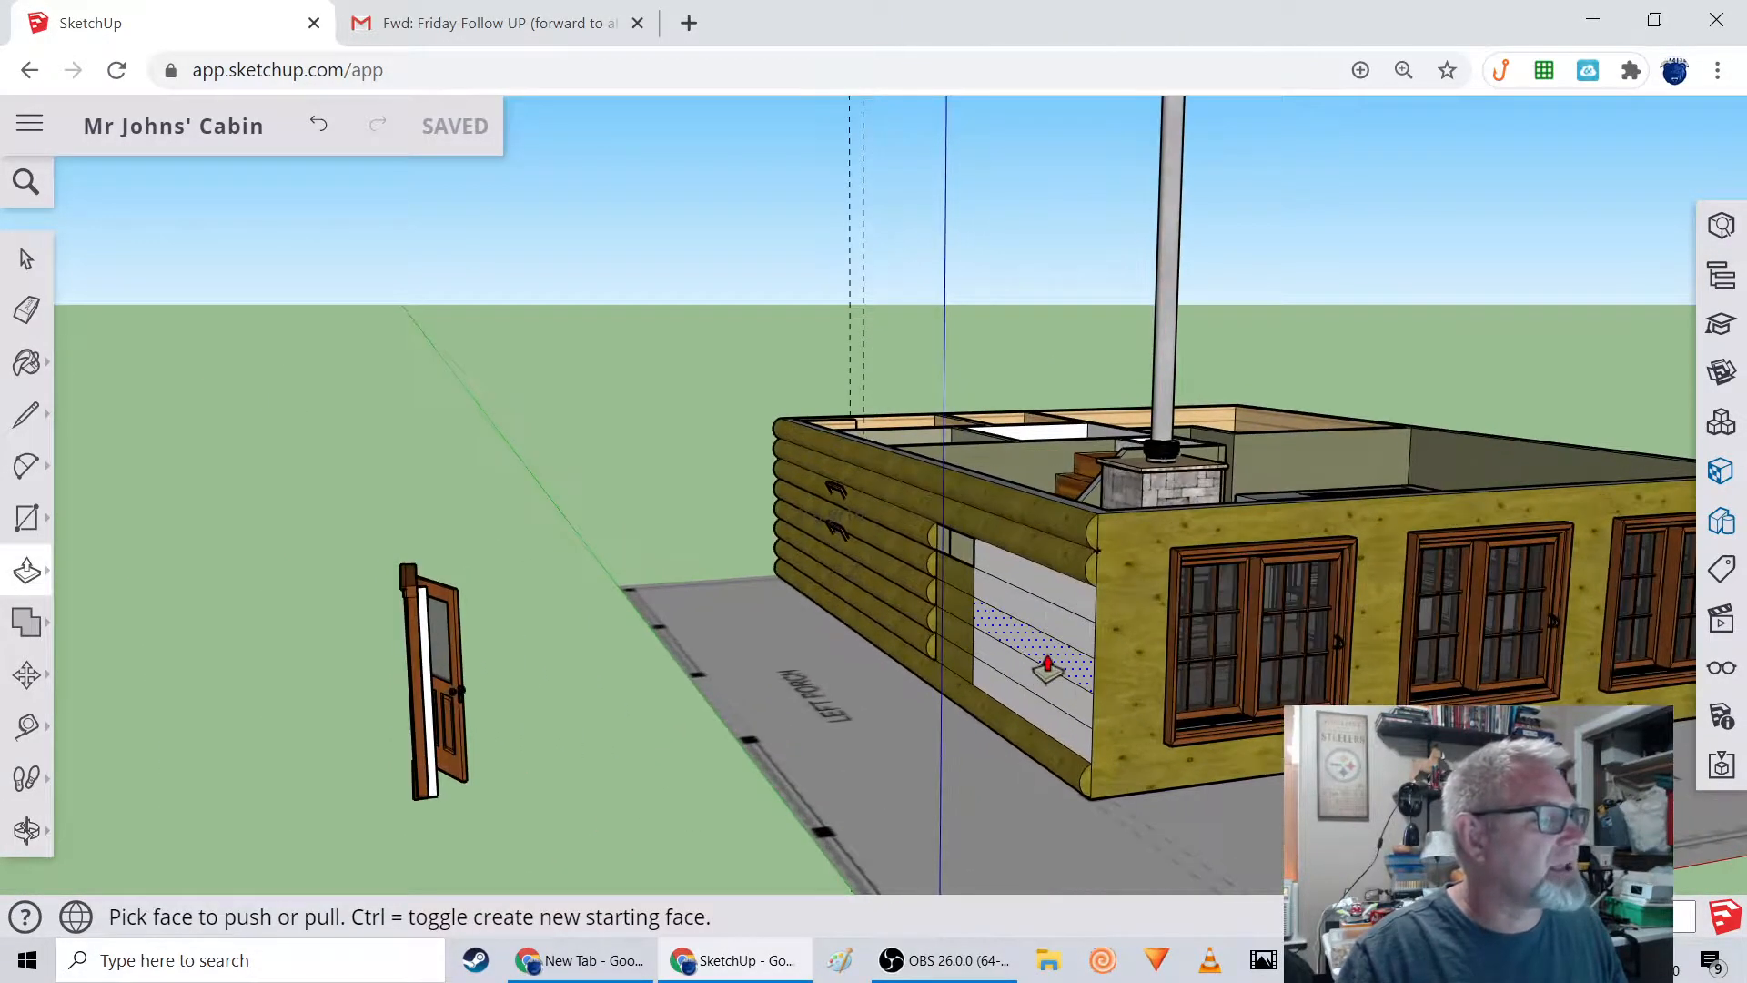
middle_click_drag(1119, 500, 1109, 464)
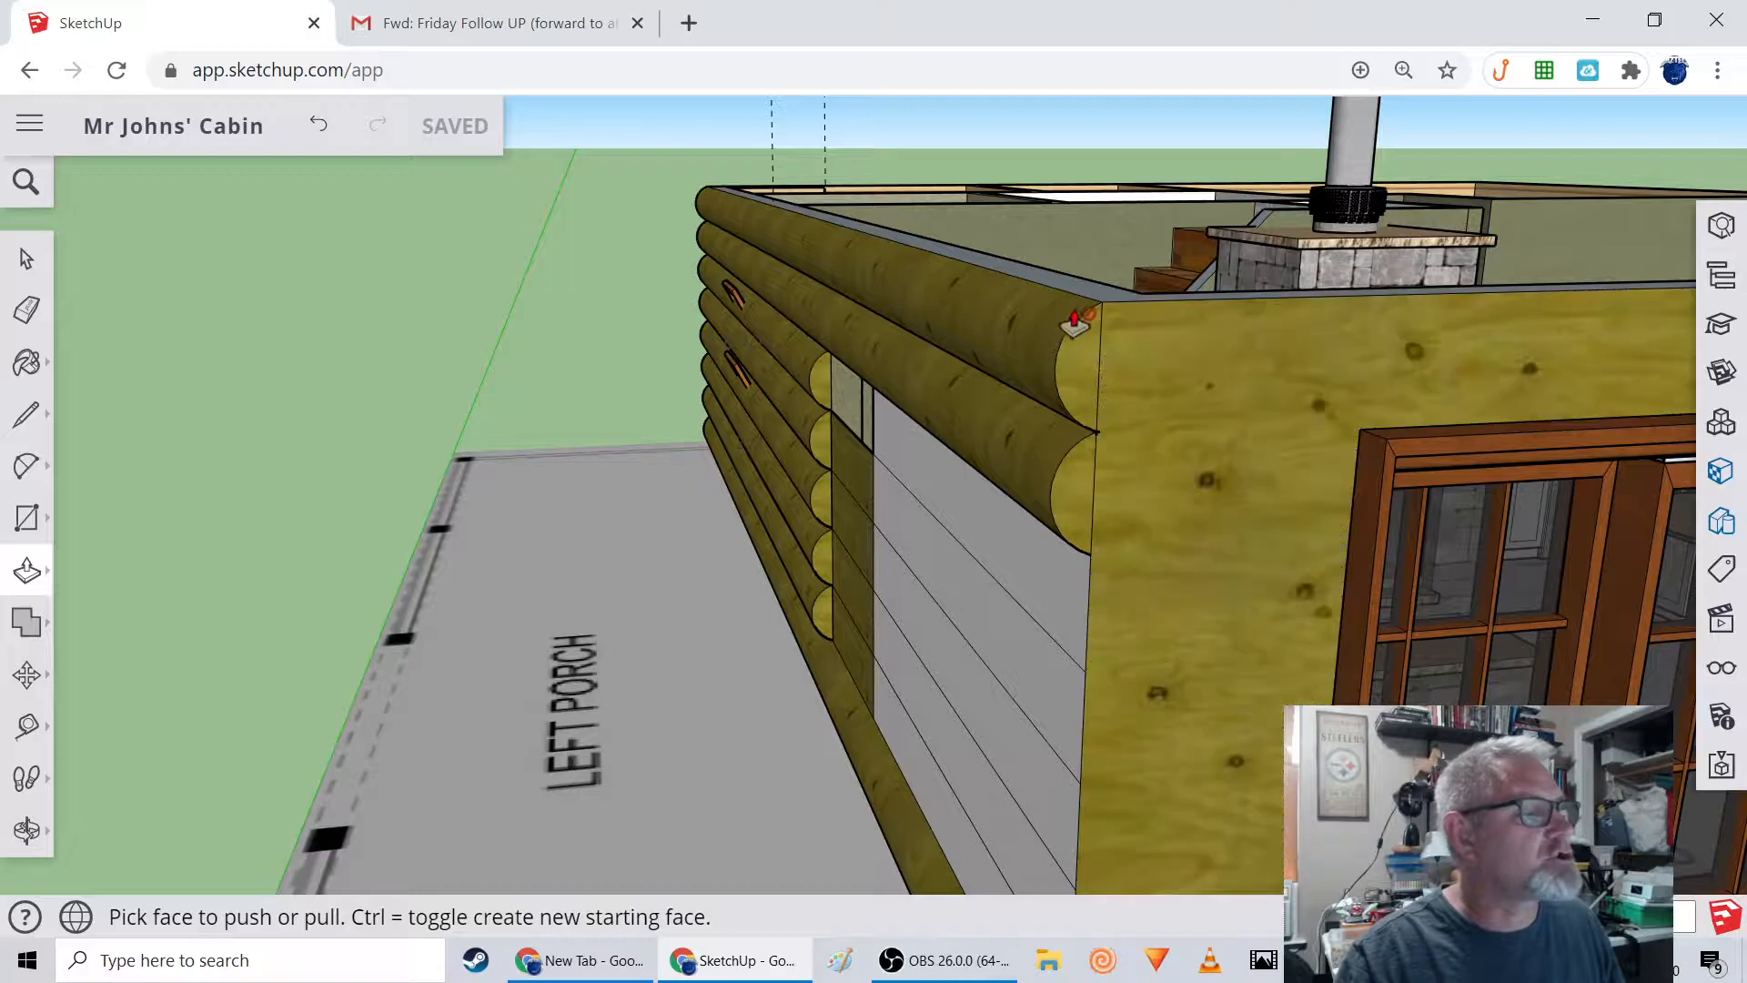
mouse_move(1026, 464)
middle_mouse_down()
mouse_move(975, 480)
mouse_move(1049, 490)
middle_mouse_up()
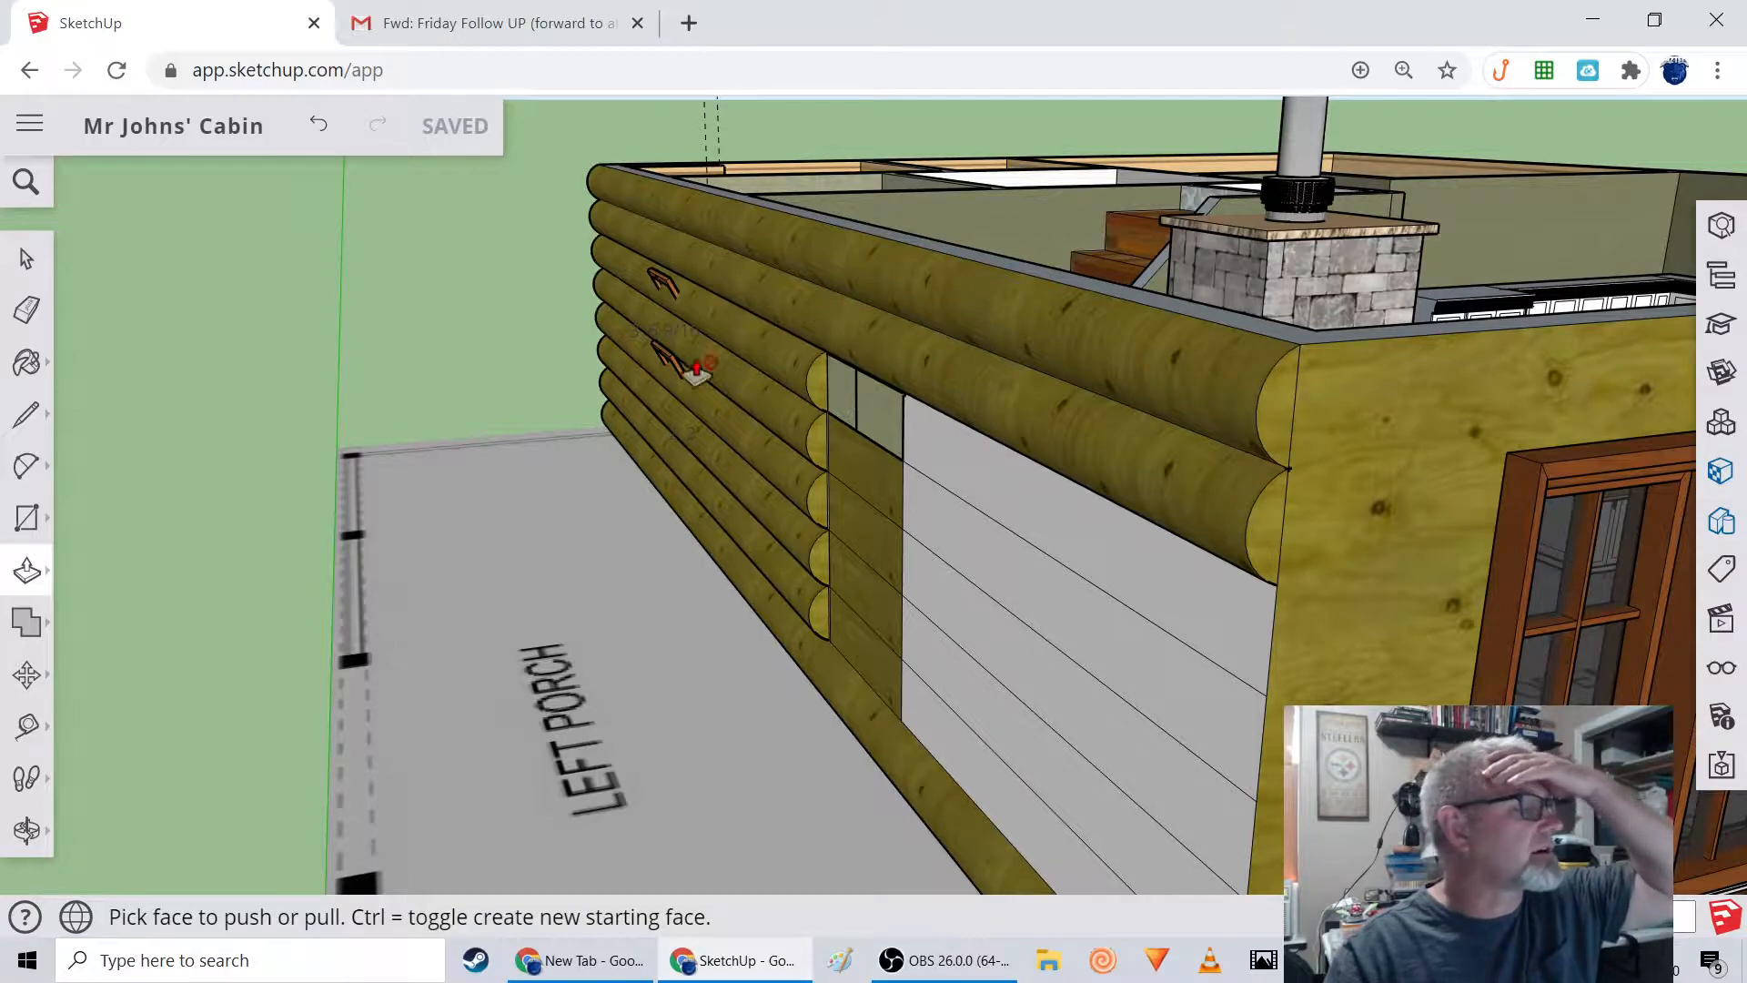
middle_click_drag(1033, 497, 1147, 495)
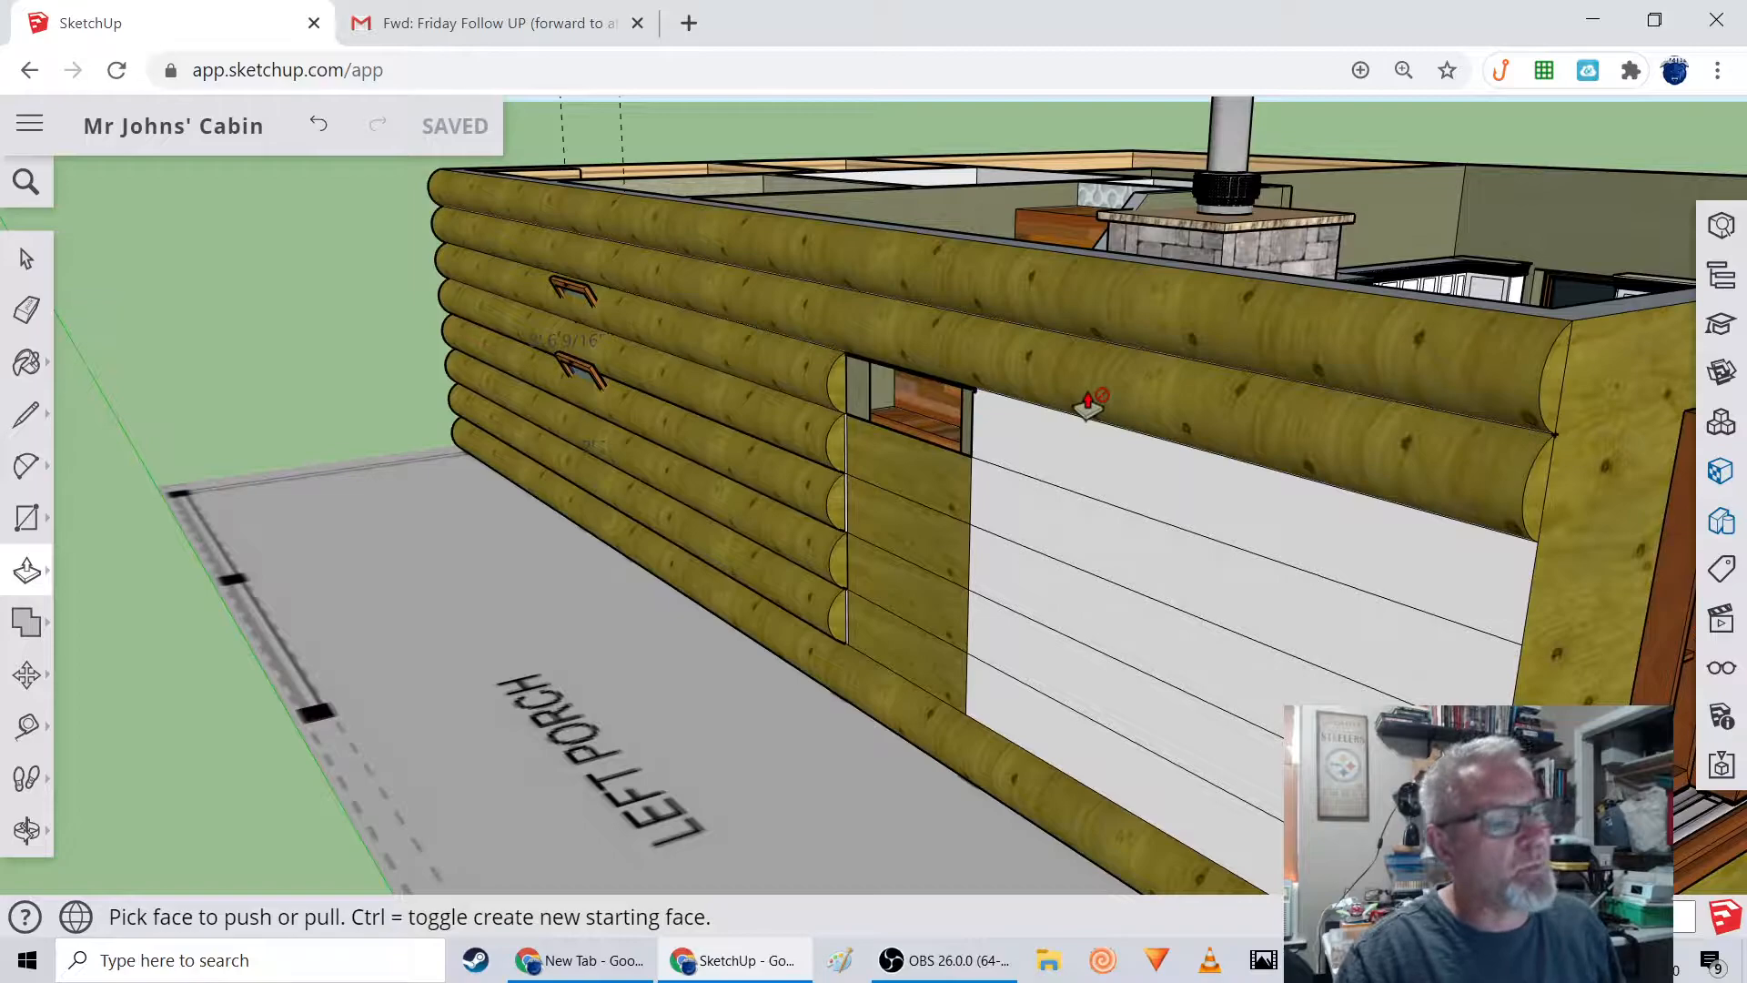
middle_click_drag(1121, 424, 947, 435)
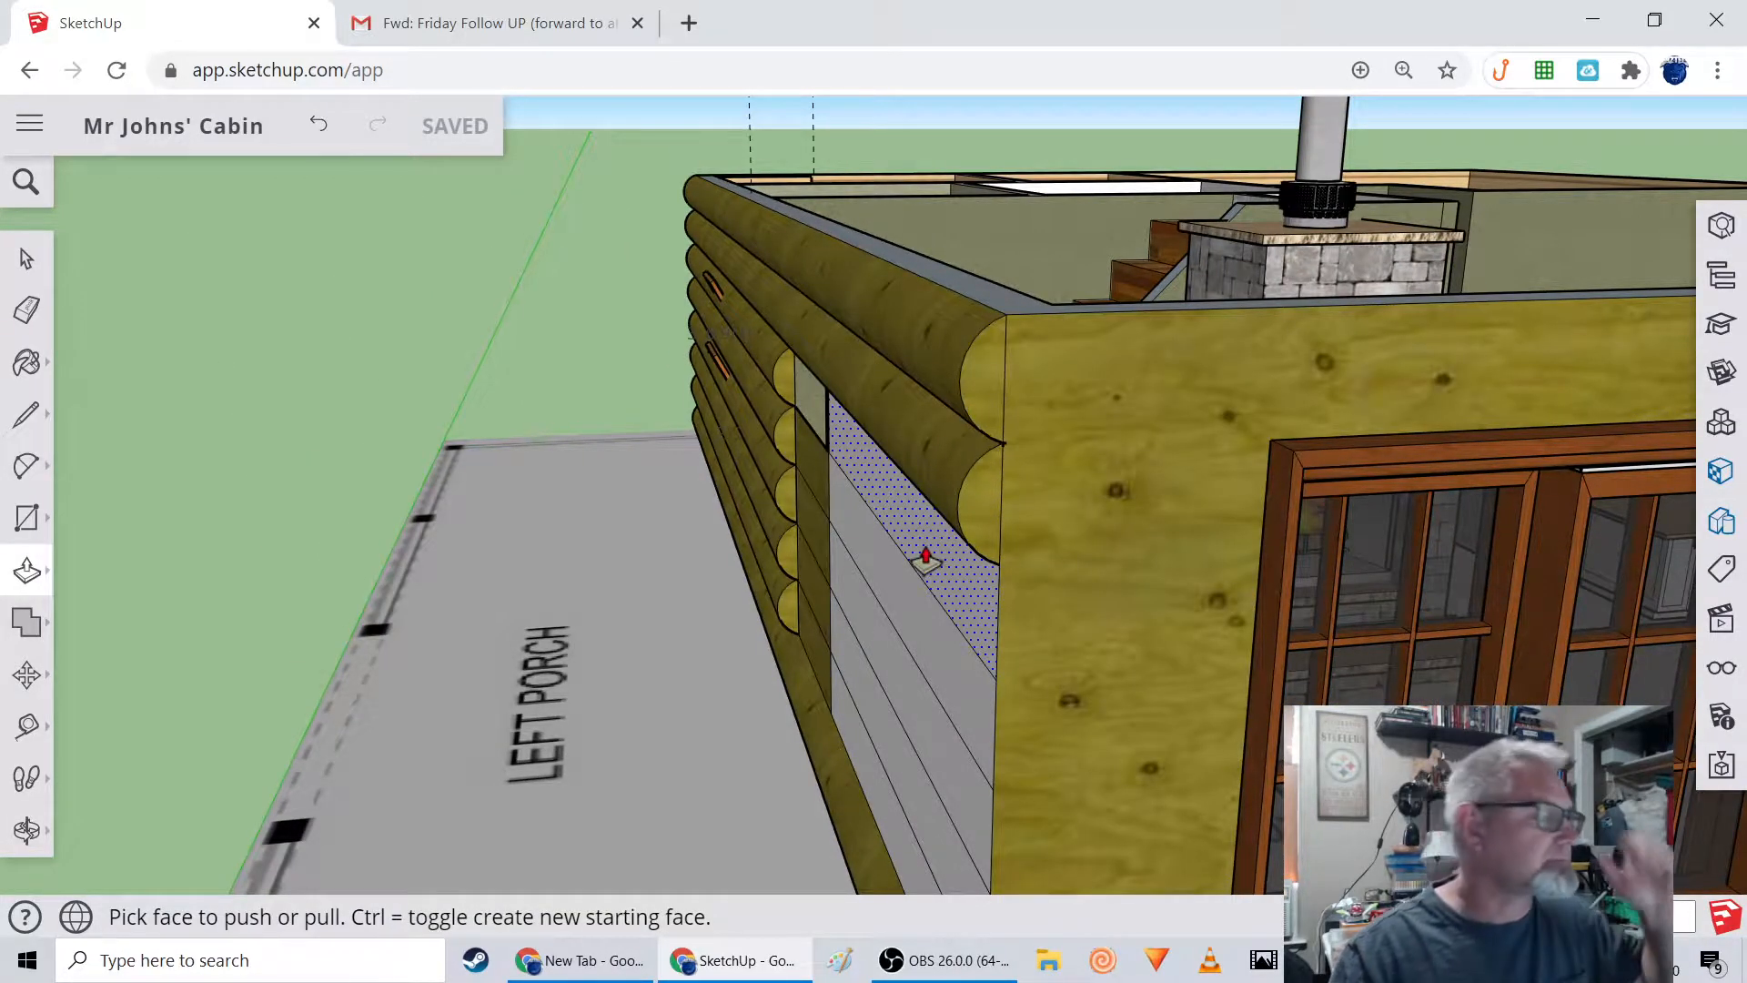
middle_click_drag(879, 375, 1046, 410)
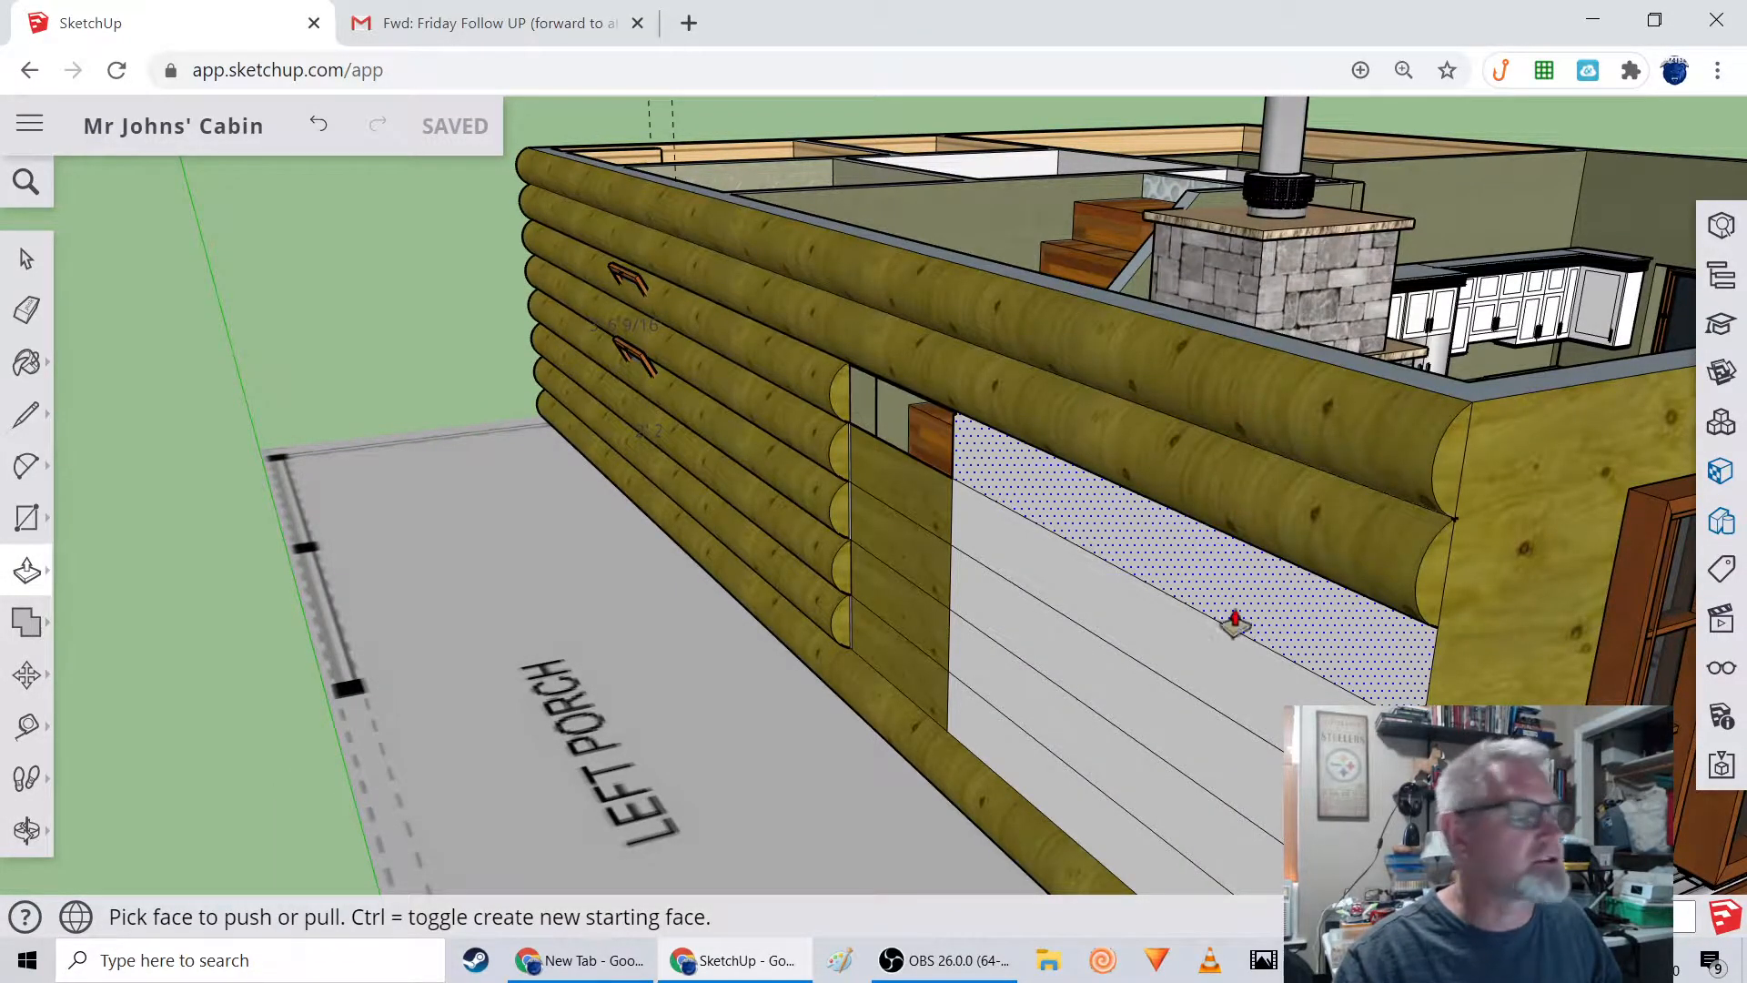
mouse_move(1200, 692)
middle_mouse_down()
mouse_move(1208, 663)
mouse_move(1223, 668)
middle_mouse_up()
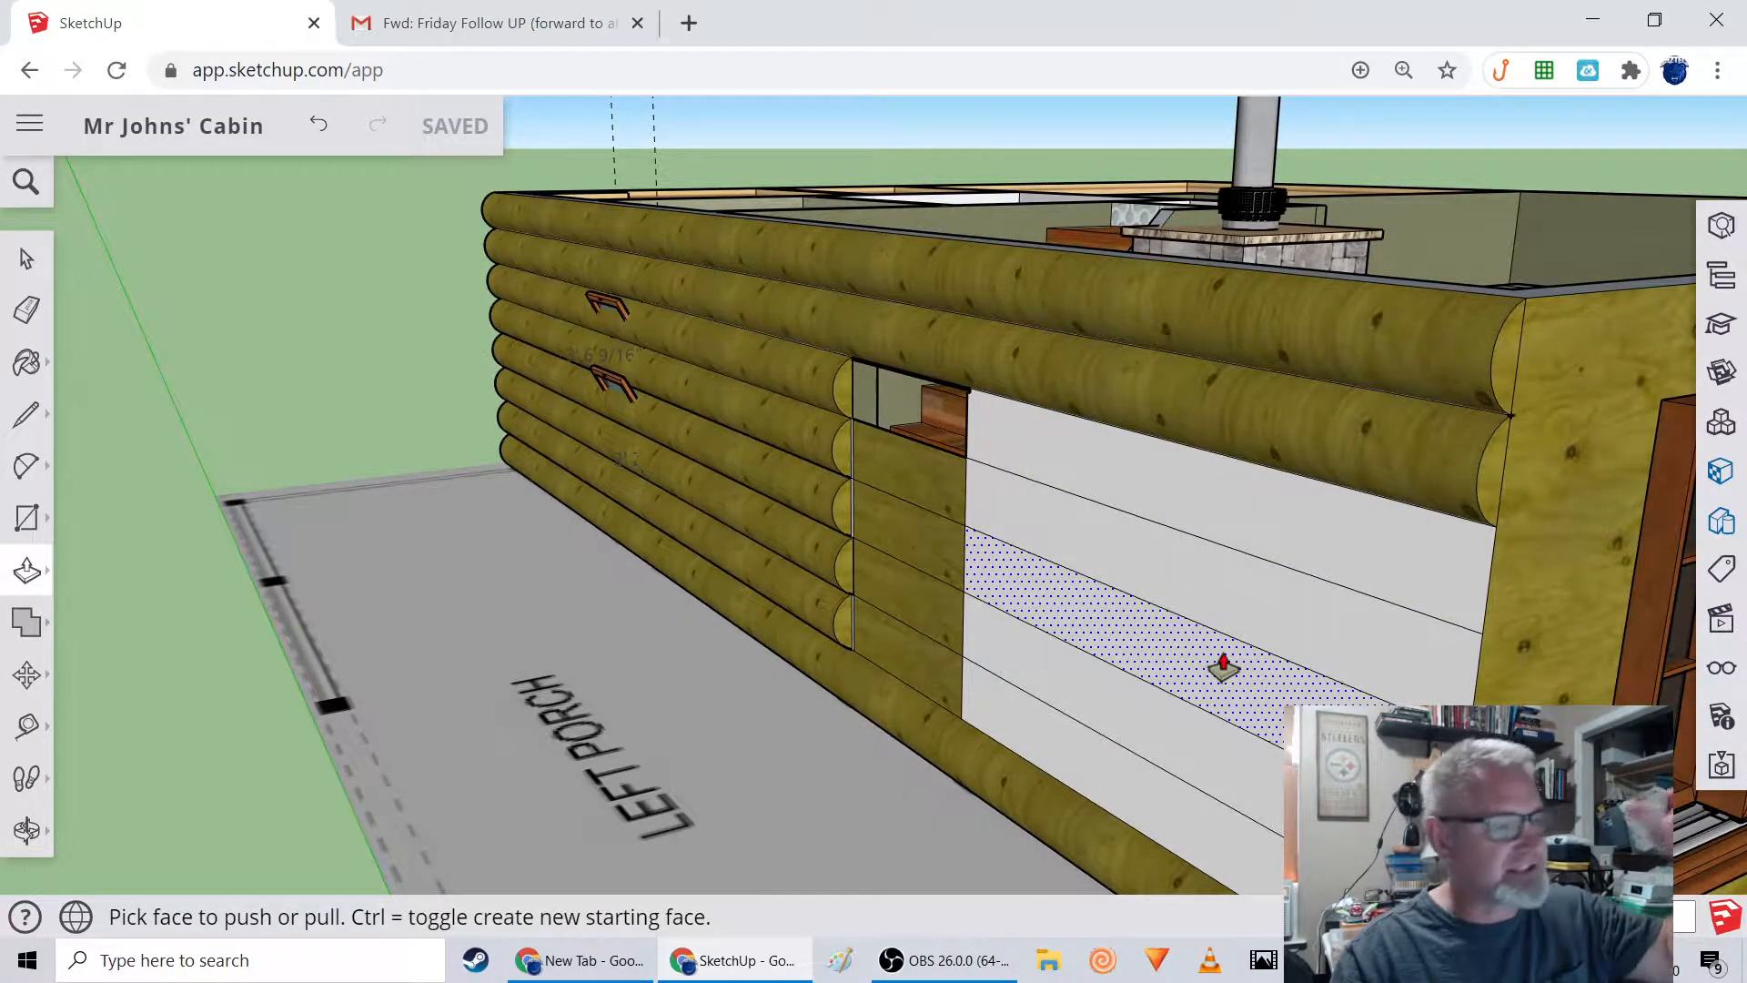
middle_click_drag(1131, 652, 1362, 631)
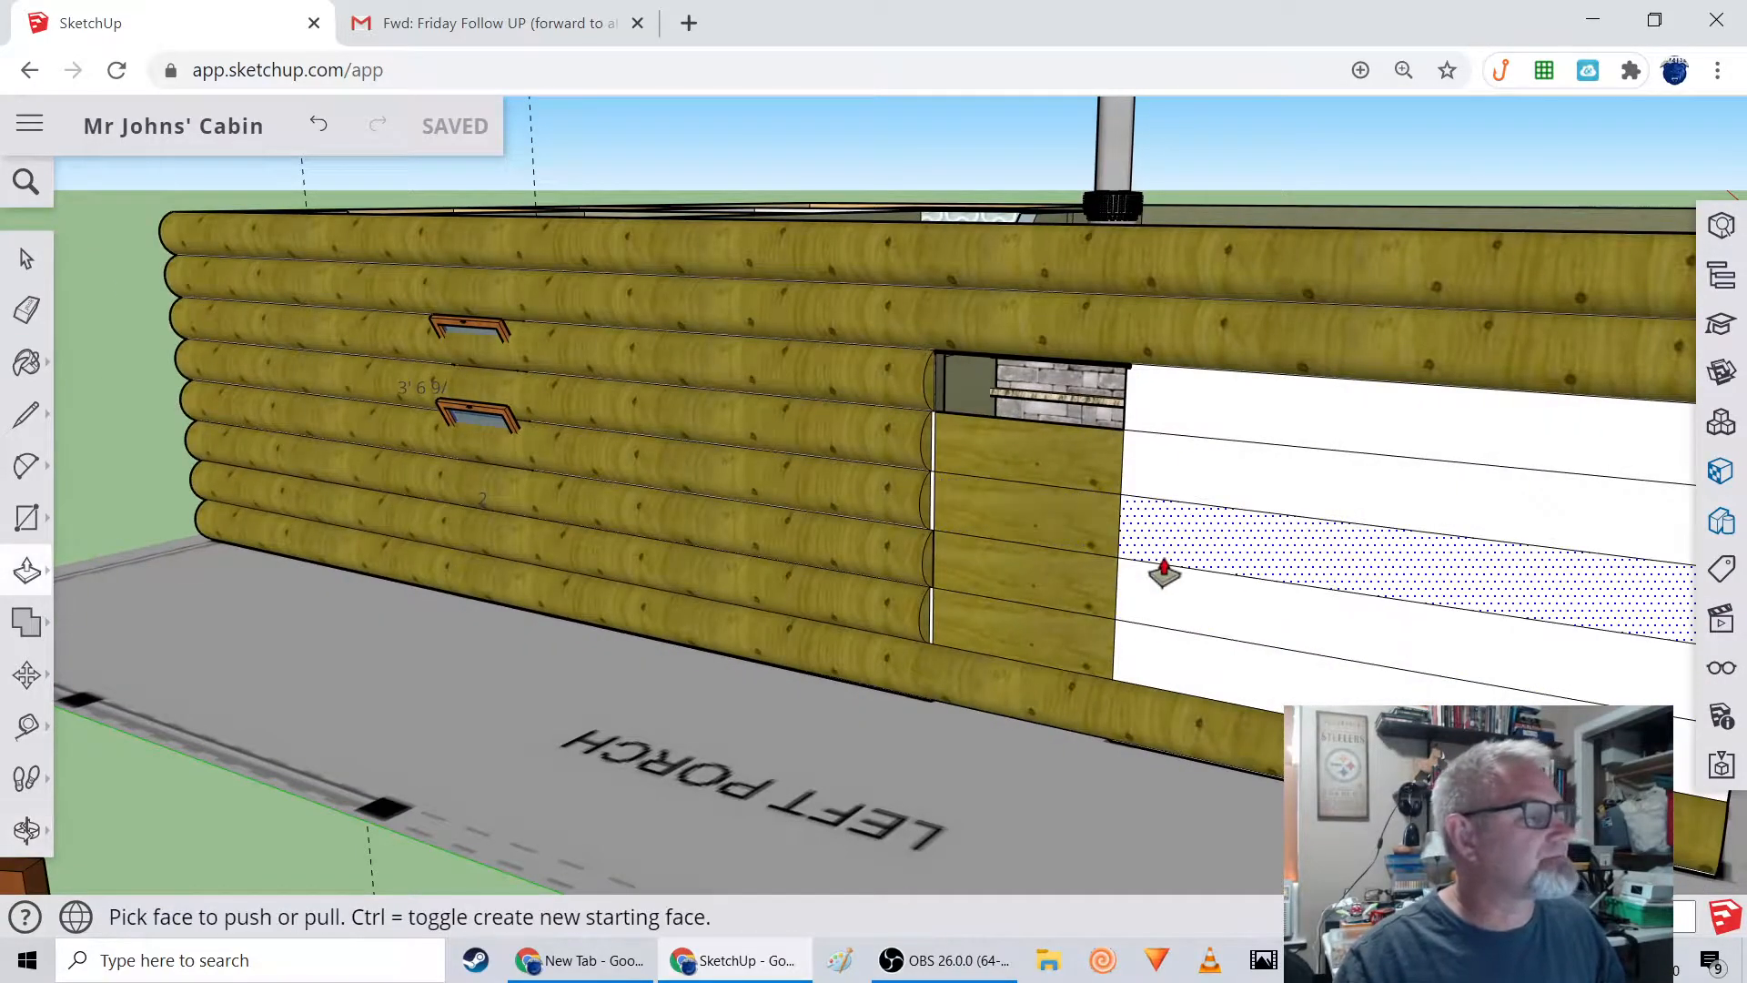
scroll(1164, 572, "down", 3)
middle_click_drag(1244, 585, 1037, 574)
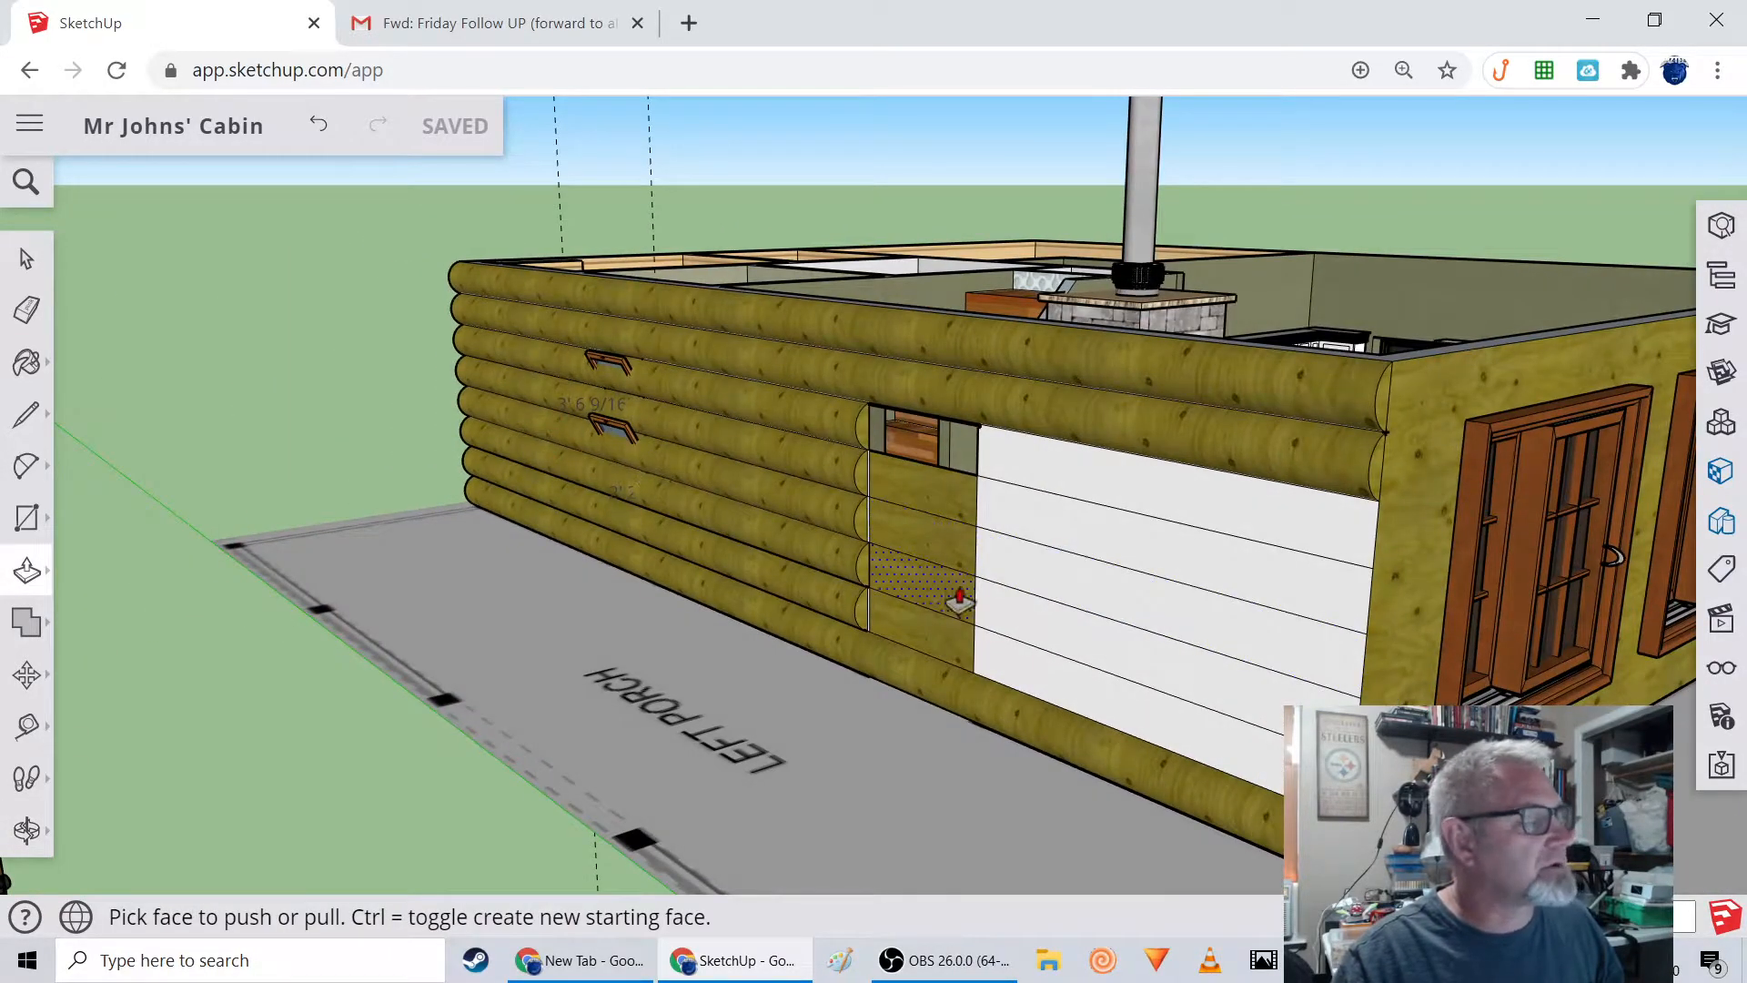
middle_click_drag(987, 568, 904, 558)
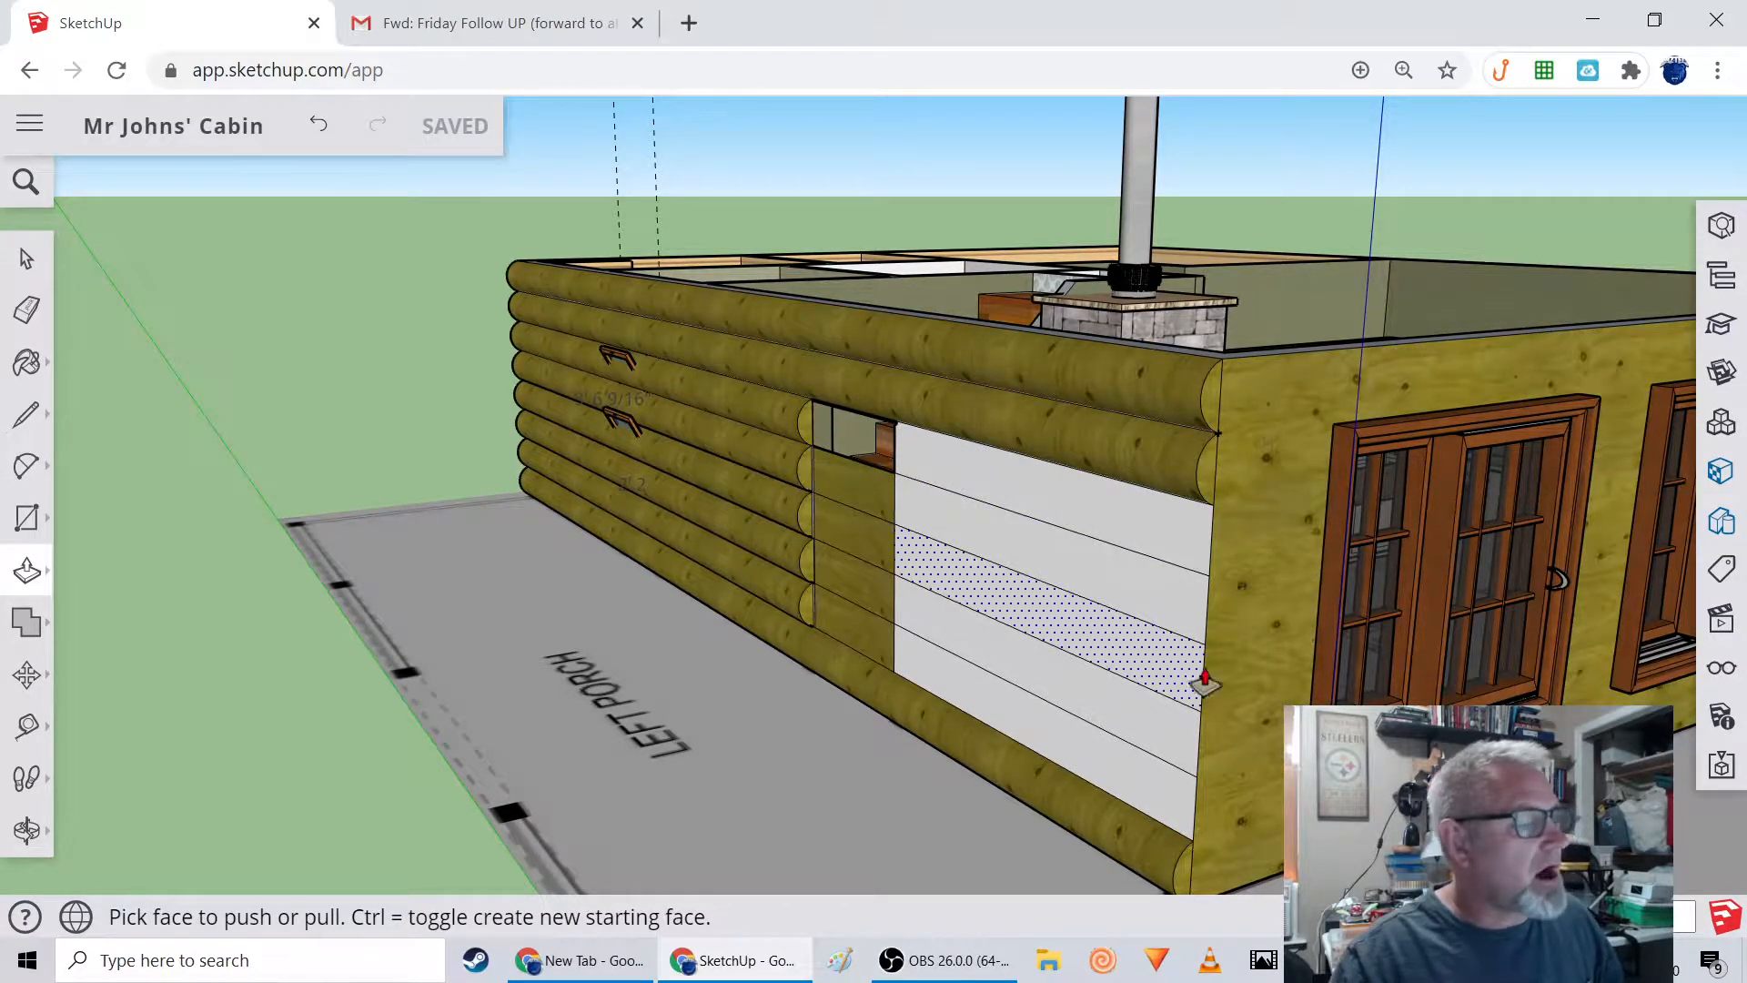
Push the bottom log's end face back from the cabin corner to line up with the cut logs beside the door opening.
left_click(1181, 874)
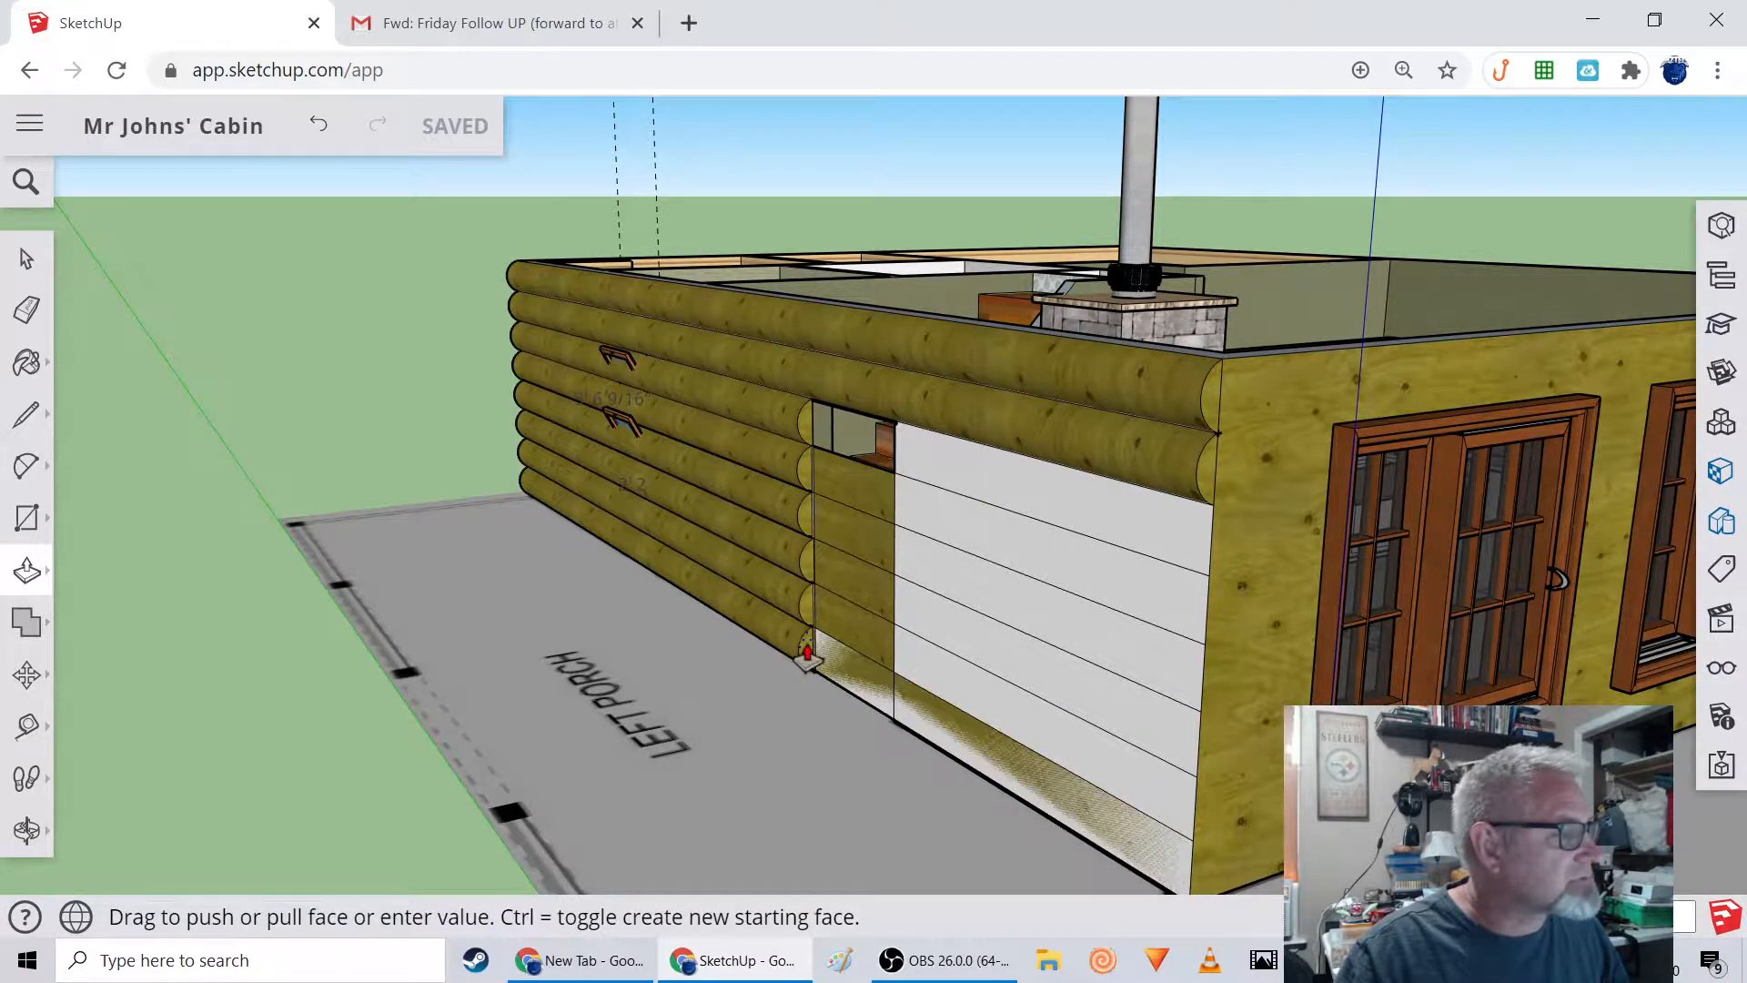
left_click(806, 659)
middle_click_drag(768, 733, 843, 710)
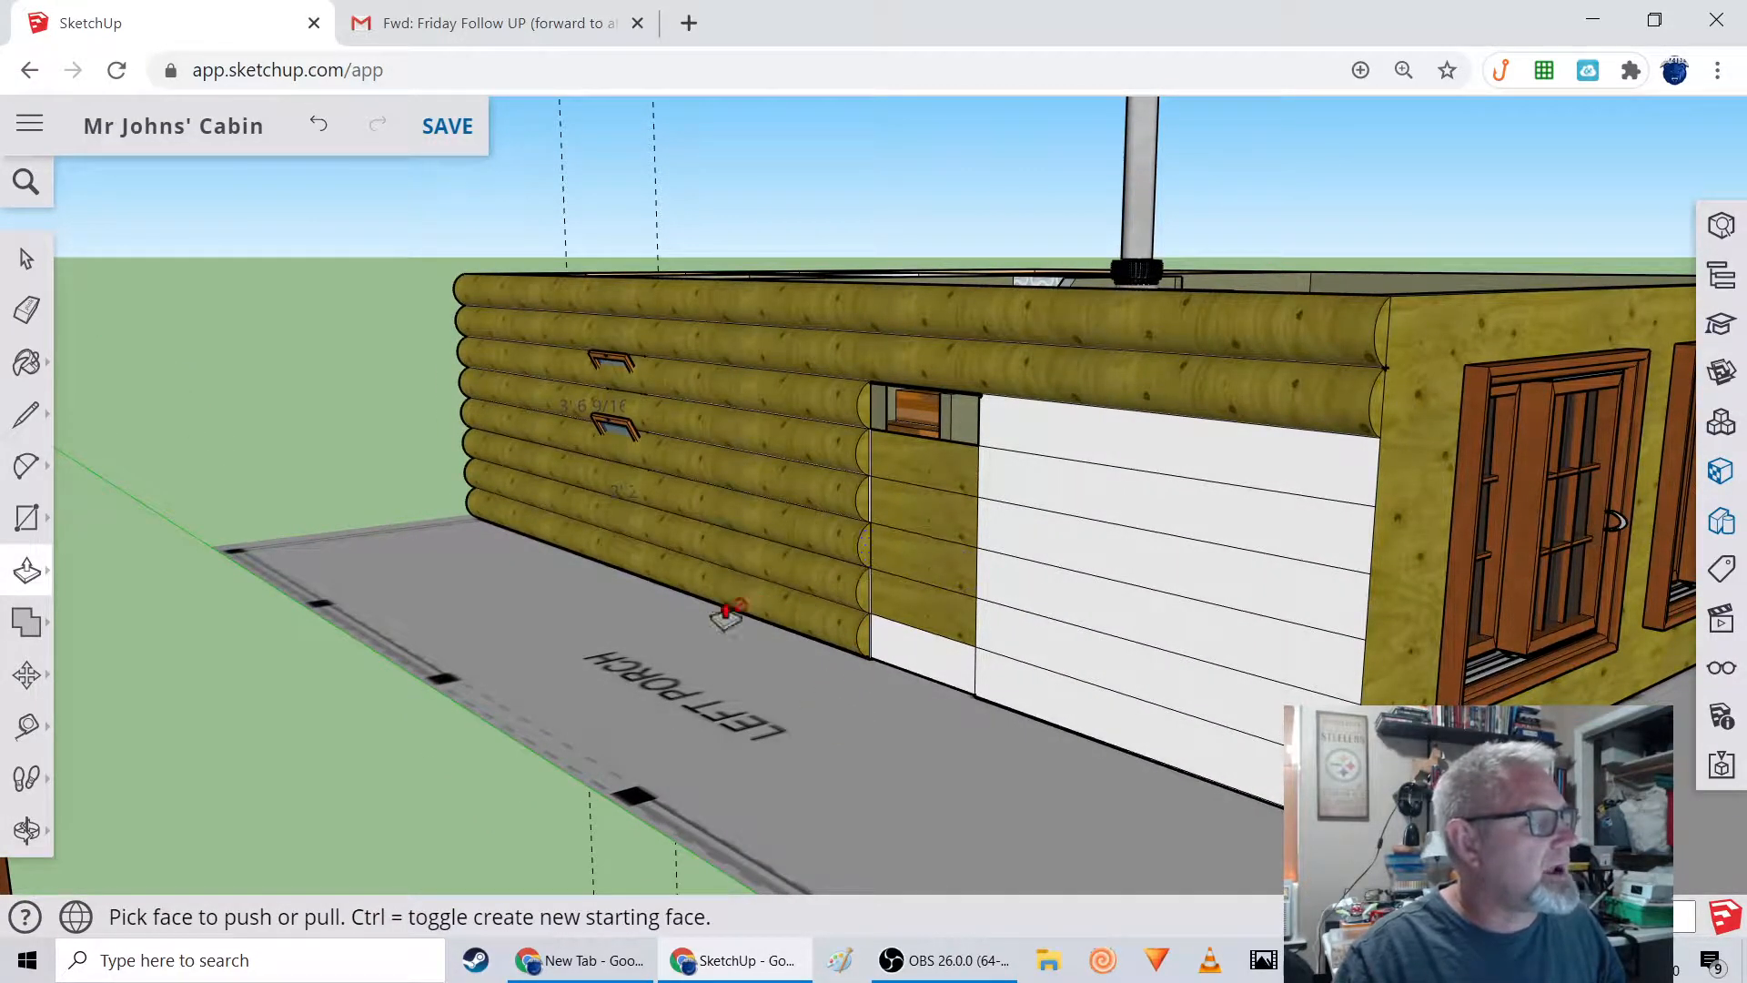
Delete the remaining wood-textured wall faces that fill the door opening on the left porch wall.
left_click(26, 259)
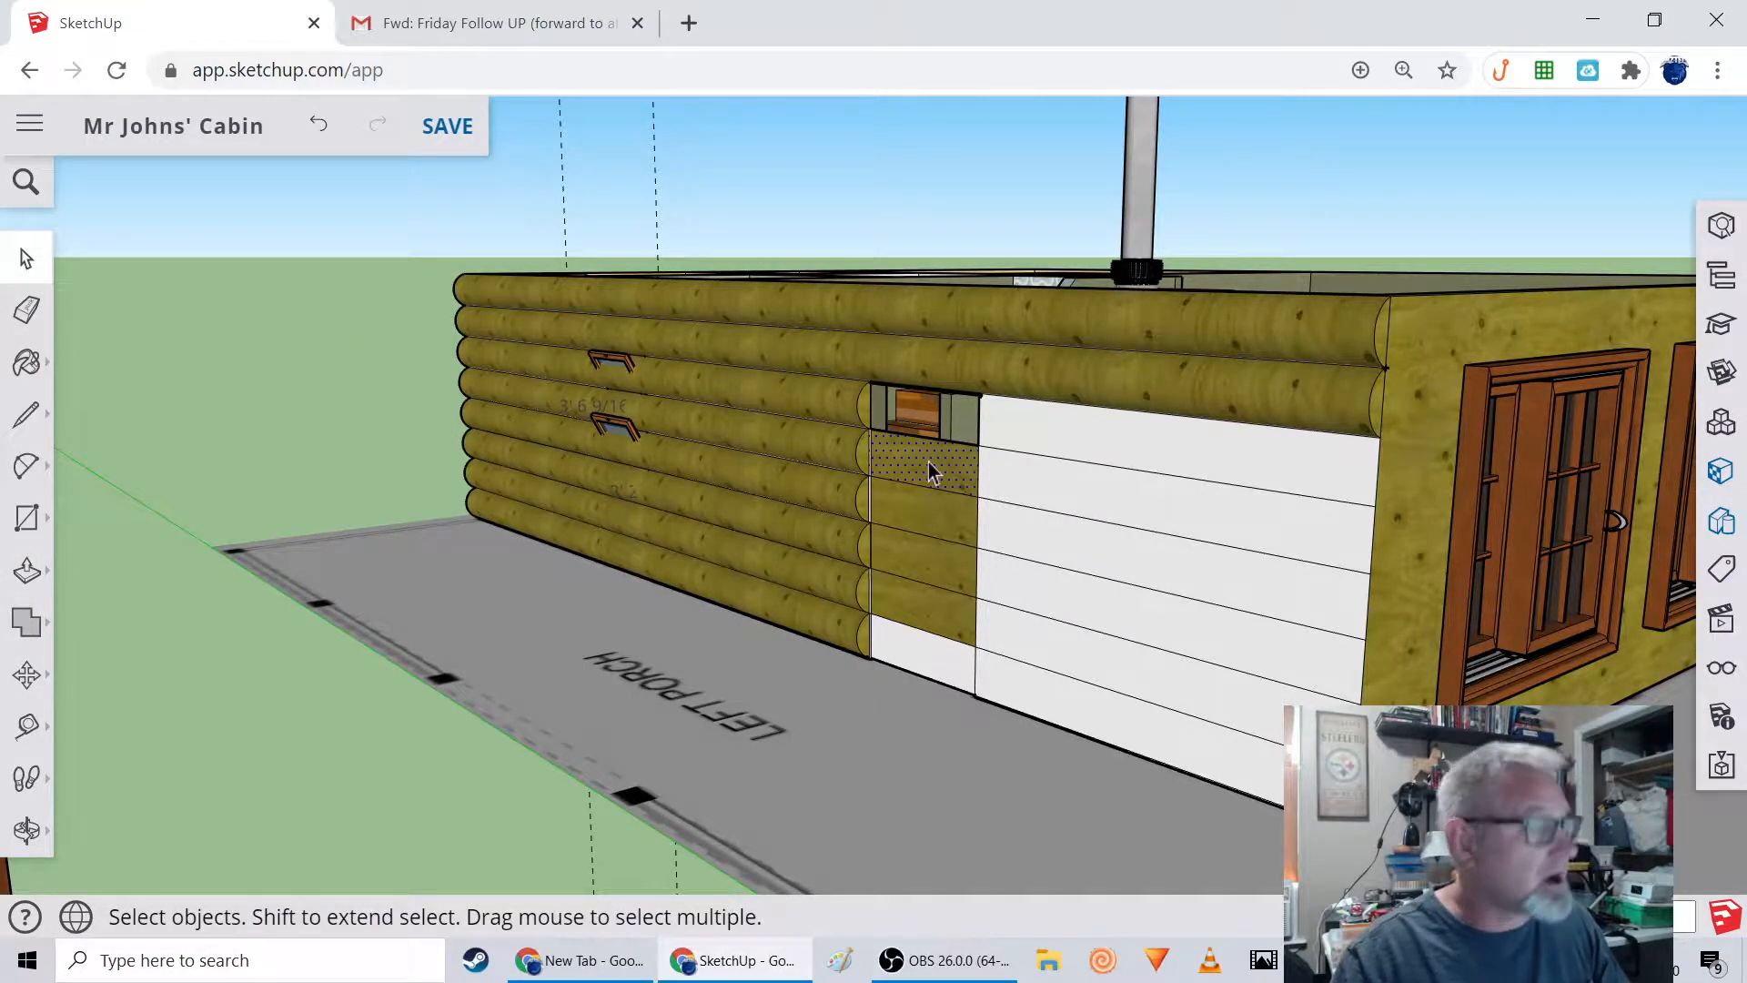
key("Delete")
key("Delete")
left_click(923, 556)
key("Delete")
left_click(923, 603)
key("Delete")
scroll(930, 631, "up", 3)
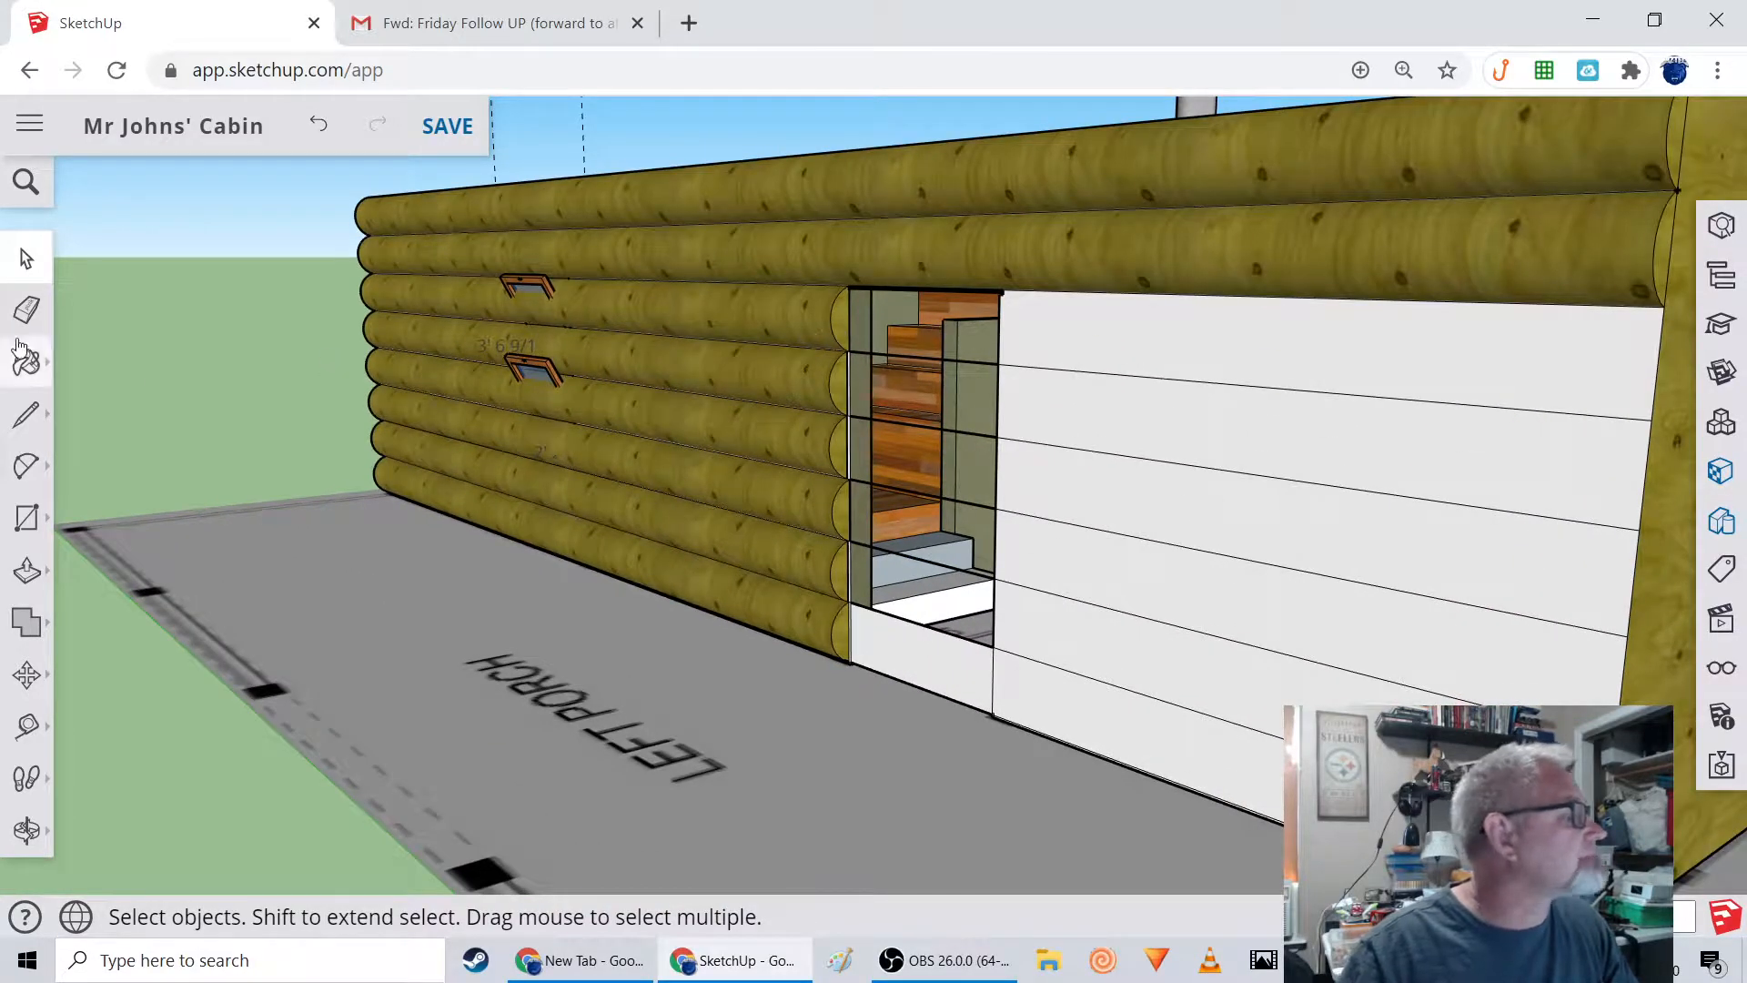
Erase the leftover horizontal edges crossing the door opening, including the strip at its base.
left_click(26, 309)
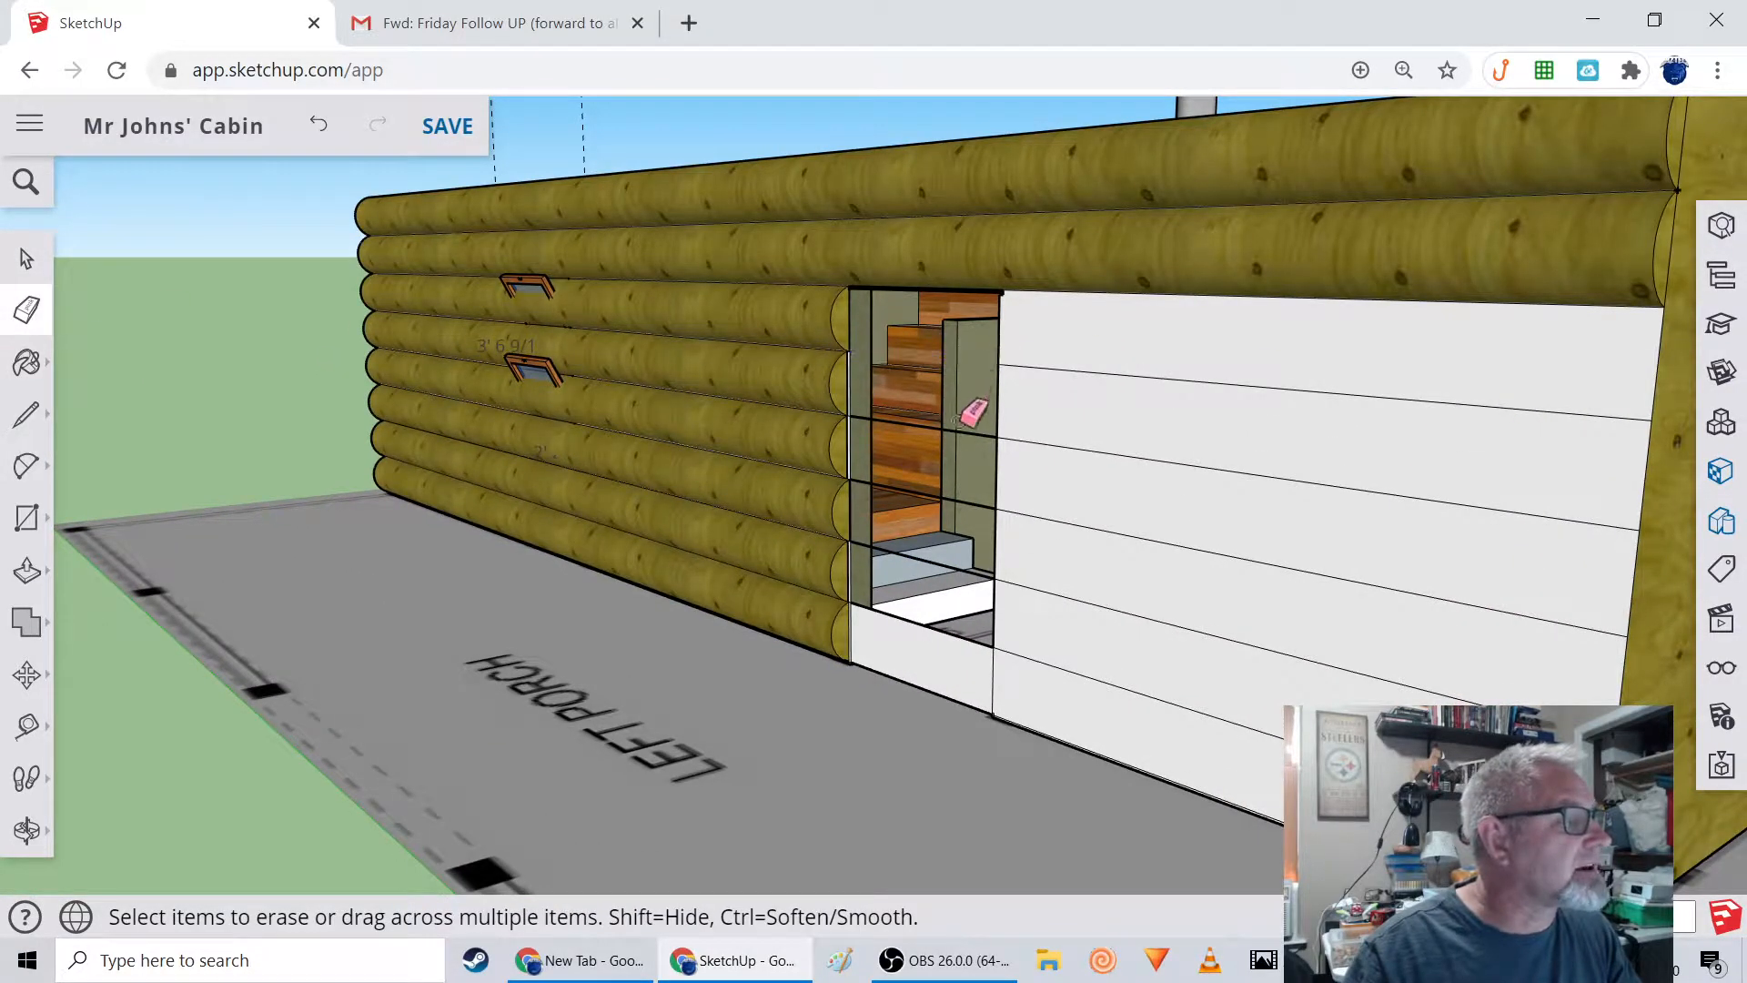
left_click(972, 505)
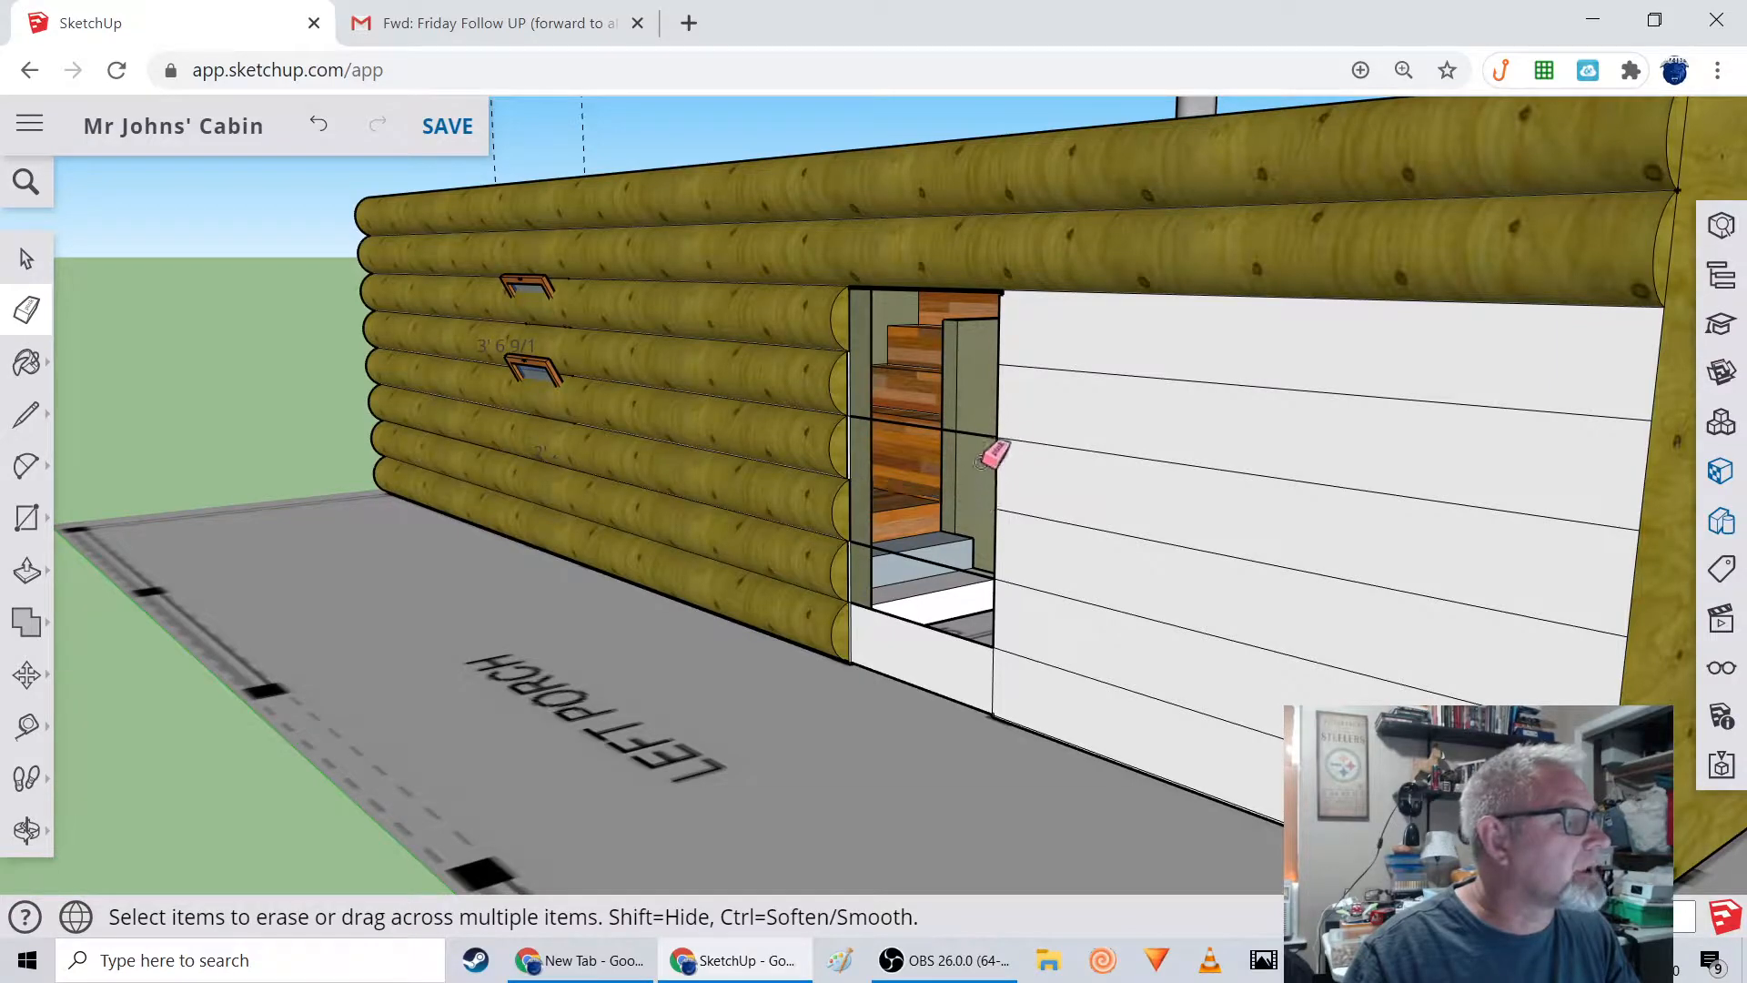
left_click(972, 433)
left_click(930, 561)
left_click(903, 619)
Push the underside of the door opening's header up toward the log above it.
scroll(899, 577, "up", 3)
mouse_move(848, 526)
middle_mouse_down()
mouse_move(911, 583)
mouse_move(805, 517)
middle_mouse_up()
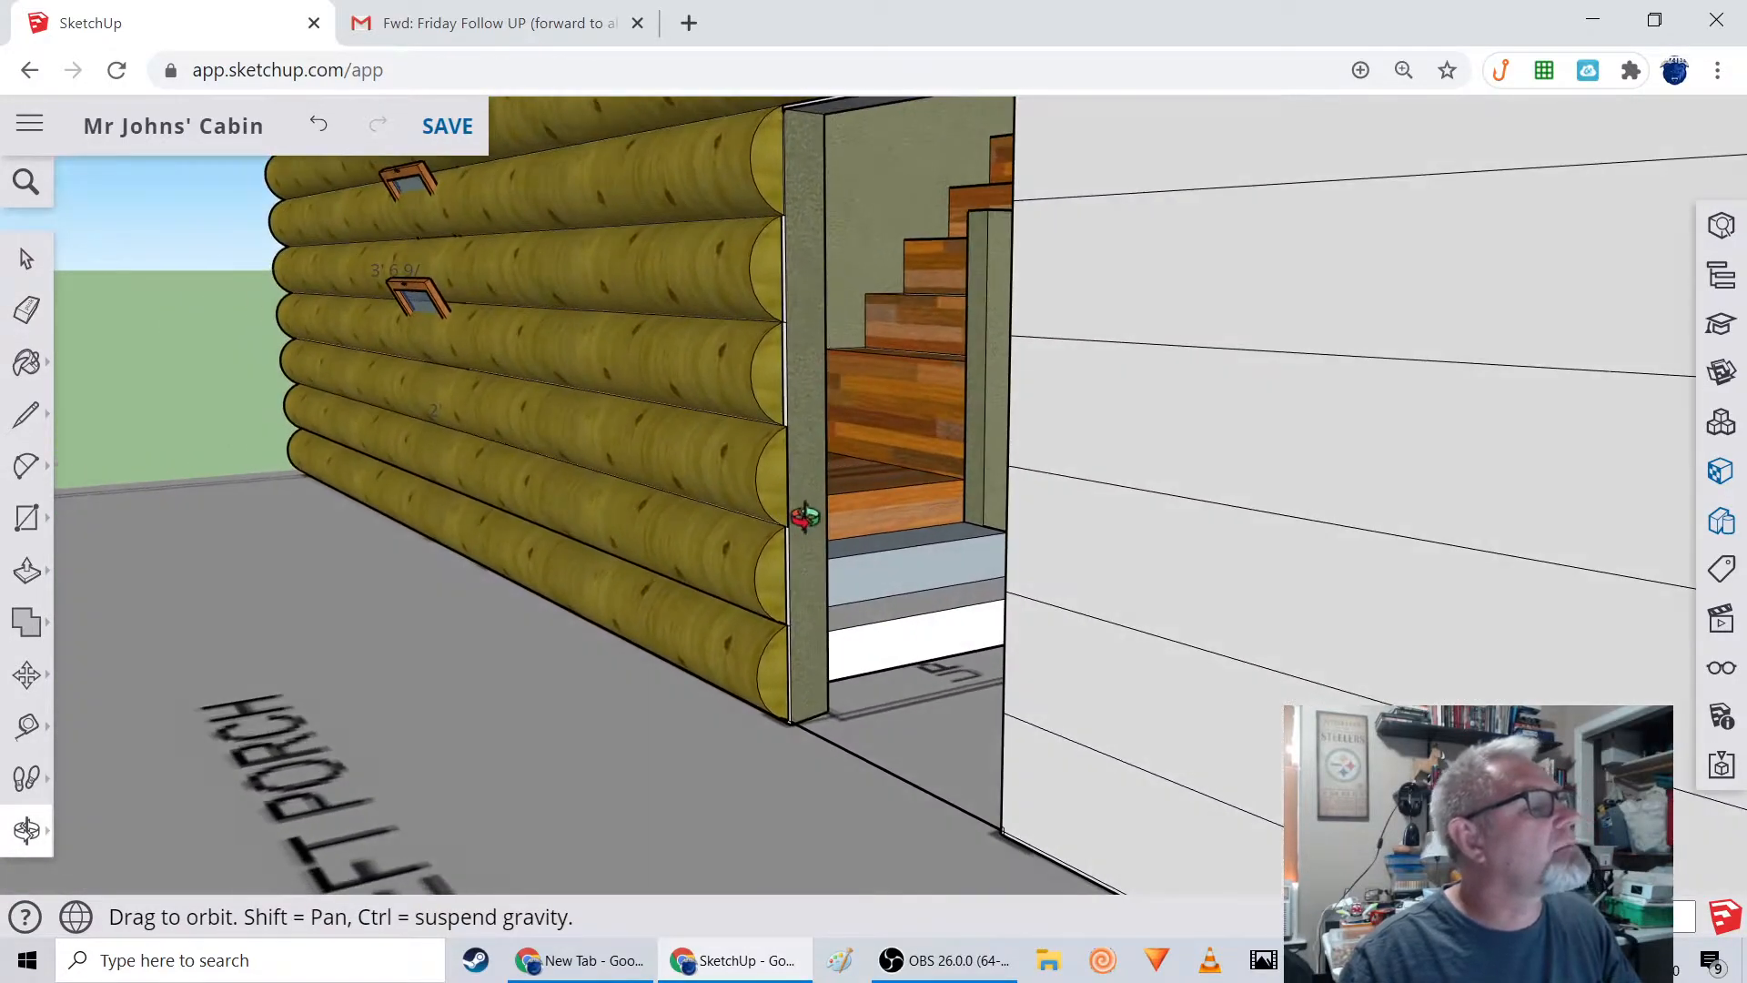
mouse_move(826, 582)
middle_mouse_down()
mouse_move(831, 604)
mouse_move(910, 485)
mouse_move(854, 498)
mouse_move(893, 391)
mouse_move(935, 440)
mouse_move(865, 546)
mouse_move(889, 588)
mouse_move(889, 510)
middle_mouse_up()
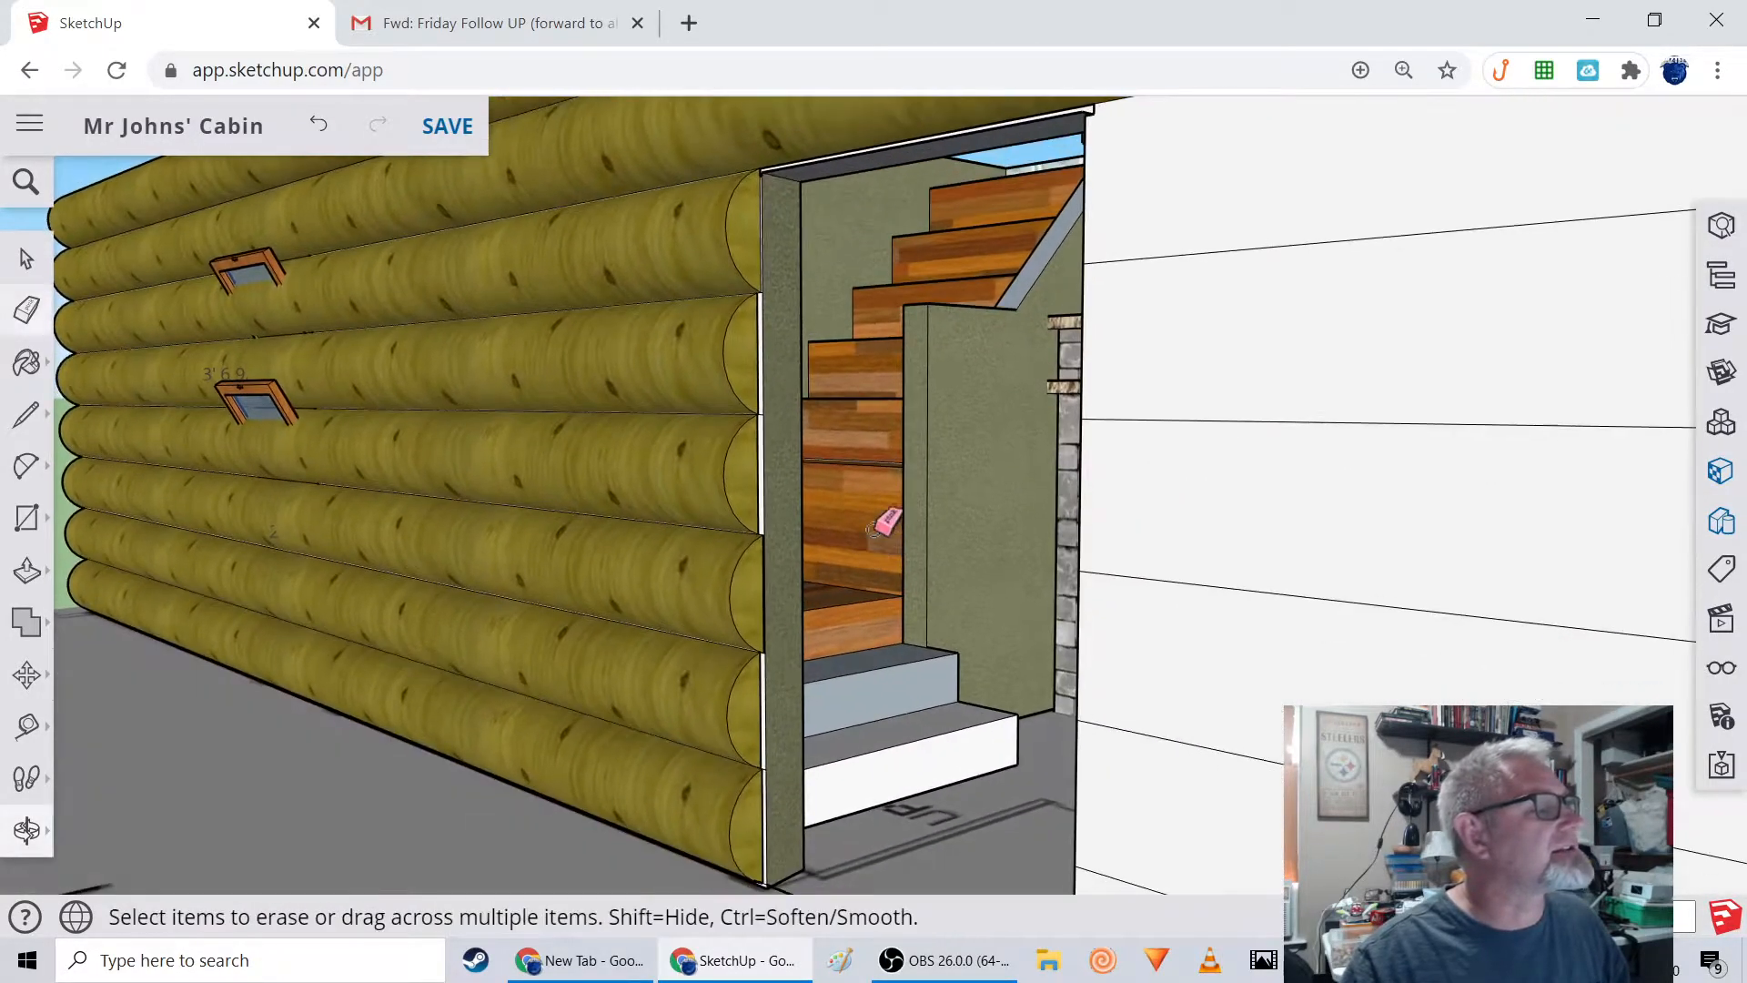
left_click(28, 570)
left_click(853, 172)
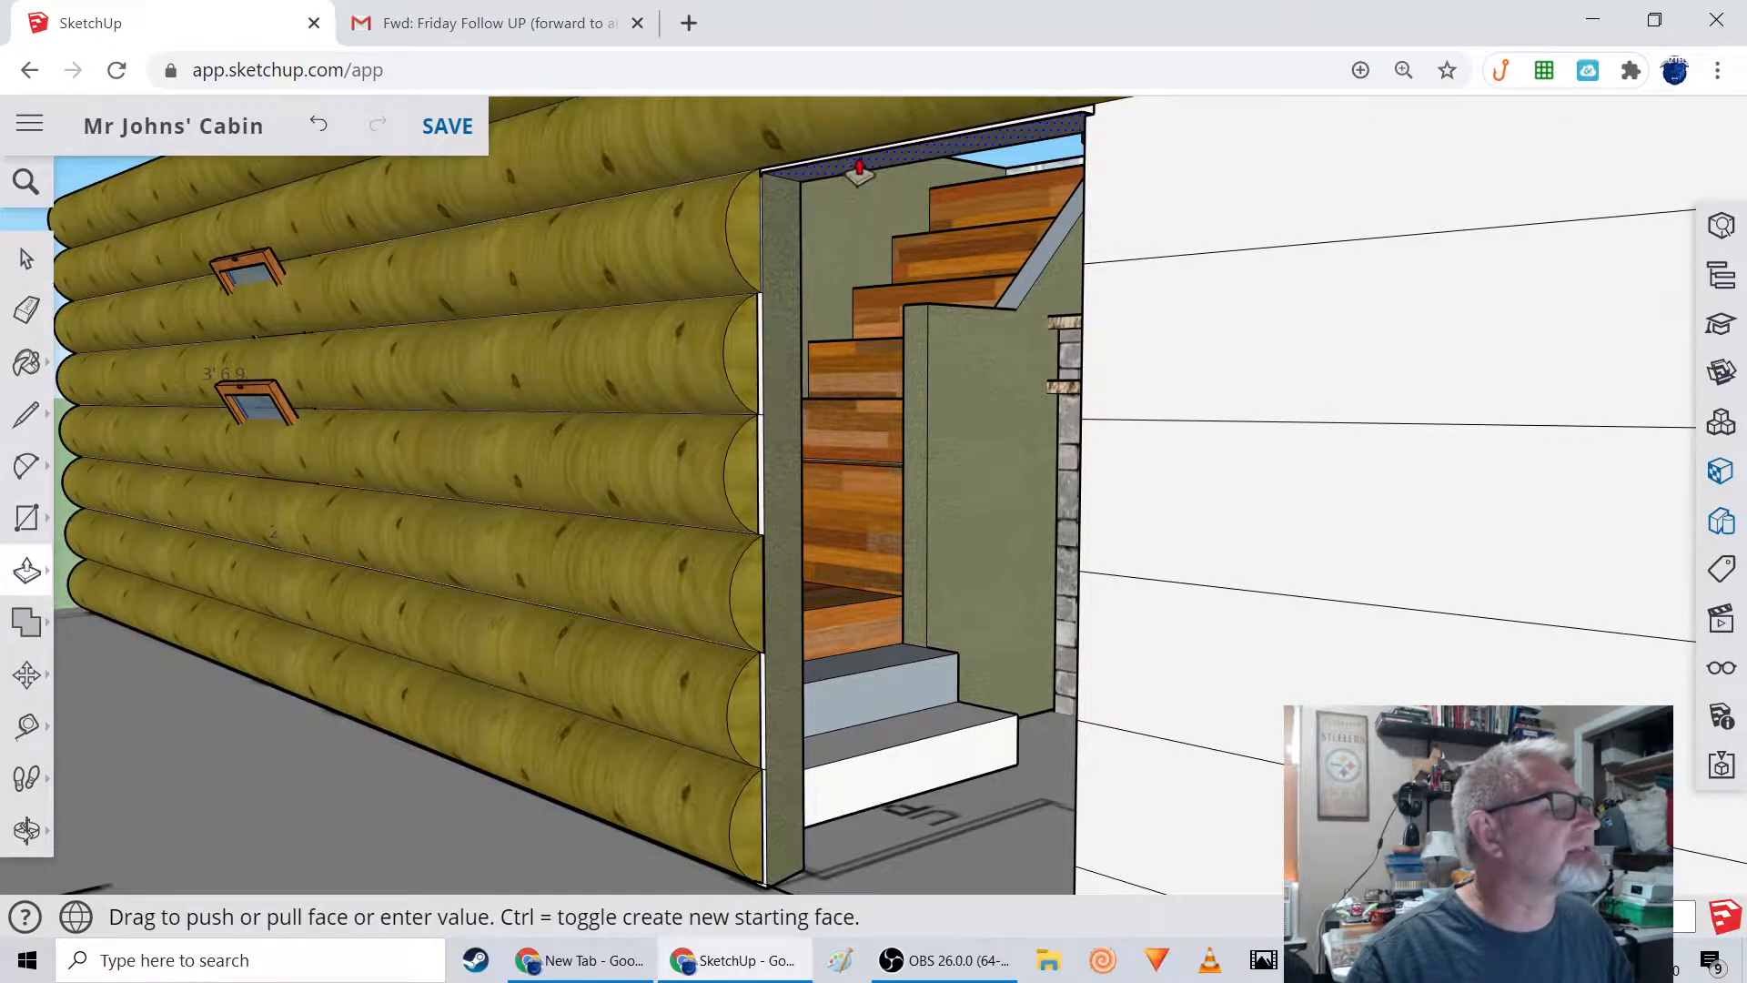
left_click(862, 166)
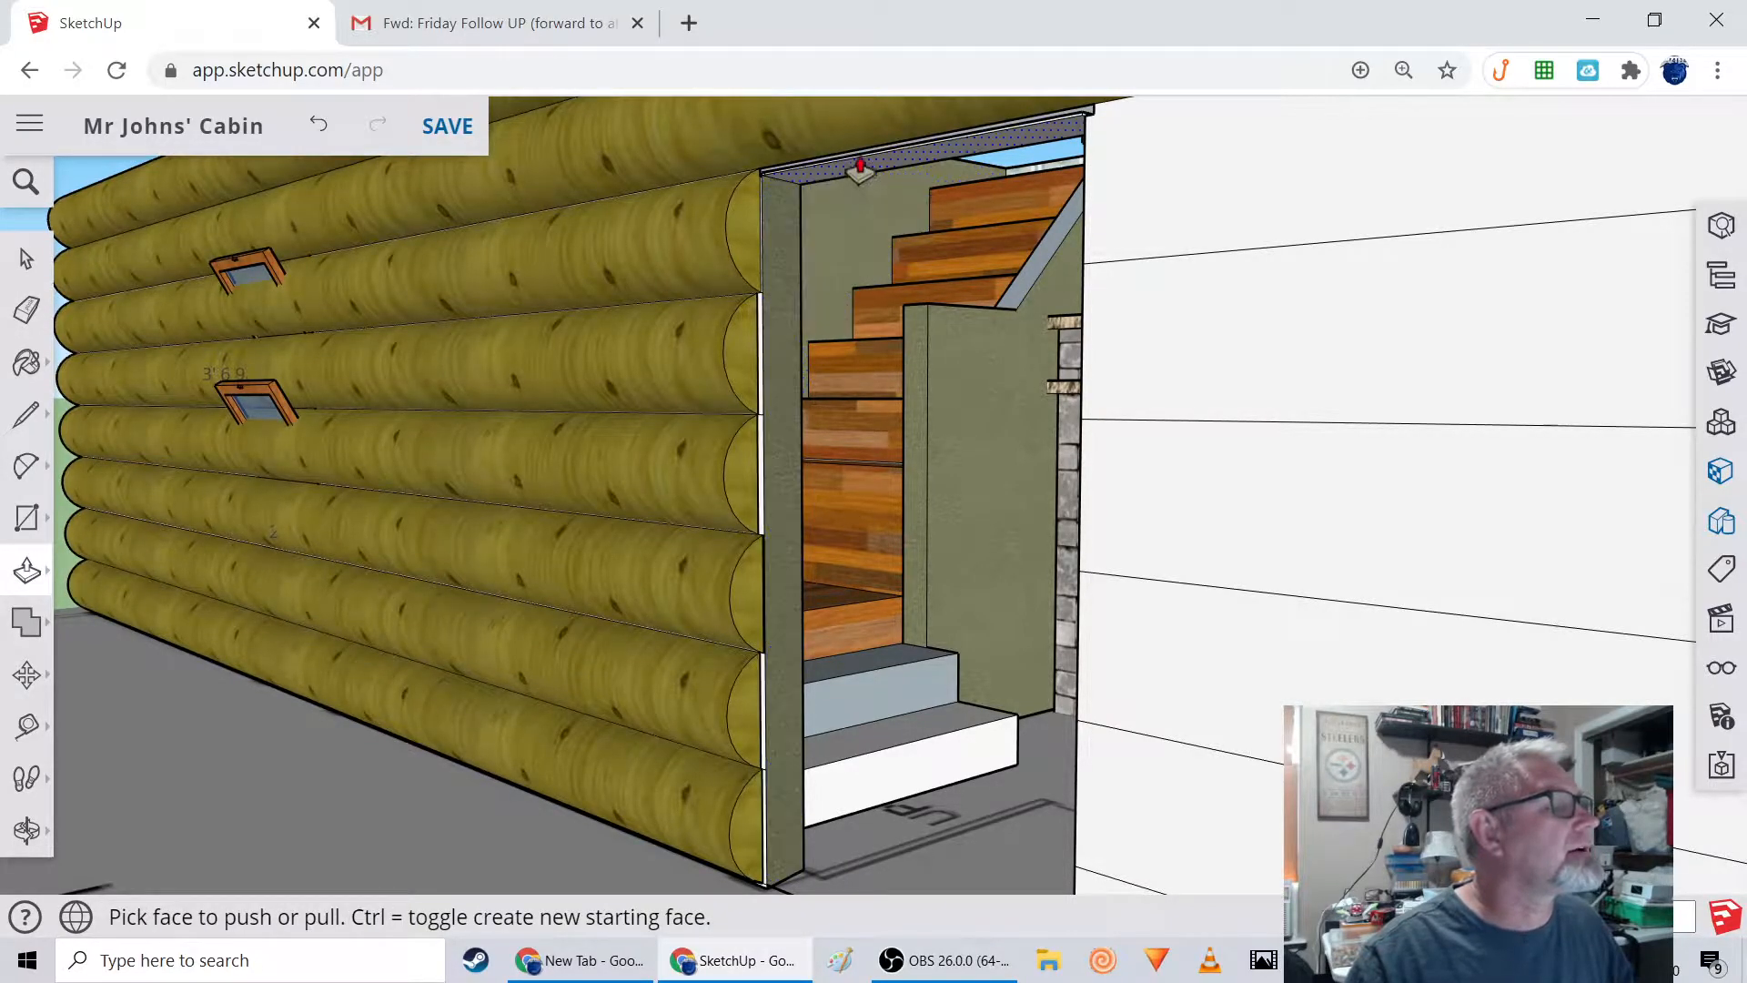
left_click(860, 168)
left_click(865, 148)
Paint the door opening's side jamb and header with the Wood Plywood Knots material.
middle_click_drag(829, 273, 823, 460)
scroll(800, 446, "up", 5)
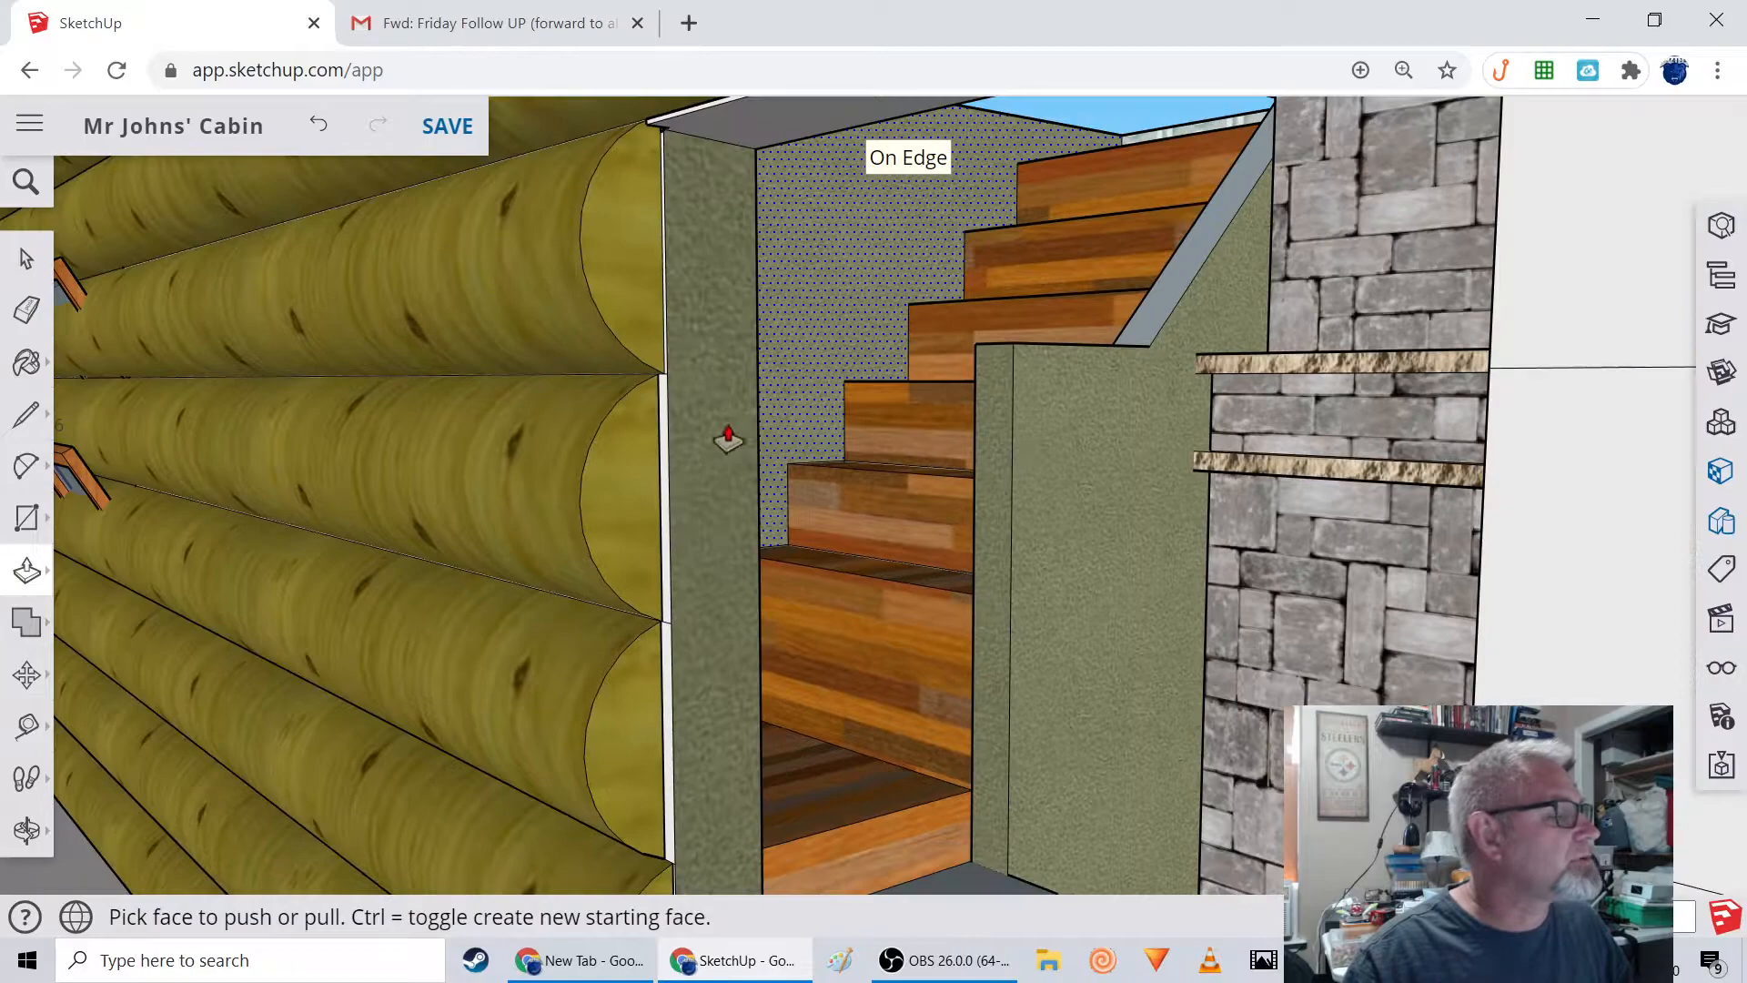
left_click(26, 363)
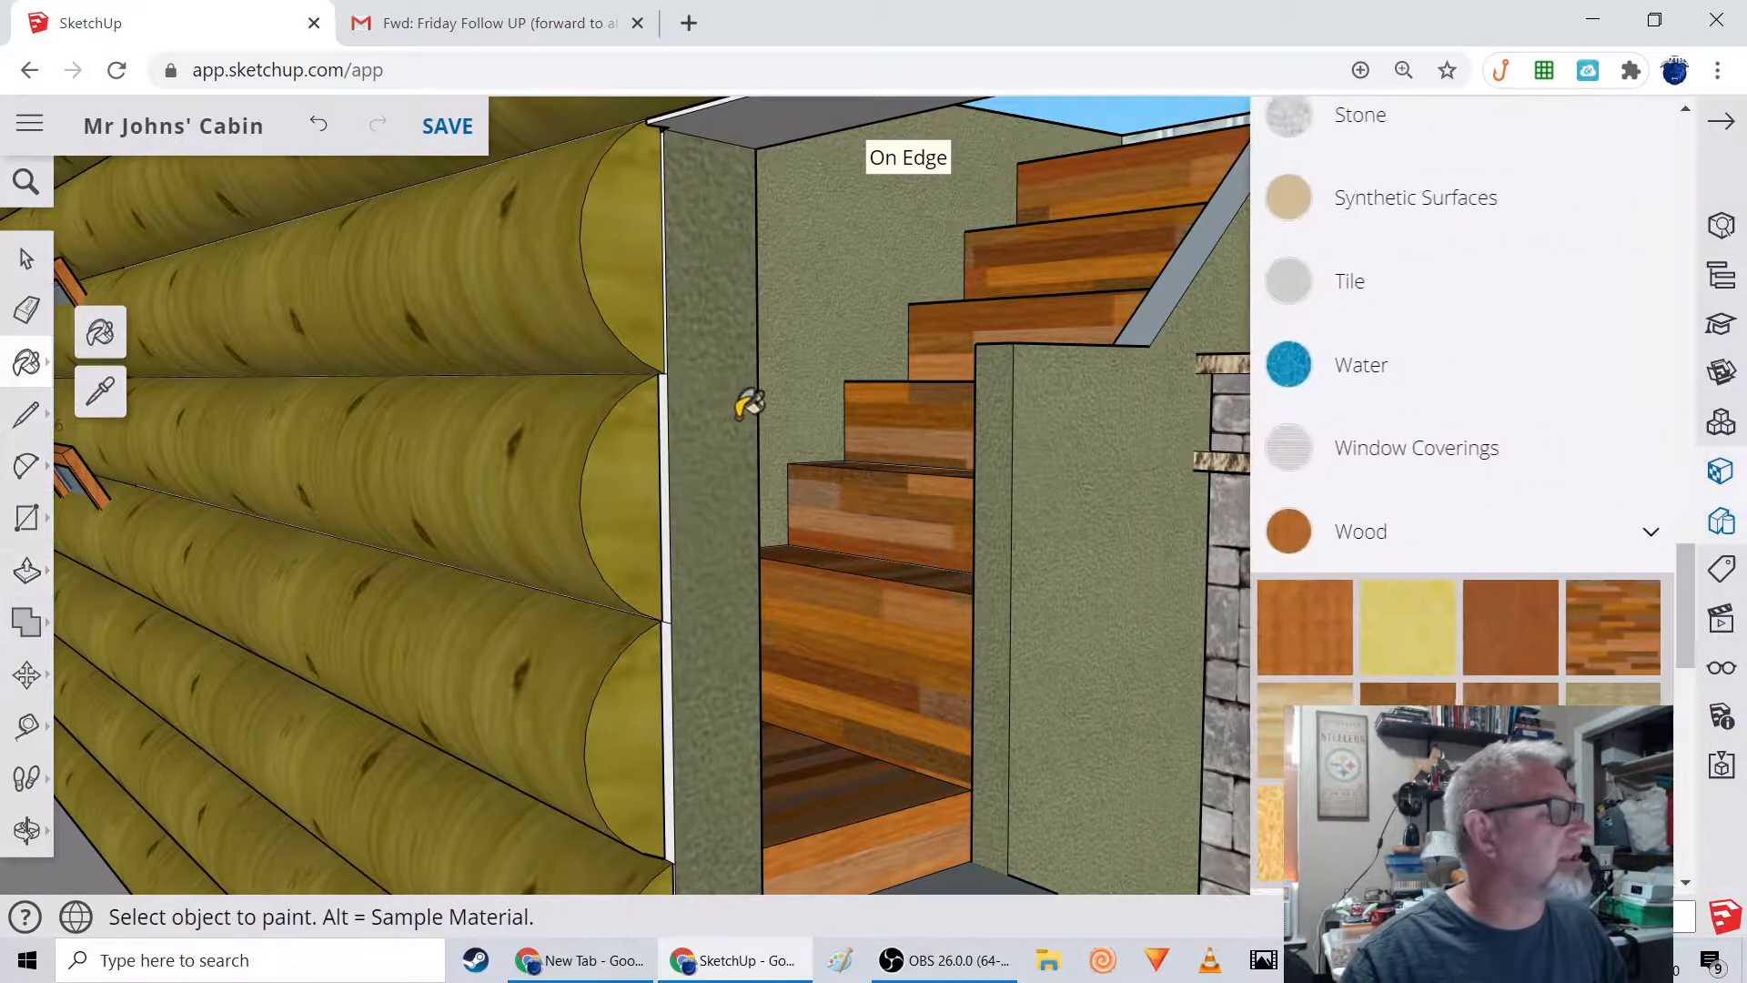
mouse_move(696, 444)
middle_mouse_down()
mouse_move(709, 500)
mouse_move(788, 189)
middle_mouse_up()
mouse_move(741, 324)
middle_mouse_down()
mouse_move(799, 483)
mouse_move(735, 339)
middle_mouse_up()
mouse_move(823, 398)
middle_mouse_down()
mouse_move(1038, 480)
mouse_move(776, 480)
mouse_move(539, 398)
mouse_move(722, 613)
middle_mouse_up()
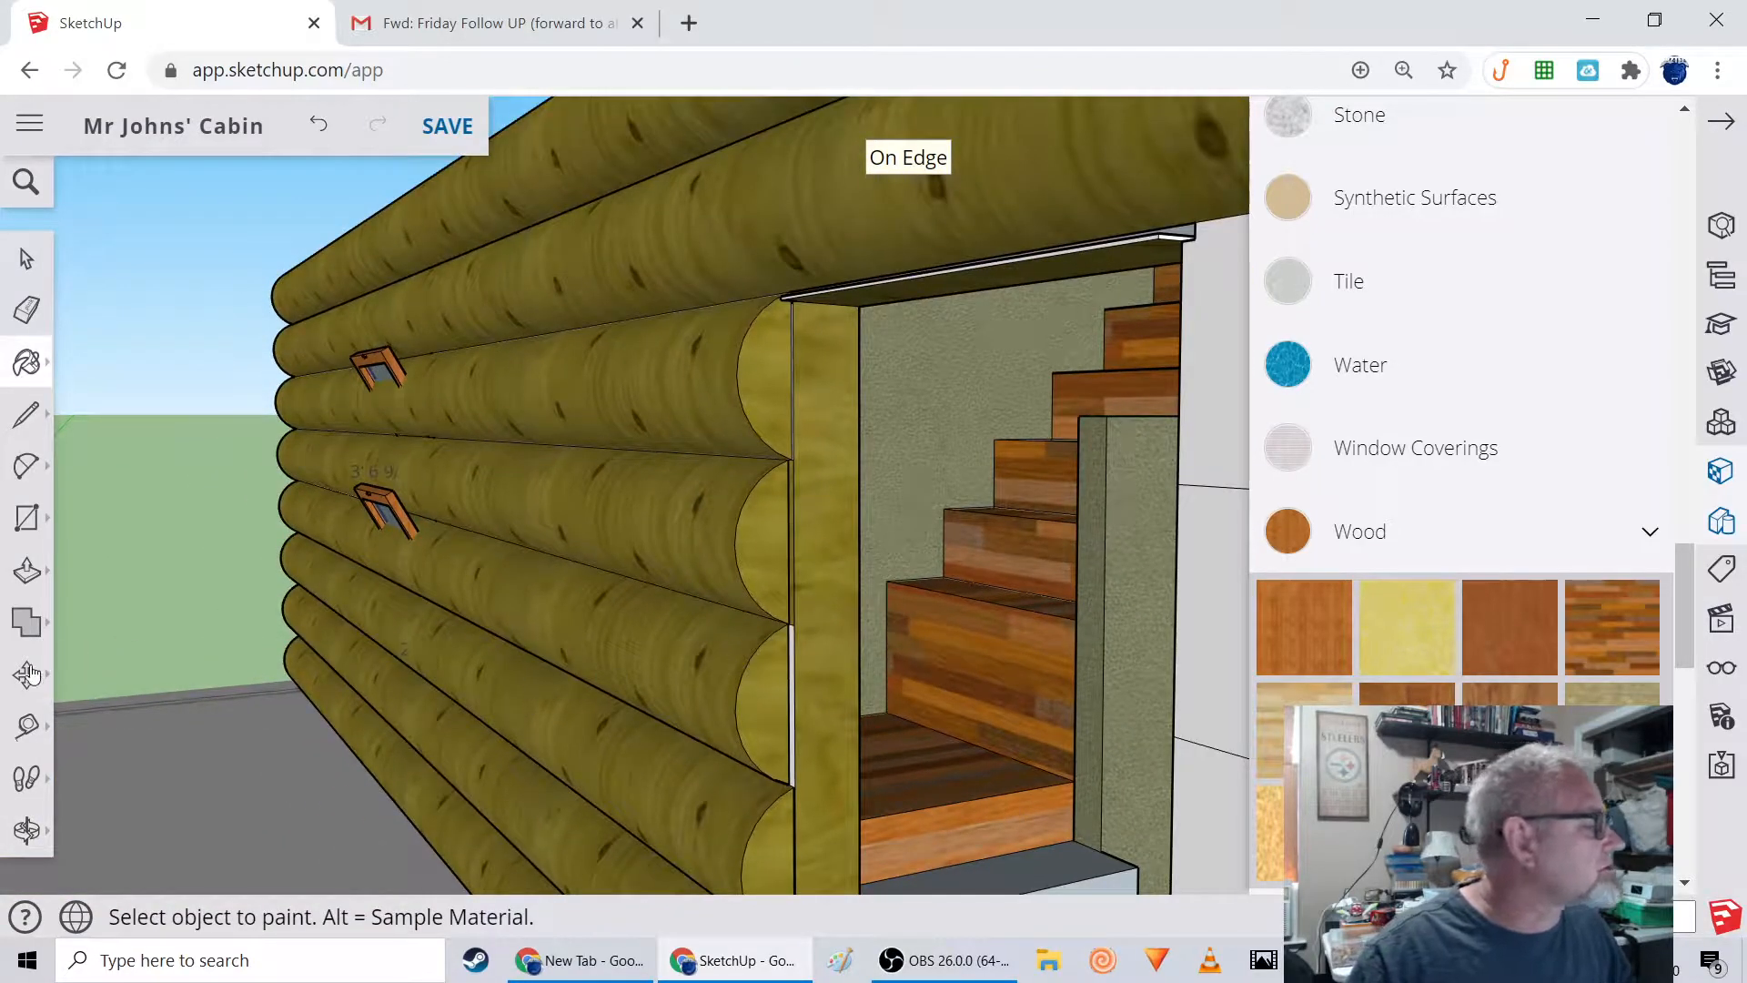
Adjust the log end faces beside the door opening one by one until they sit flush with the jamb.
left_click(26, 571)
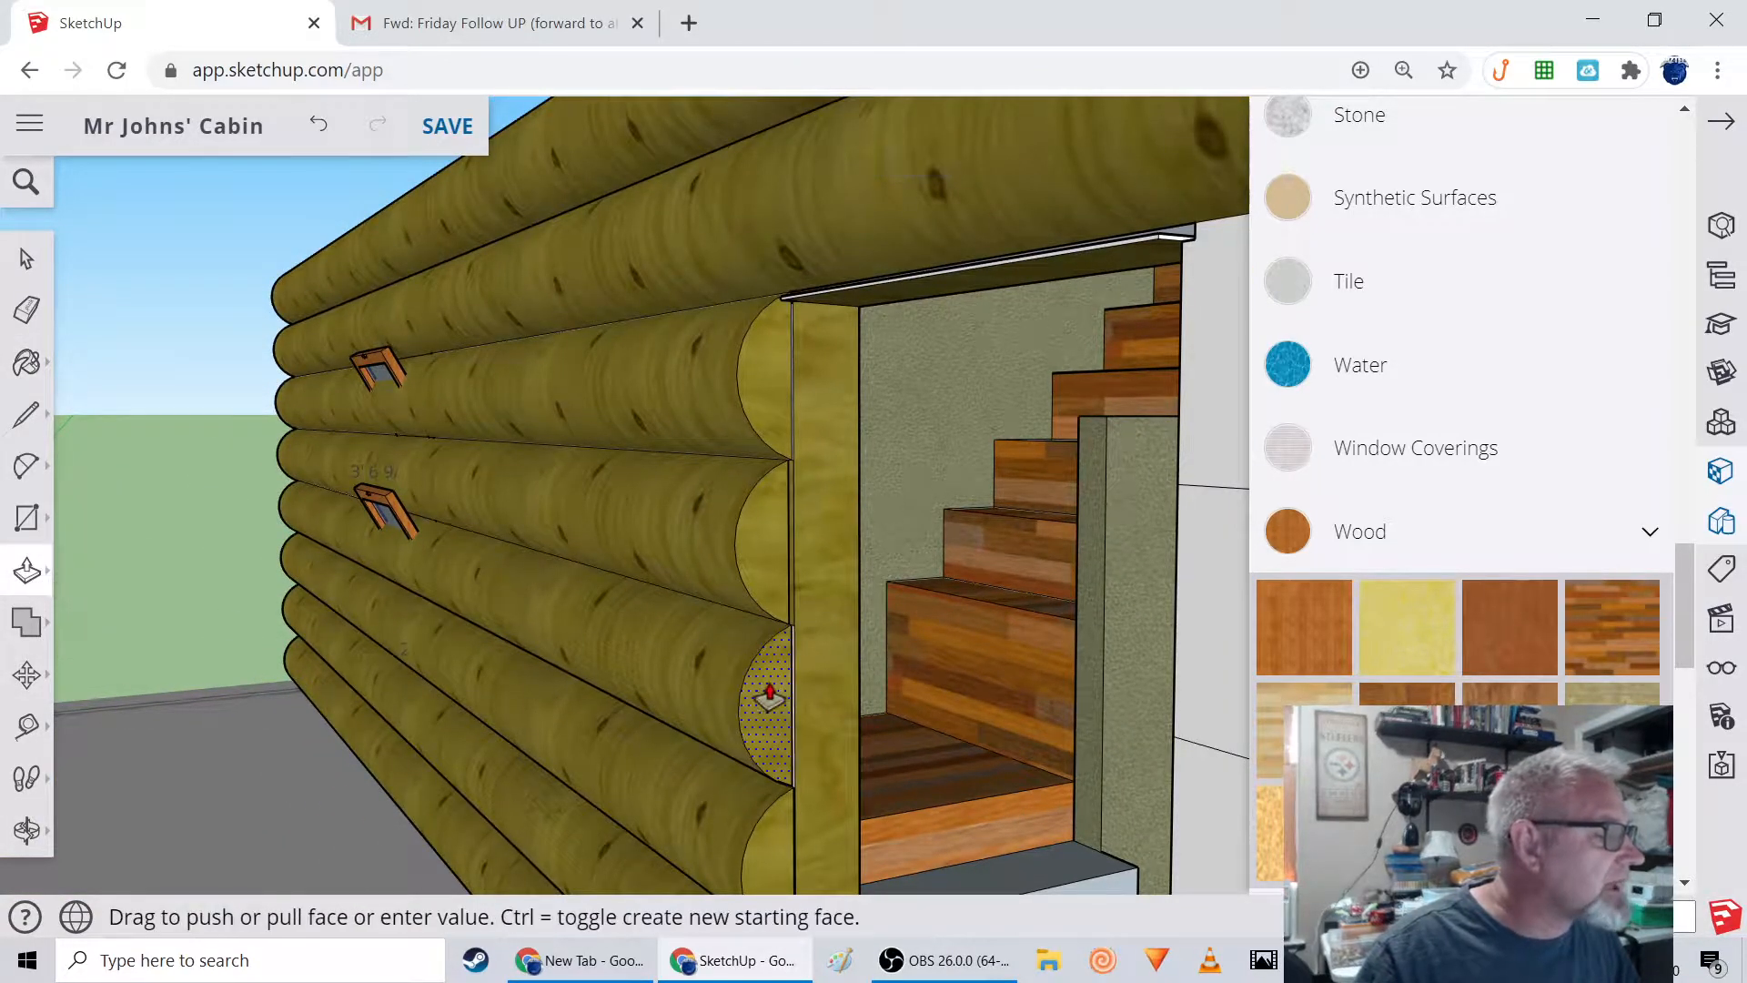
left_click_drag(765, 581, 757, 561)
left_click_drag(772, 377, 784, 482)
middle_click_drag(818, 763, 810, 713)
left_click_drag(811, 714, 835, 721)
scroll(836, 806, "up", 3)
middle_click_drag(860, 816, 768, 733)
left_click_drag(768, 733, 777, 616)
left_click_drag(756, 557, 805, 378)
left_click_drag(730, 163, 822, 242)
middle_click_drag(823, 242, 797, 608)
left_click_drag(753, 405, 777, 374)
middle_click_drag(776, 374, 745, 406)
left_click_drag(755, 401, 756, 378)
middle_click_drag(756, 379, 821, 321)
left_click_drag(781, 432, 831, 570)
middle_click_drag(831, 570, 890, 440)
middle_click_drag(883, 571, 760, 539)
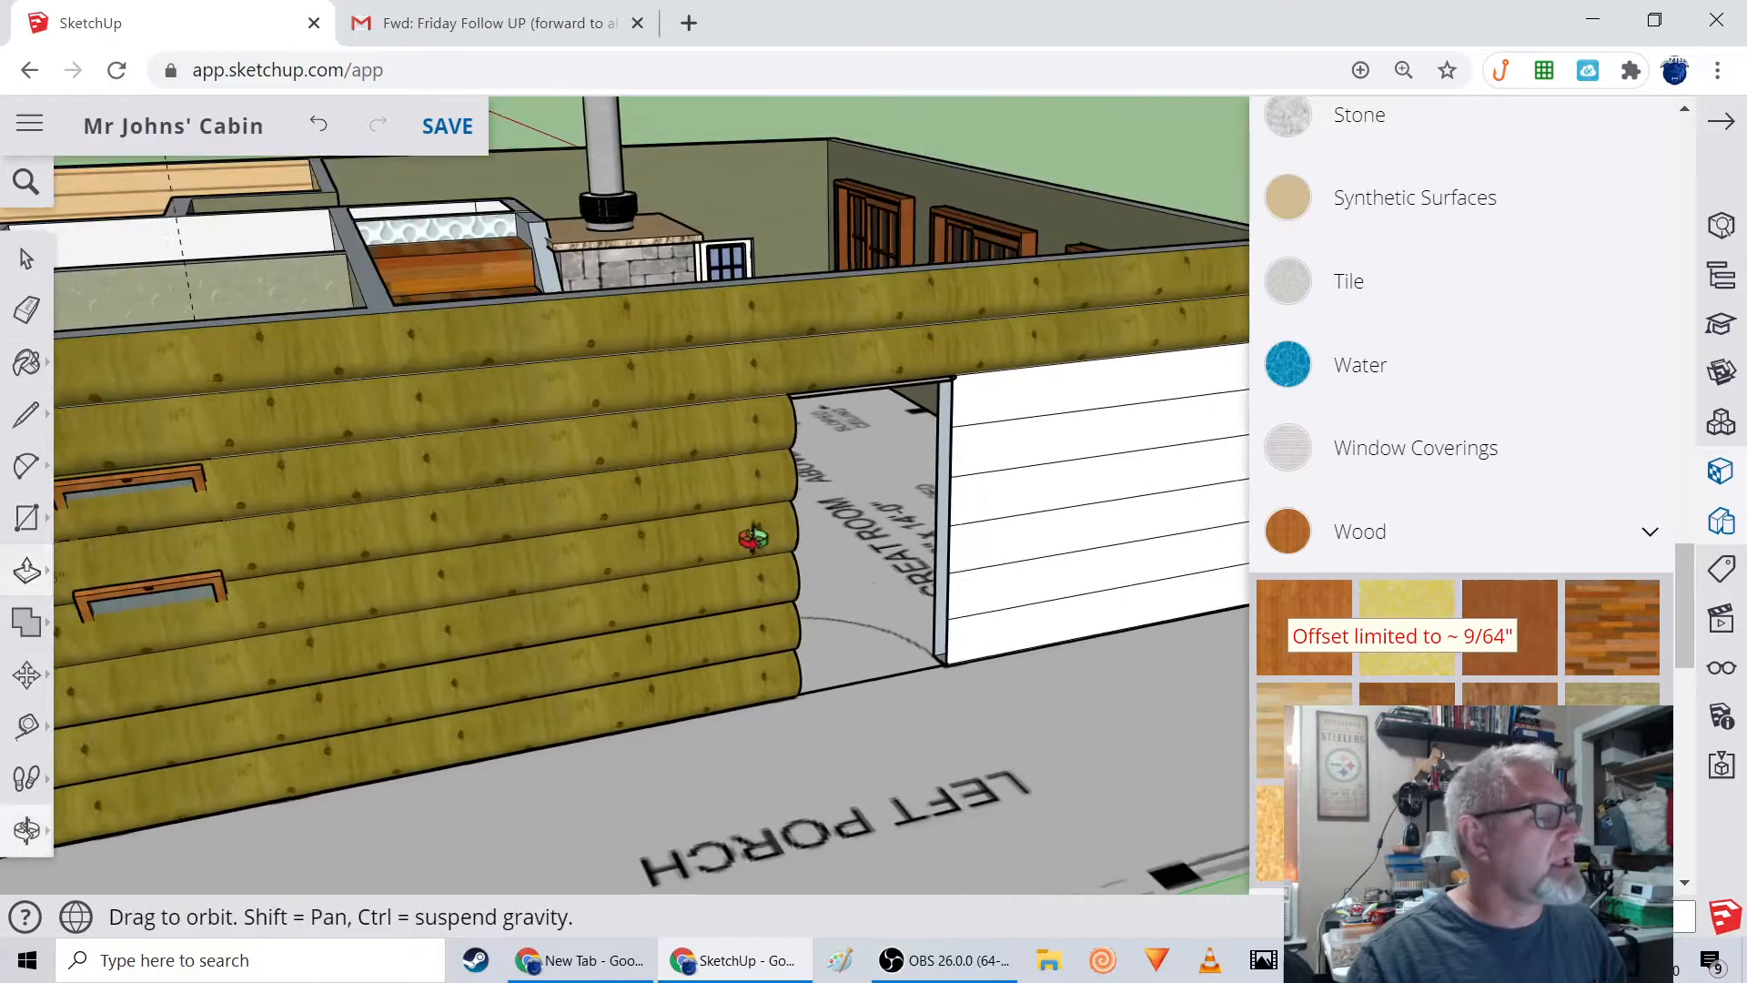
Adjust the header's bottom face to sit flush with the log above, closing the white strip over the door opening.
scroll(760, 538, "up", 8)
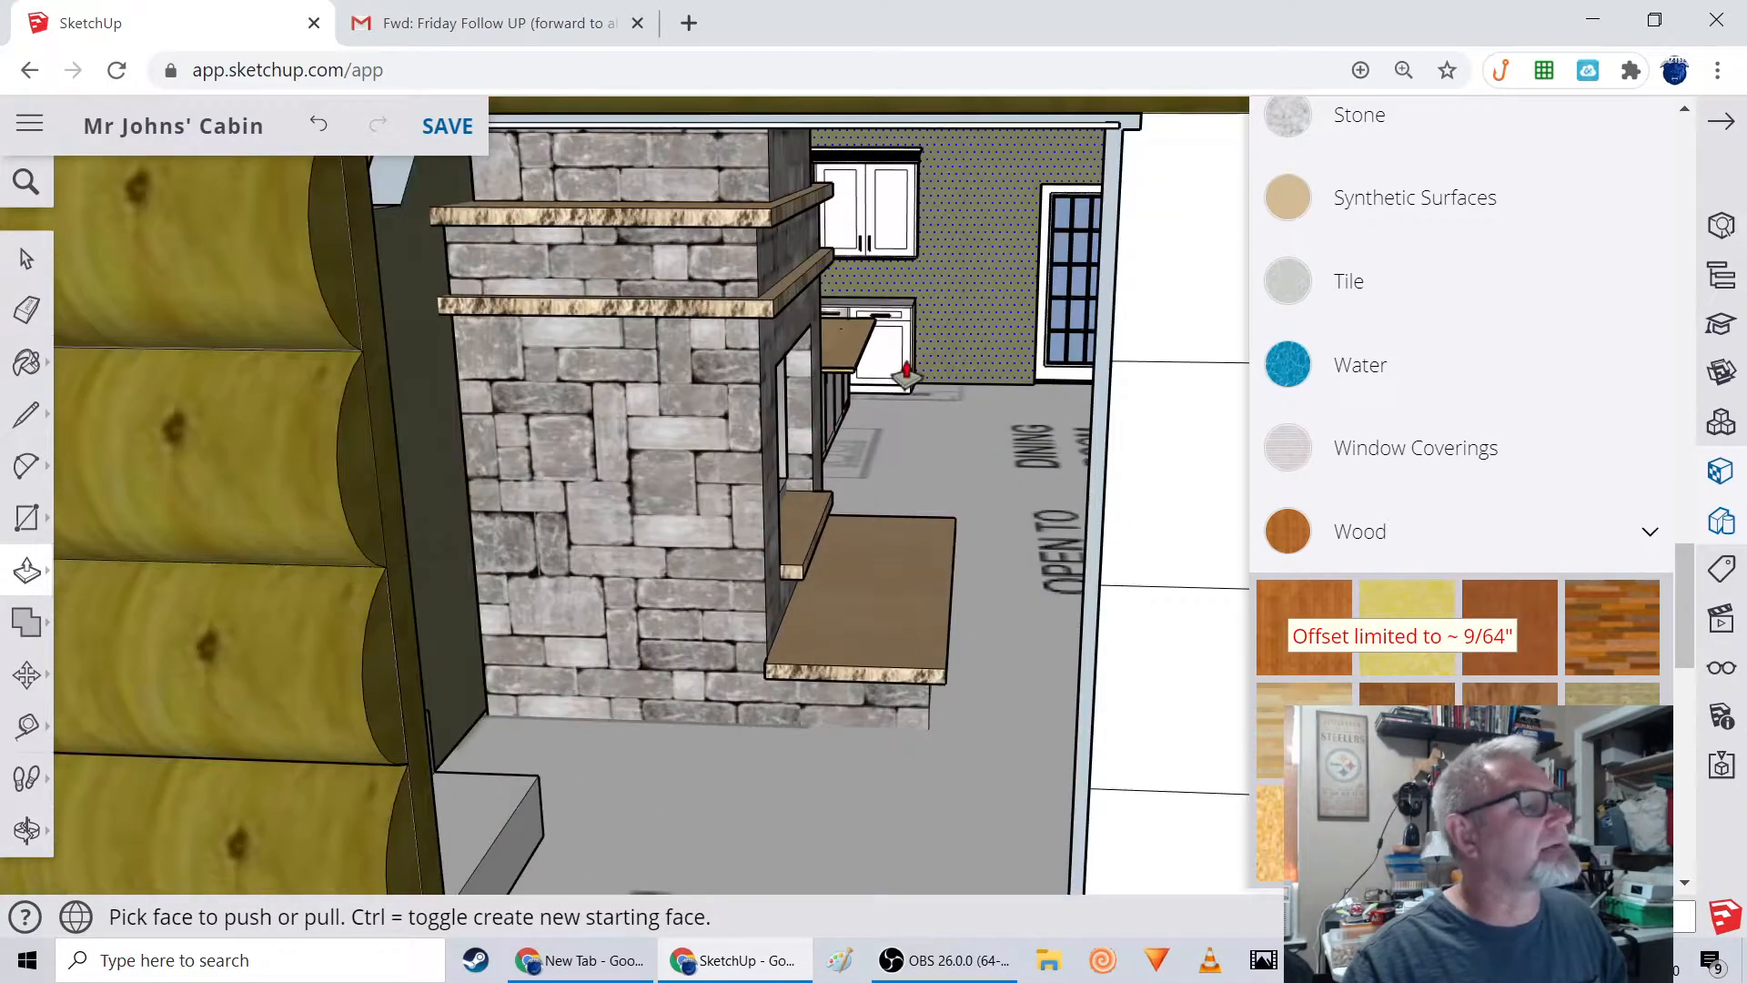
scroll(905, 373, "down", 6)
middle_click_drag(937, 379, 833, 393)
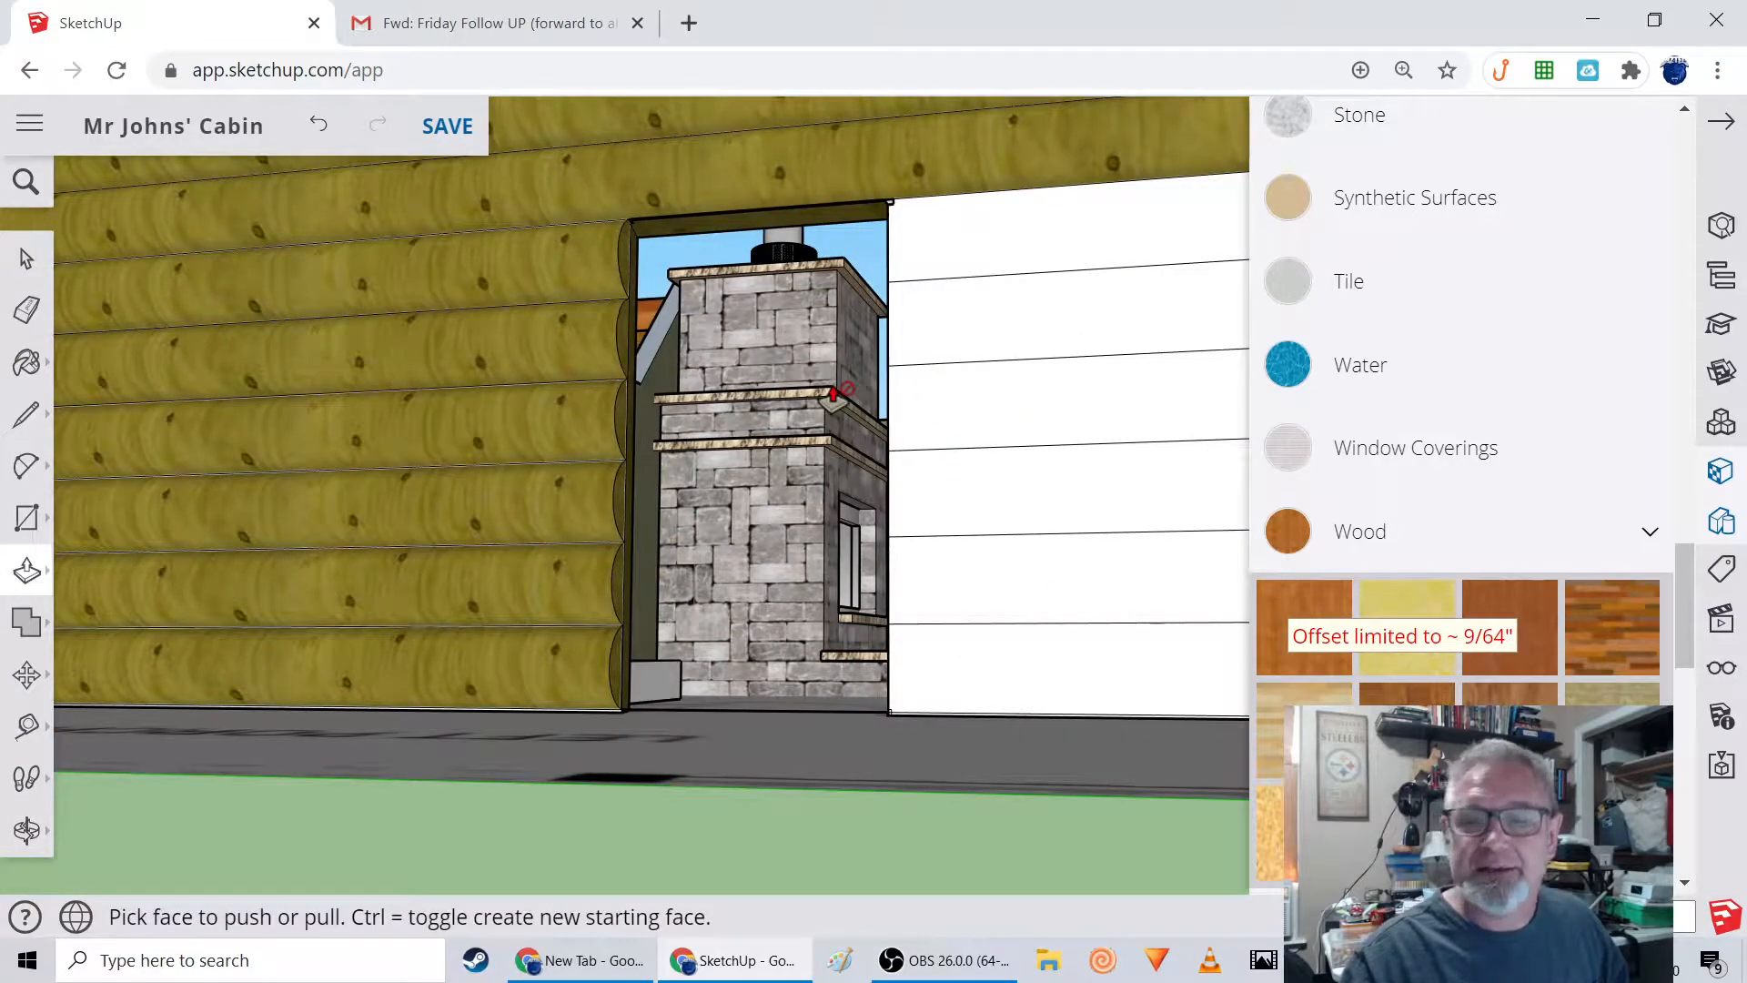
mouse_move(829, 438)
middle_mouse_down()
mouse_move(823, 364)
mouse_move(831, 460)
mouse_move(829, 390)
mouse_move(822, 426)
middle_mouse_up()
scroll(842, 435, "up", 3)
scroll(821, 426, "up", 4)
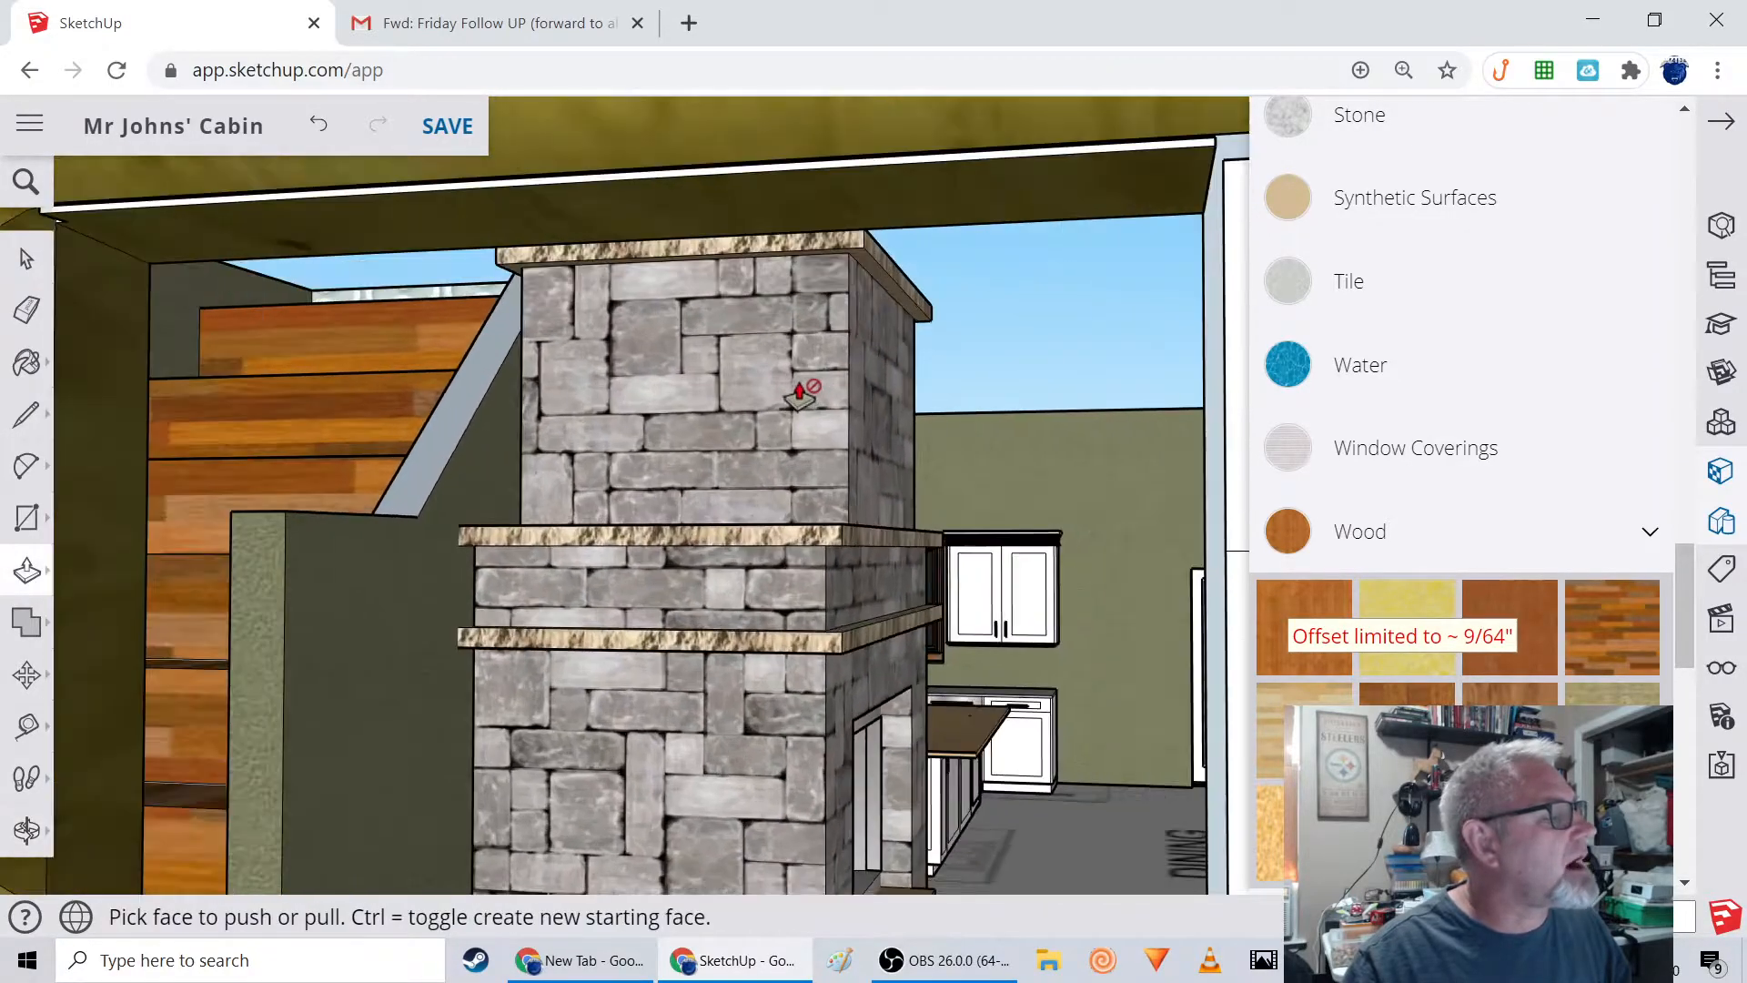
left_click(492, 244)
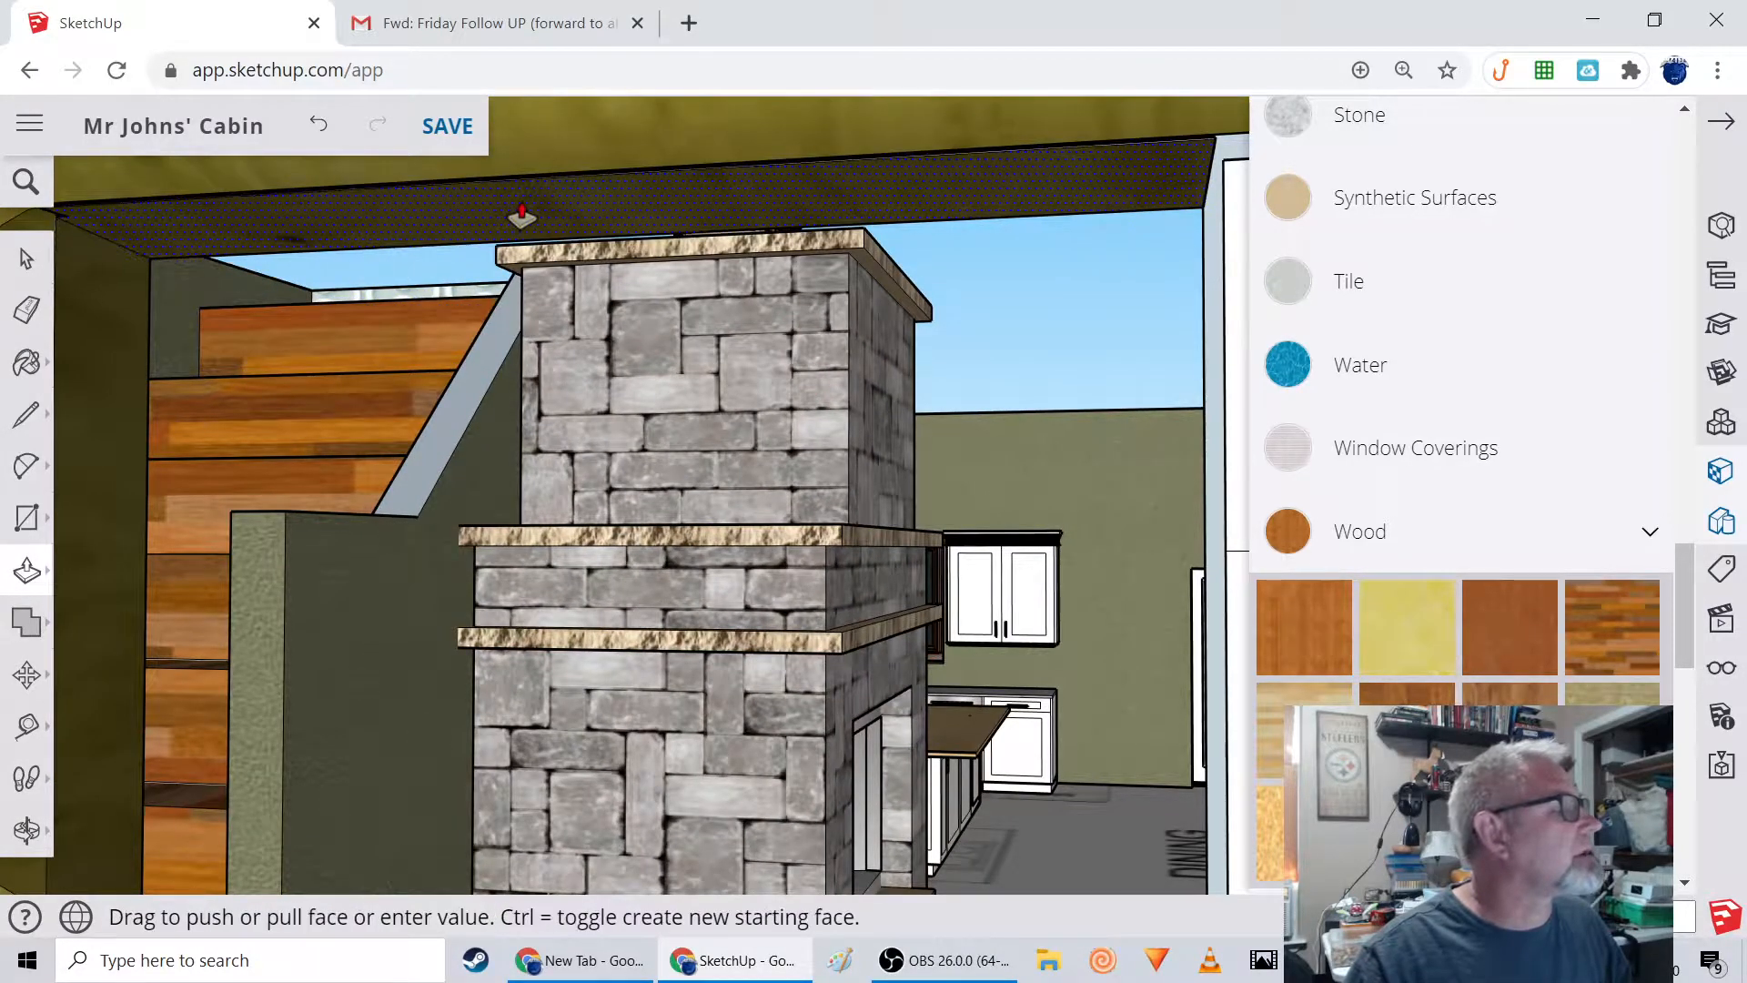
left_click(517, 222)
scroll(624, 360, "down", 1)
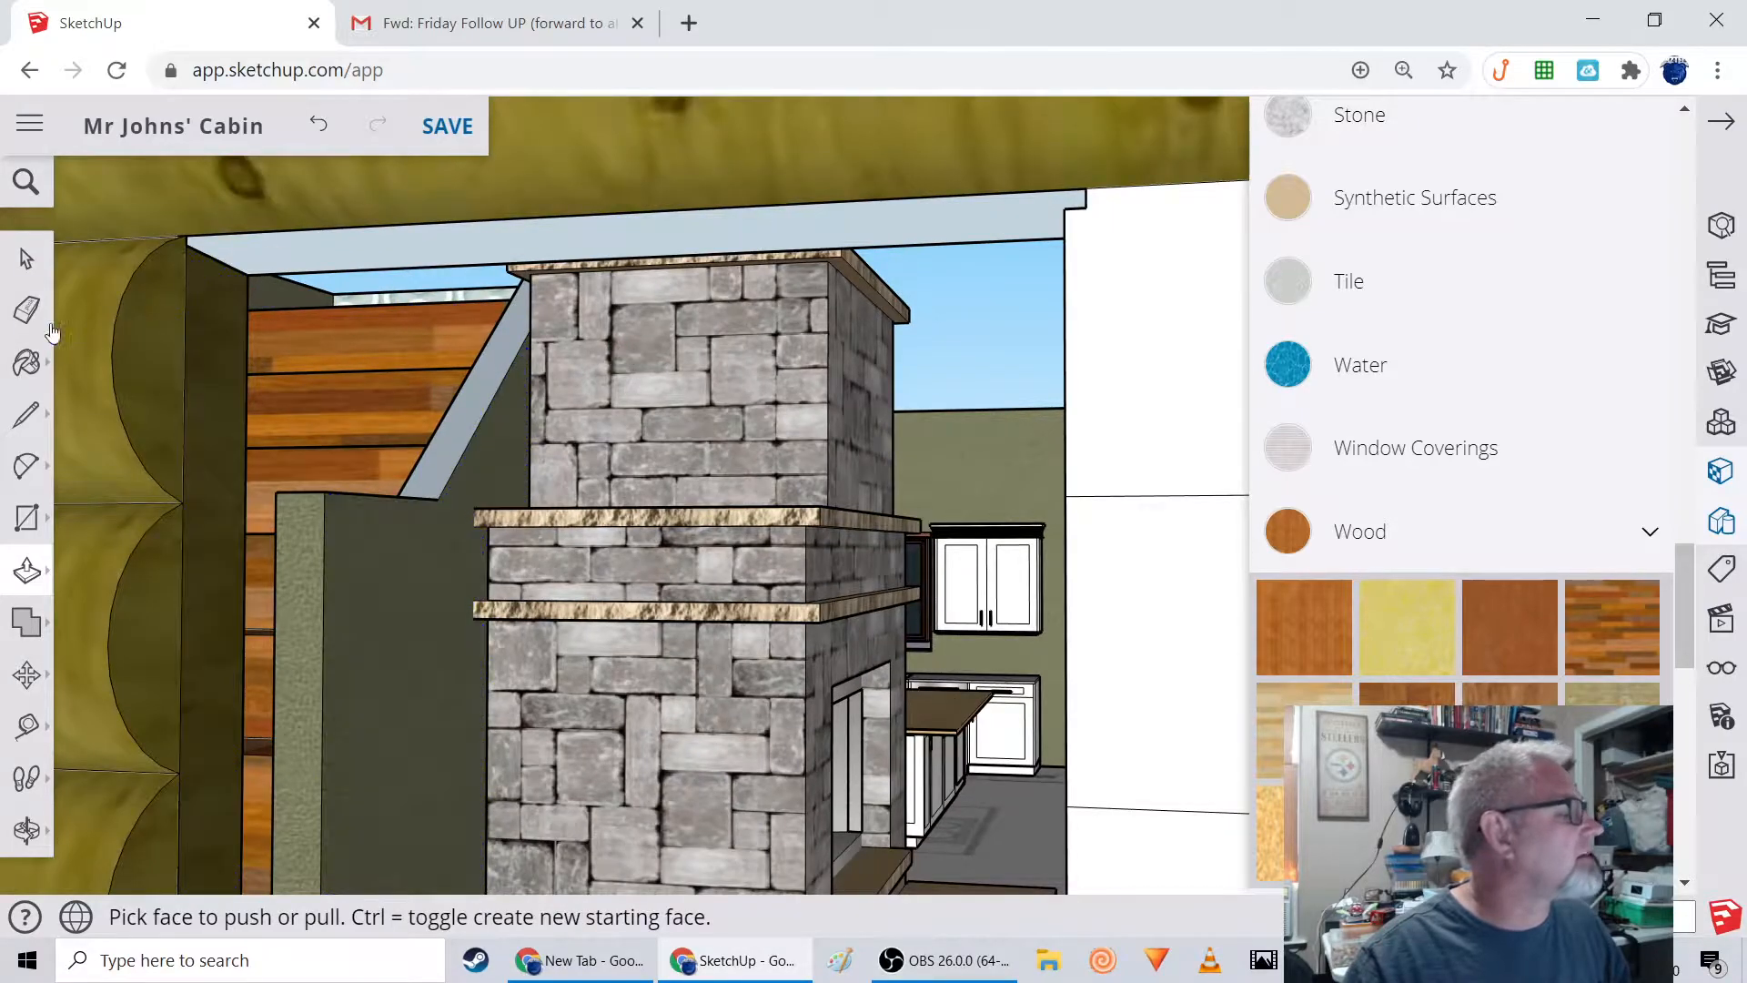
Repaint the adjusted header face above the door opening with Wood Plywood Knots.
left_click(26, 362)
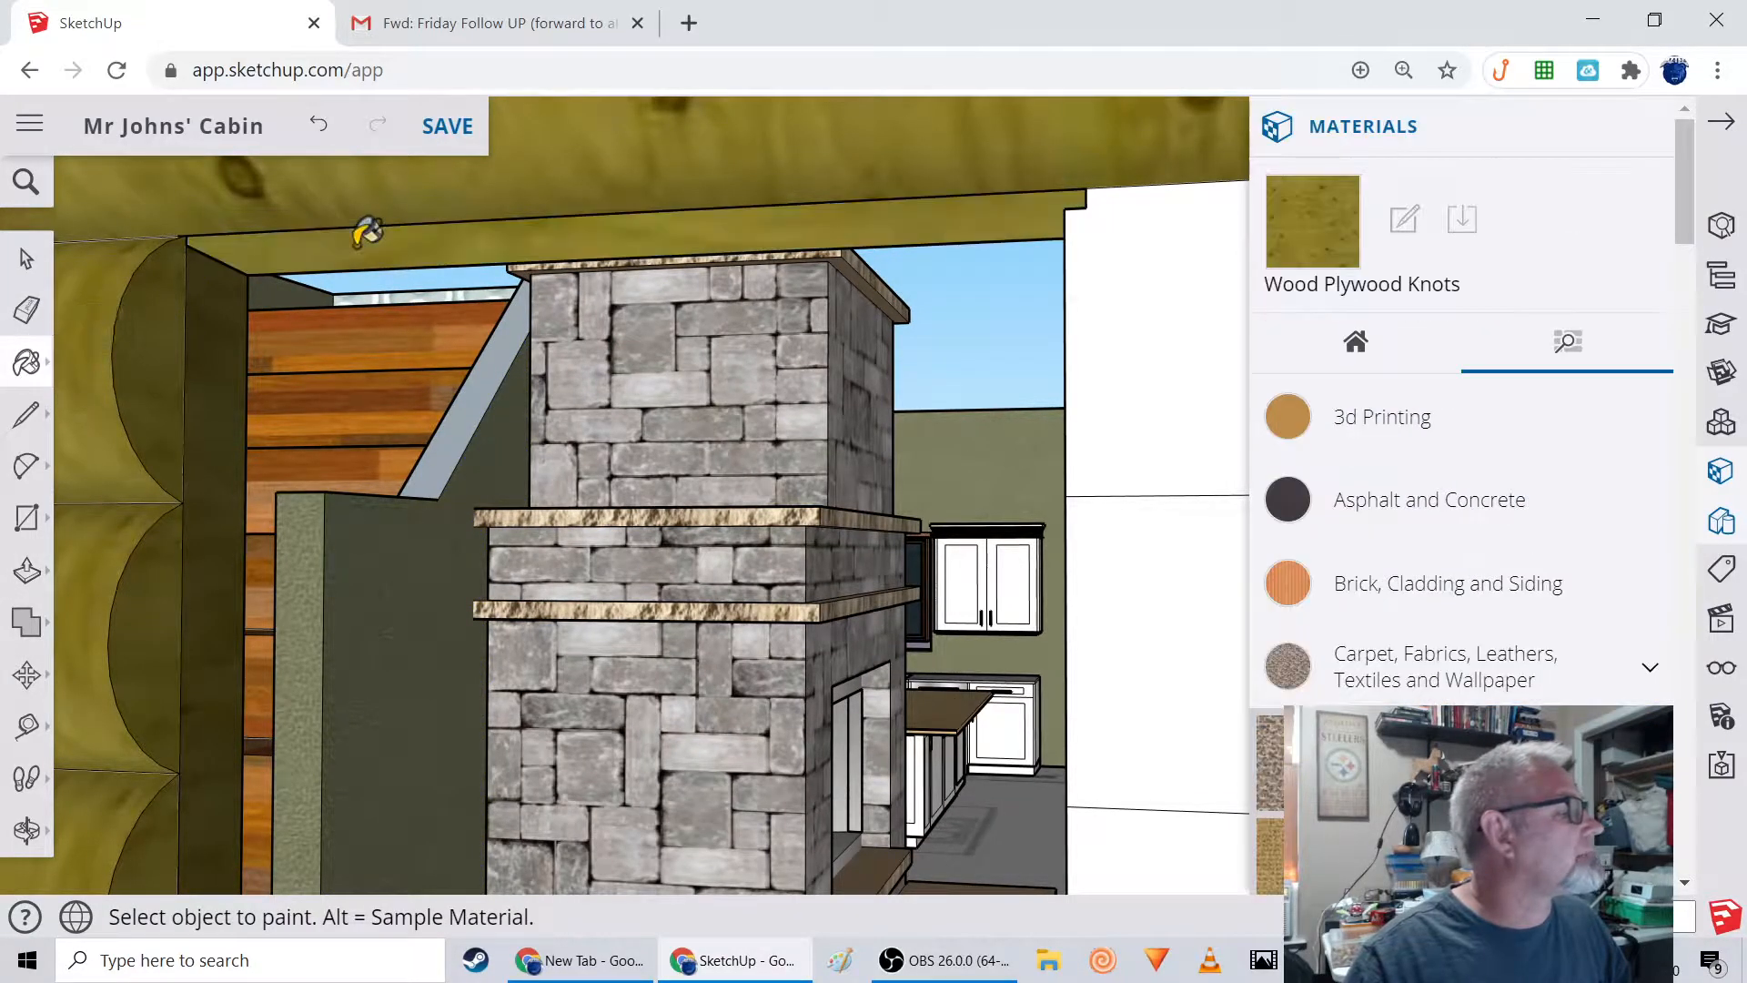
scroll(407, 336, "down", 3)
mouse_move(437, 351)
middle_mouse_down()
mouse_move(554, 378)
mouse_move(532, 357)
middle_mouse_up()
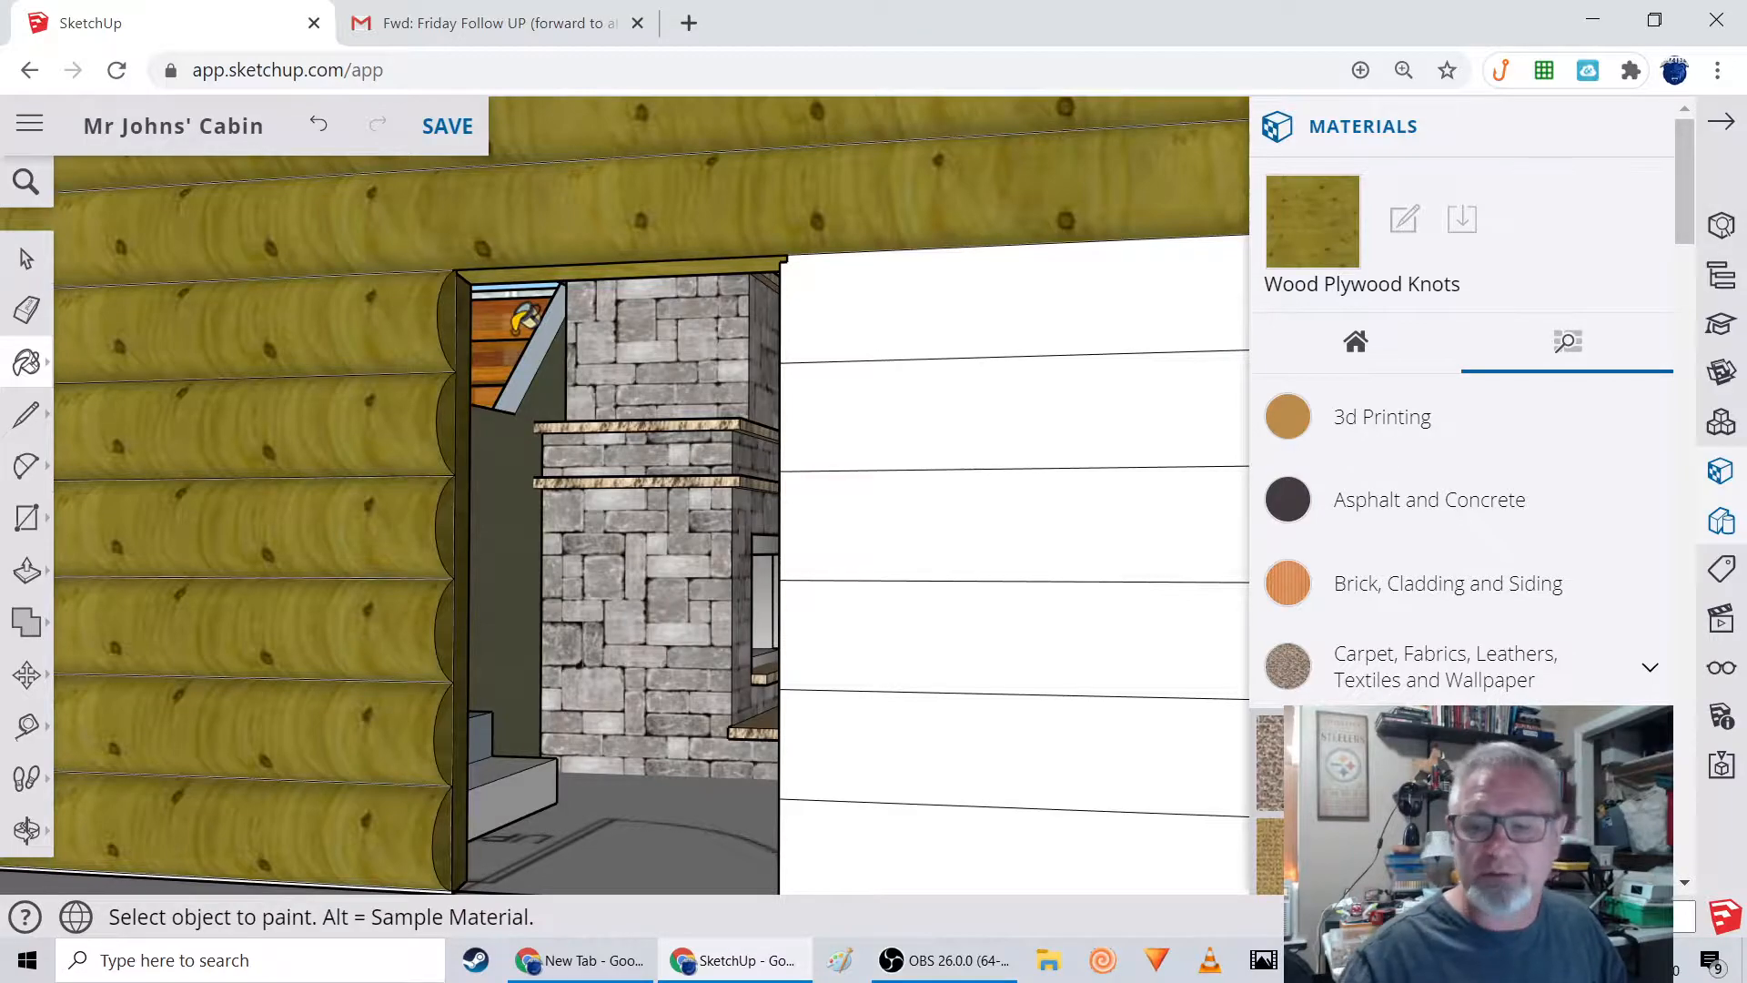
mouse_move(573, 439)
middle_mouse_down()
mouse_move(535, 428)
mouse_move(717, 548)
mouse_move(686, 441)
middle_mouse_up()
scroll(533, 435, "down", 1)
scroll(534, 431, "down", 4)
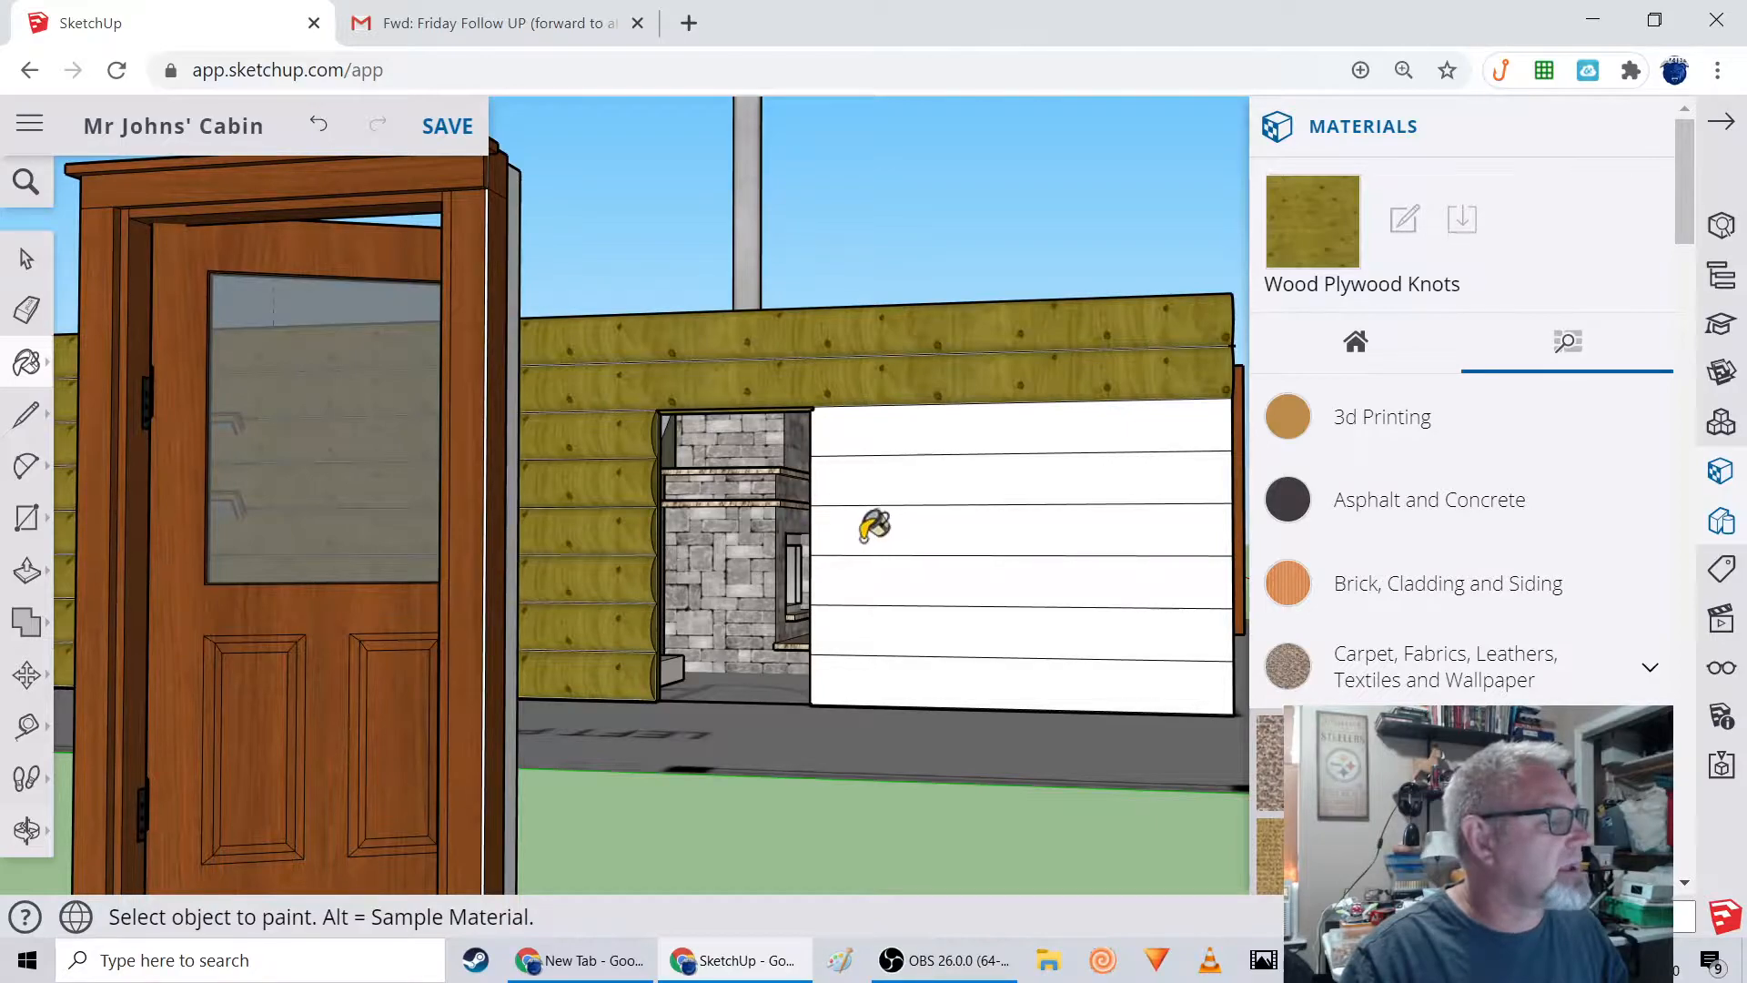
Save the cabin model and inspect the door opening and the log wall around the awning window.
left_click(445, 132)
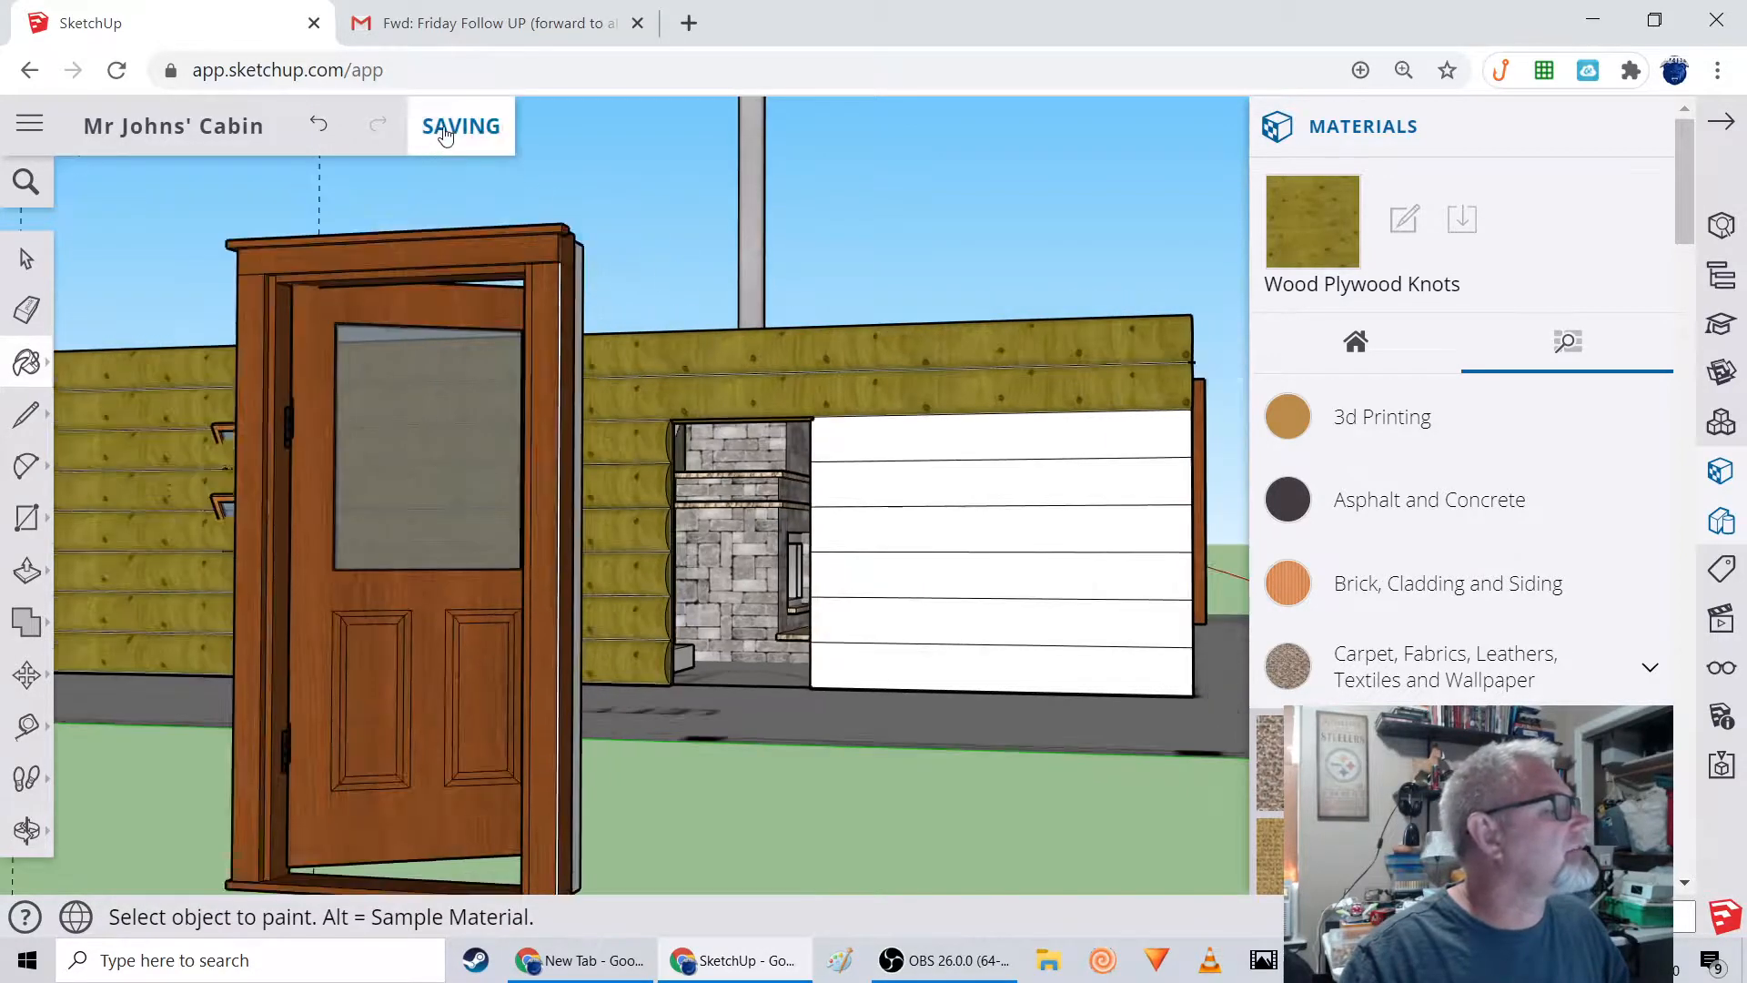
mouse_move(816, 518)
middle_mouse_down()
mouse_move(332, 500)
mouse_move(320, 484)
mouse_move(445, 500)
mouse_move(362, 484)
middle_mouse_up()
scroll(331, 497, "up", 5)
middle_click_drag(974, 587, 641, 543)
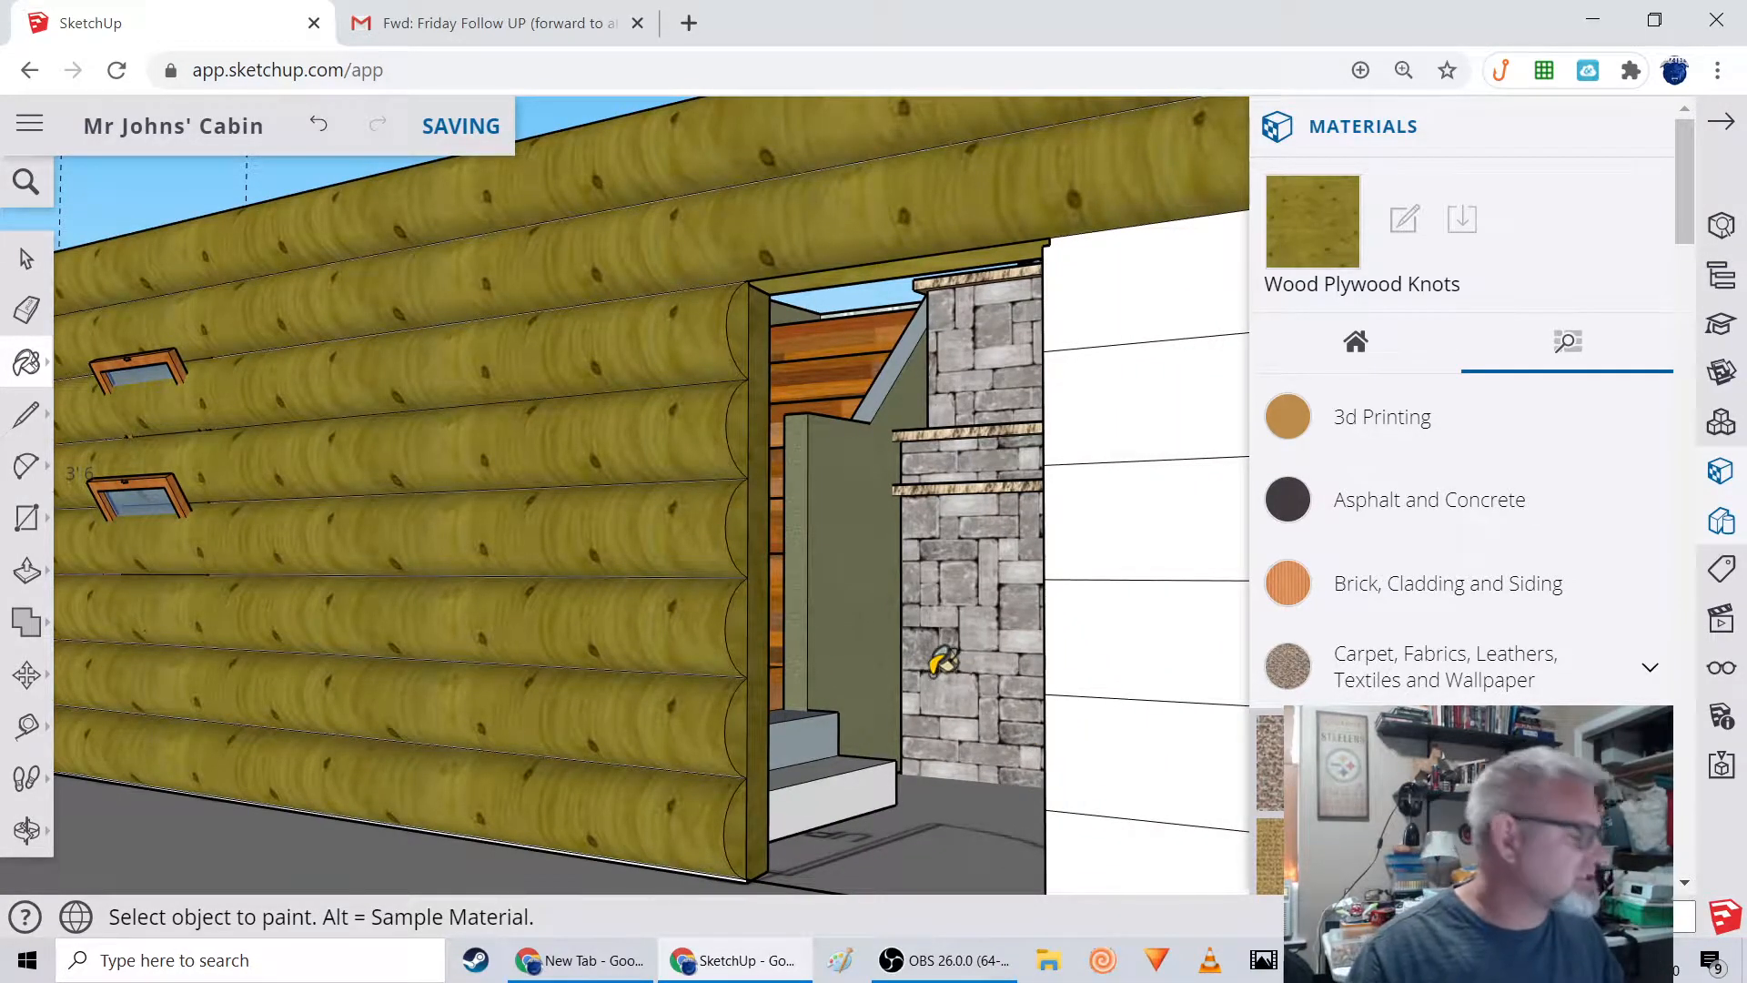
middle_click_drag(863, 548, 892, 577)
middle_click_drag(534, 530, 974, 565)
mouse_move(577, 577)
middle_mouse_down()
mouse_move(731, 574)
mouse_move(495, 577)
mouse_move(519, 566)
mouse_move(476, 565)
mouse_move(477, 548)
middle_mouse_up()
middle_click_drag(734, 480, 546, 496)
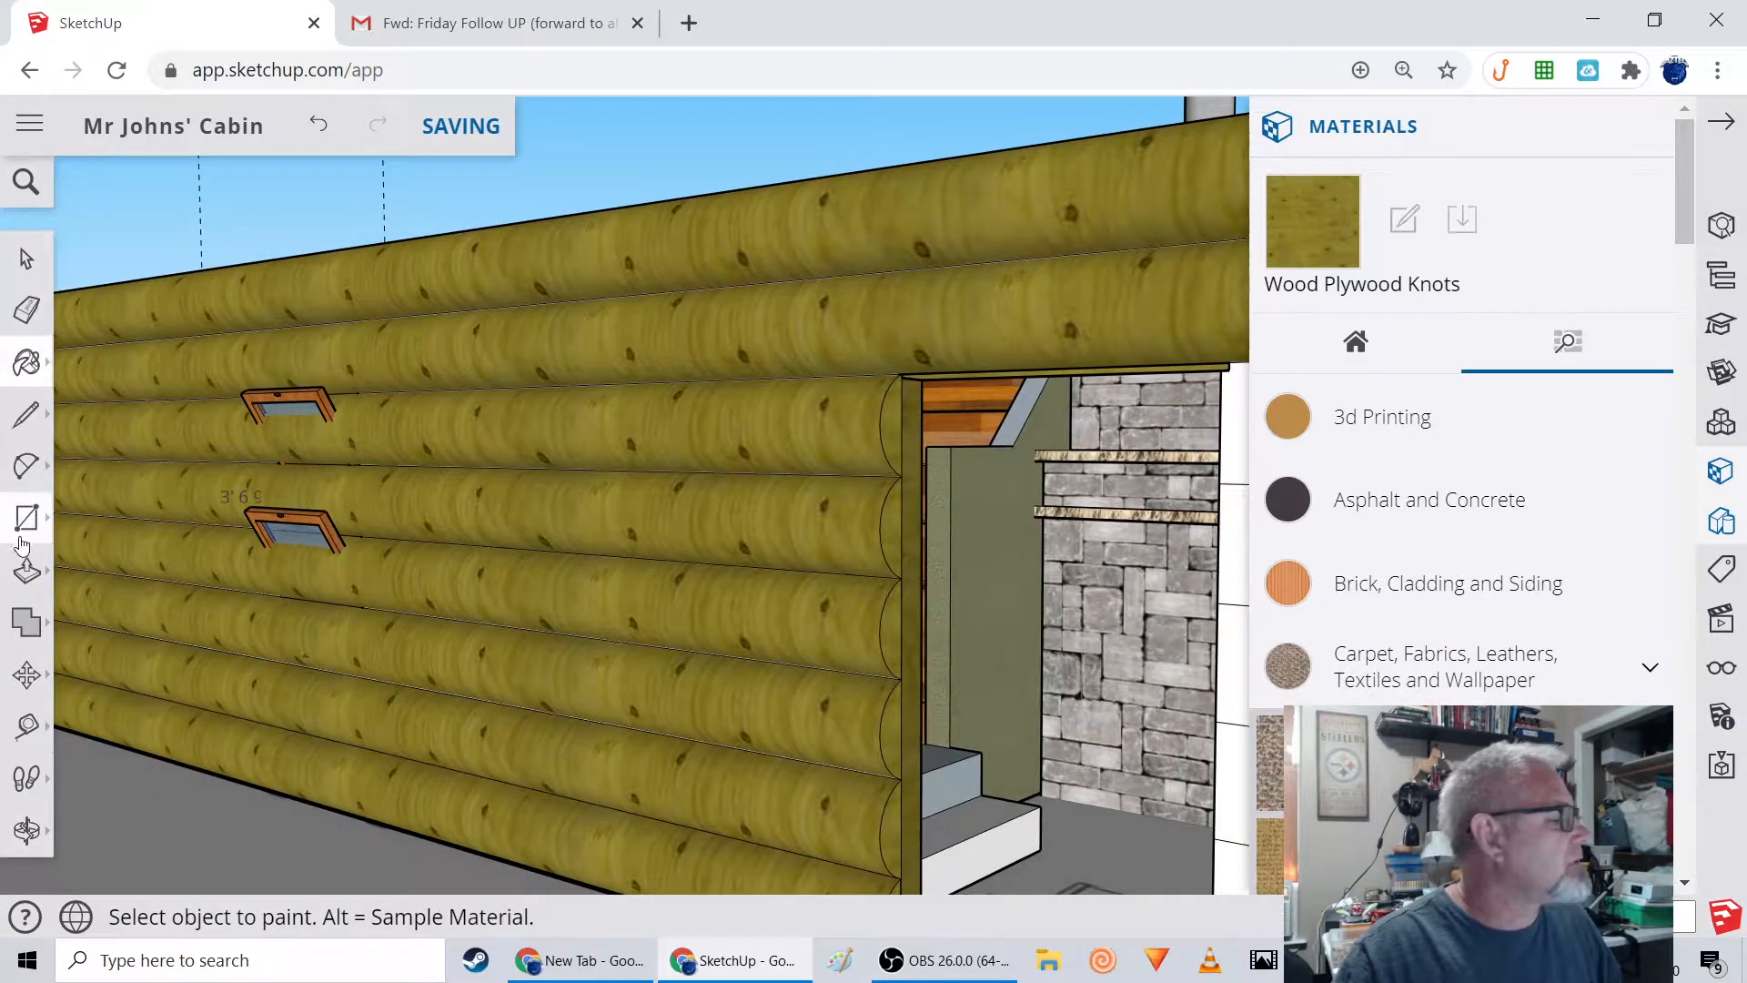
Push the end of the third log from the top back from the wall's corner to the far edge of the awning window.
left_click(26, 571)
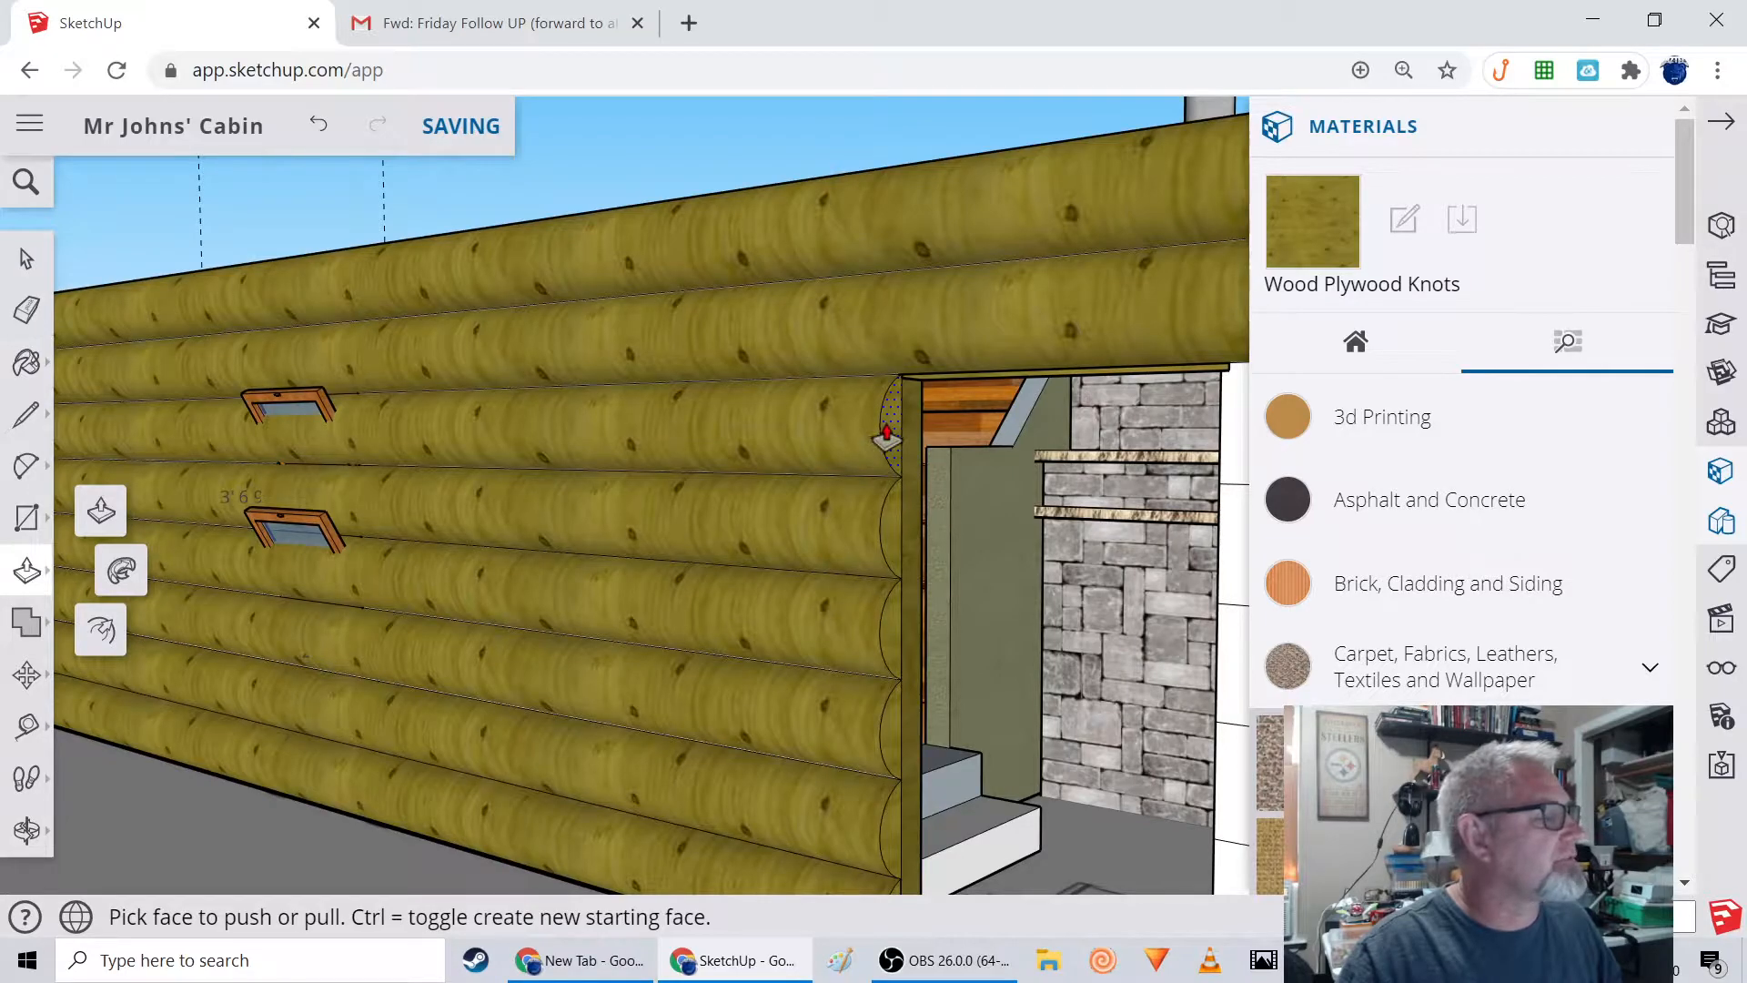
middle_click_drag(375, 564, 681, 616)
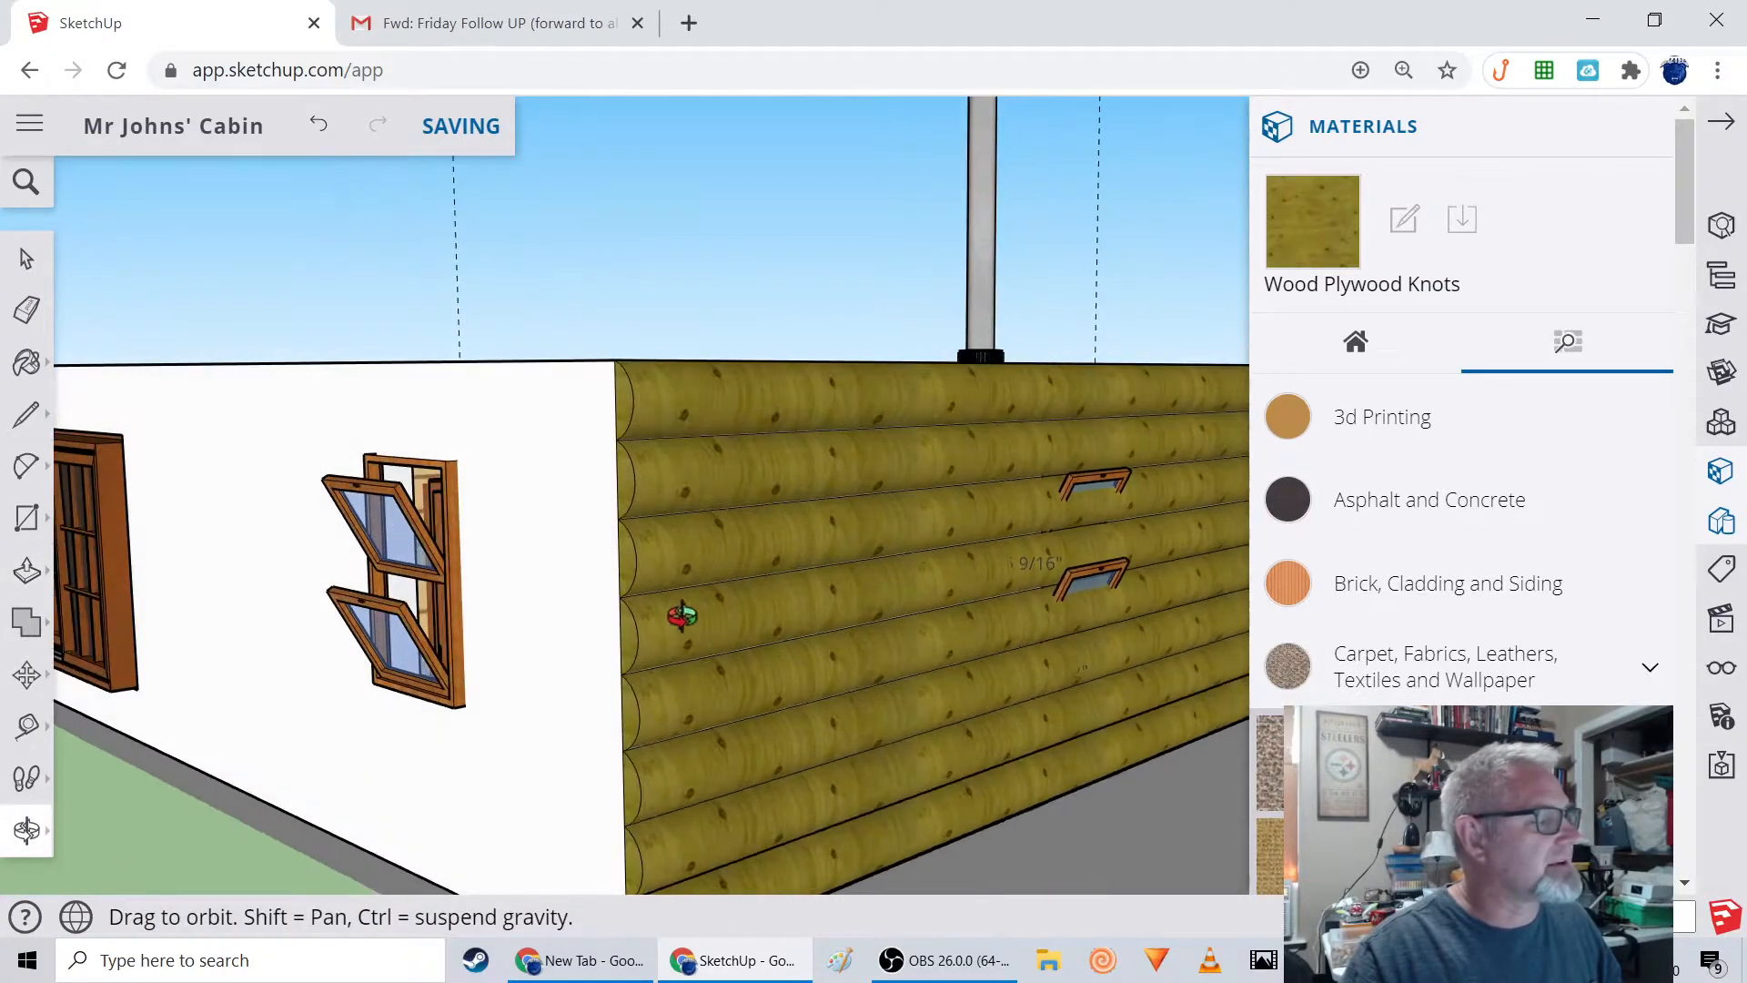
left_click_drag(624, 579, 1112, 506)
scroll(1105, 533, "up", 5)
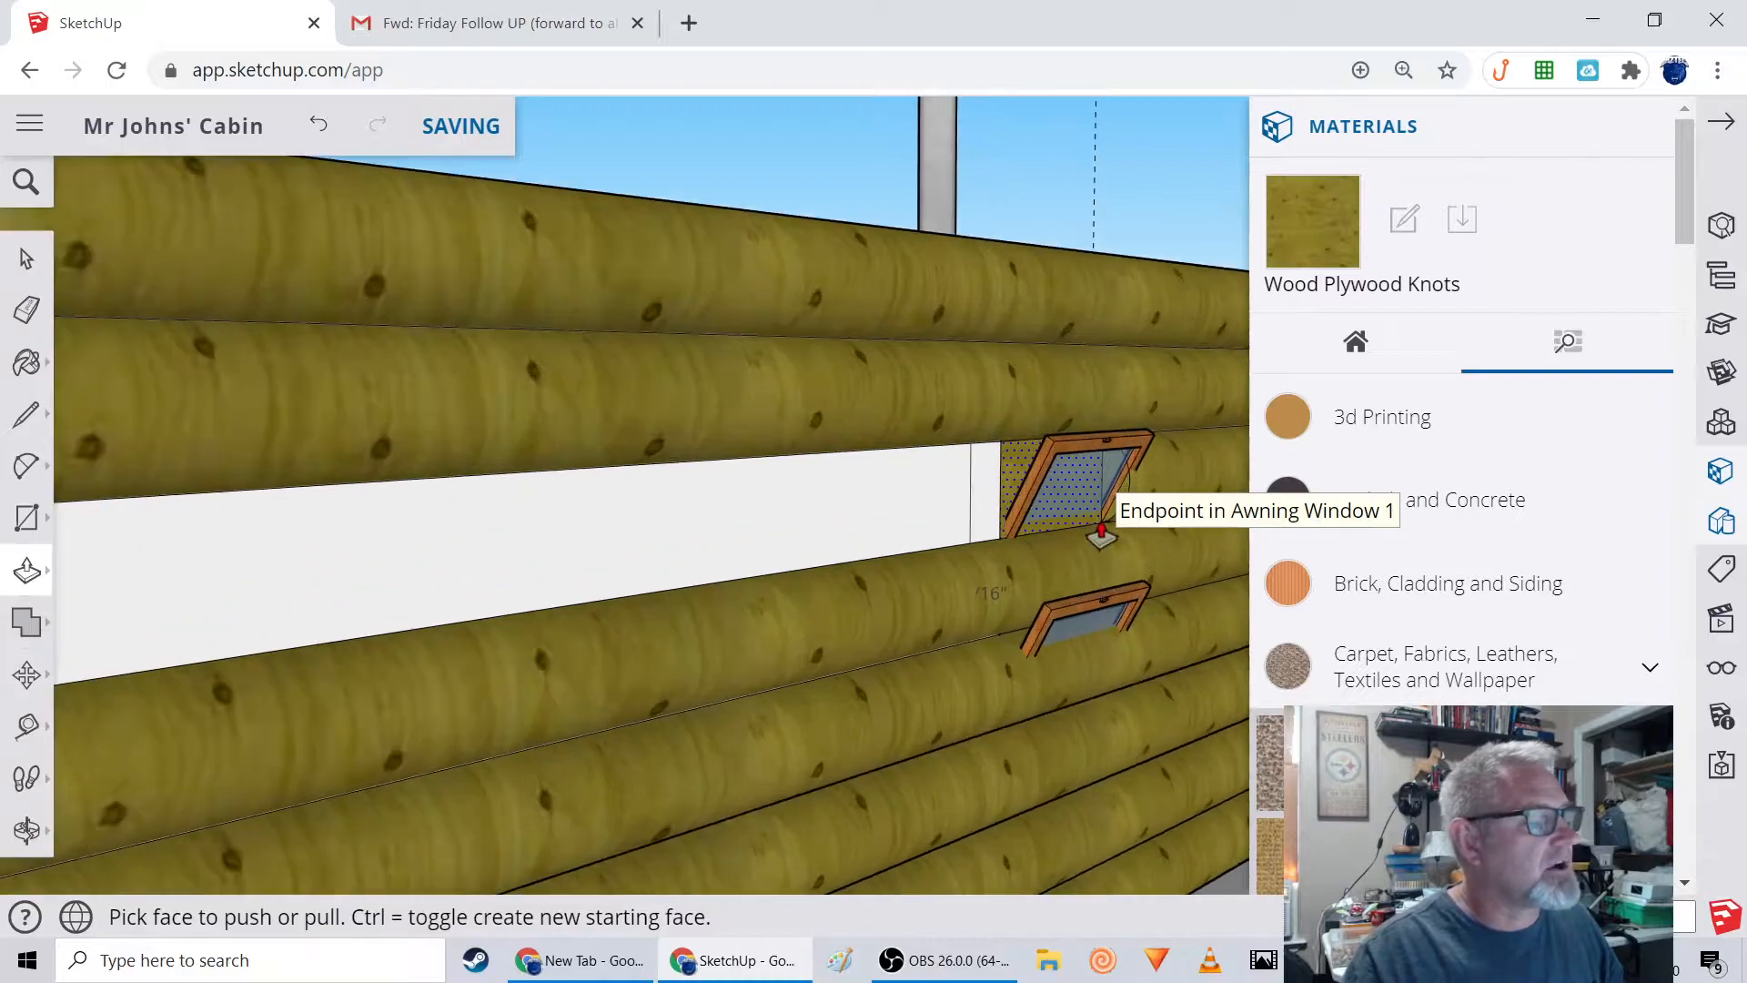
middle_click_drag(1096, 558, 790, 574)
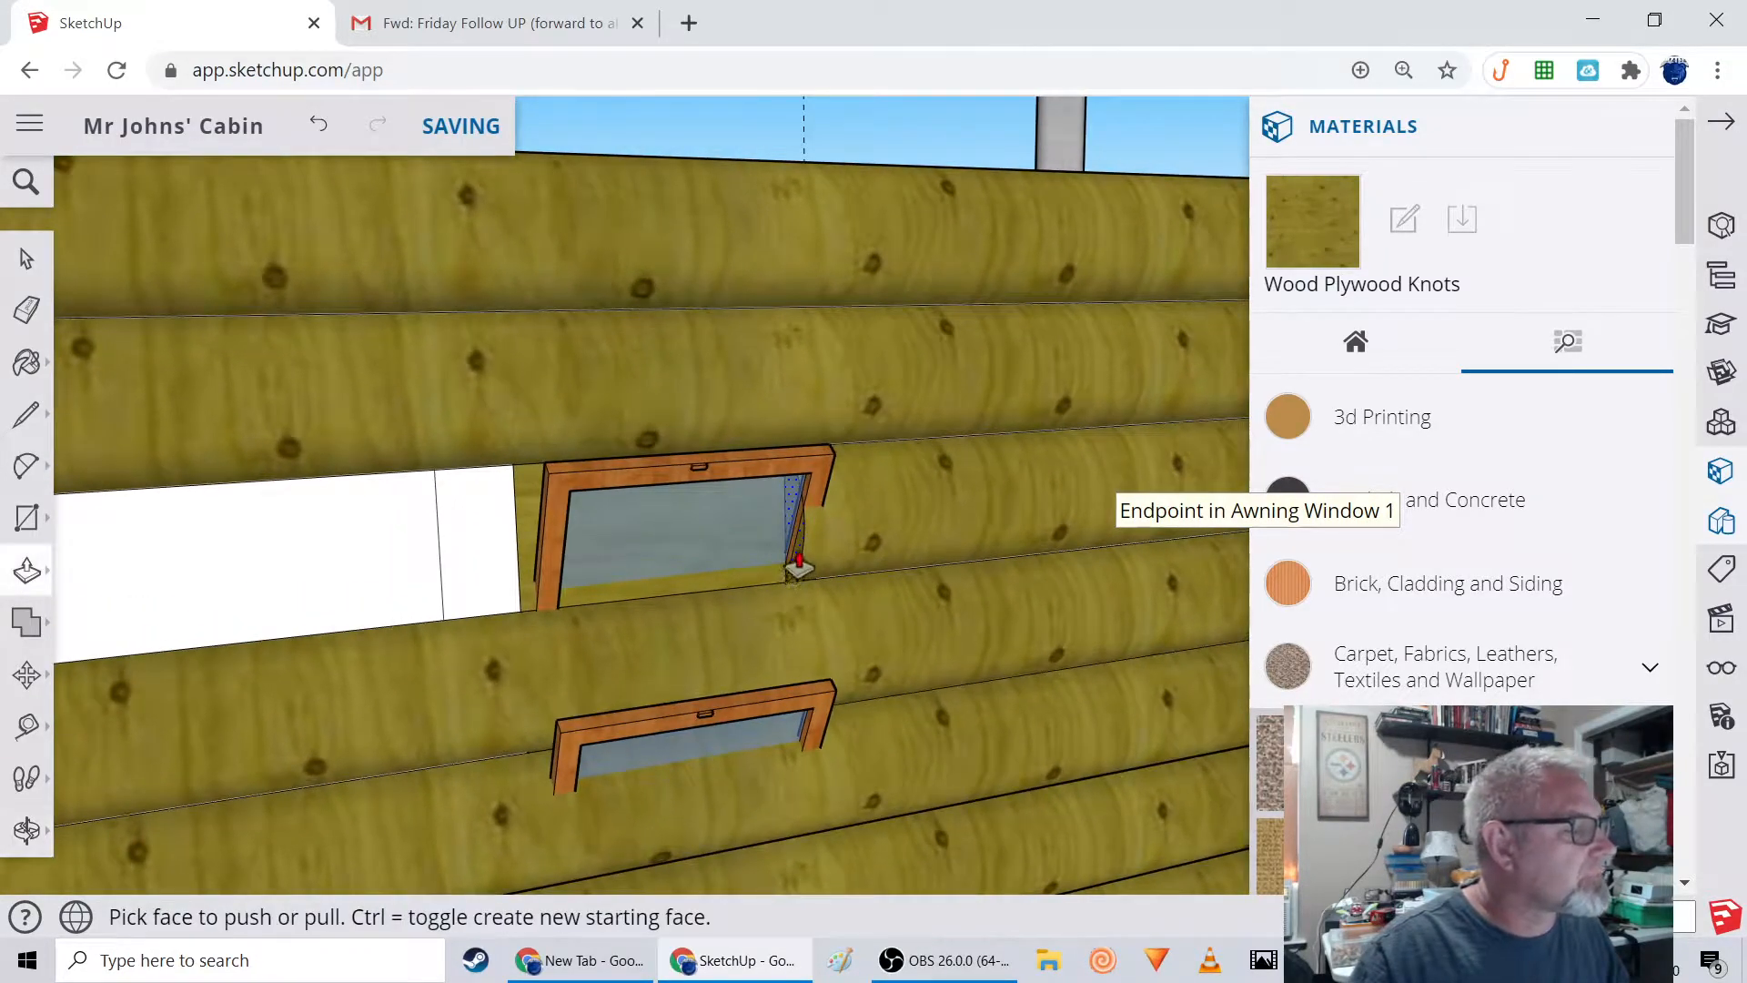
left_click(798, 566)
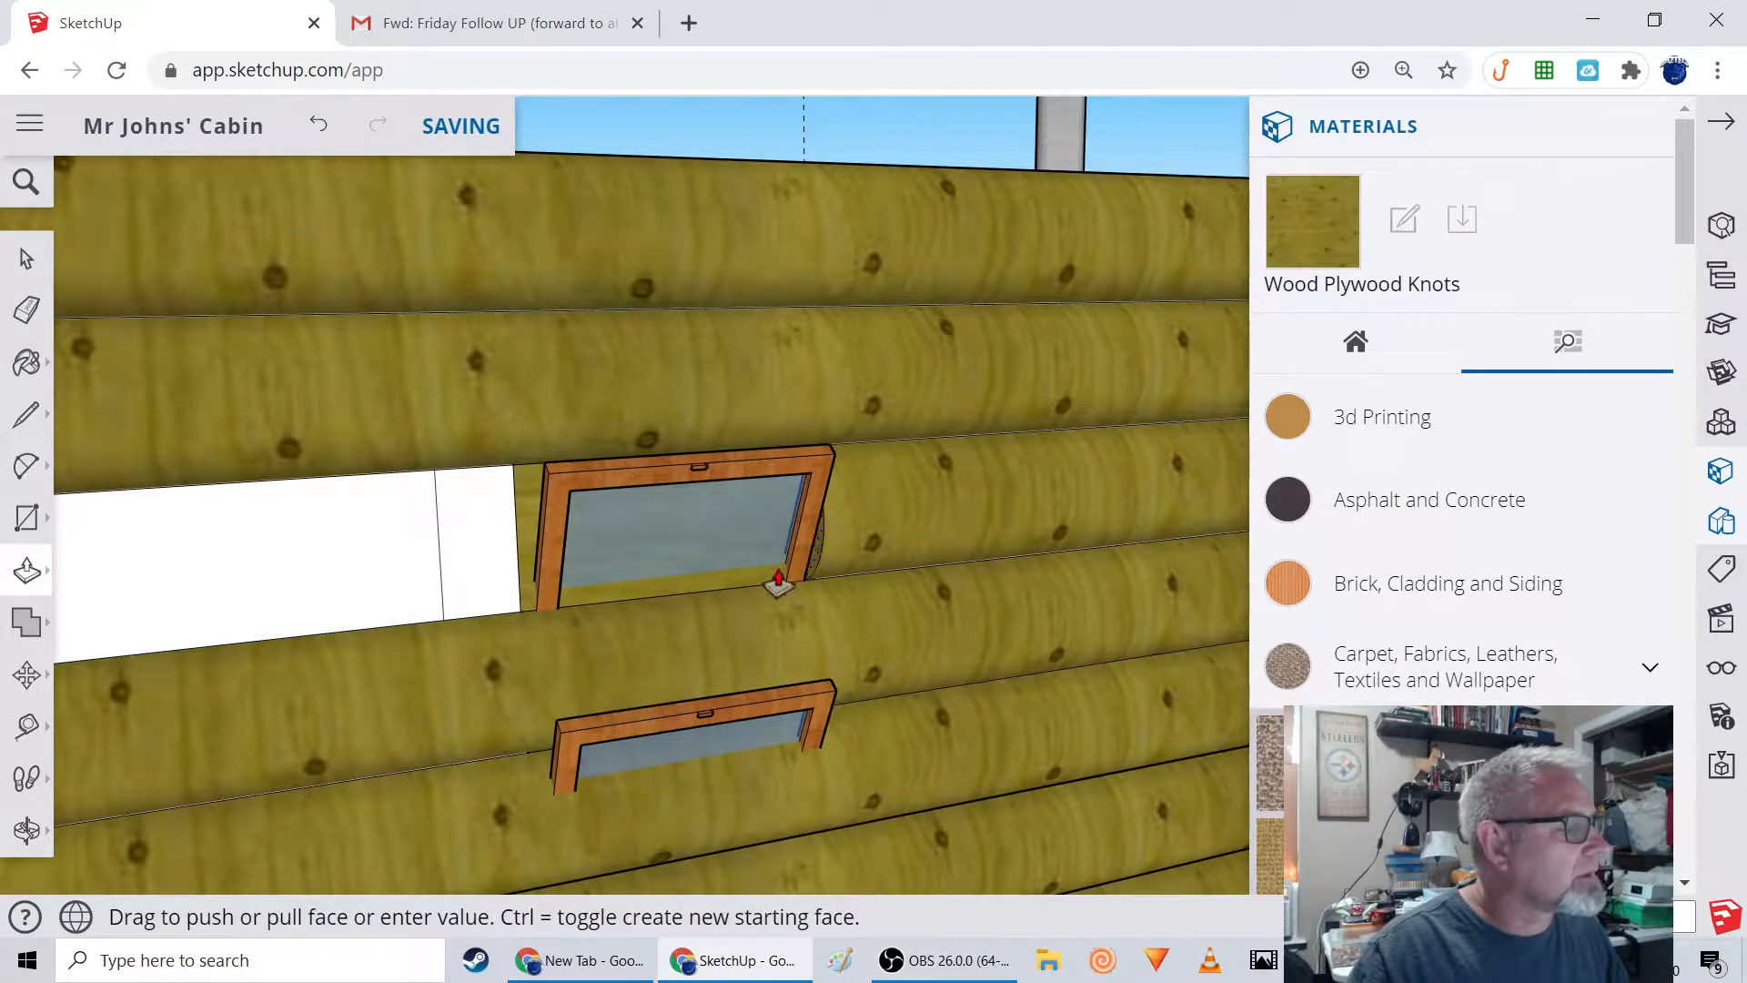
left_click(794, 575)
Push the next two logs down back from the corner to the far side of the awning window.
middle_click_drag(505, 693, 803, 593)
scroll(733, 667, "down", 4)
scroll(657, 673, "down", 3)
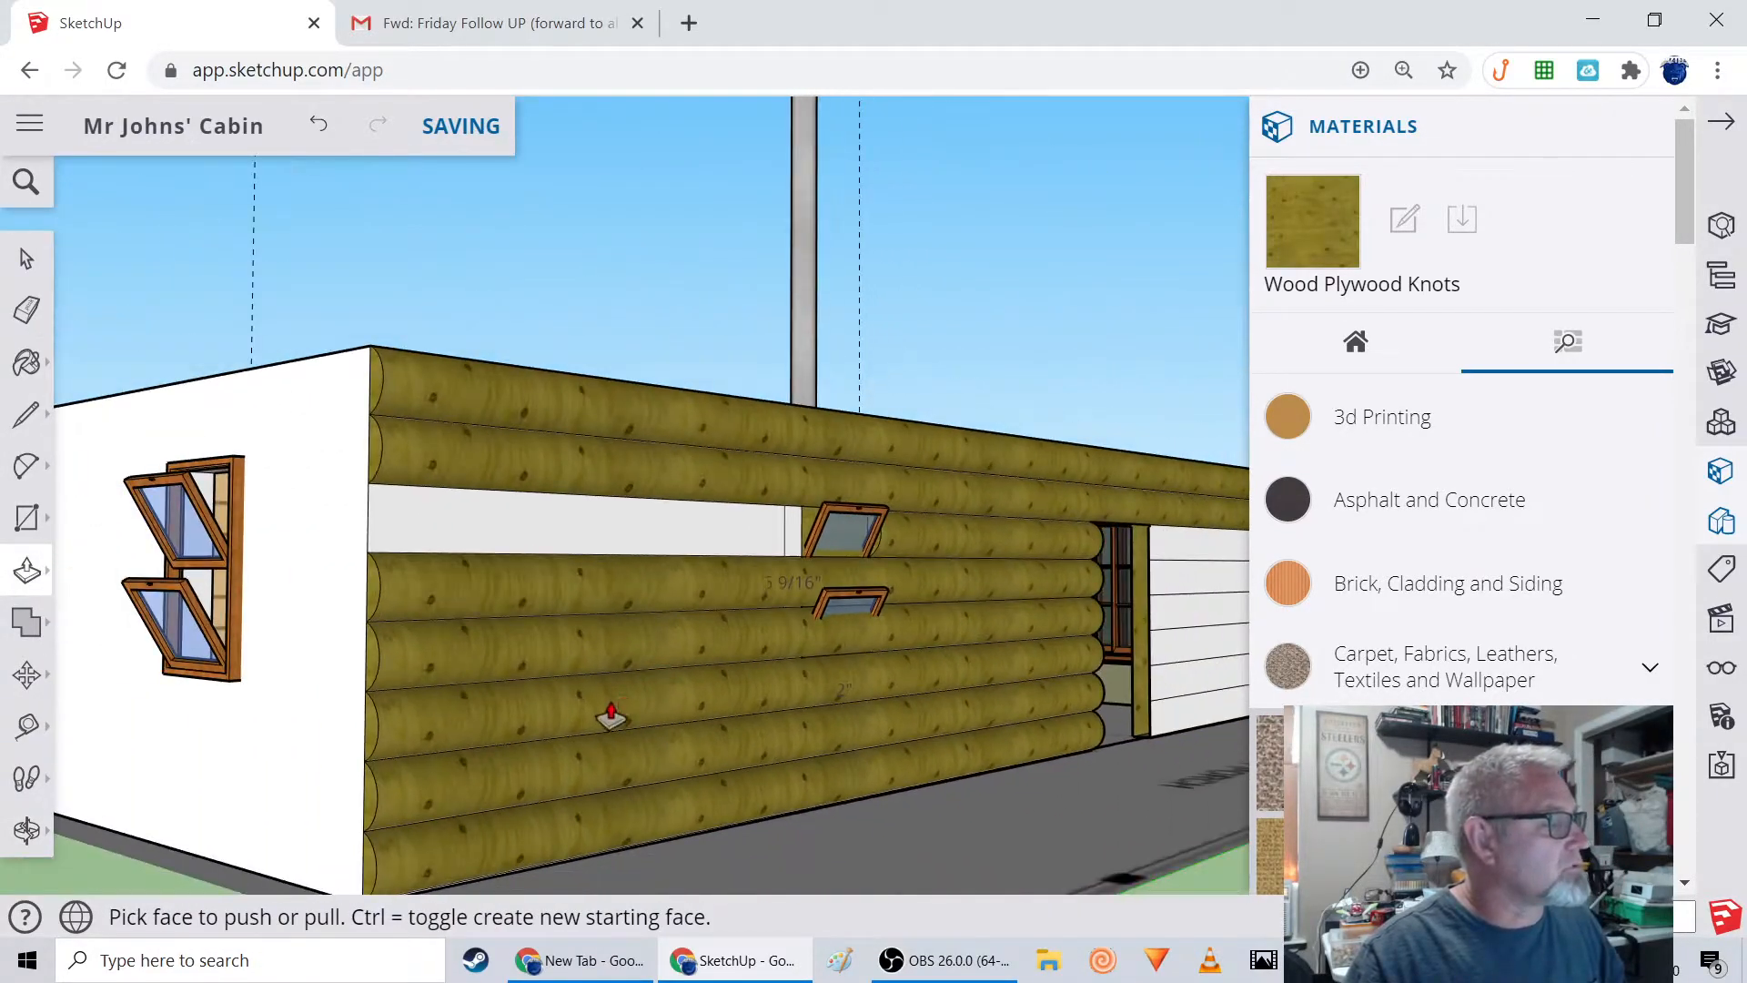
left_click(429, 601)
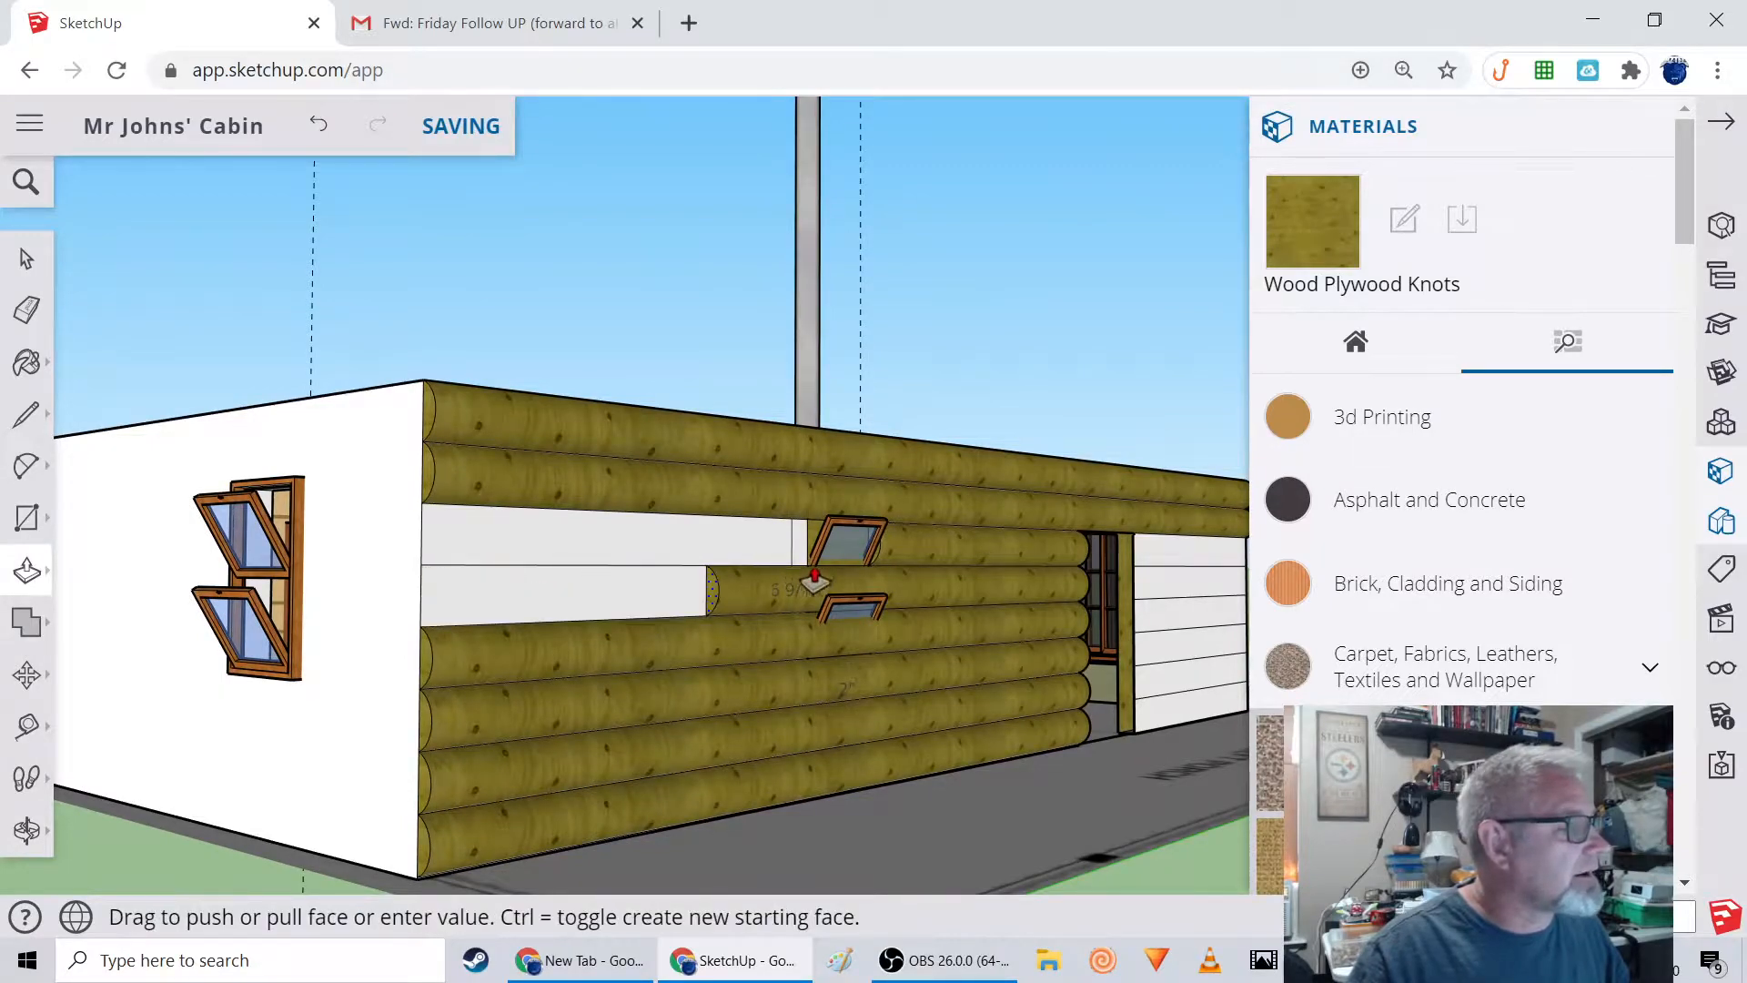
left_click(872, 592)
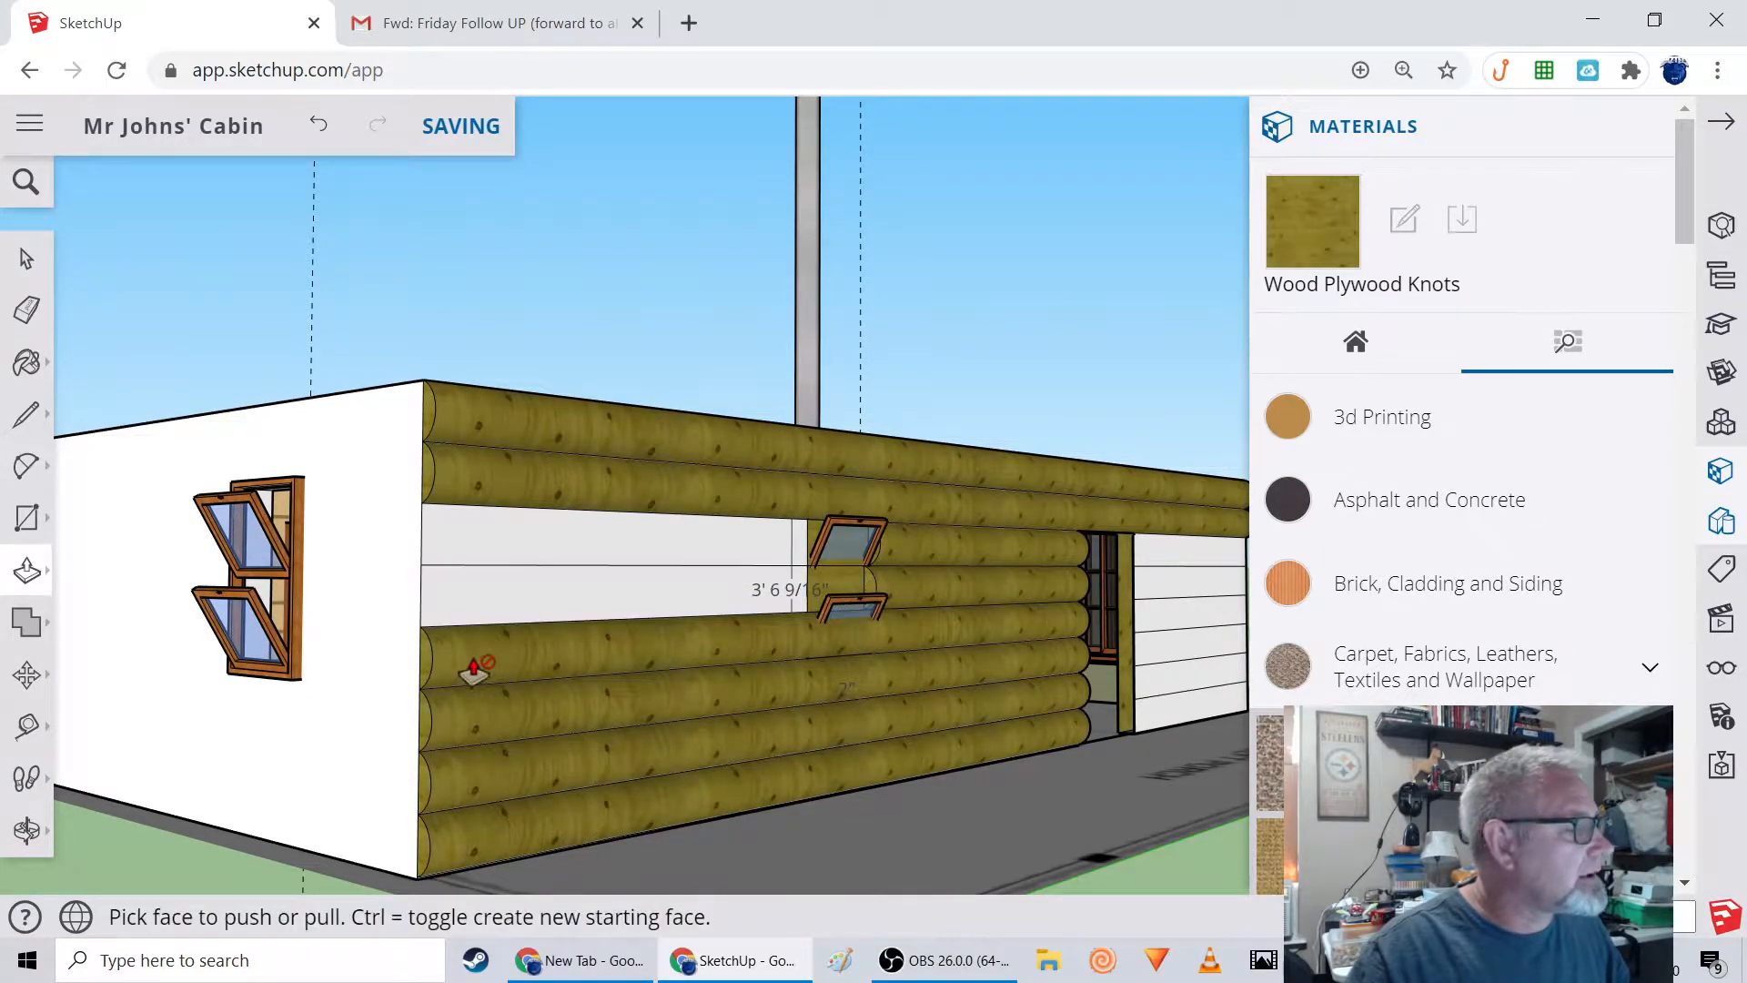
left_click(433, 668)
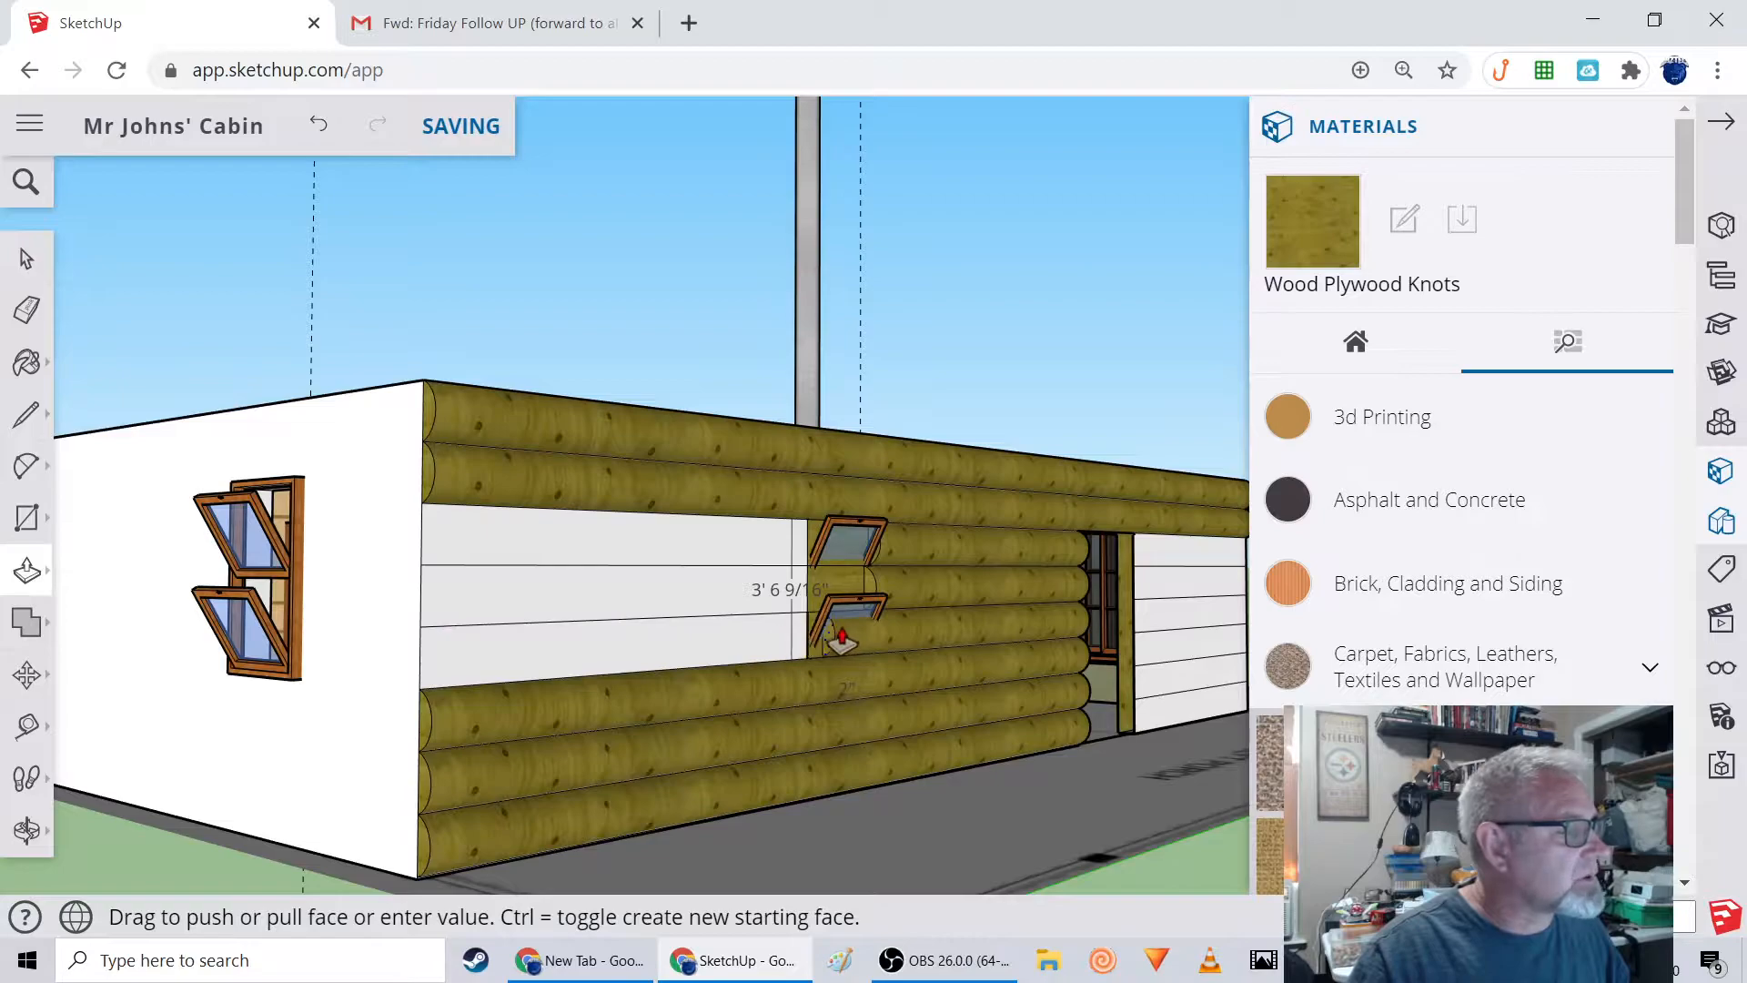
left_click(862, 637)
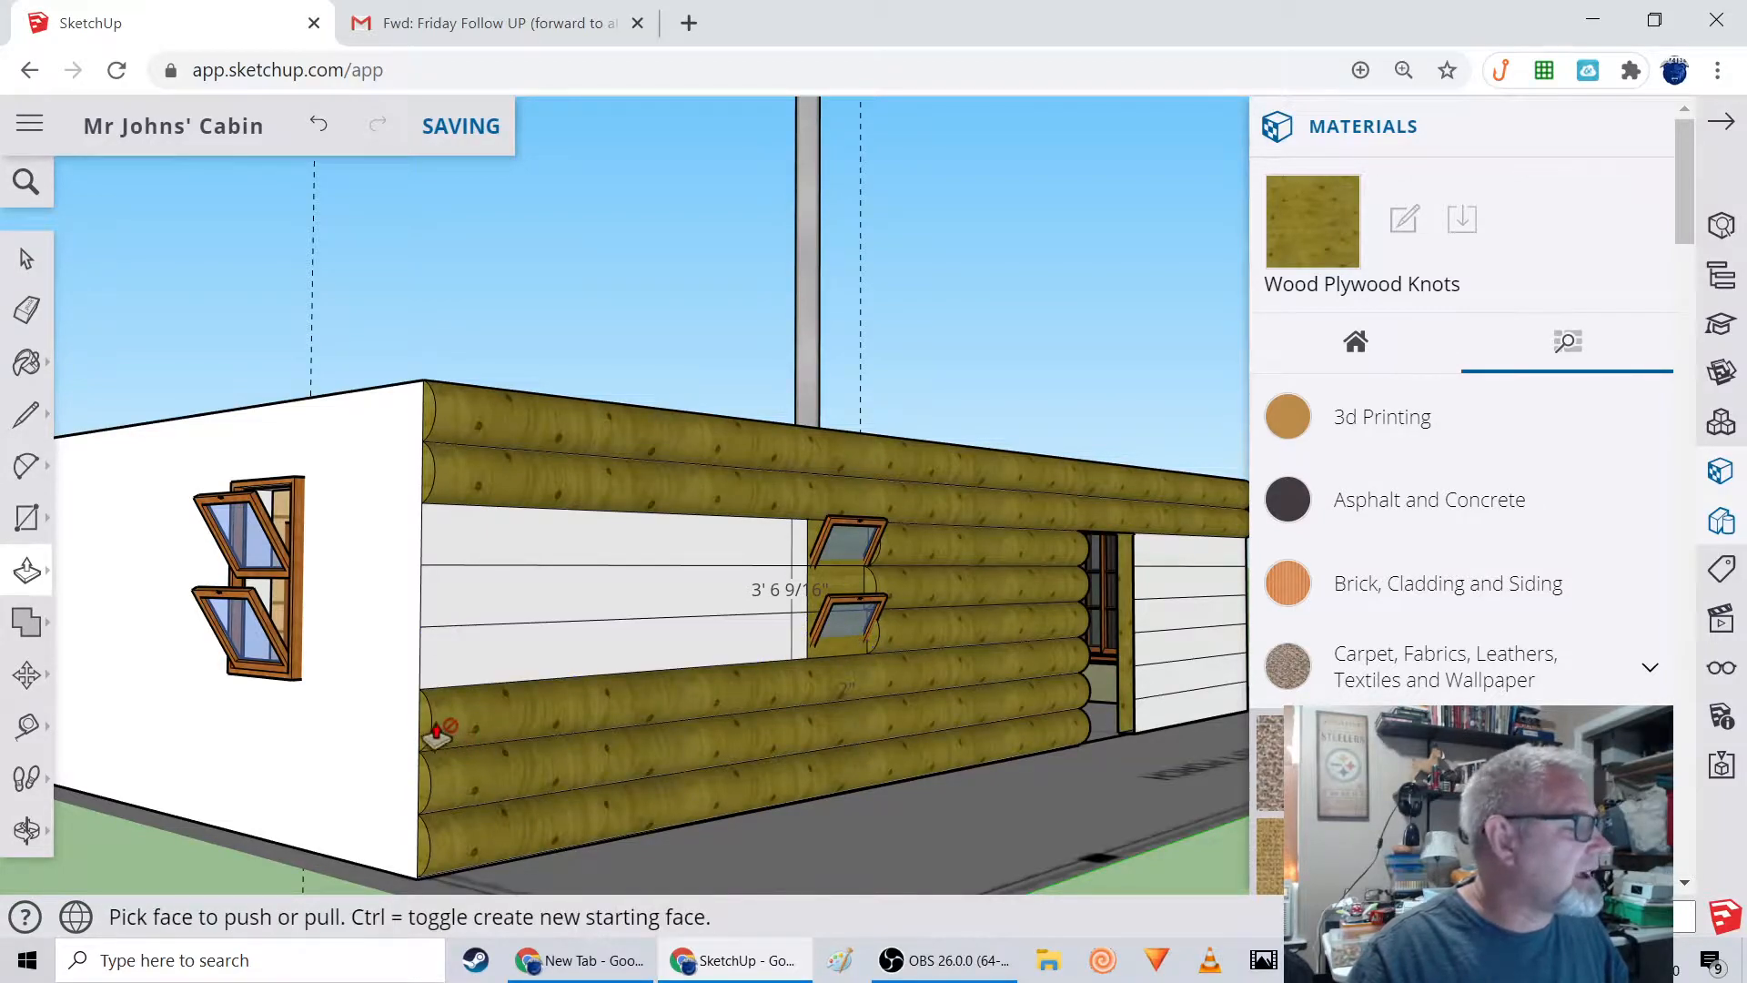
left_click(430, 732)
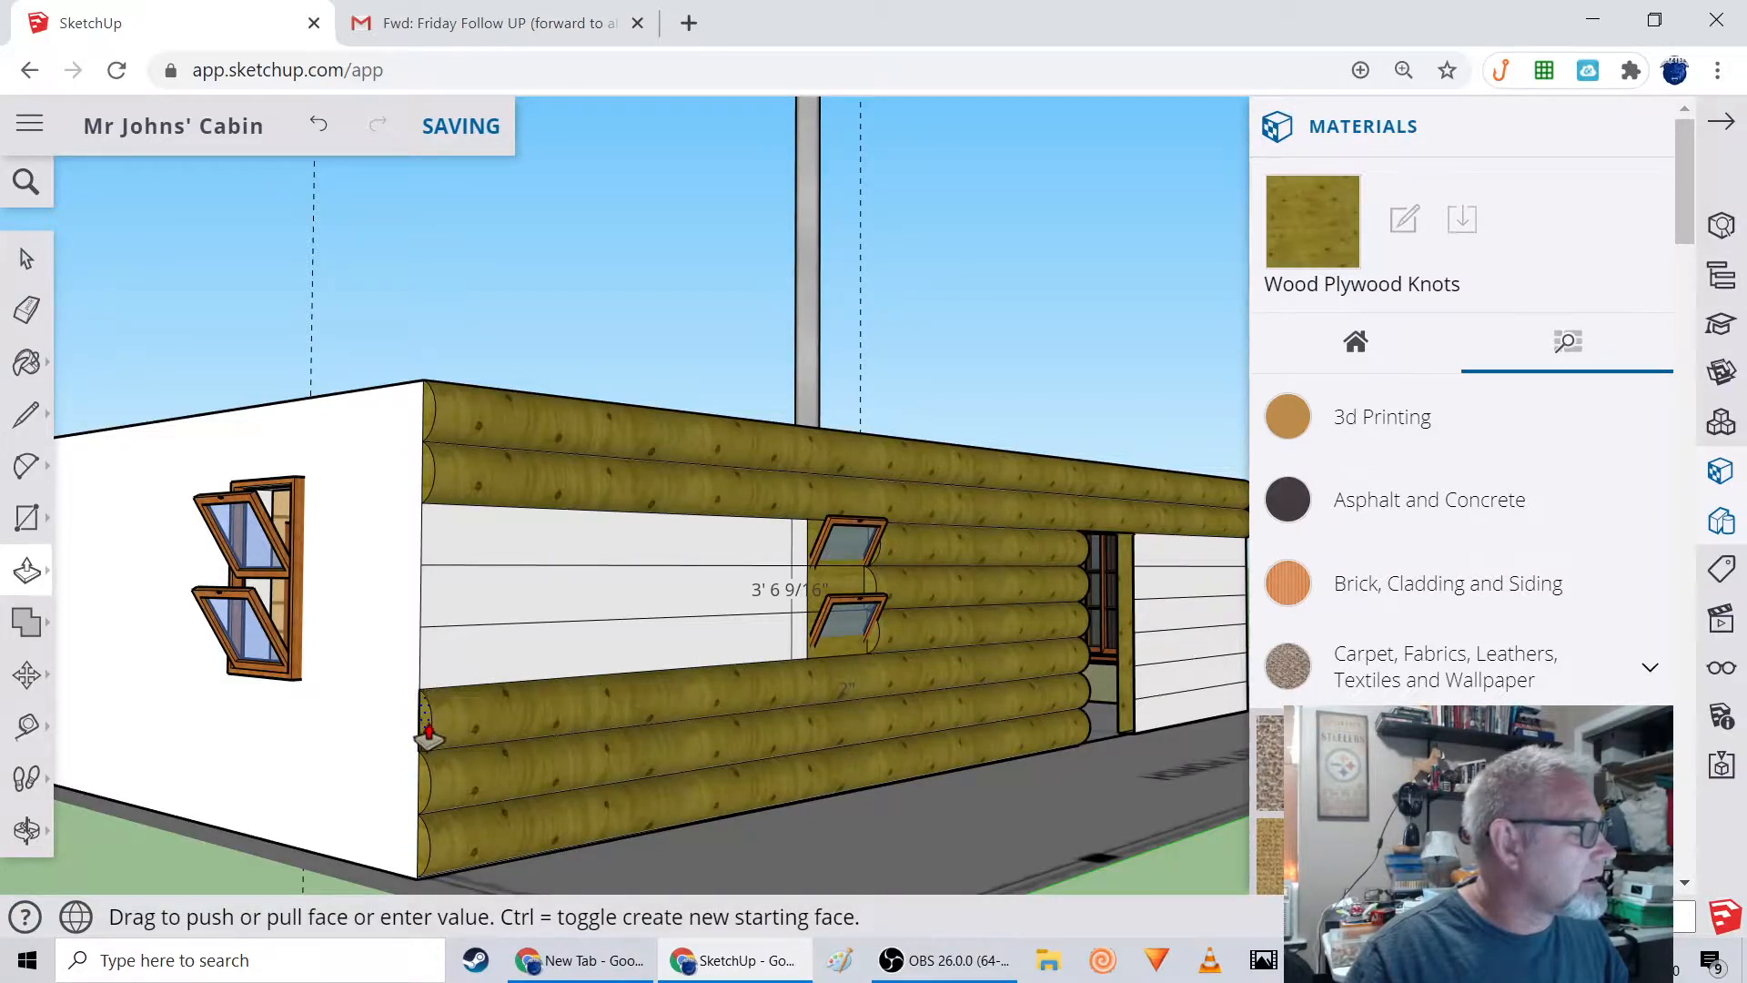
left_click(430, 733)
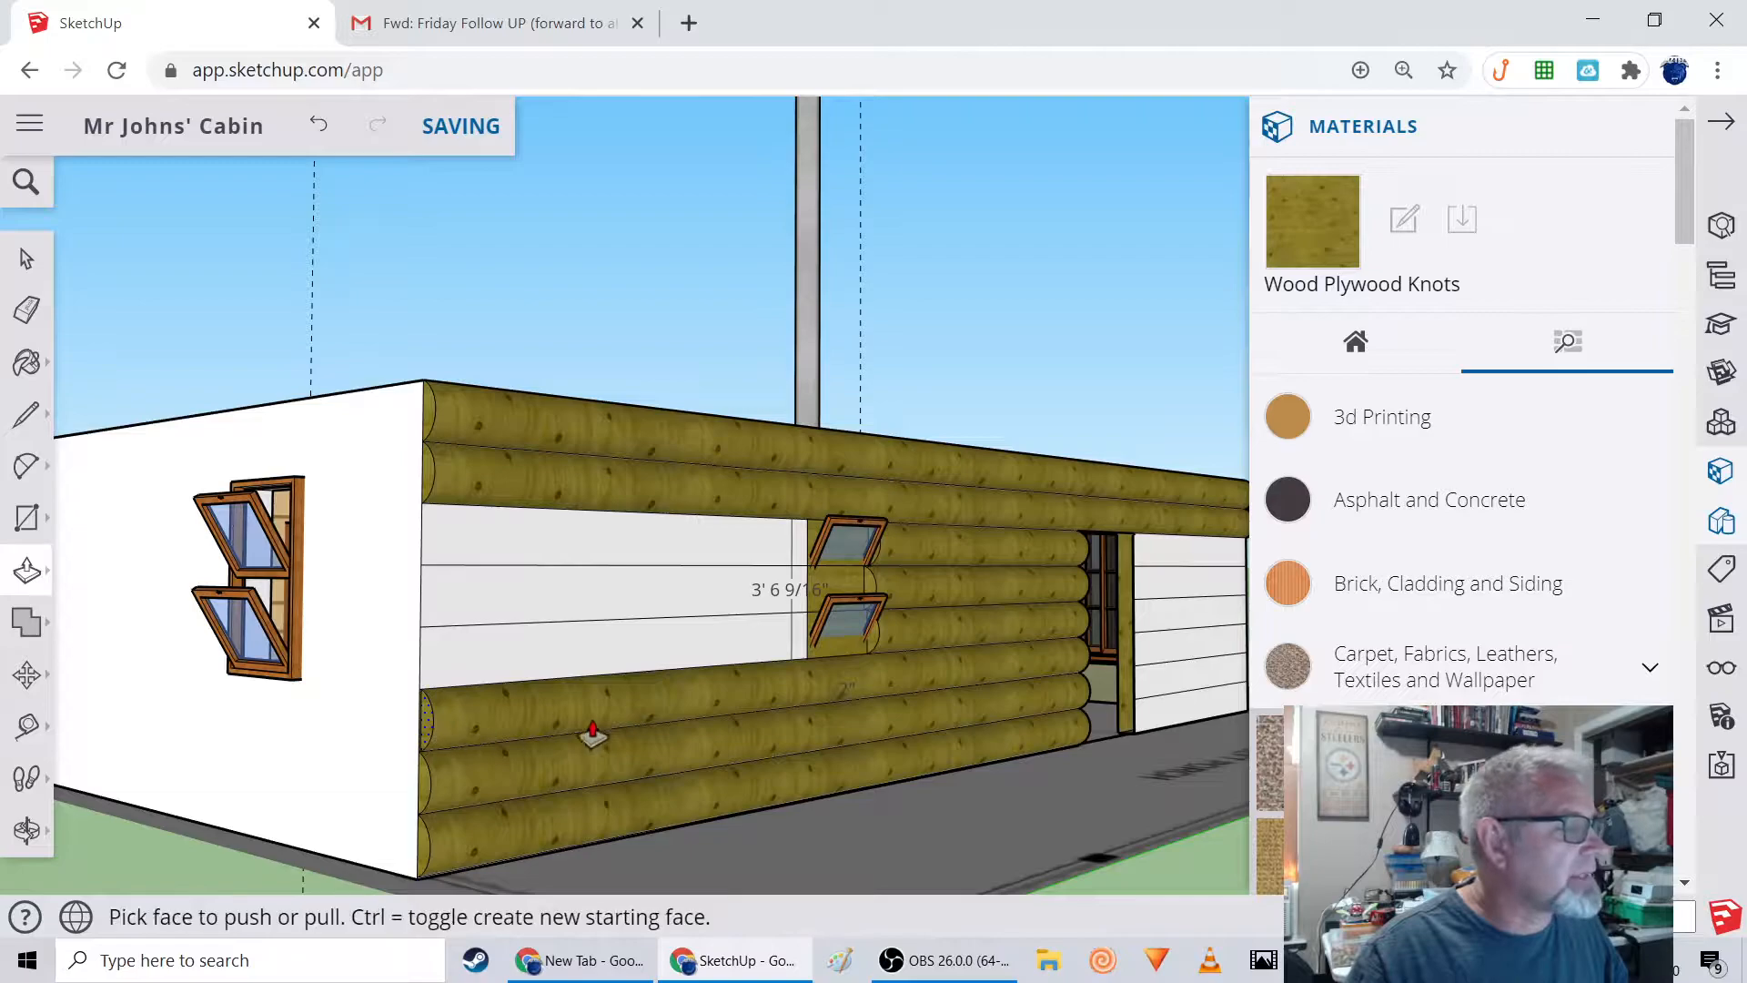
Adjust the end faces of the two lower cut logs to line up along the awning window's far edge.
scroll(792, 691, "up", 5)
middle_click_drag(839, 645, 548, 680)
scroll(547, 682, "up", 8)
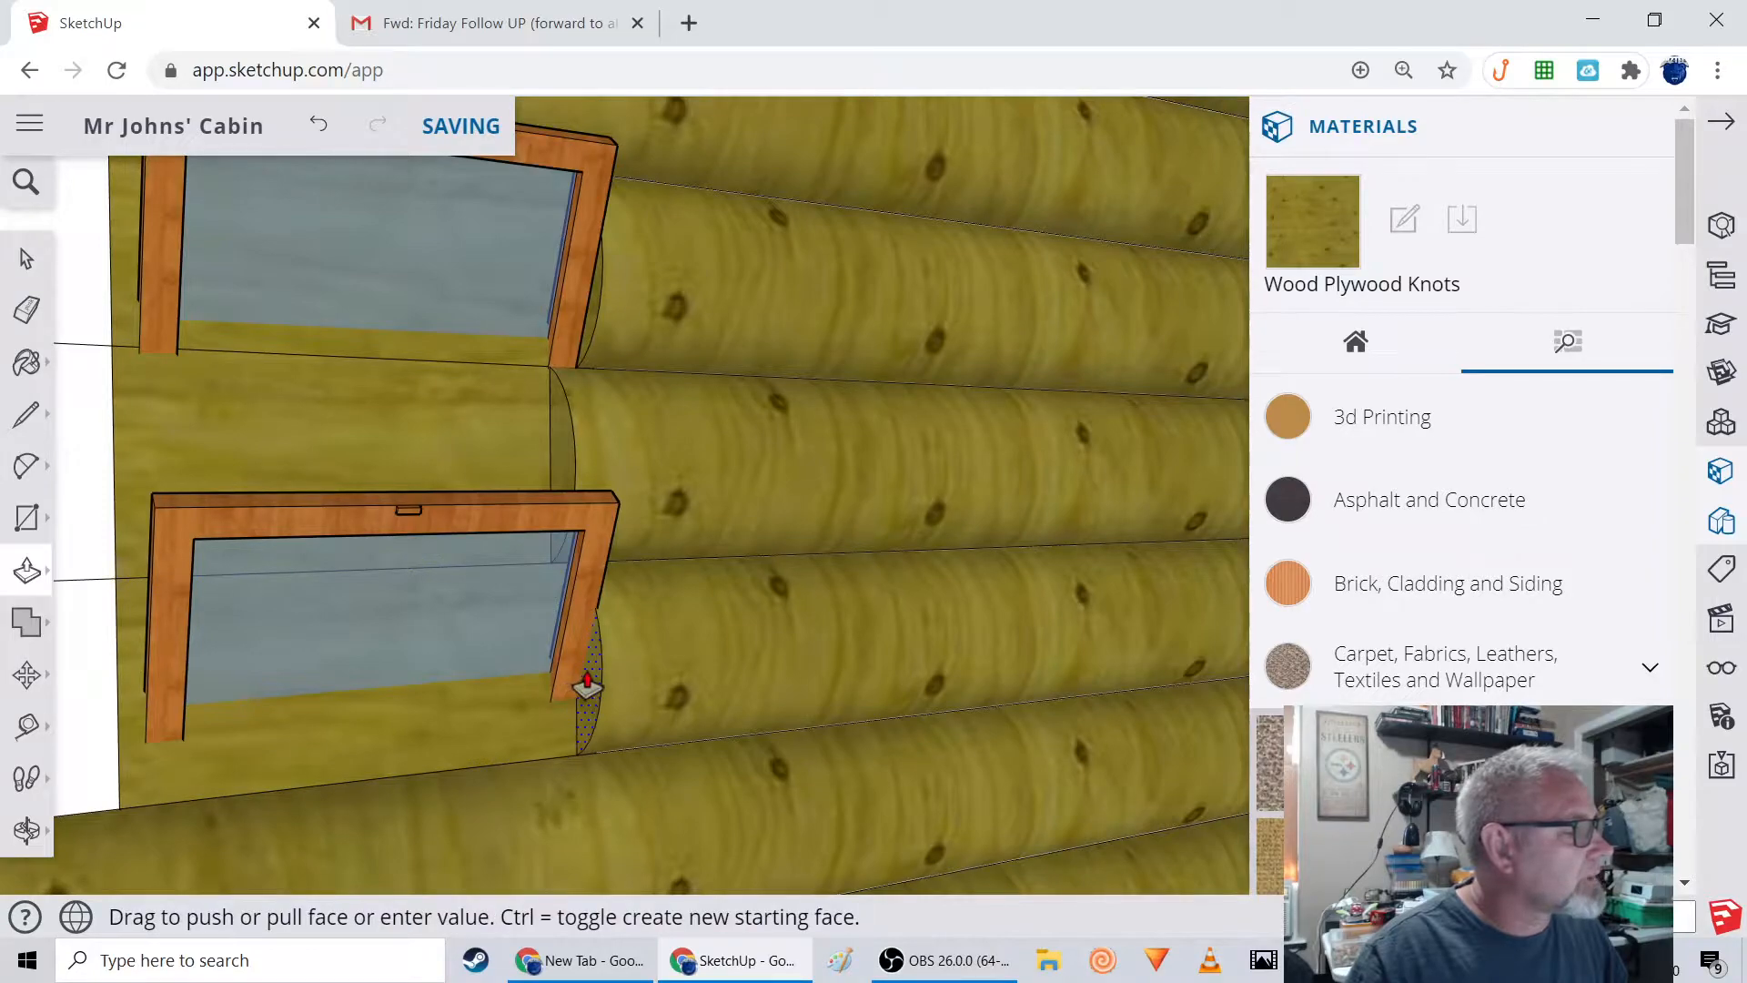
left_click(590, 685)
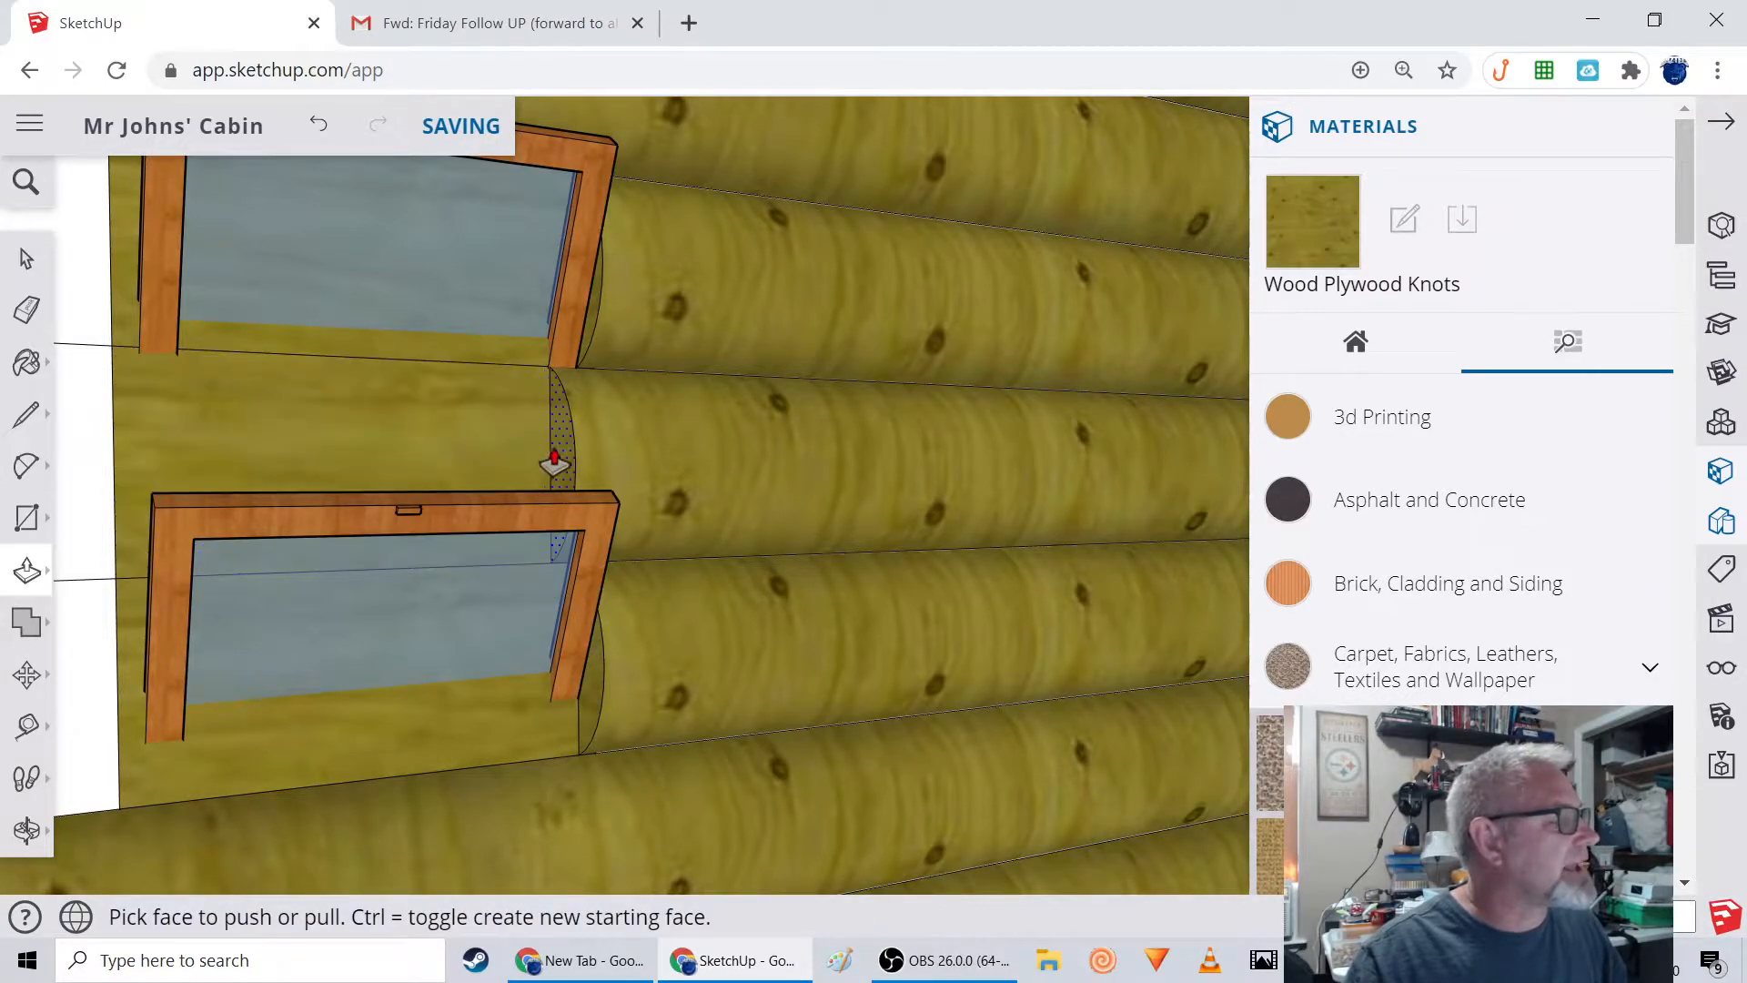
left_click(554, 460)
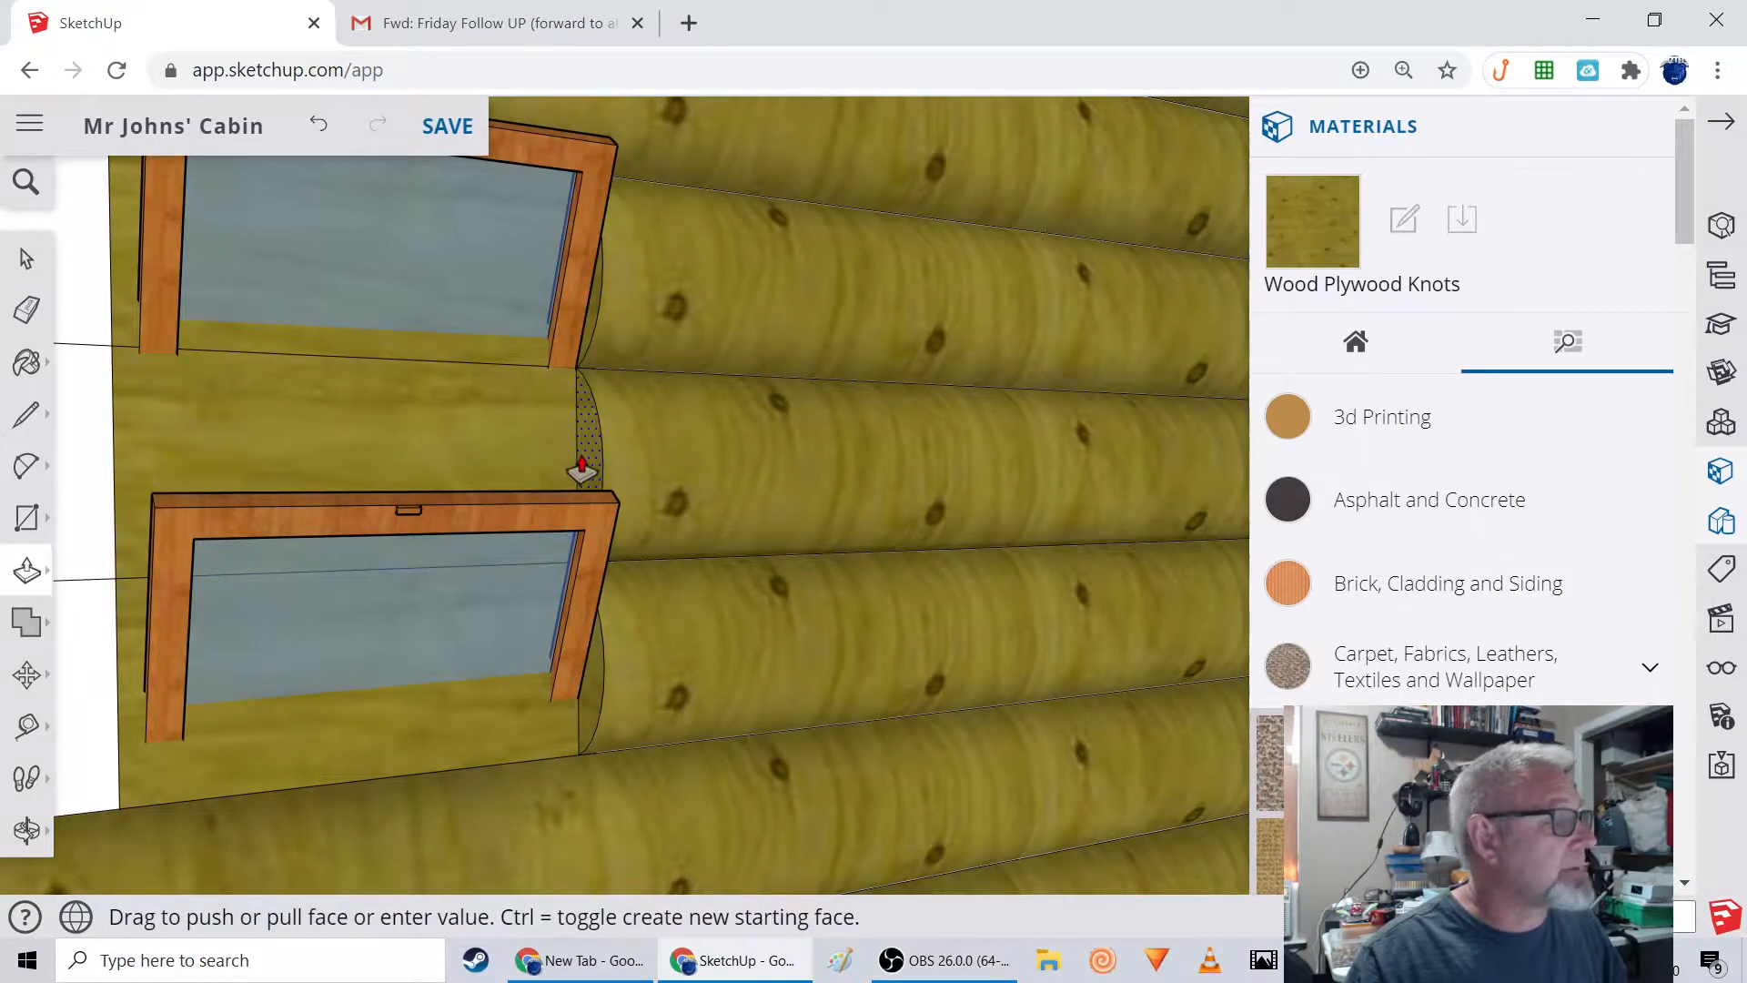
left_click(546, 499)
Delete the leftover flat wall faces covering the awning window between the cut logs.
scroll(655, 558, "down", 2)
middle_click_drag(655, 558, 282, 559)
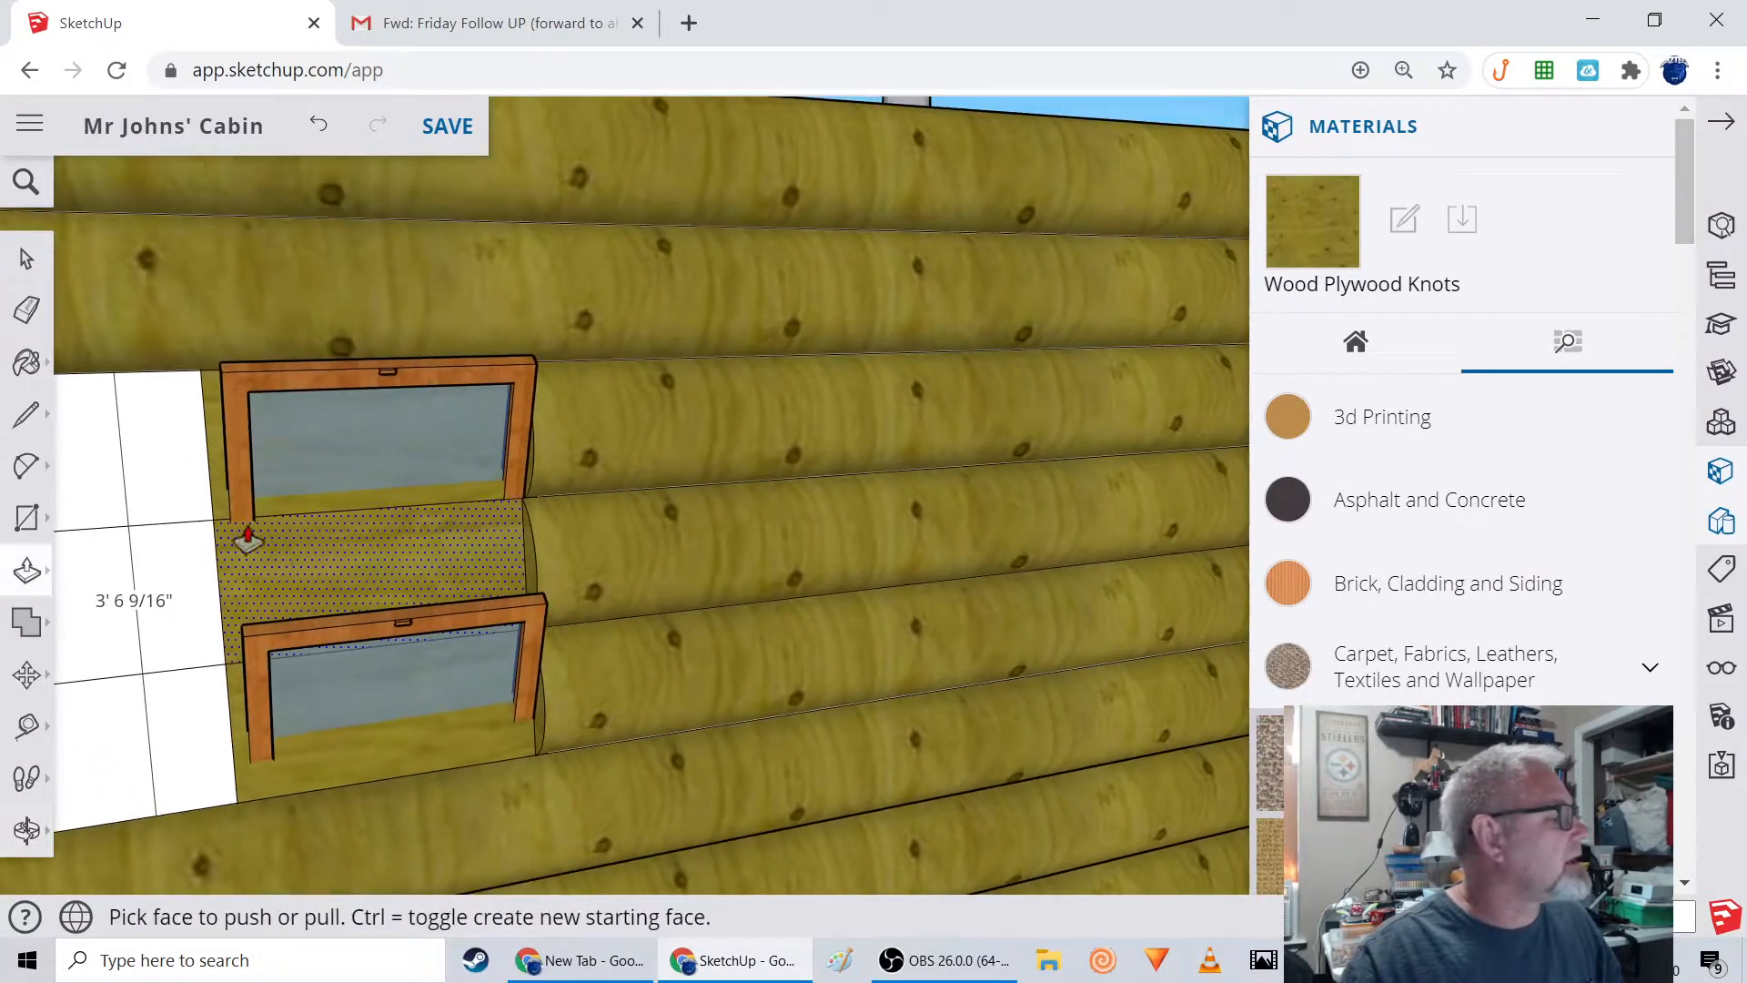
left_click(27, 258)
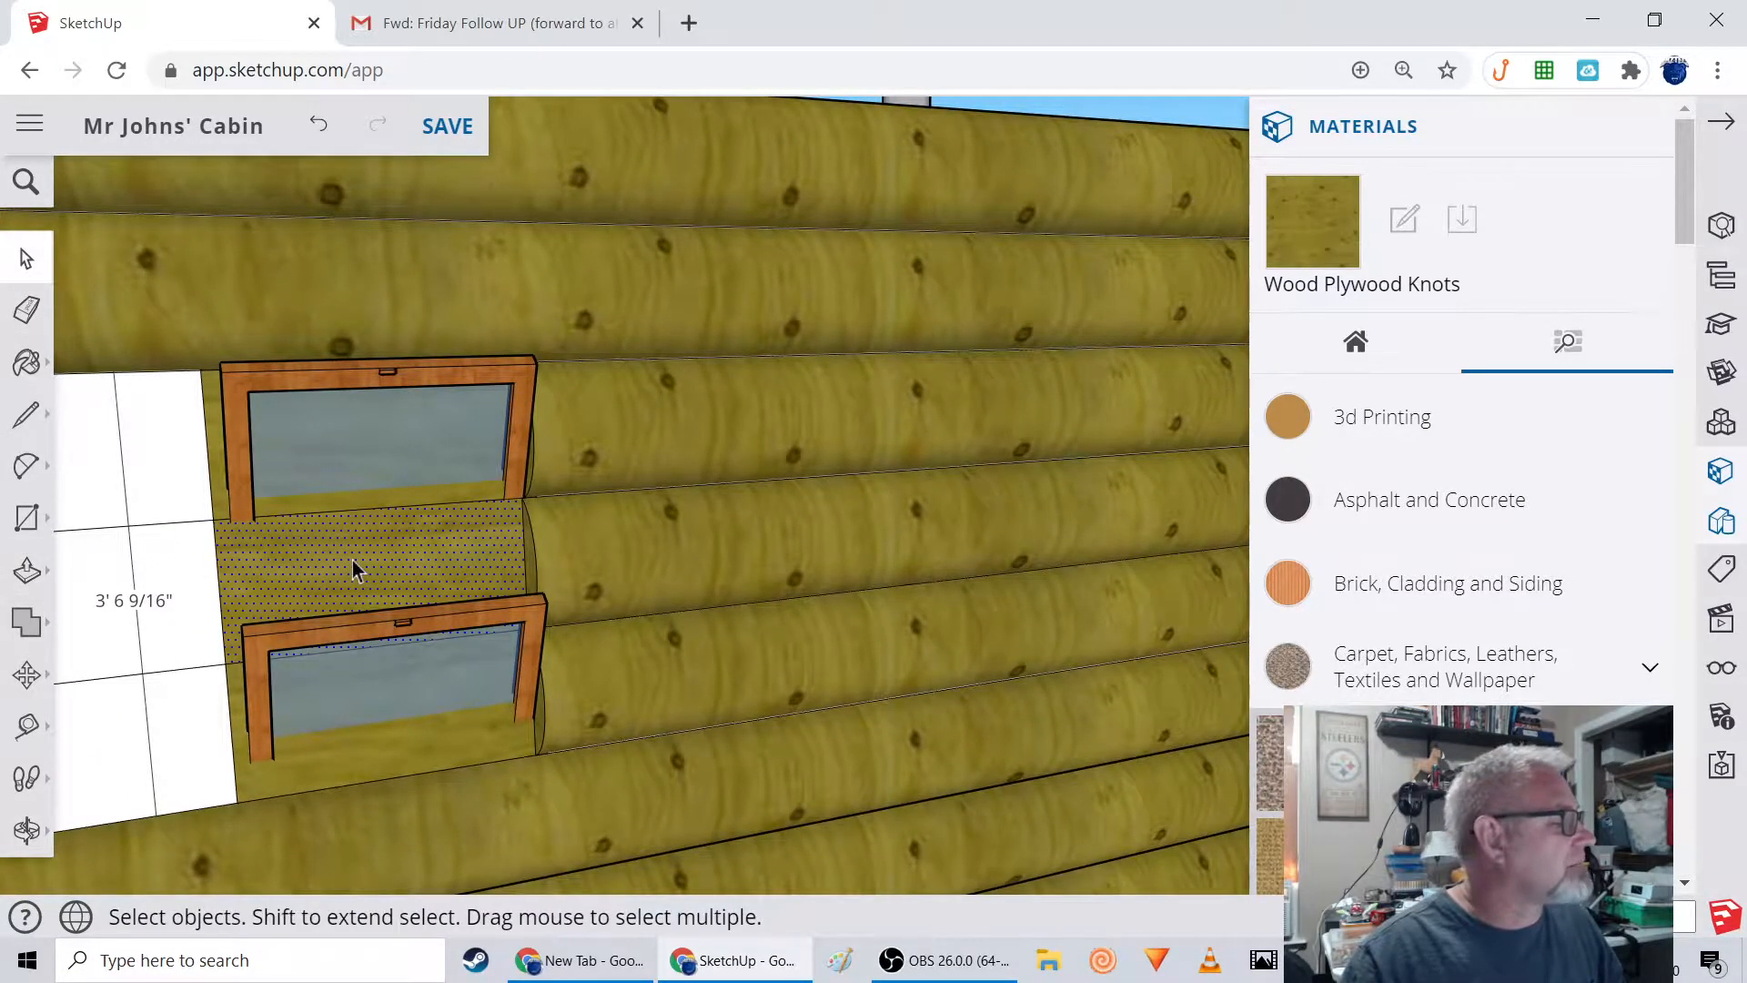
key("Delete")
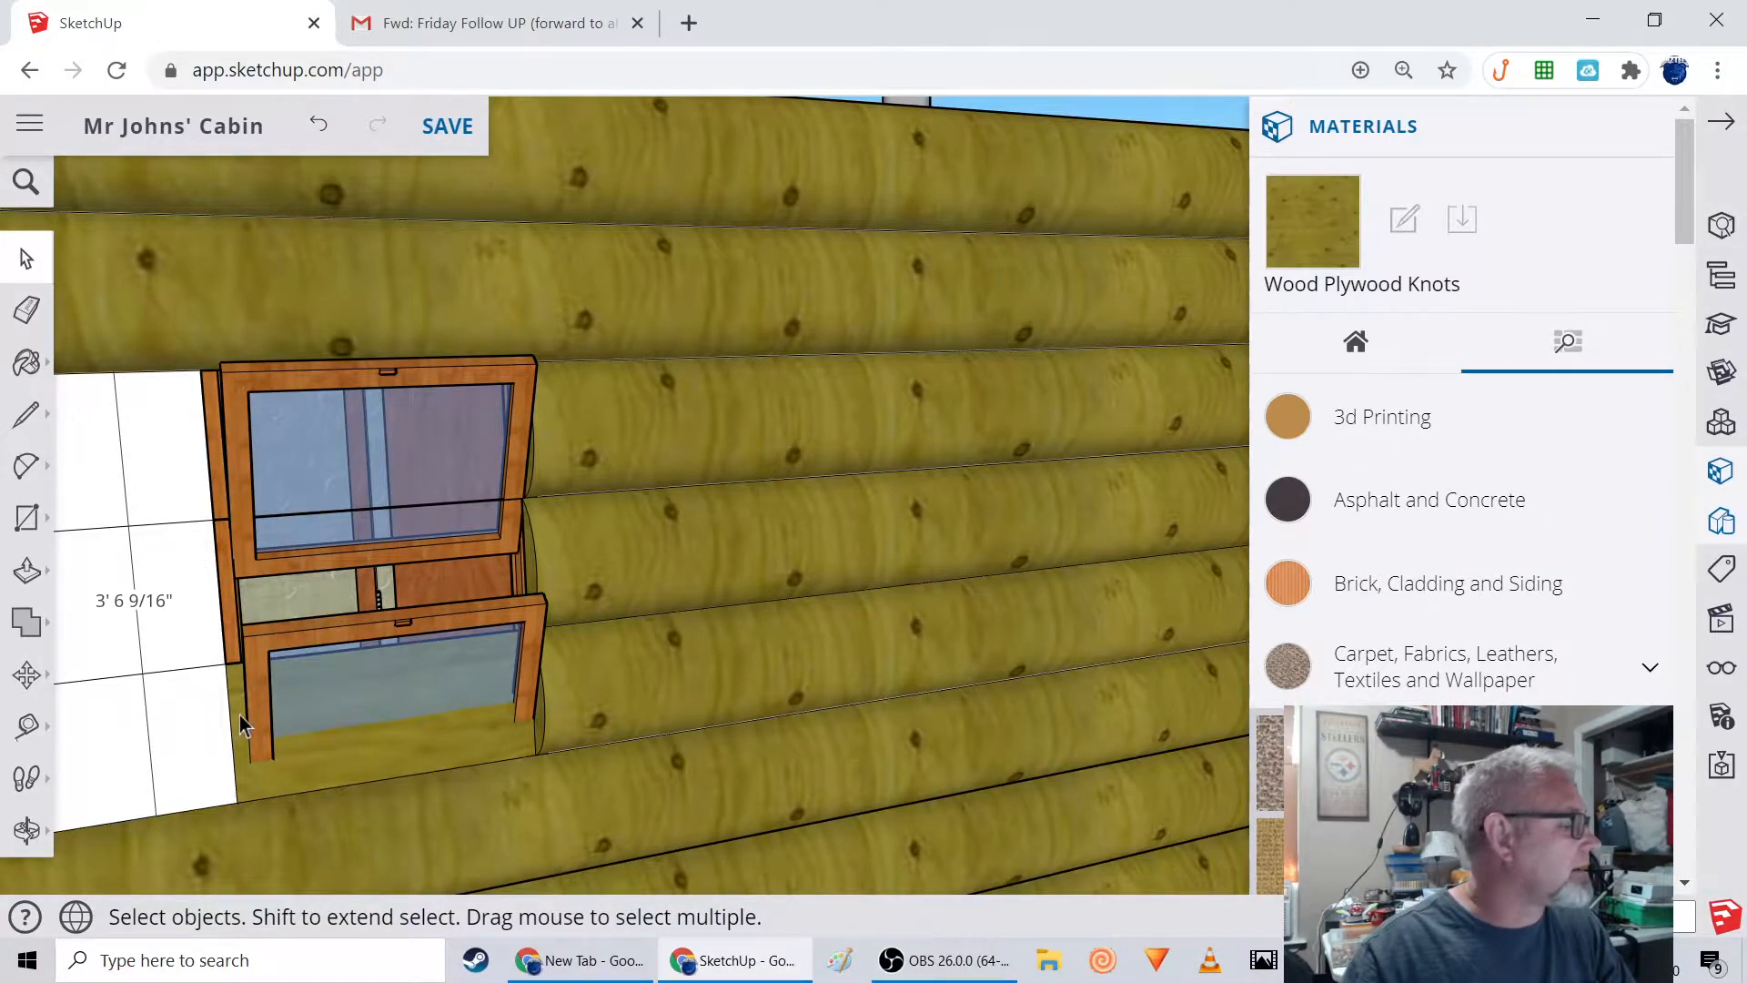
middle_click_drag(241, 728, 364, 705)
scroll(603, 666, "up", 5)
middle_click_drag(641, 572, 637, 613)
scroll(640, 577, "down", 3)
scroll(544, 619, "down", 5)
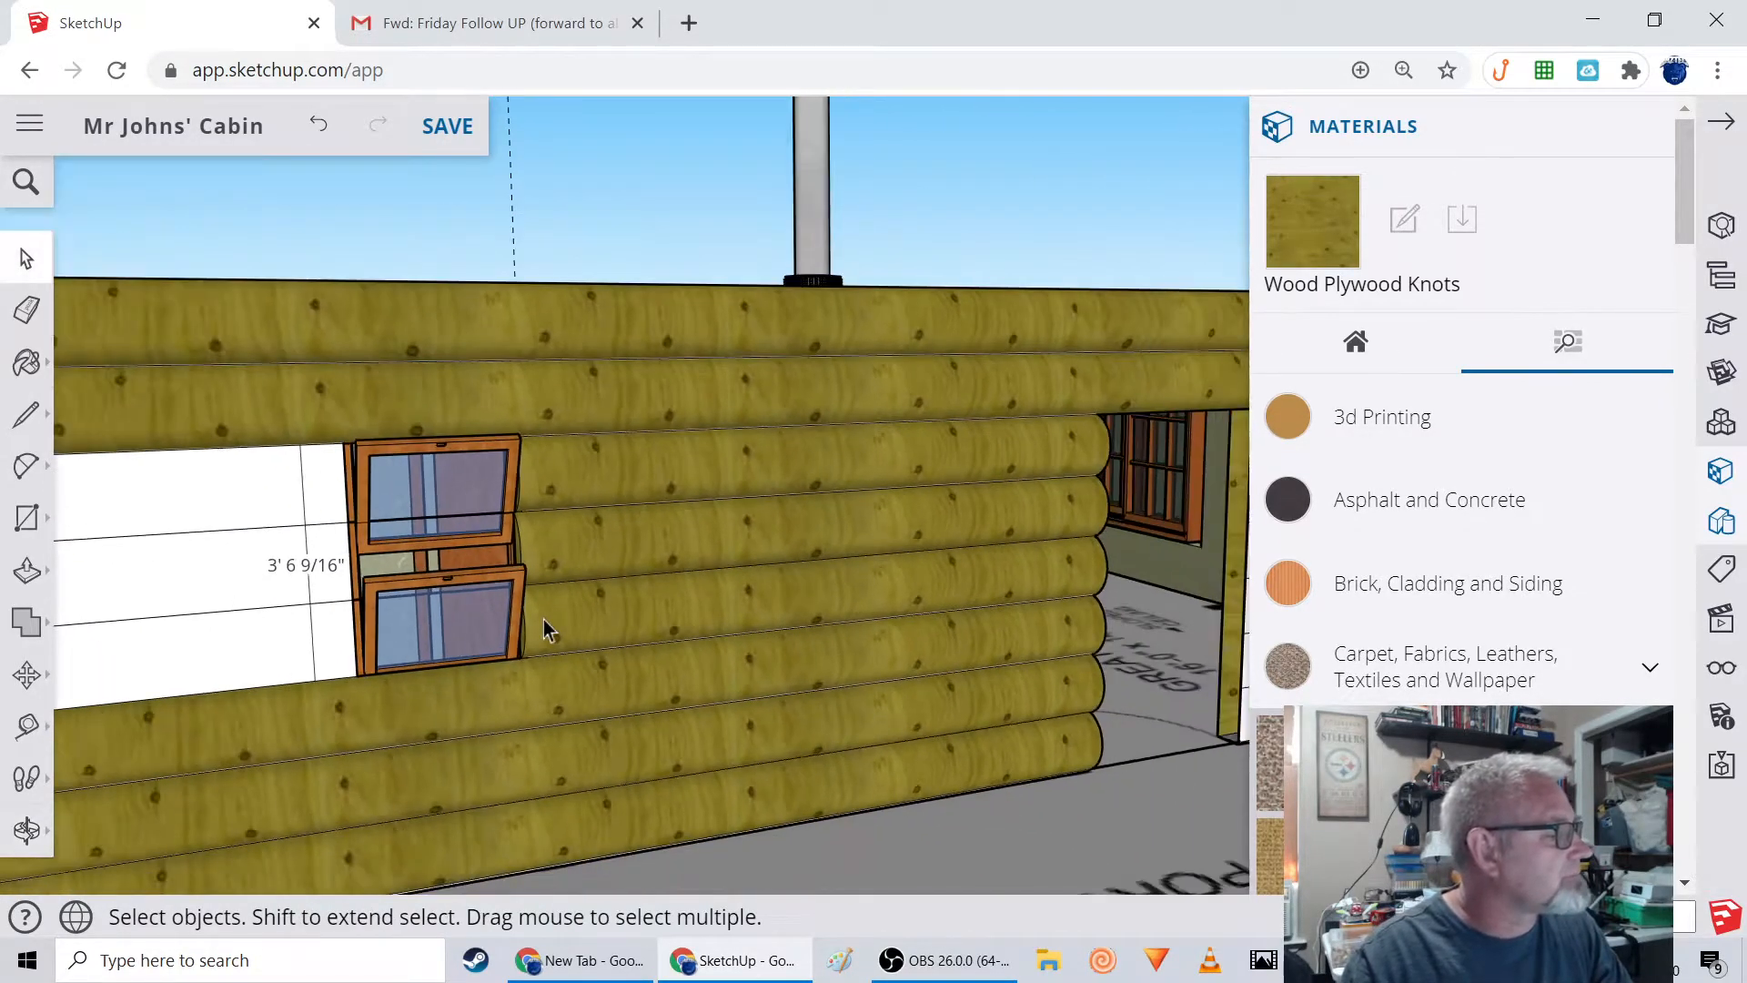
Select the awning window and scale its lower edge up to fit above the uncut log beneath it.
scroll(485, 672, "up", 8)
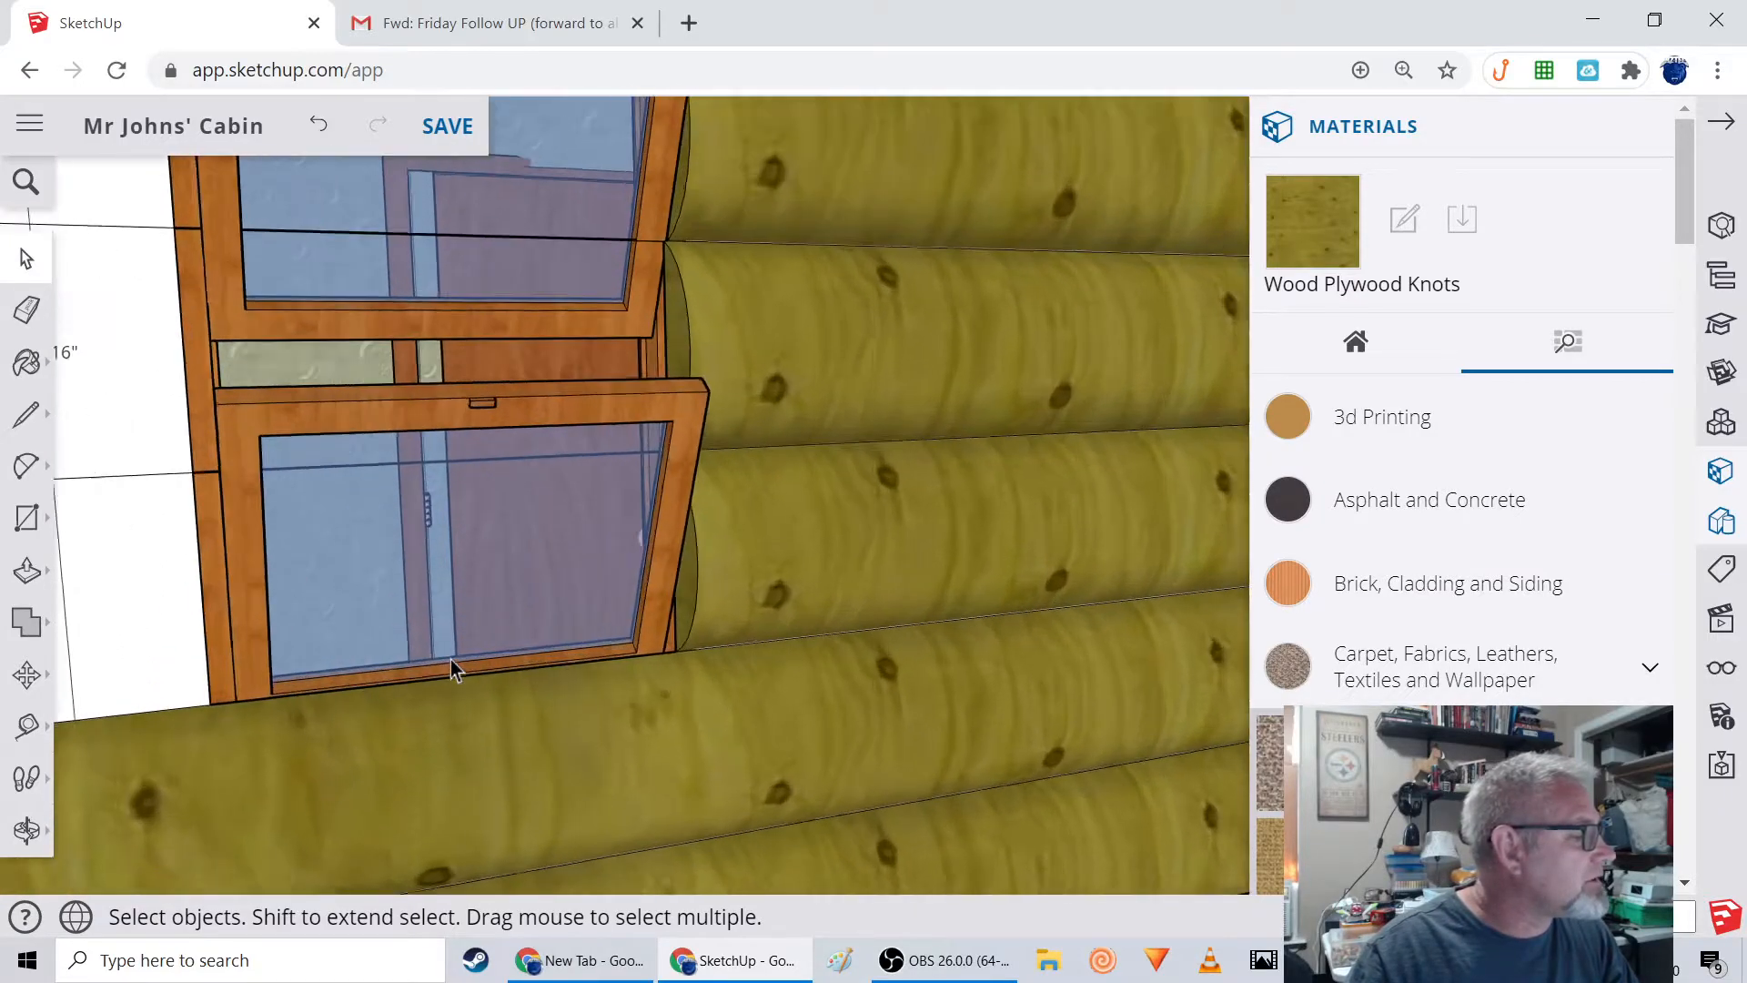
scroll(451, 660, "down", 8)
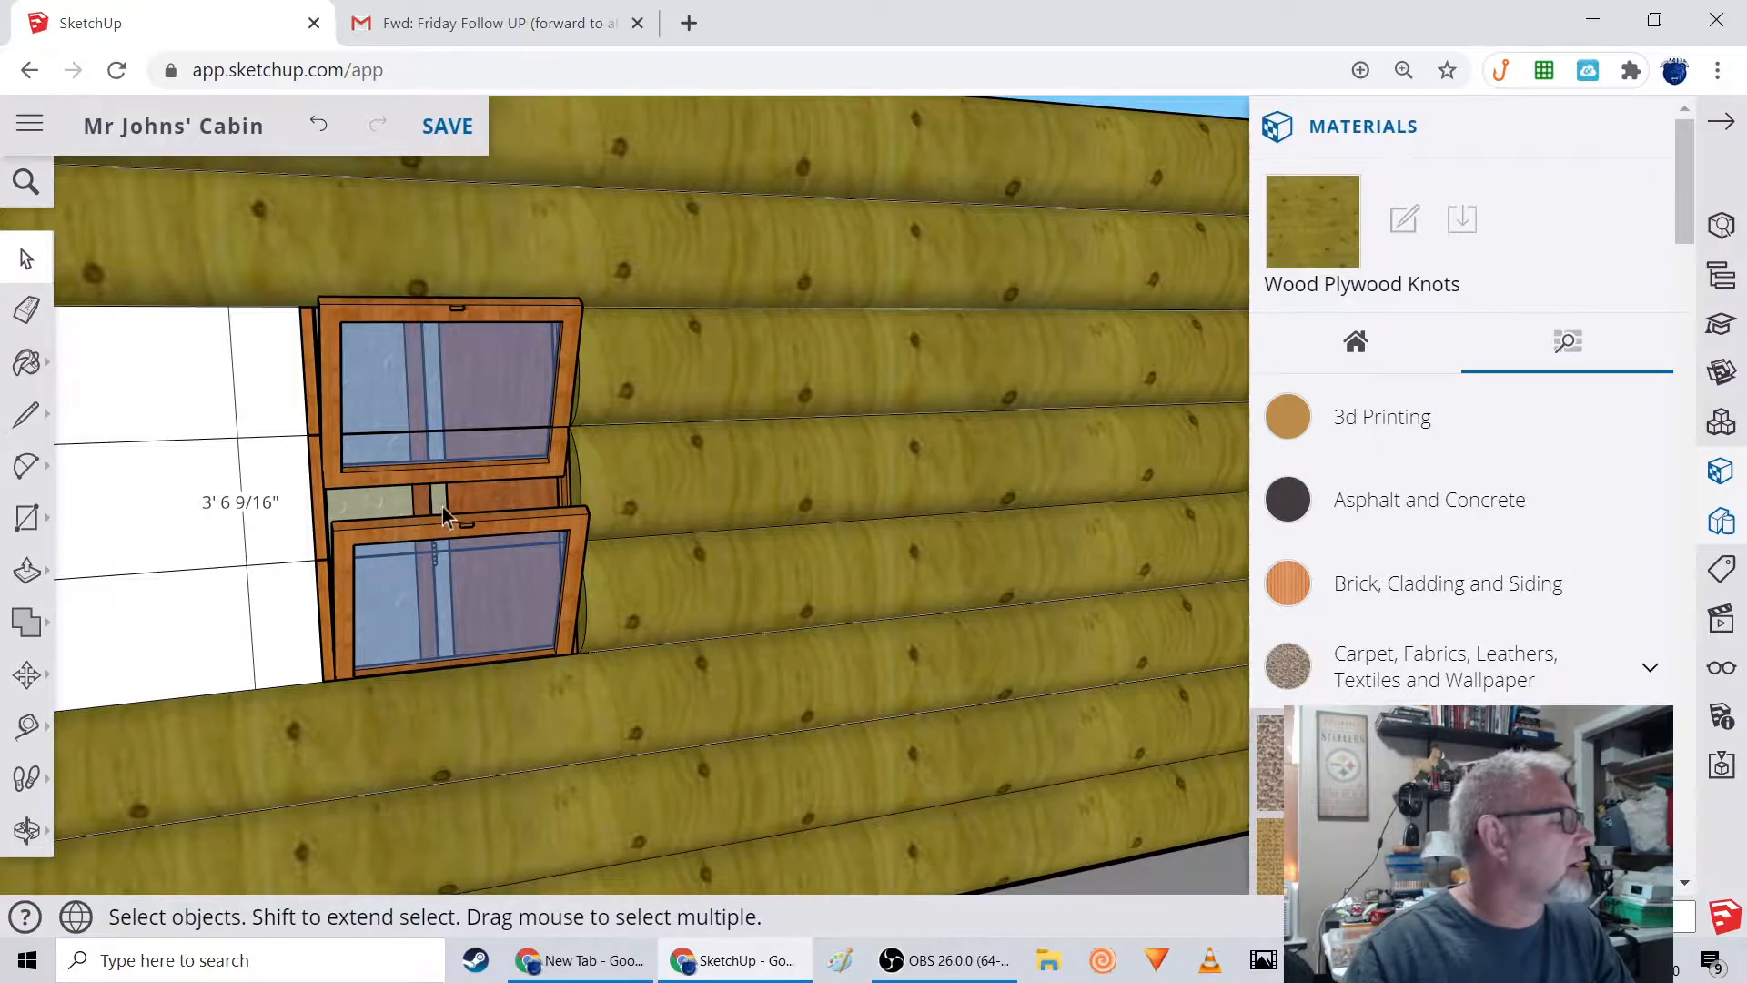
left_click(336, 409)
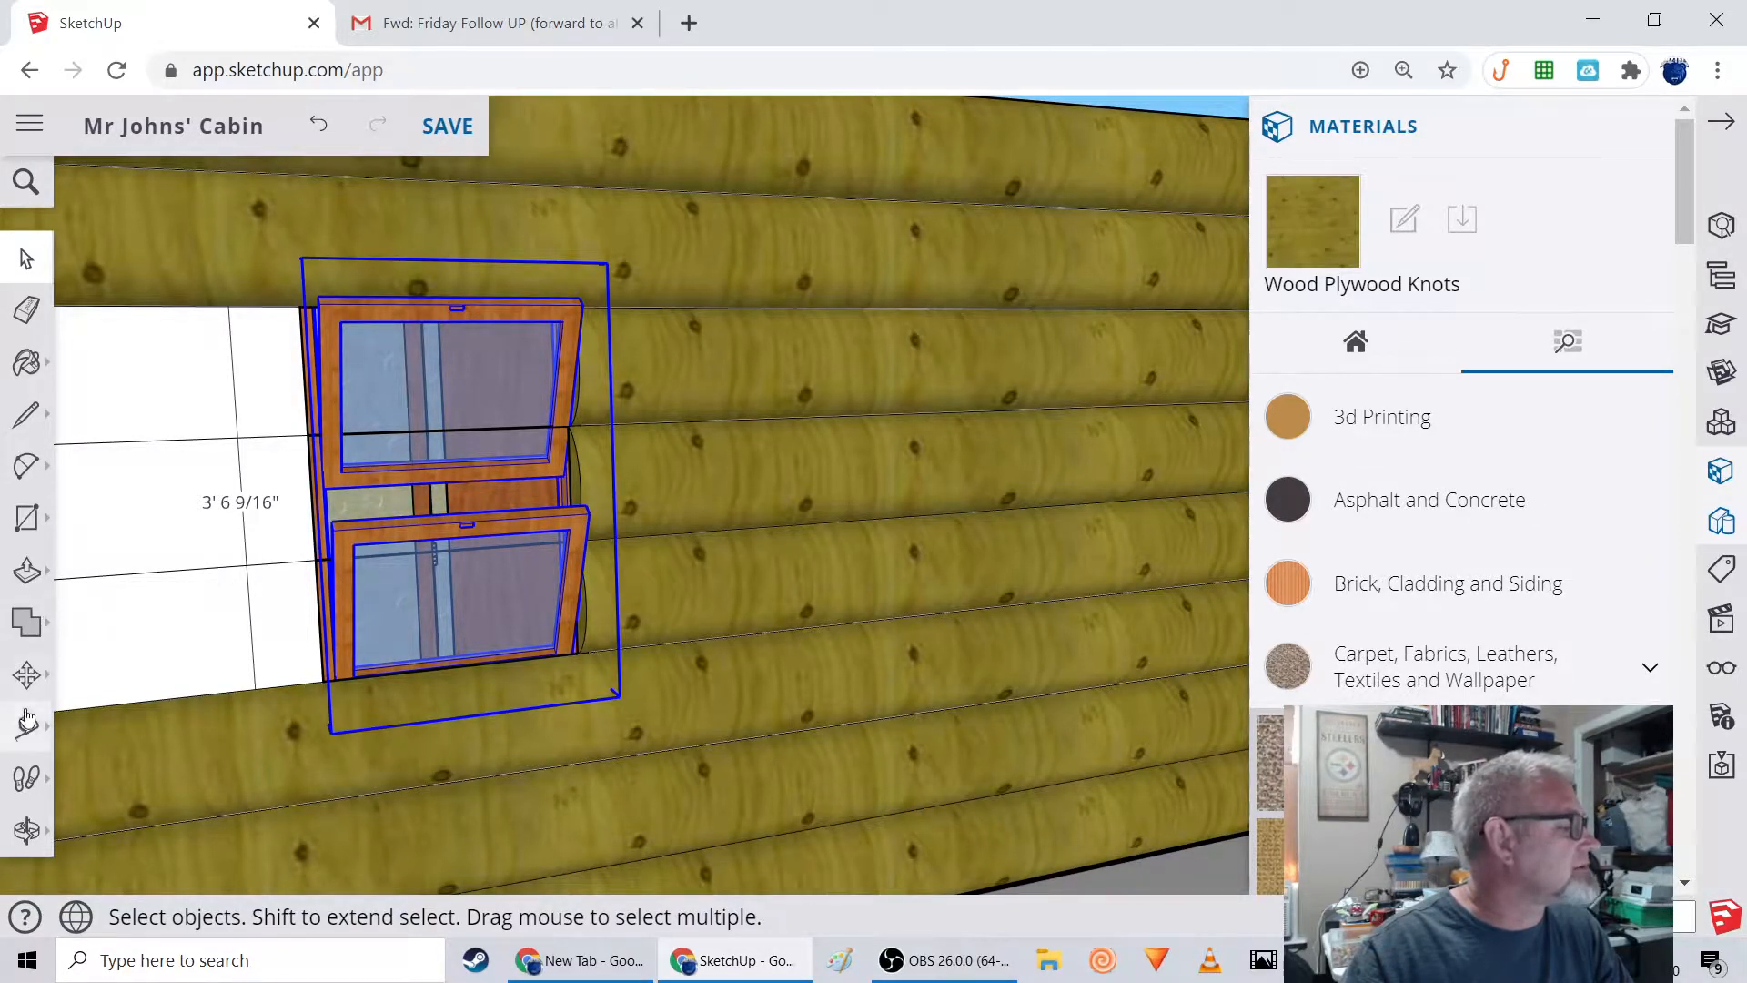
left_click(26, 674)
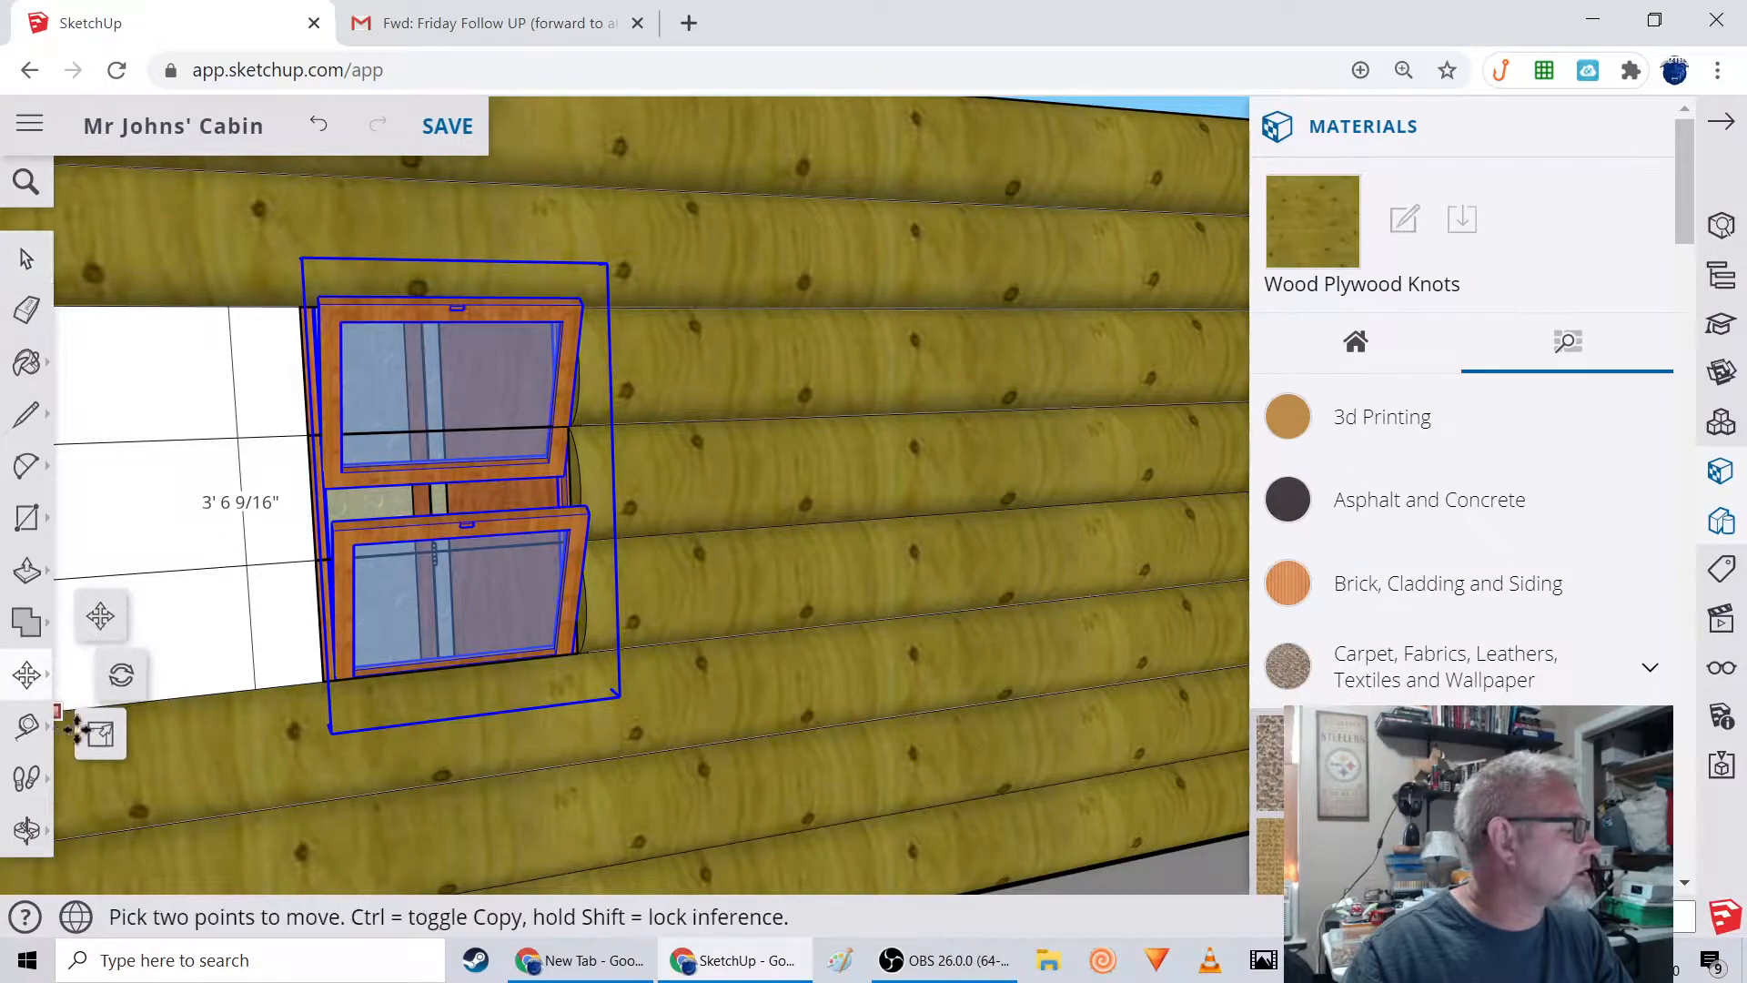
left_click(100, 733)
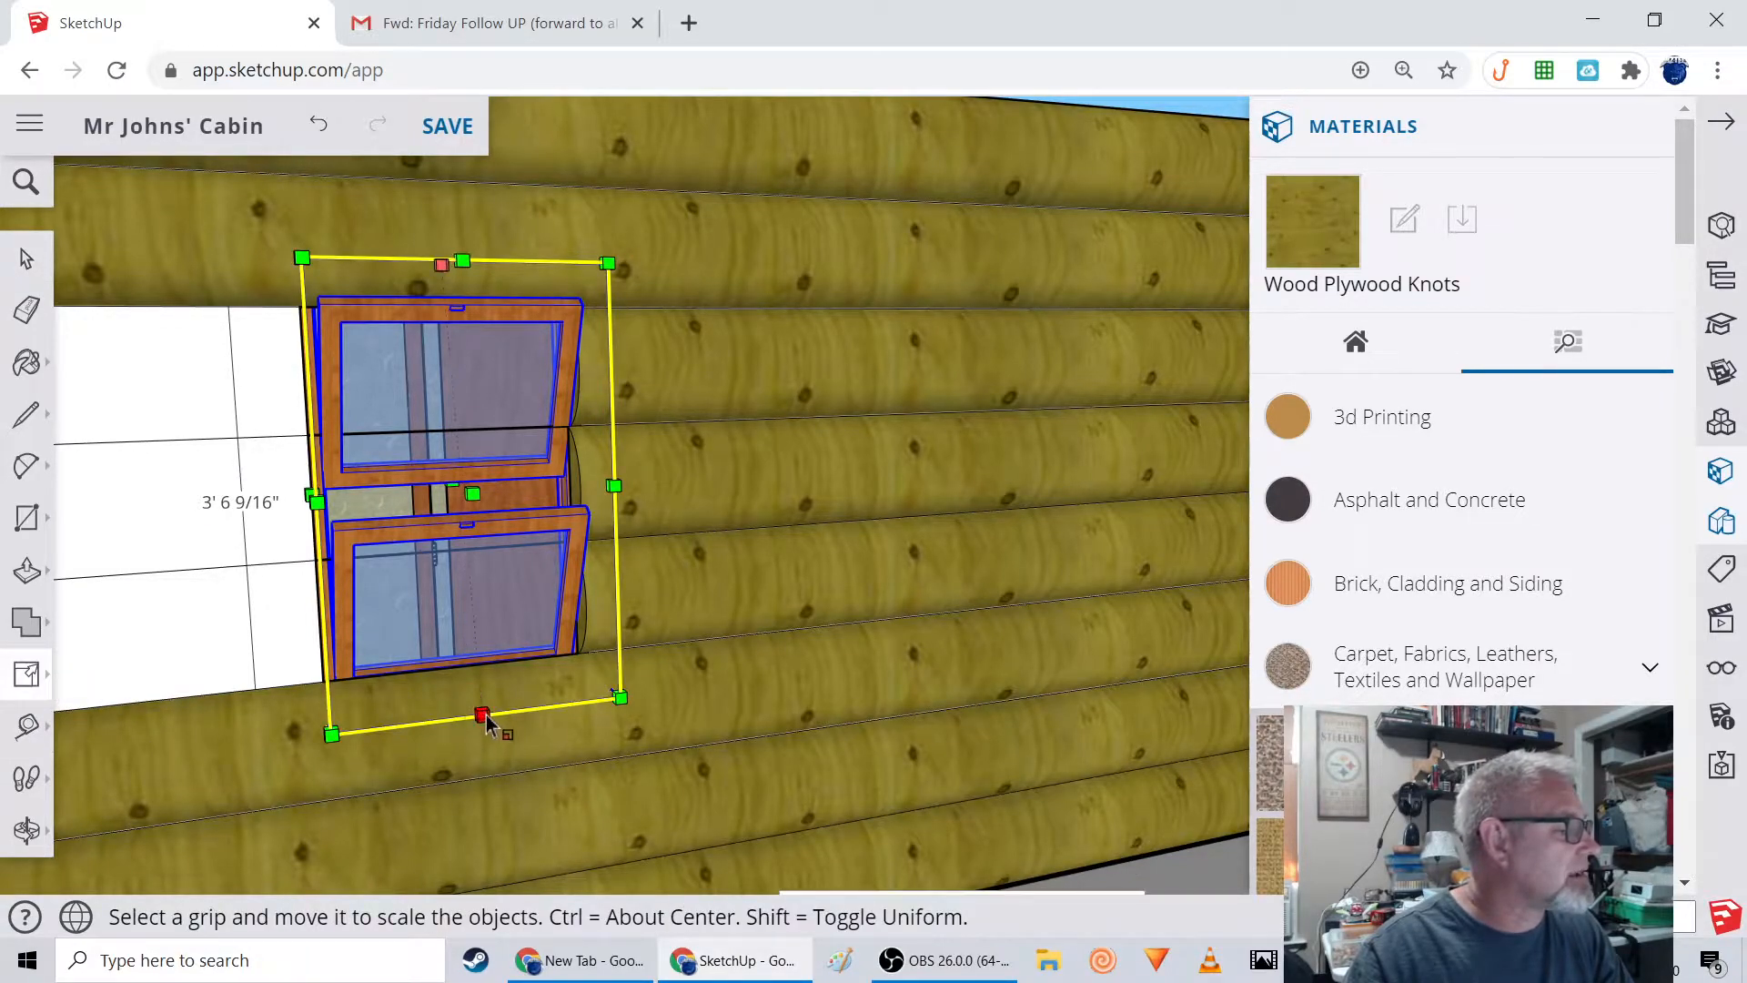
left_click_drag(488, 716, 489, 697)
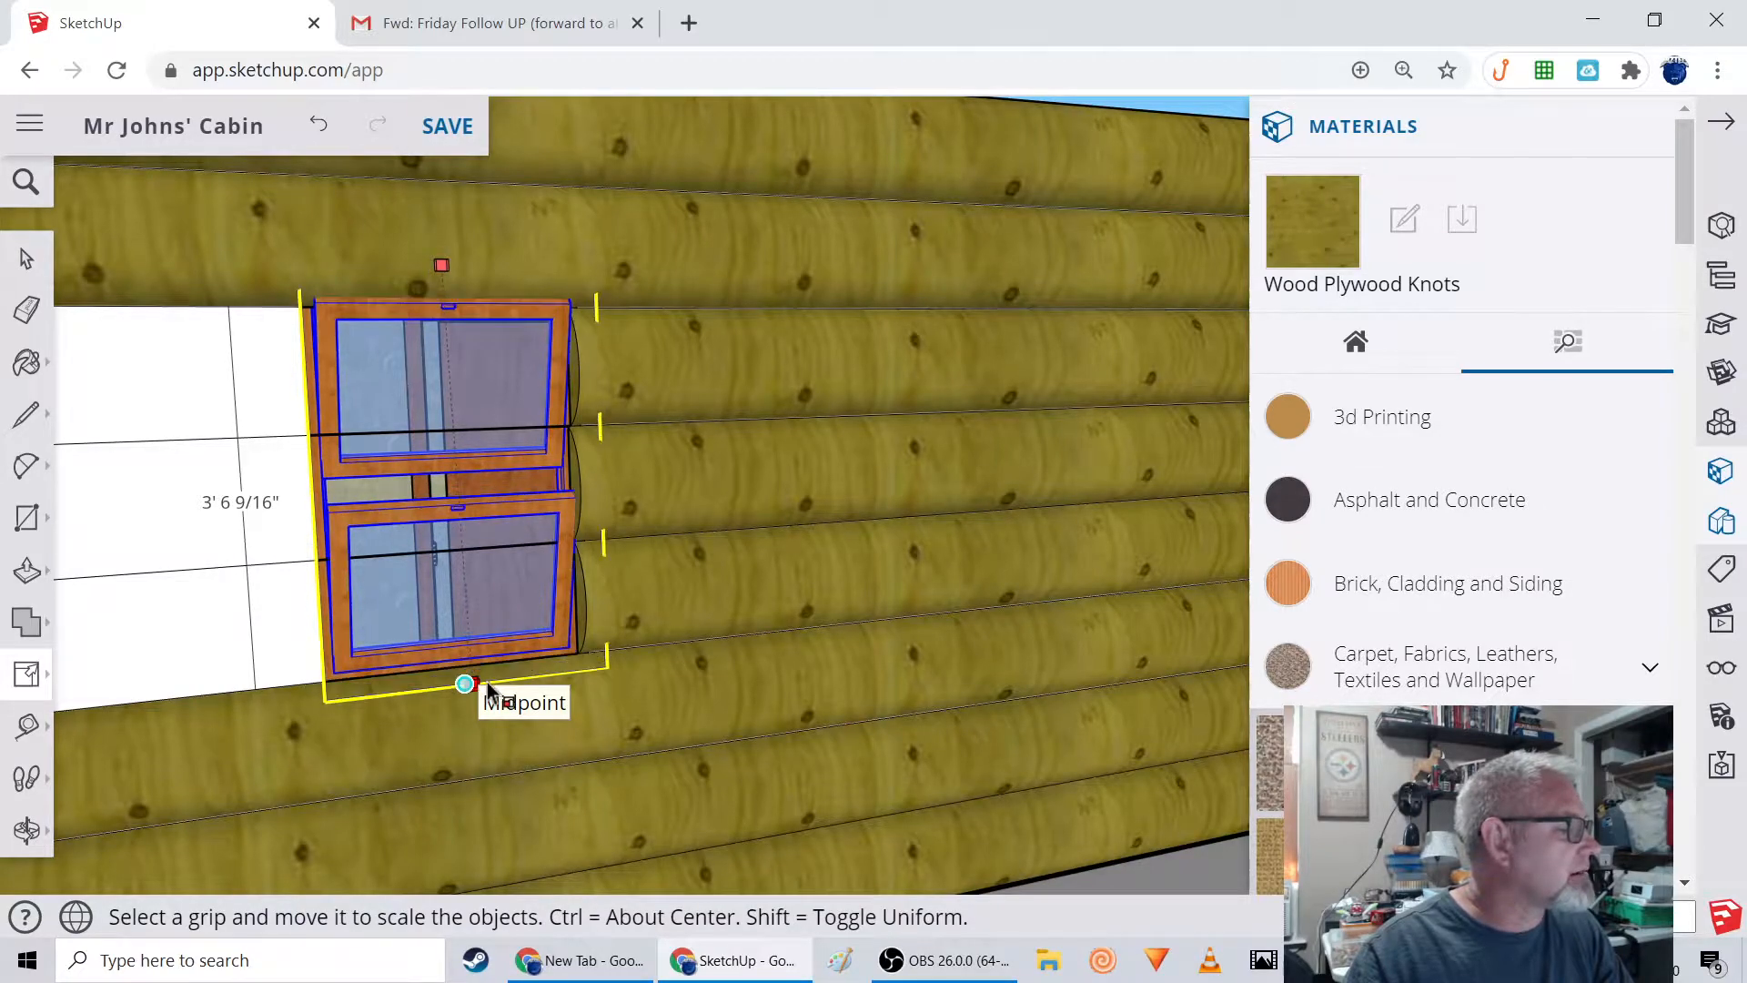
left_click(489, 692)
Scale the awning window down from its upper edge to fit in the opening below the log above.
middle_click_drag(466, 368, 421, 402)
scroll(423, 401, "up", 2)
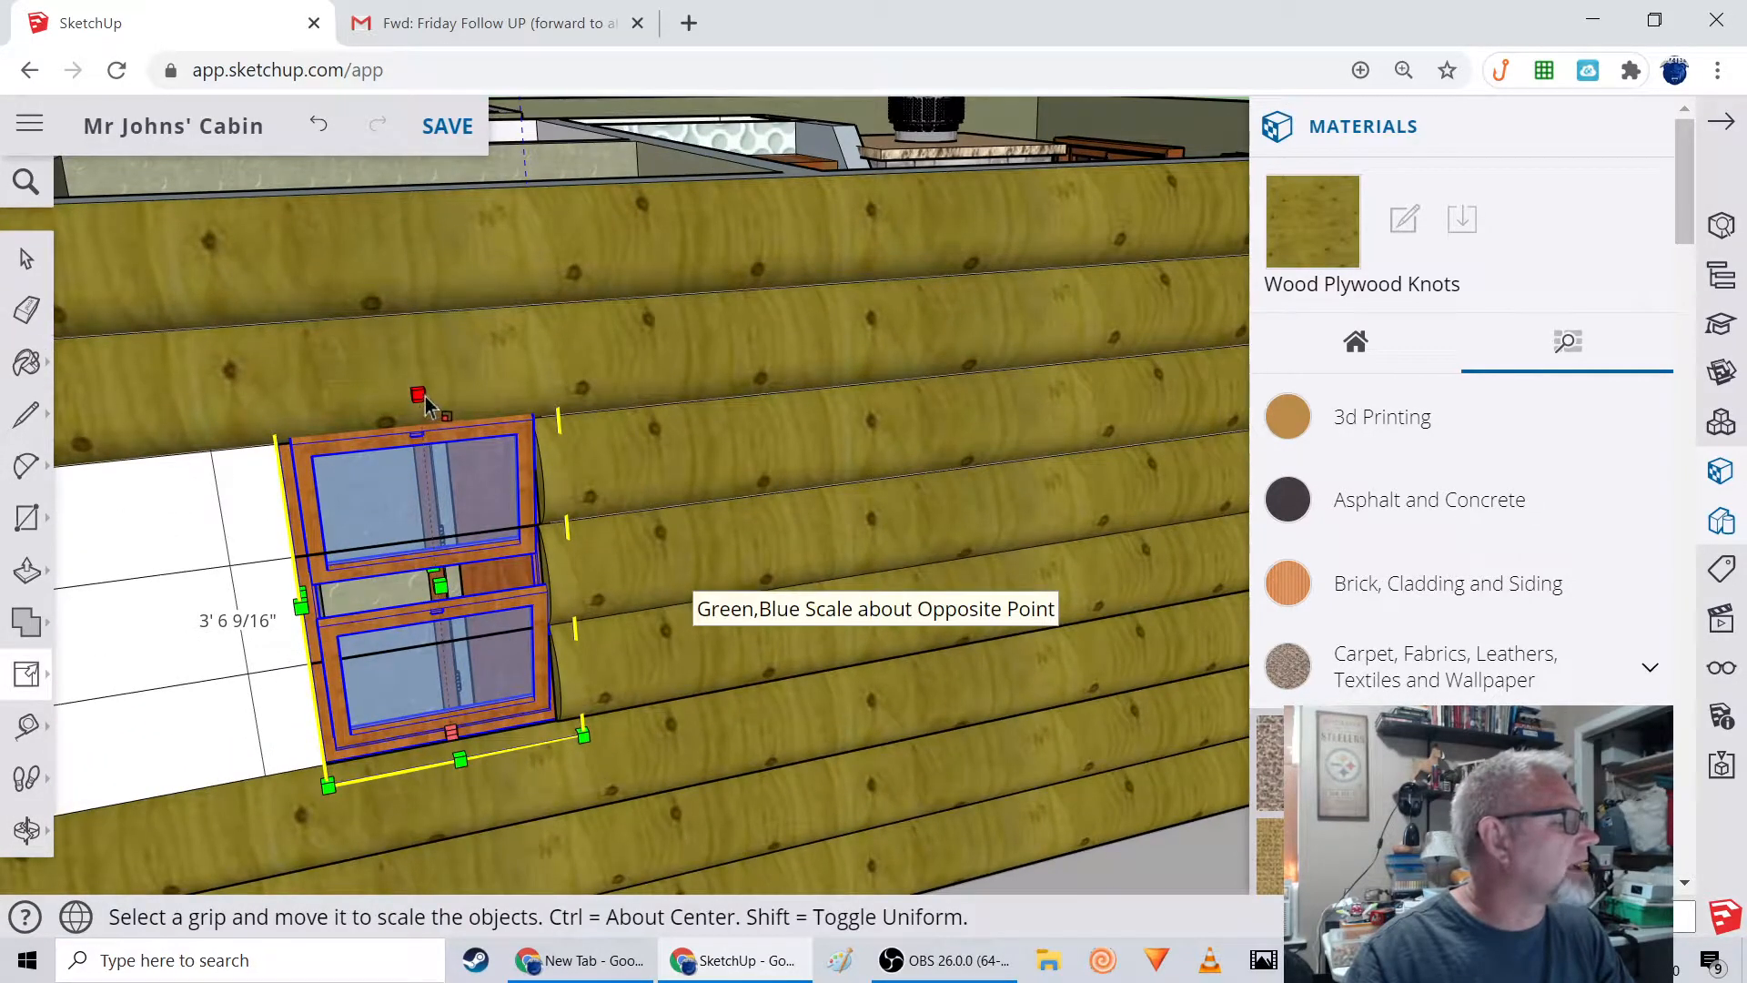
left_click_drag(418, 400, 418, 423)
middle_click_drag(411, 563, 411, 363)
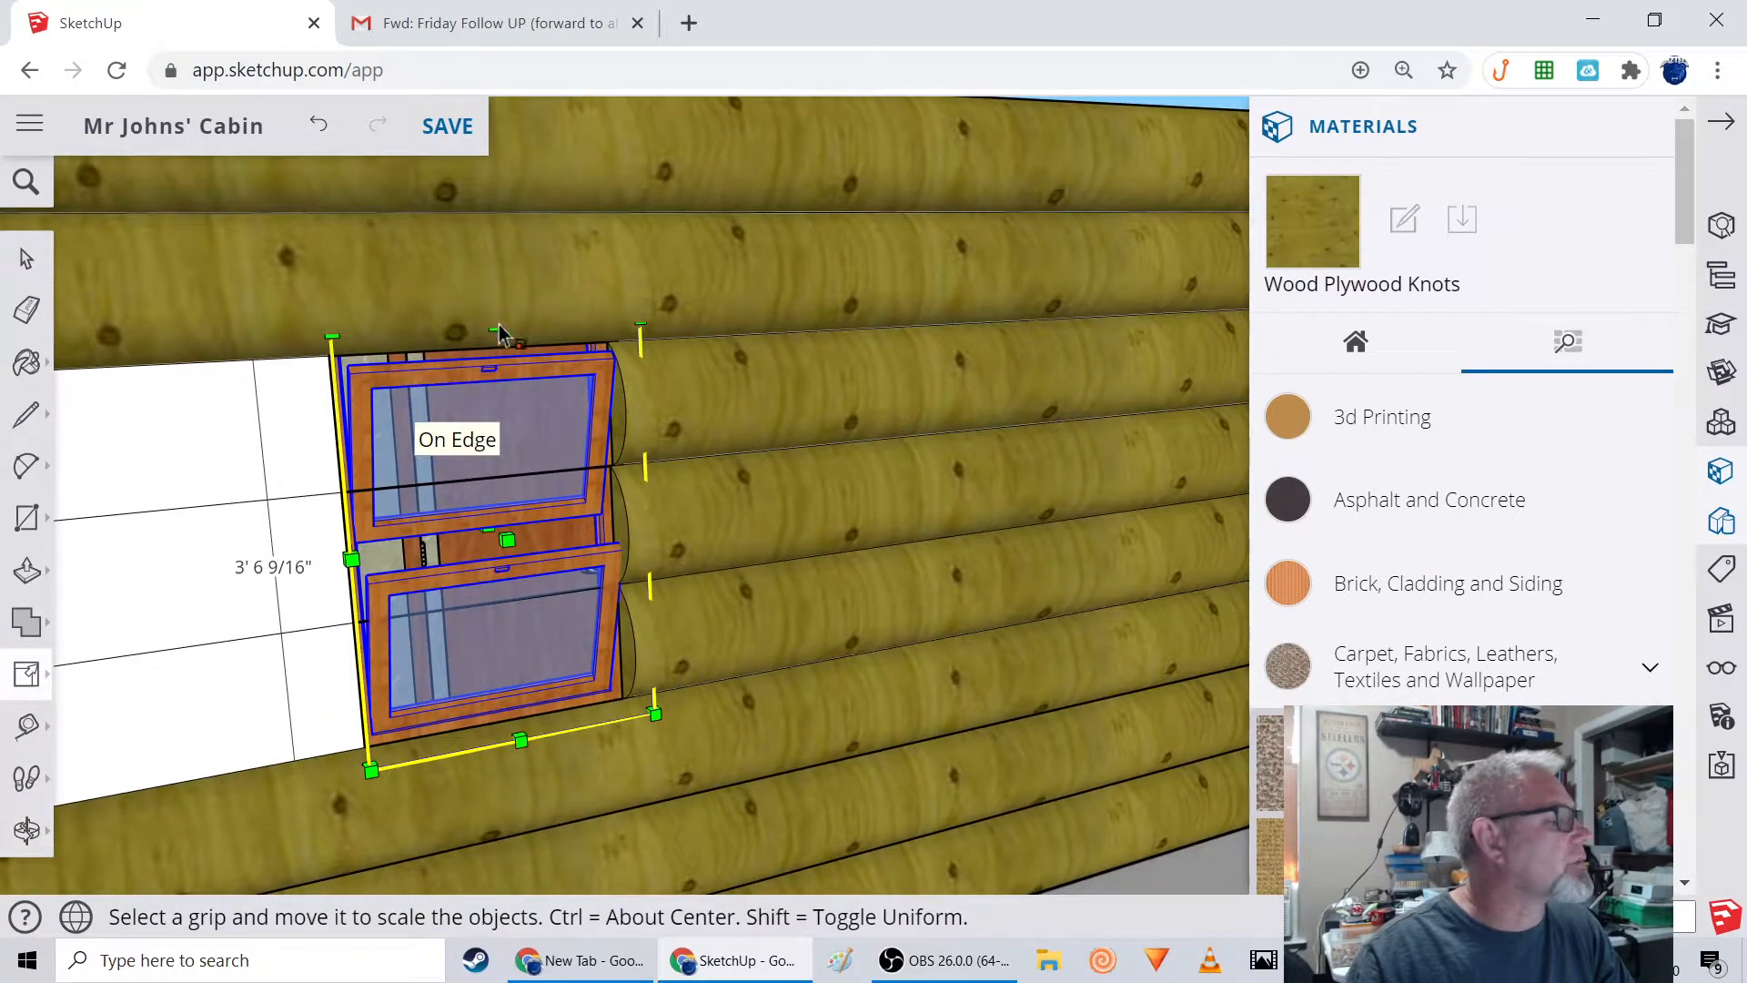
left_click_drag(495, 328, 479, 379)
Paint the white side jamb of the awning window opening with Wood Plywood Knots.
middle_click_drag(292, 519, 591, 466)
scroll(646, 496, "up", 5)
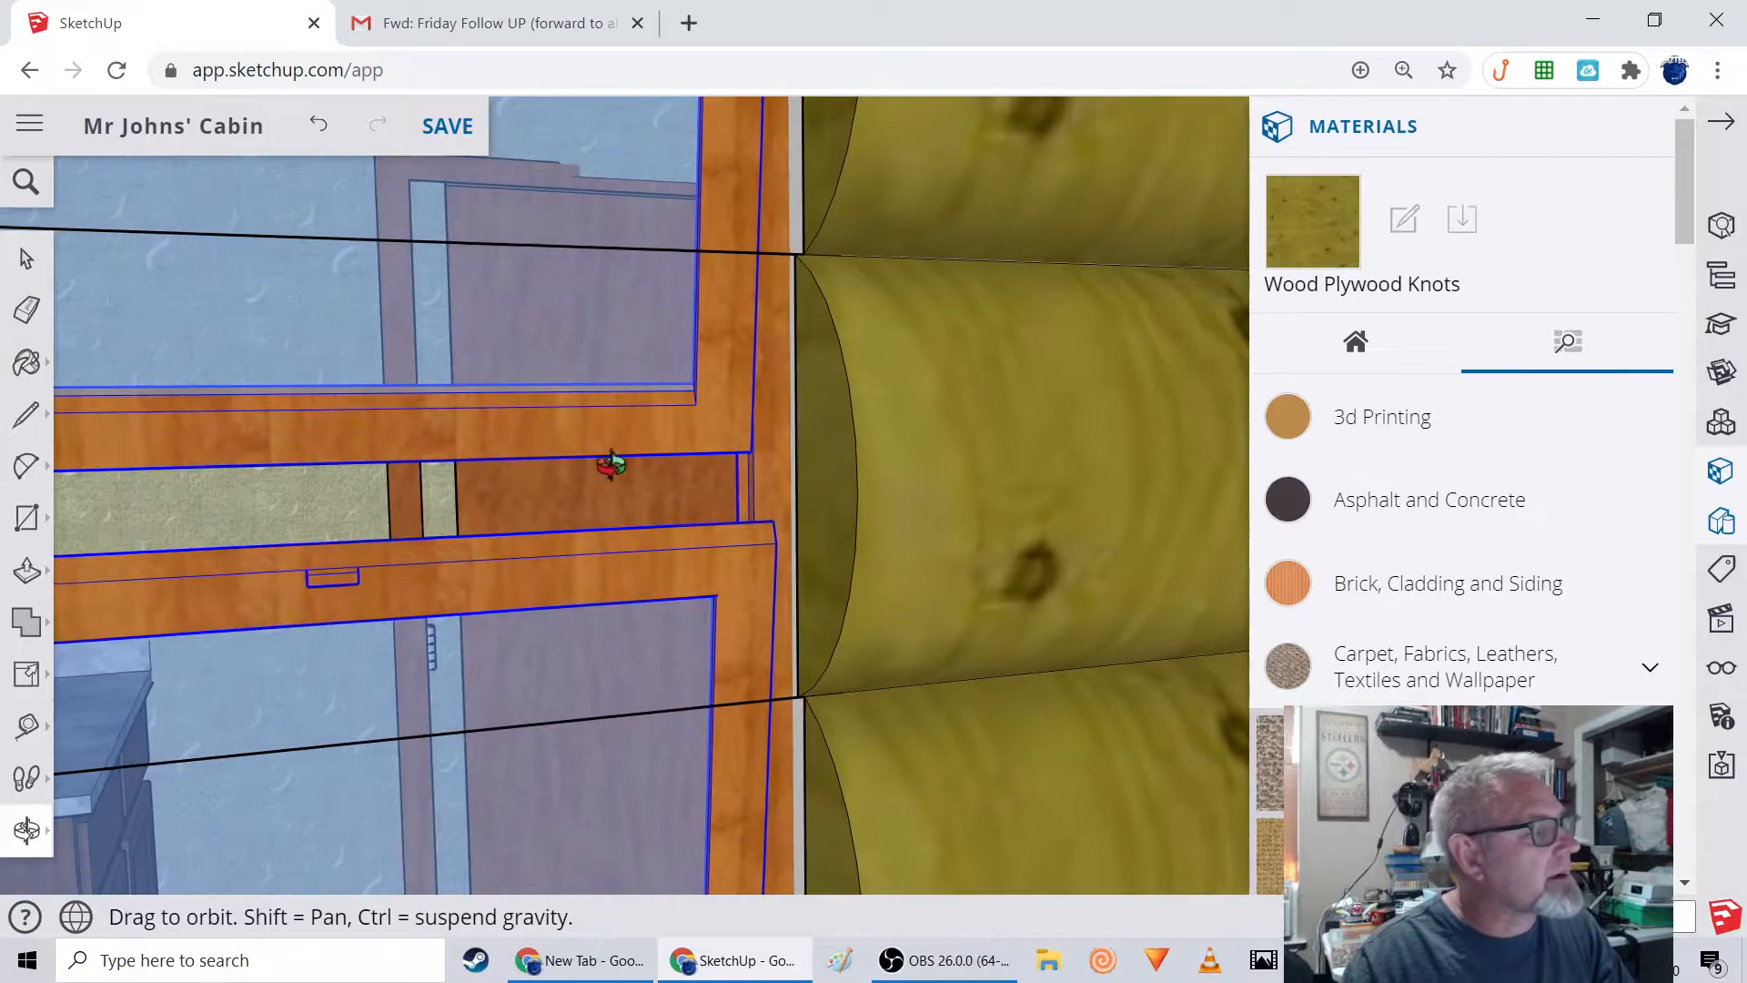
scroll(828, 499, "down", 6)
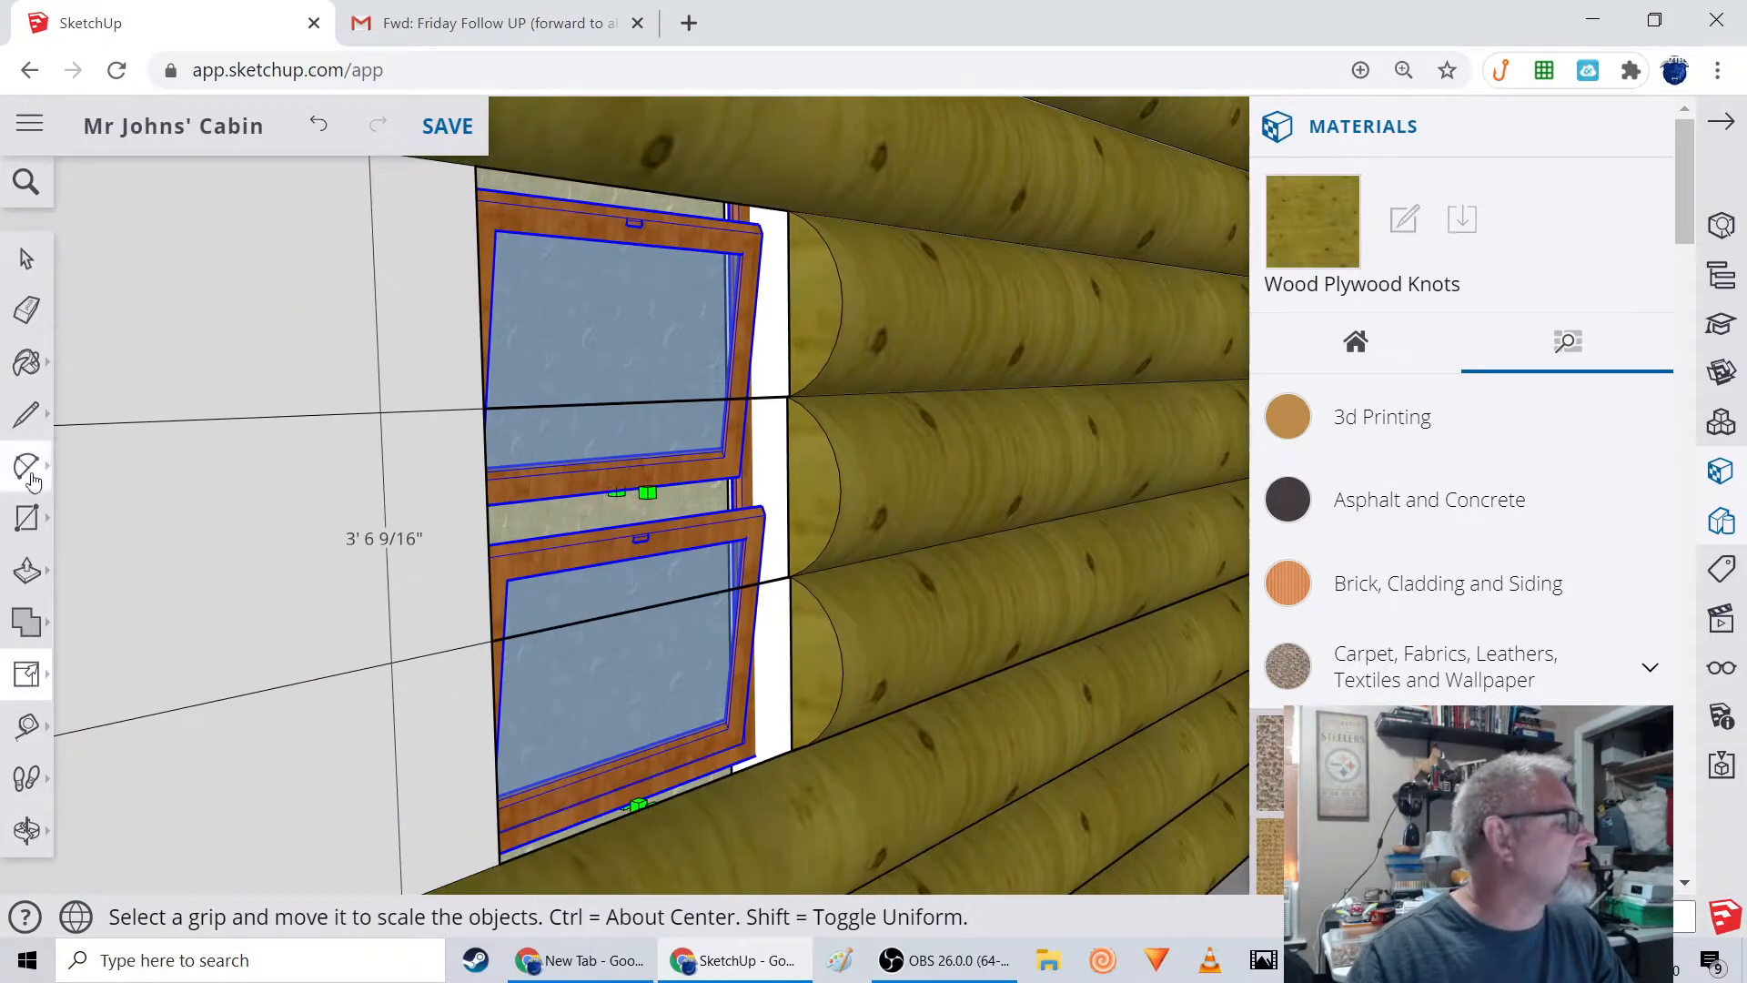
left_click(27, 363)
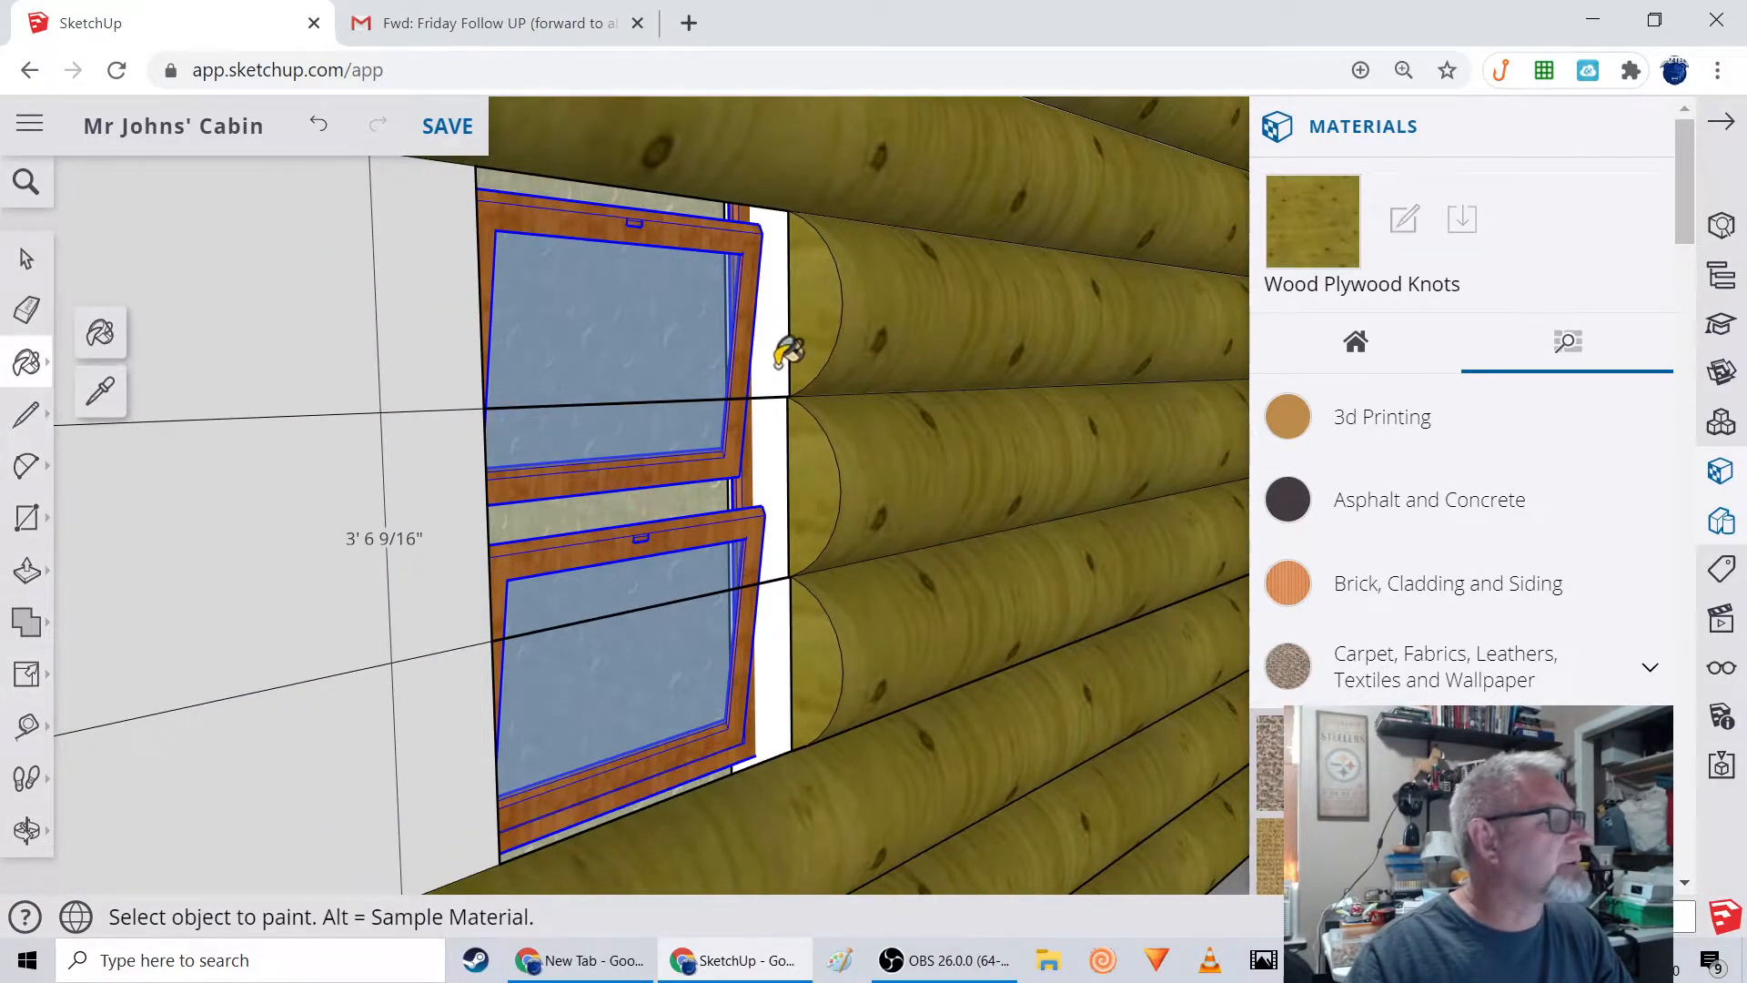
left_click(765, 436)
scroll(833, 541, "down", 1)
scroll(819, 558, "down", 1)
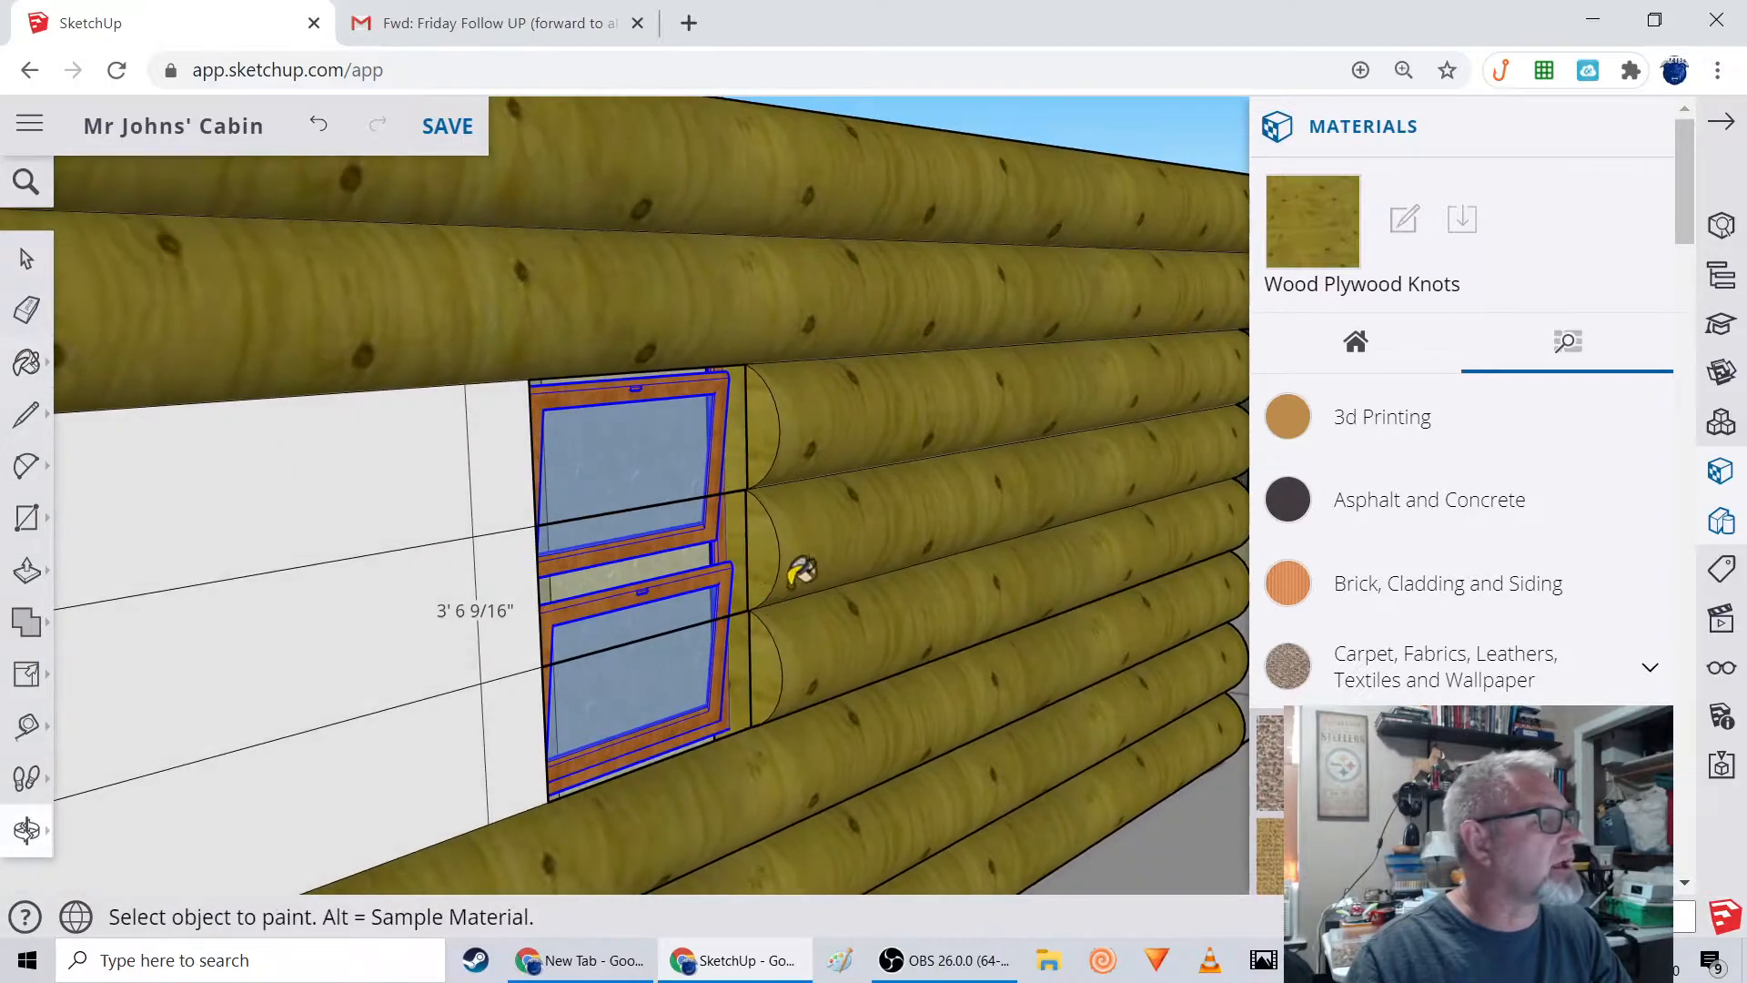
Erase the vertical edge at the top cut log's end beside the awning window and paint the exposed log end with Wood Plywood Knots.
key("e")
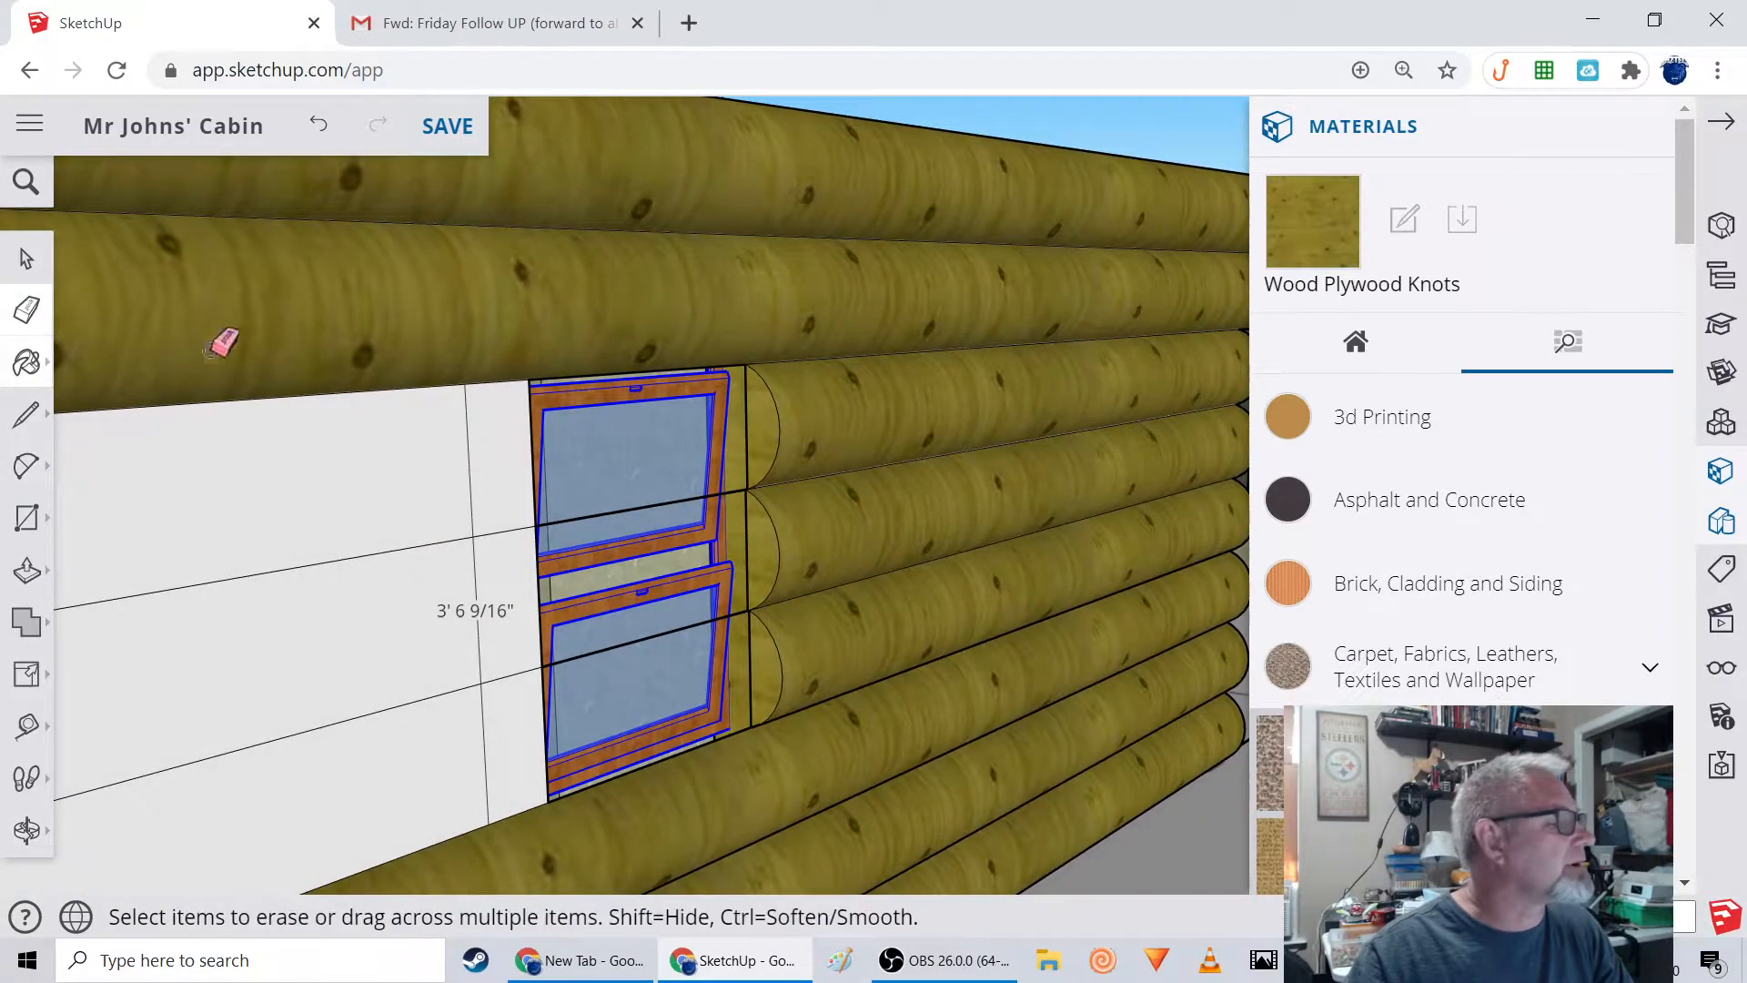
left_click(746, 419)
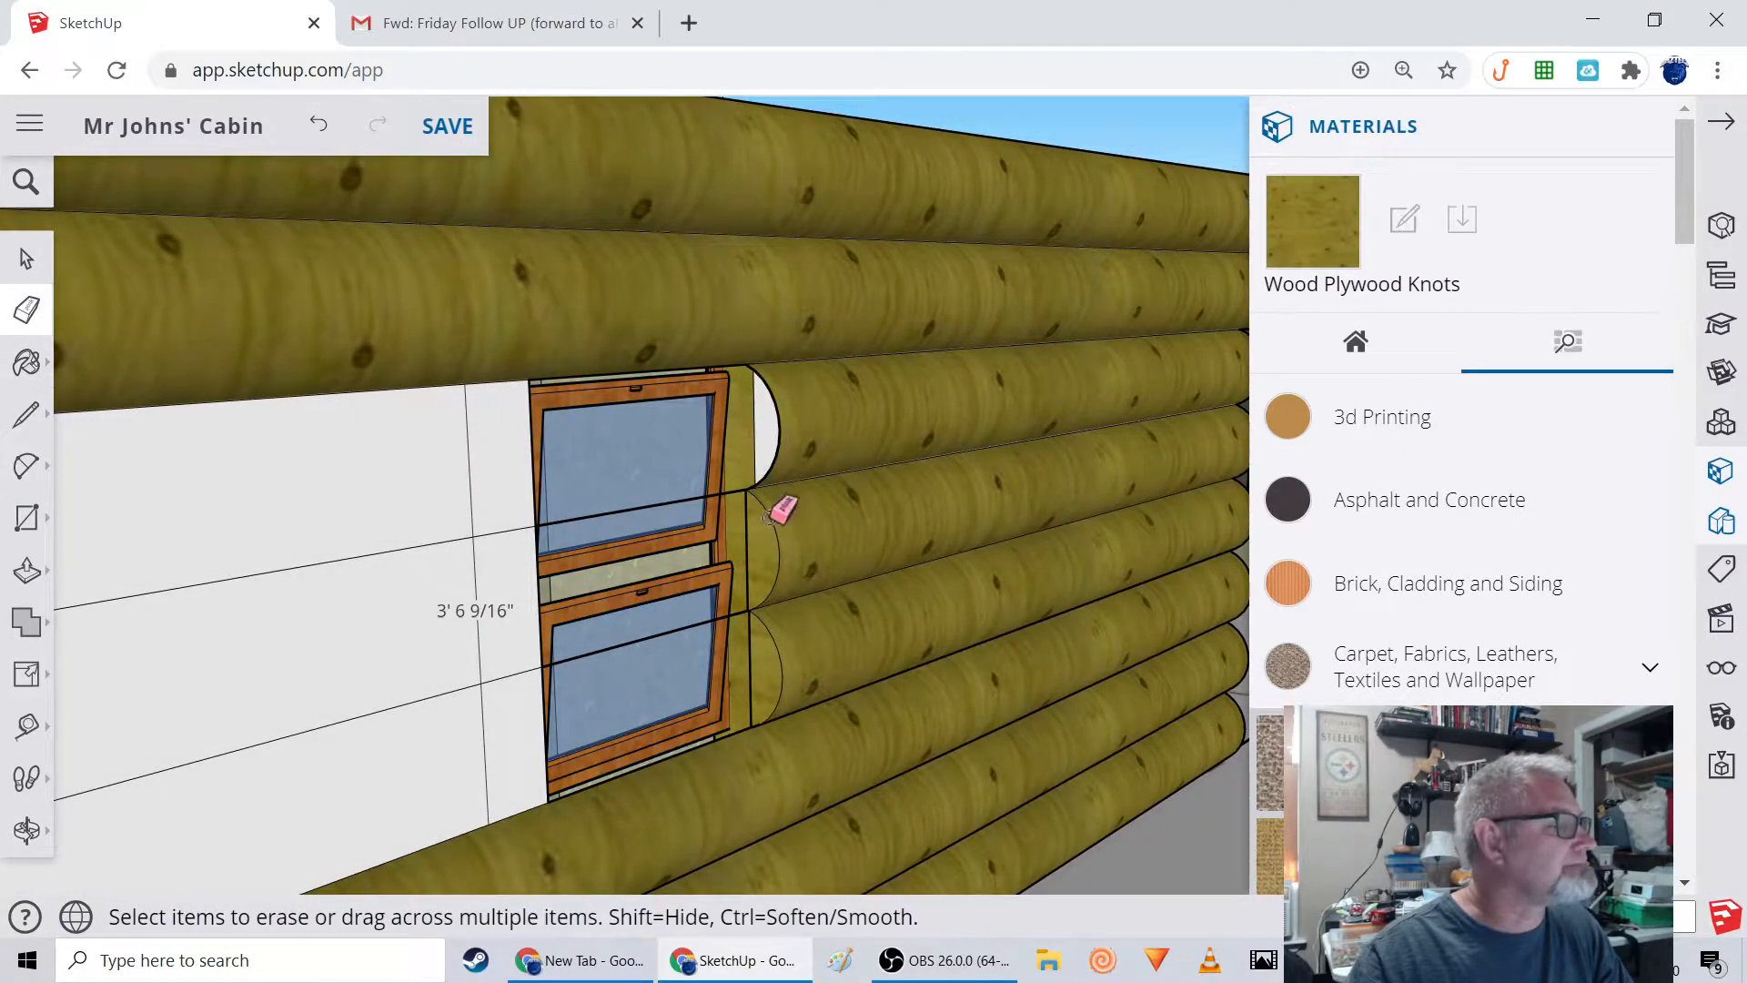
scroll(772, 628, "up", 3)
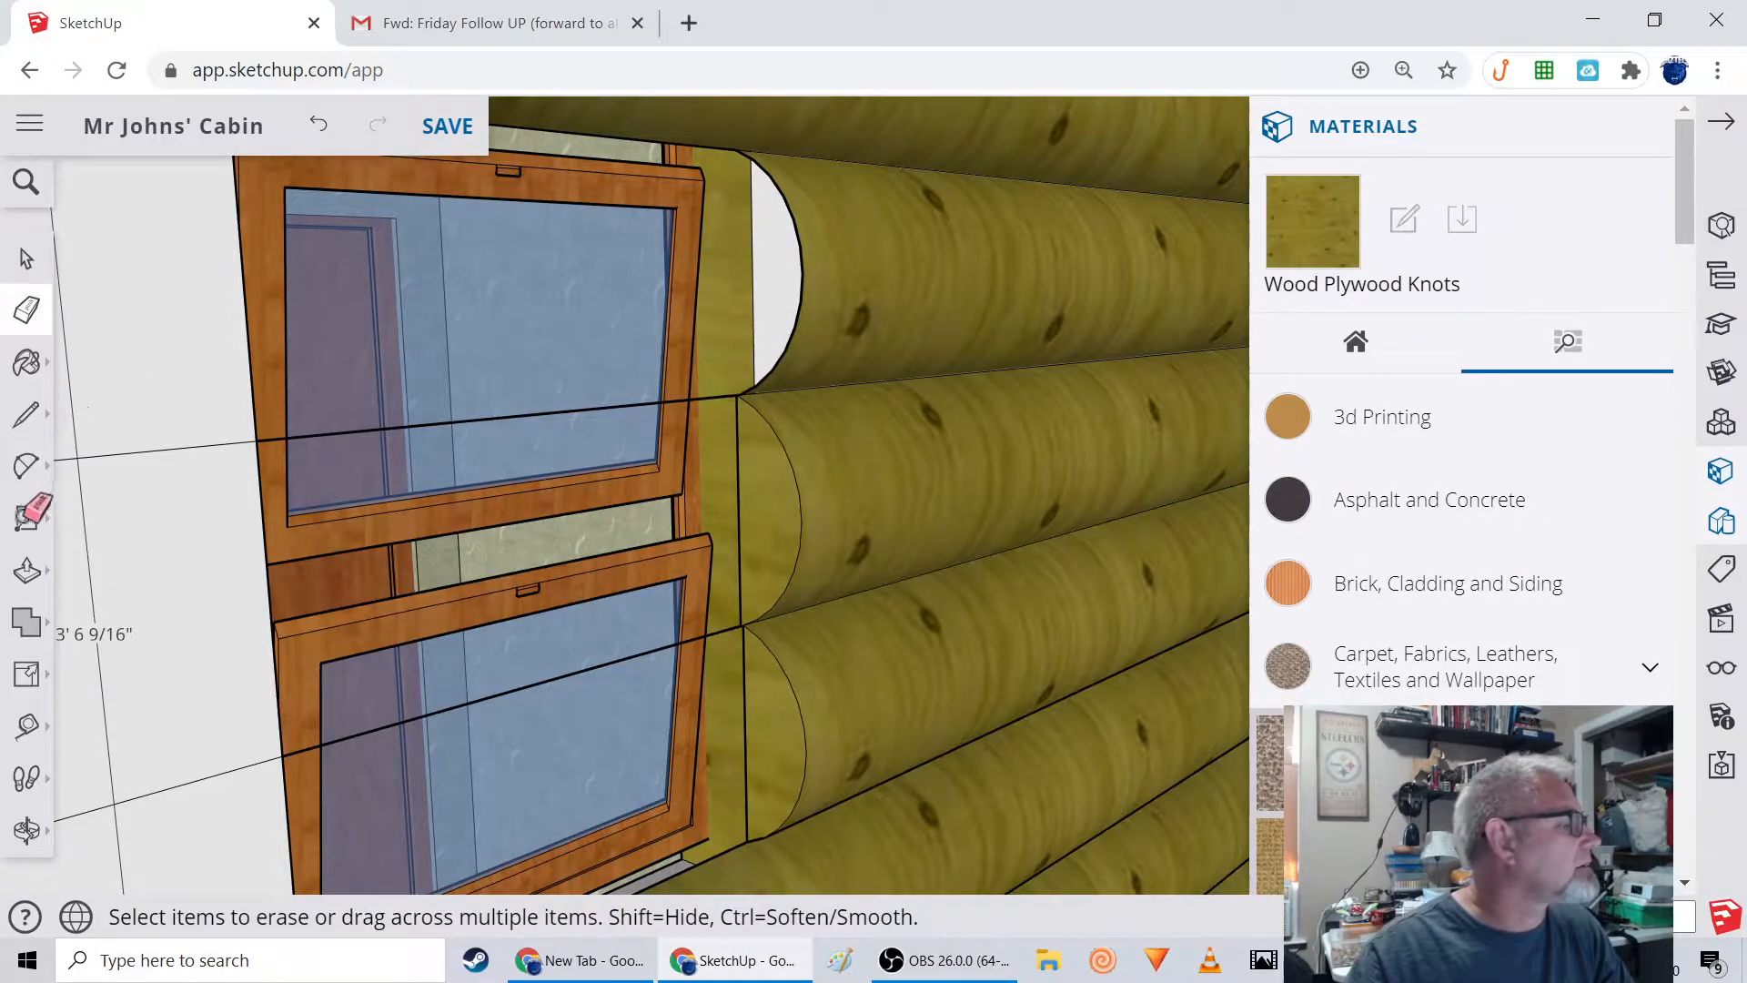
left_click(25, 362)
left_click(780, 273)
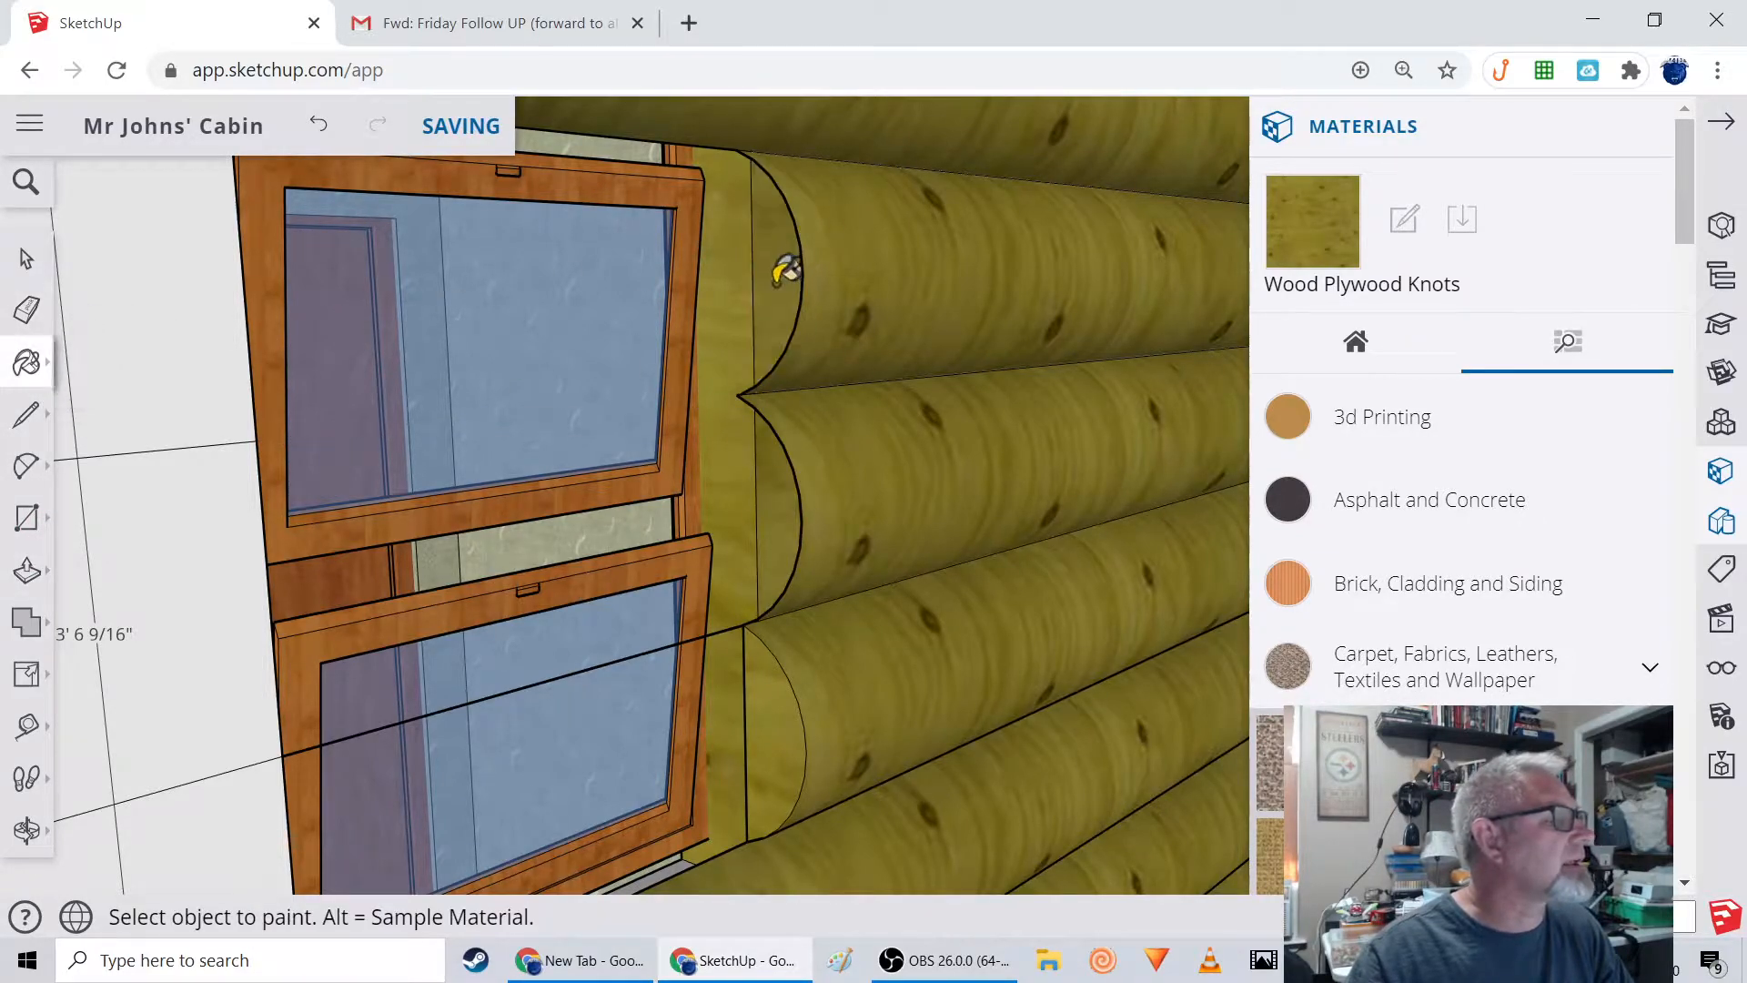
scroll(773, 448, "down", 5)
mouse_move(691, 664)
middle_mouse_down()
mouse_move(631, 661)
mouse_move(644, 652)
middle_mouse_up()
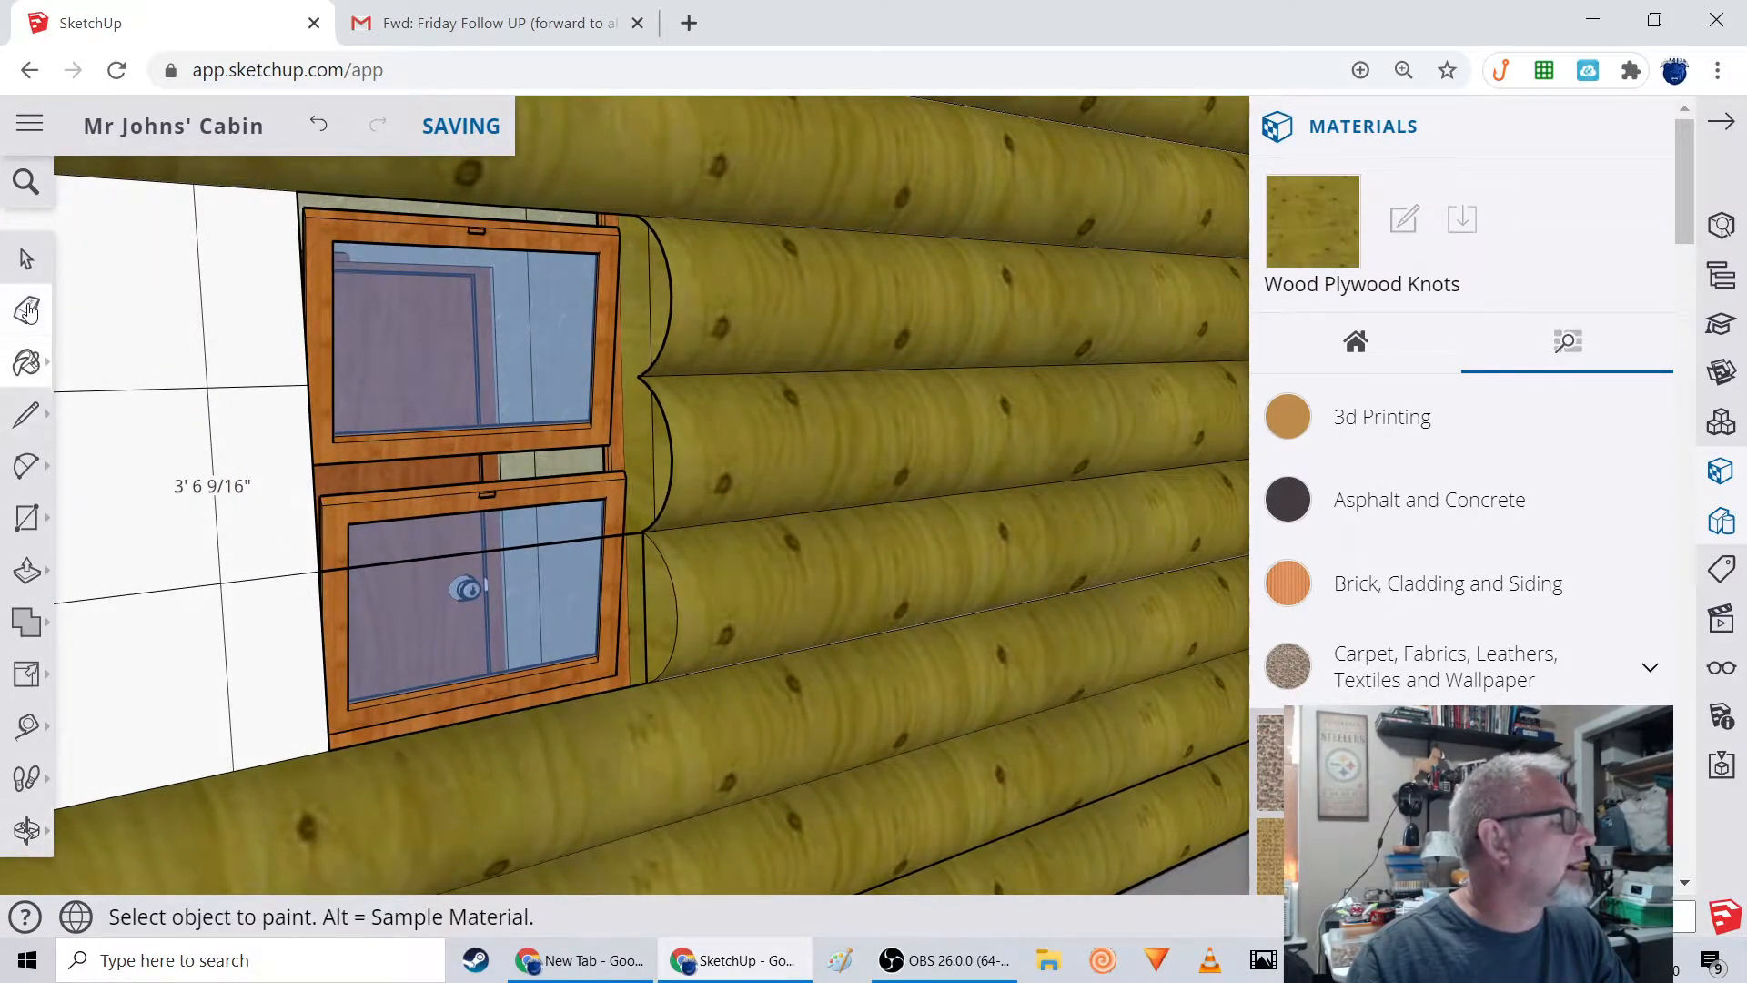
Redraw the vertical edges at the ends of the upper two cut logs and delete the flat face covering the awning window.
left_click(27, 311)
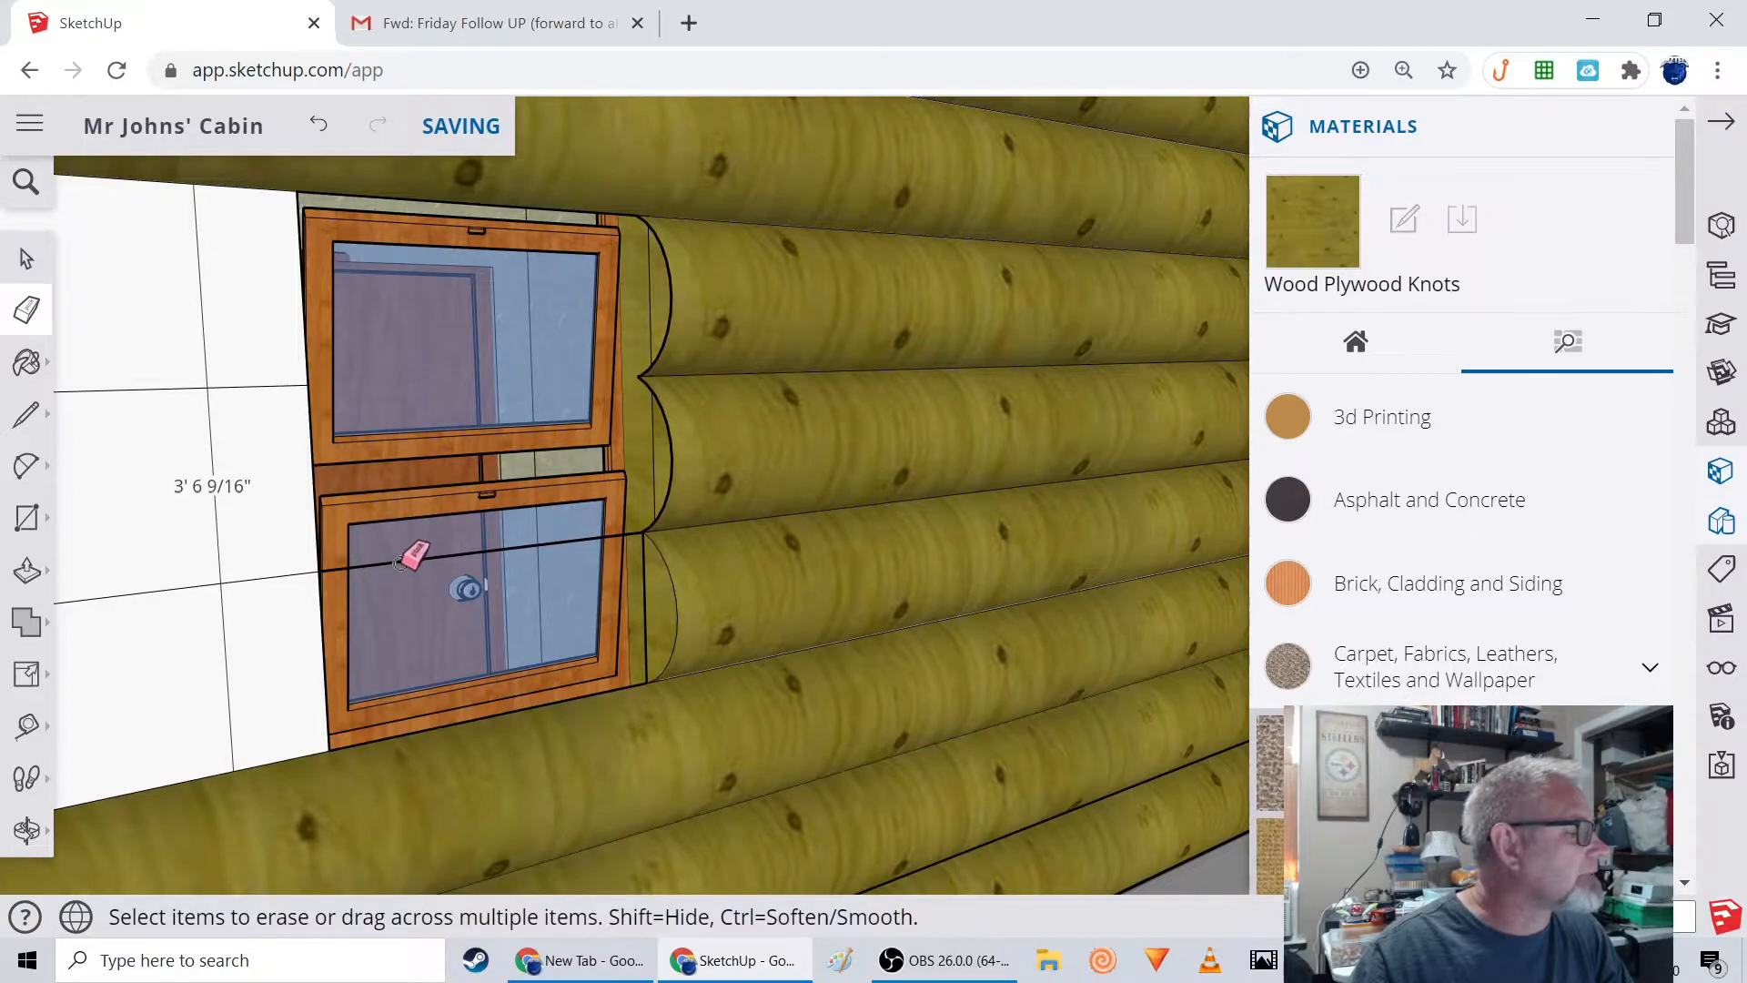
scroll(648, 495, "up", 3)
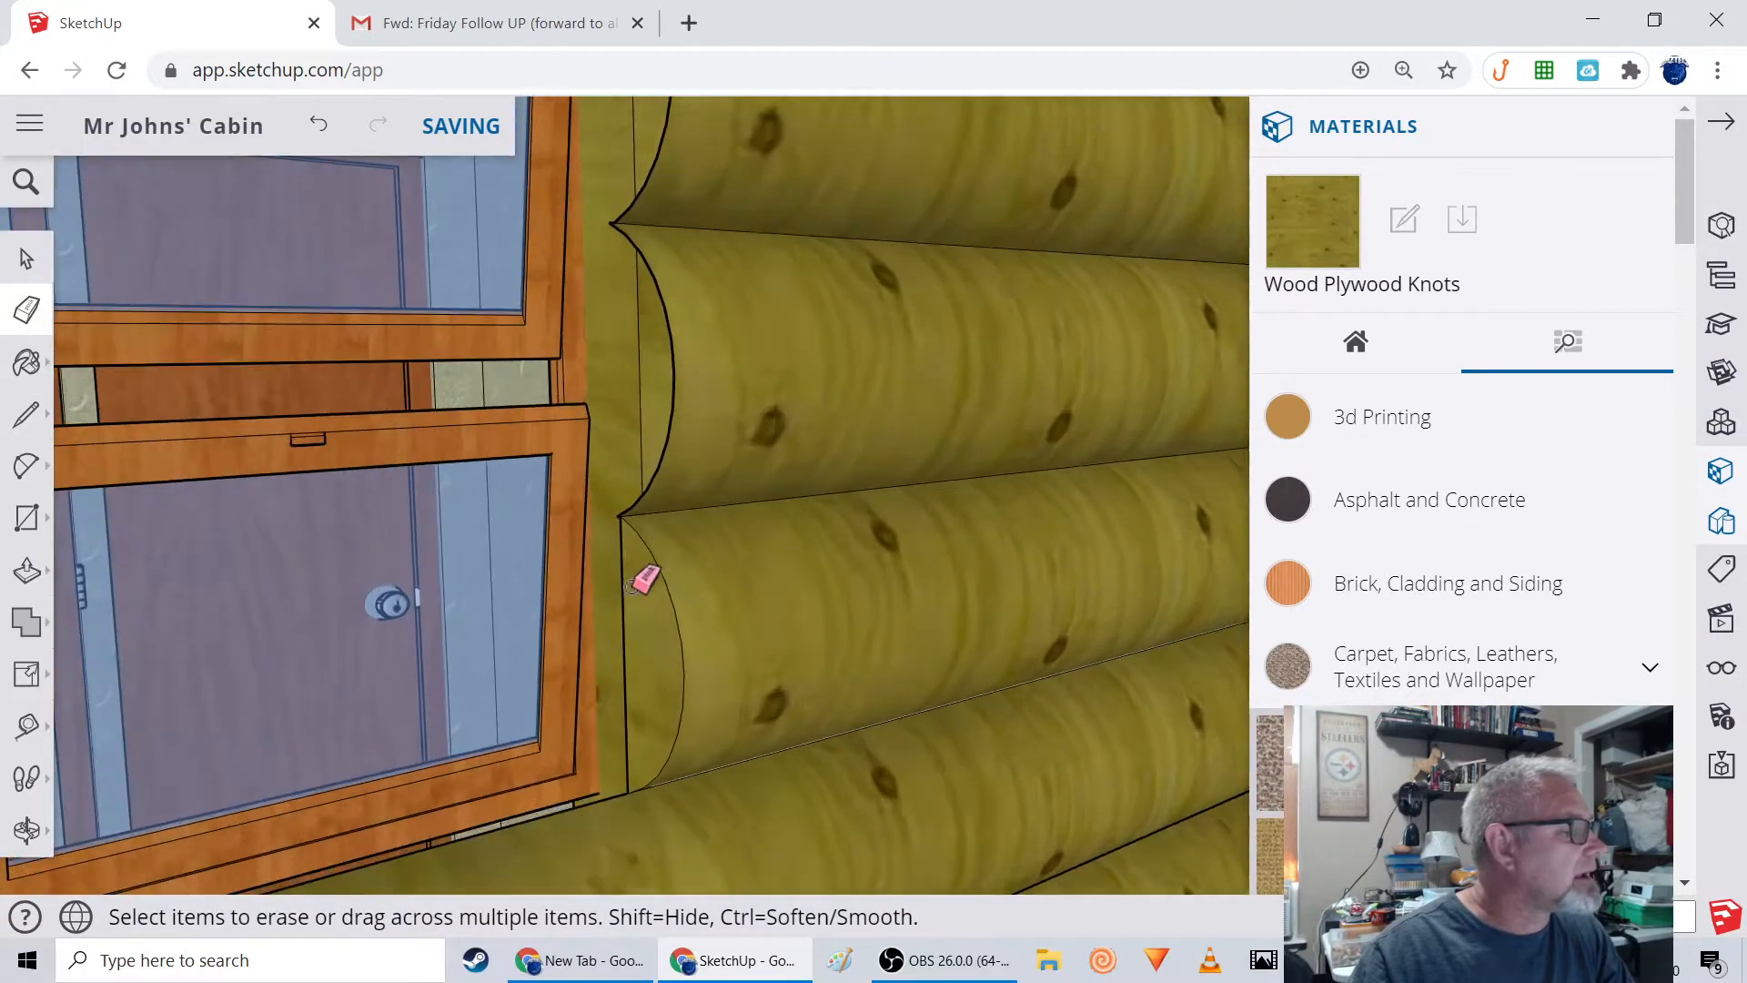
scroll(642, 564, "down", 5)
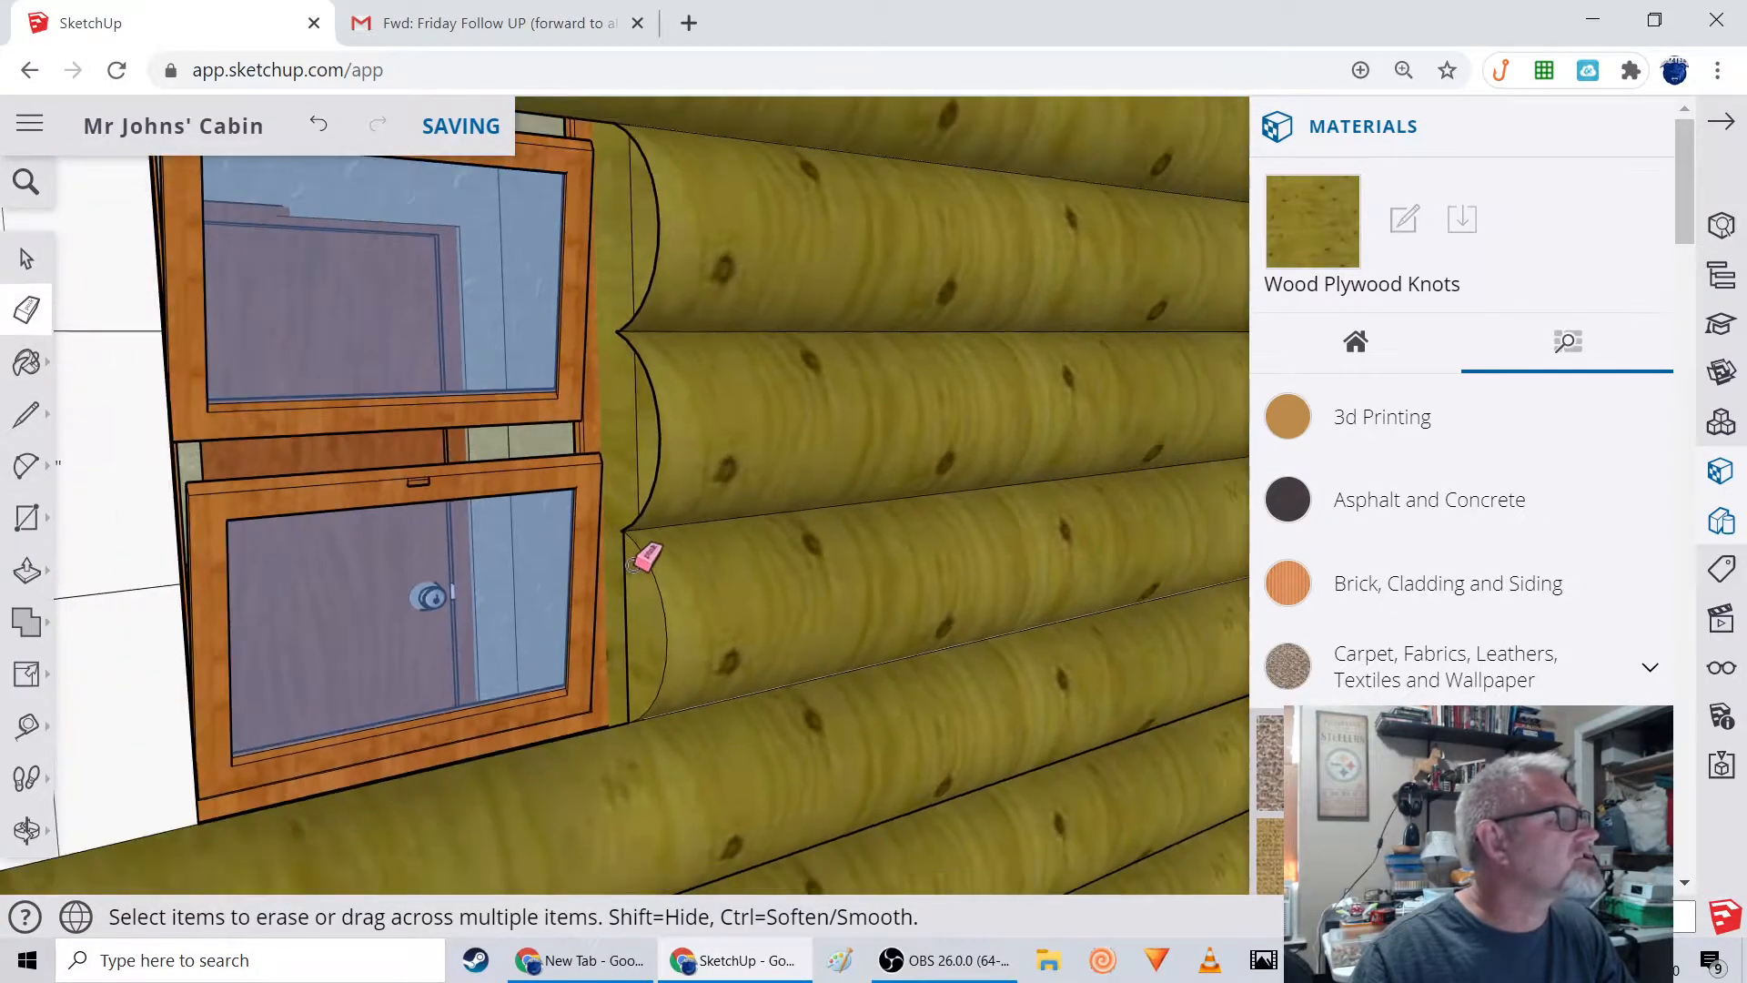
middle_click_drag(647, 555, 768, 585)
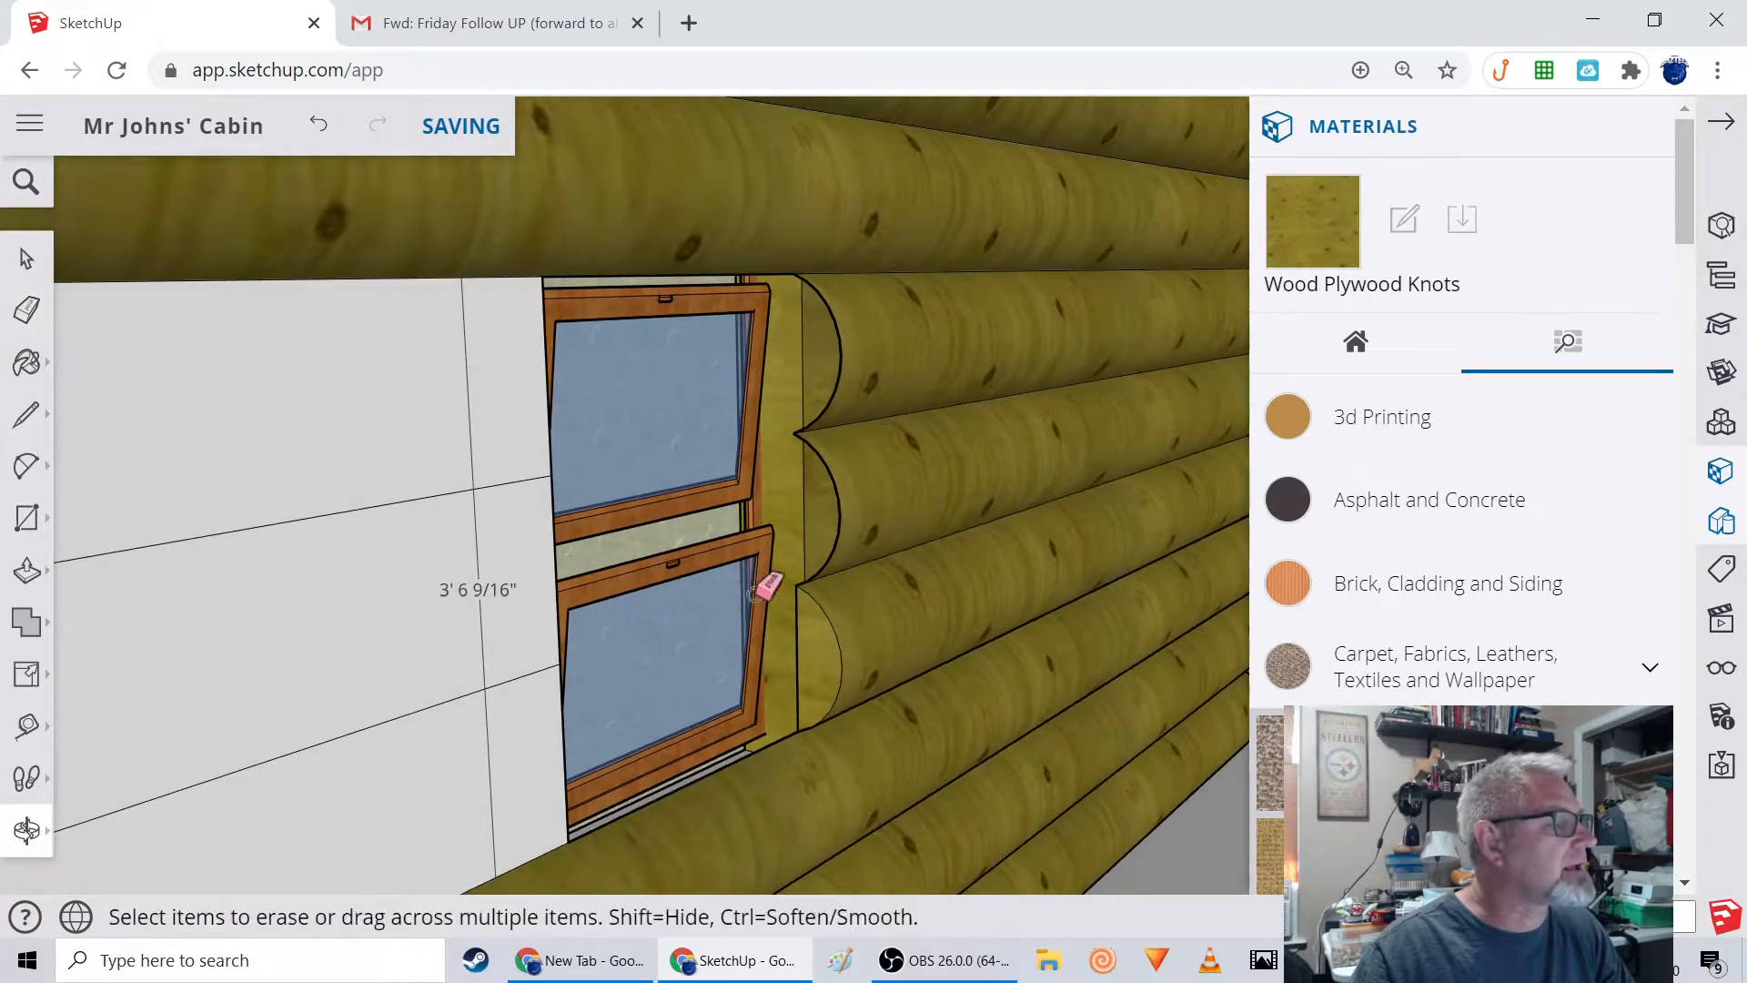
left_click(27, 414)
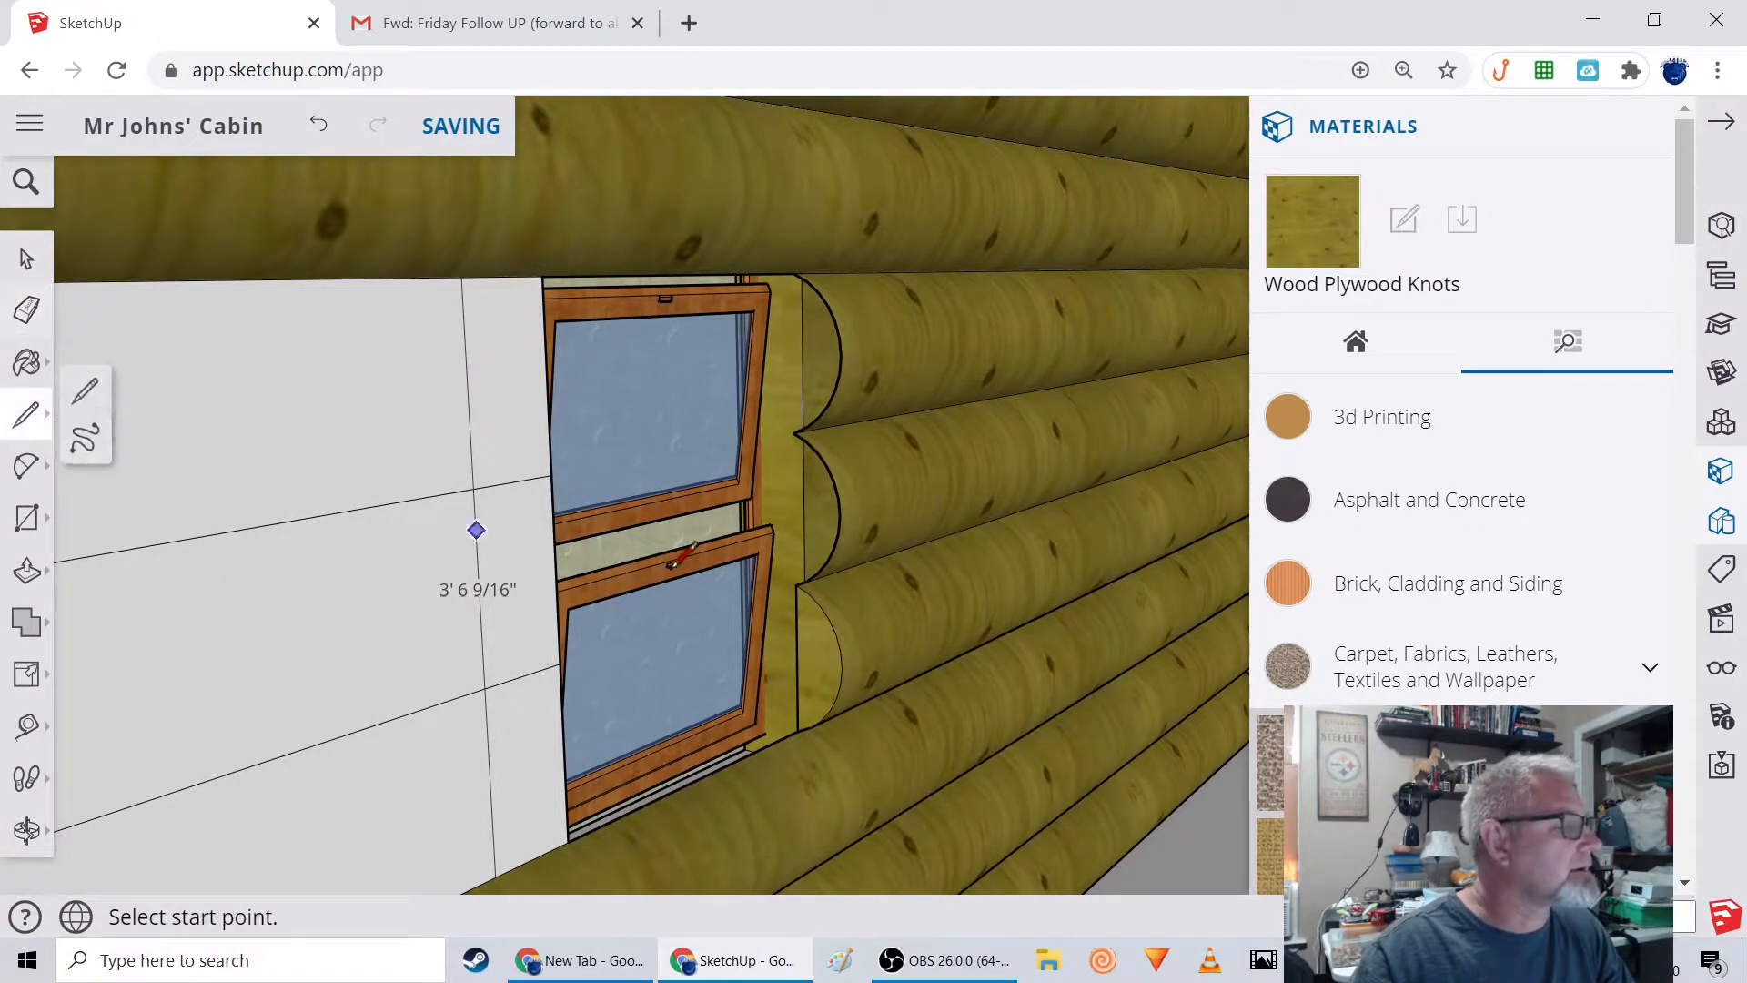
left_click(794, 587)
left_click(794, 435)
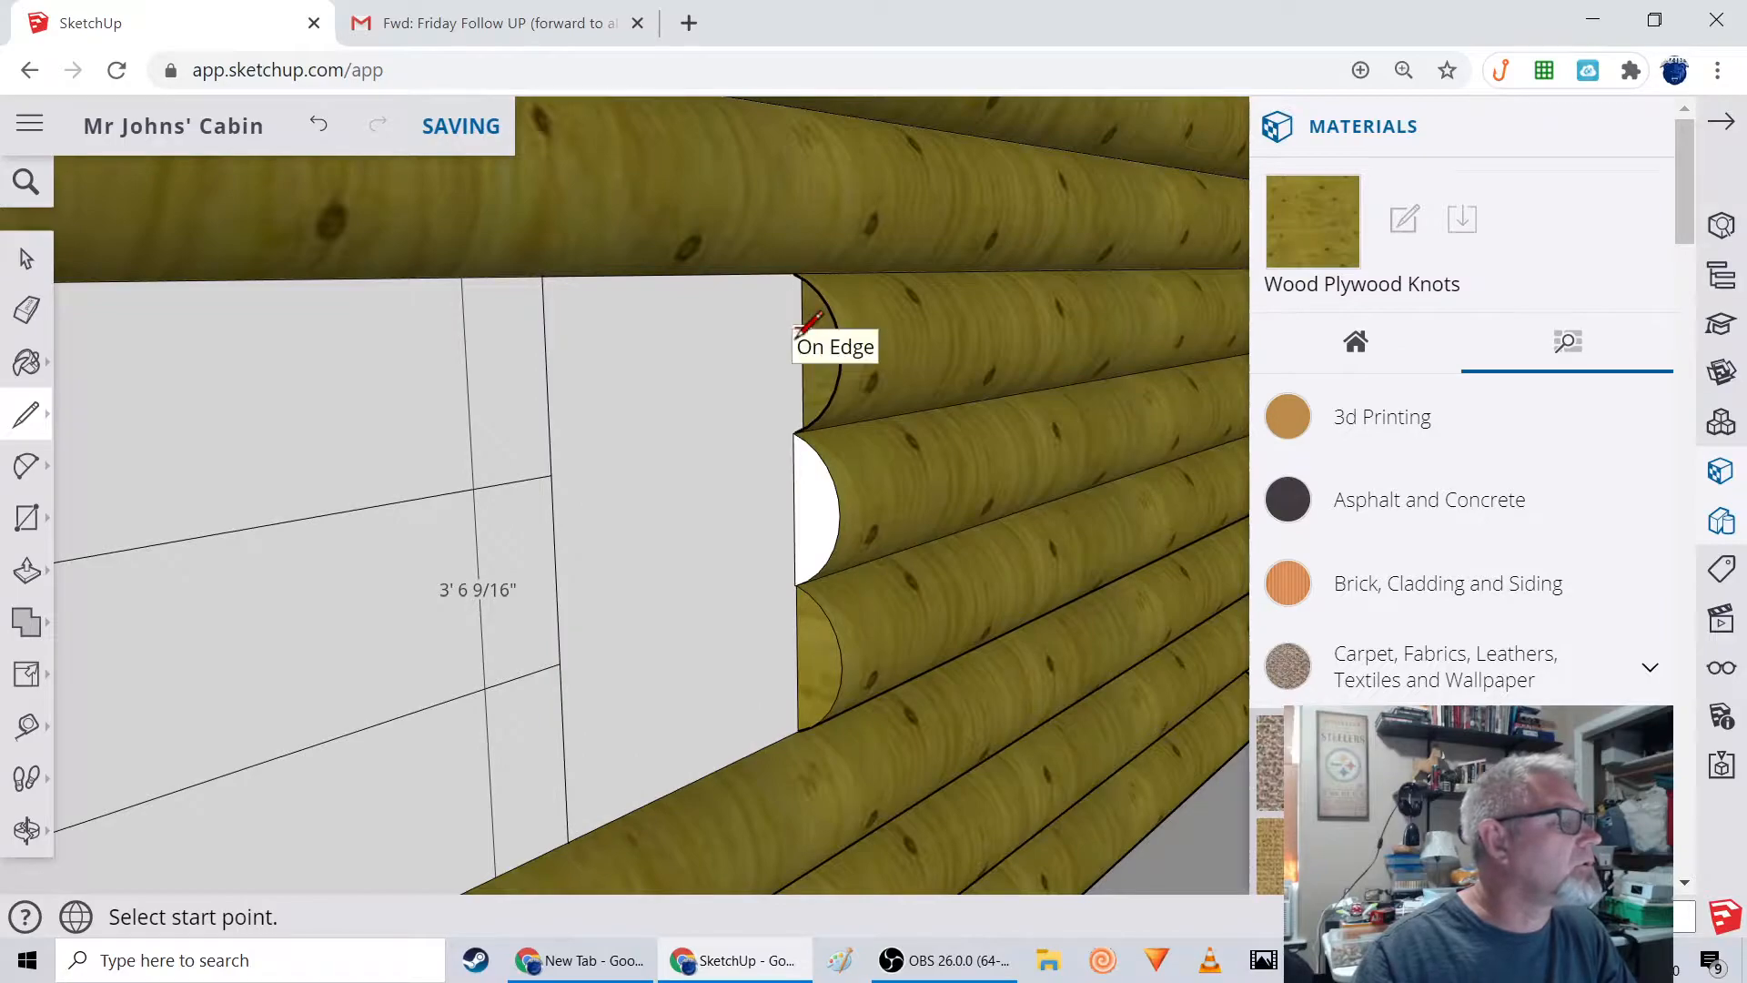
left_click(794, 272)
left_click(794, 433)
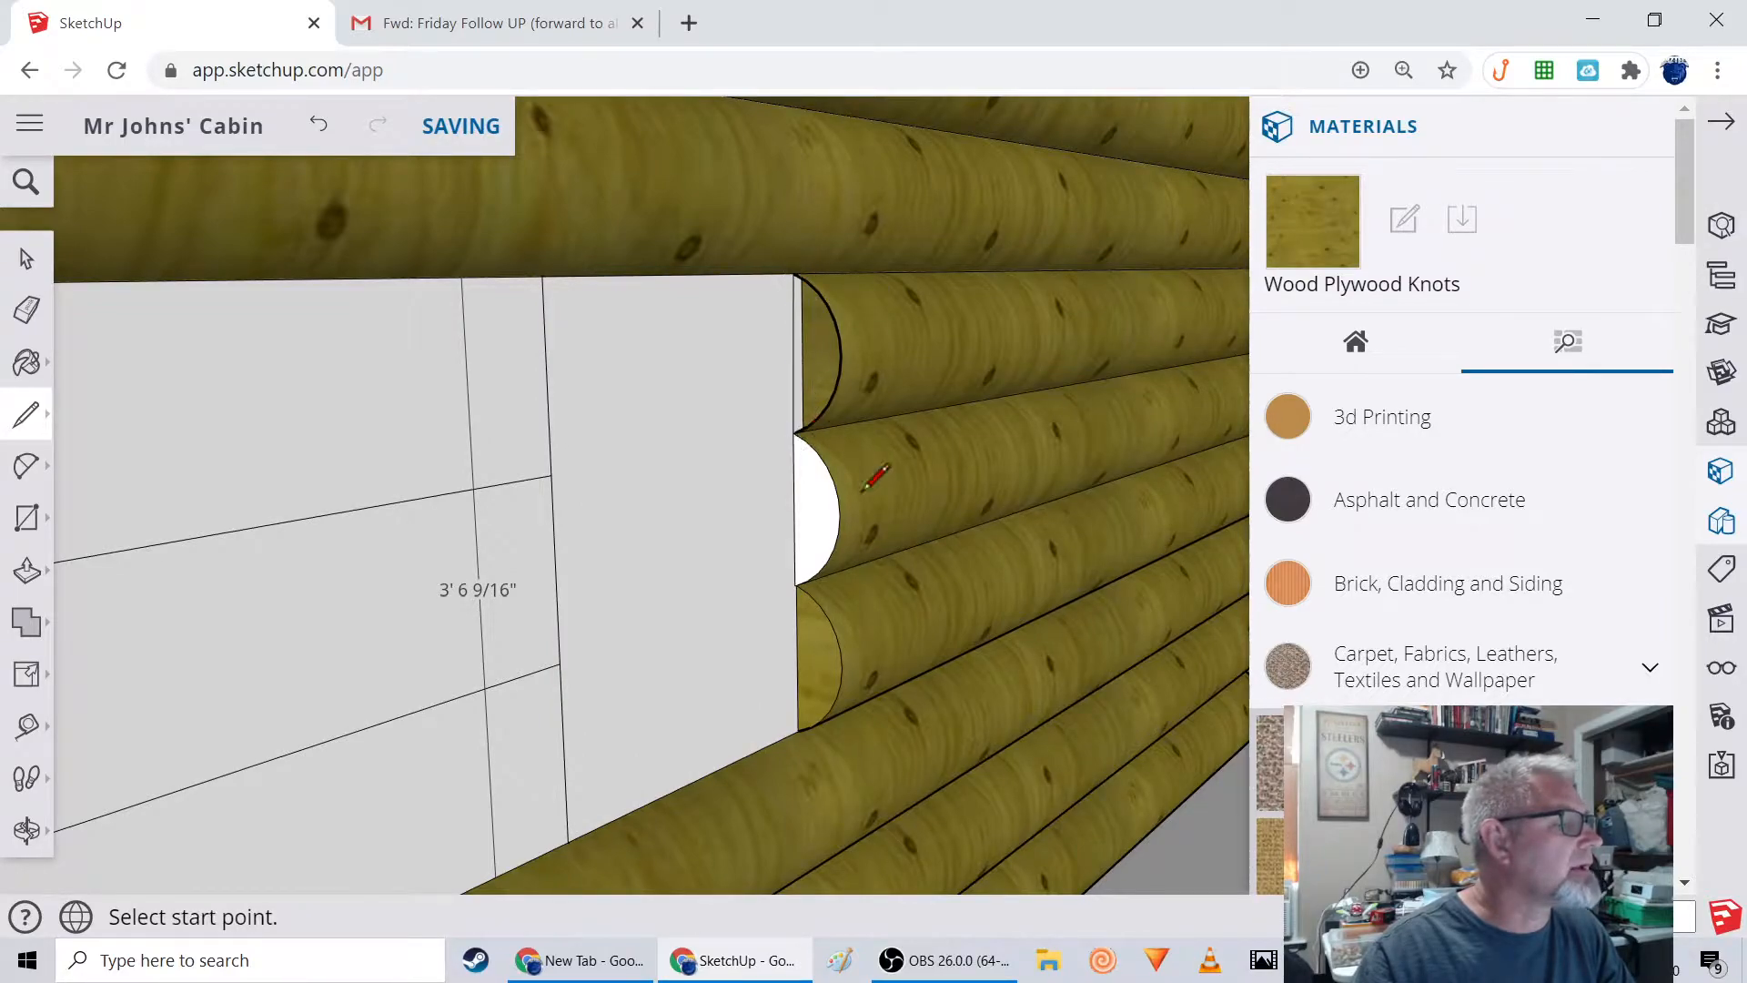
middle_click_drag(865, 571, 647, 574)
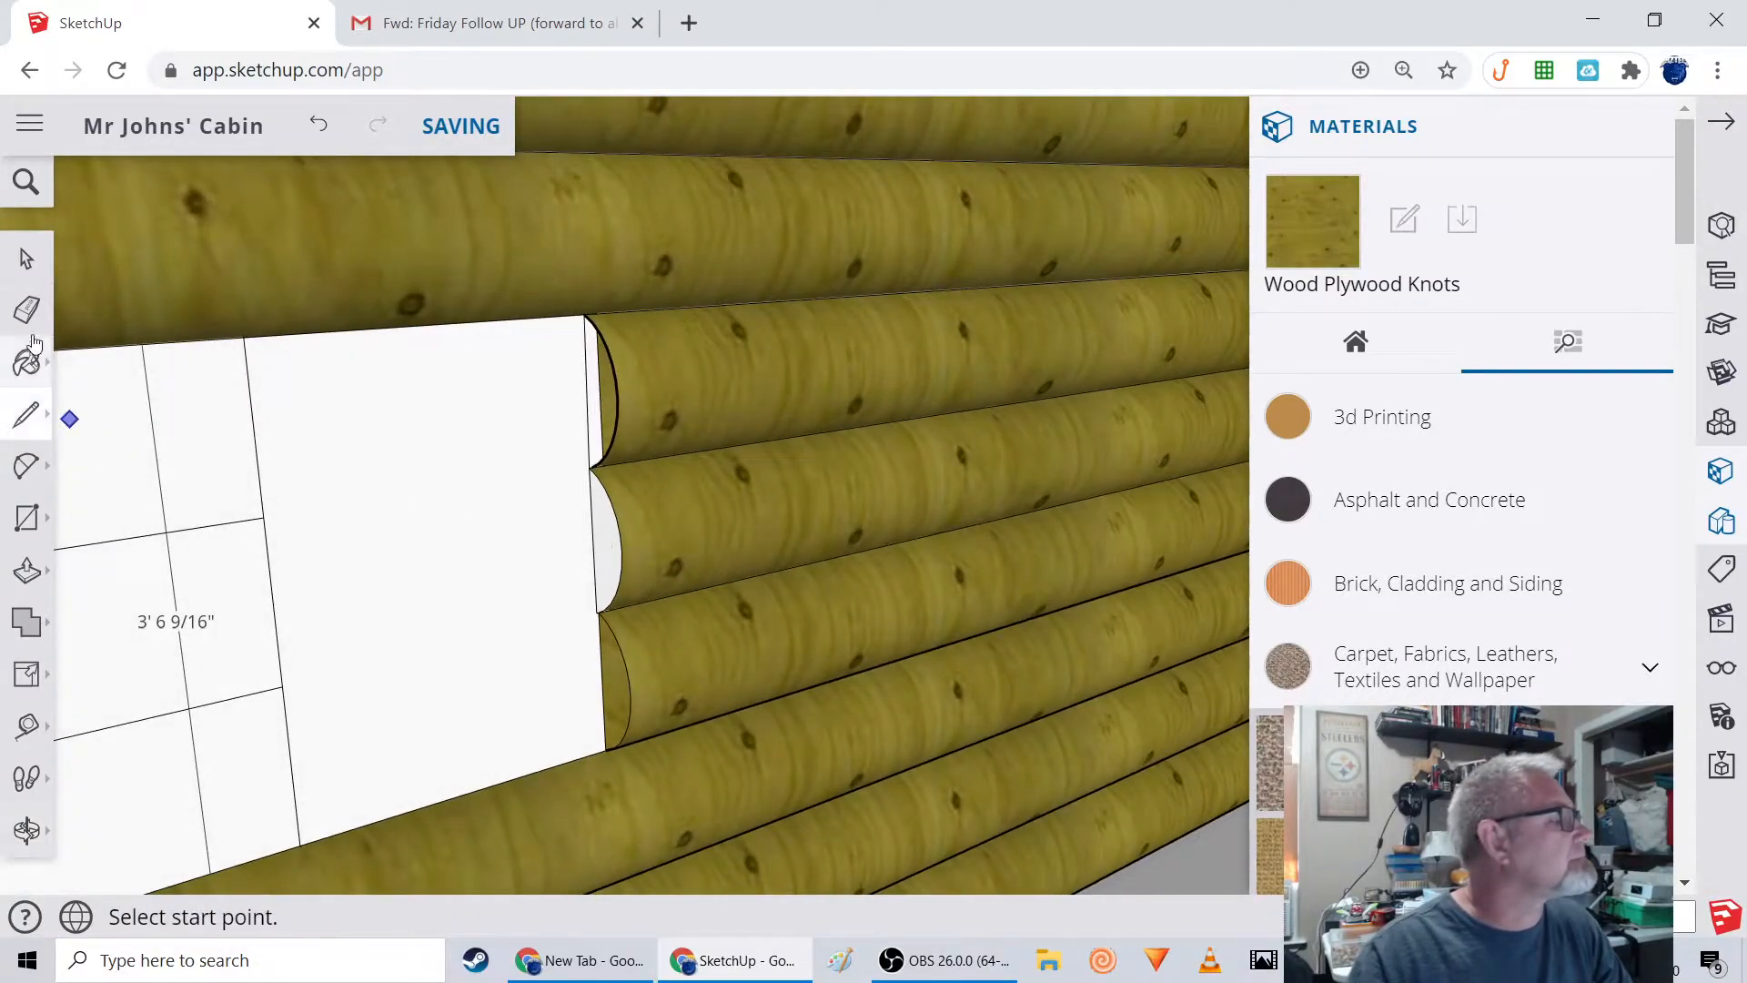
left_click(25, 260)
key("Delete")
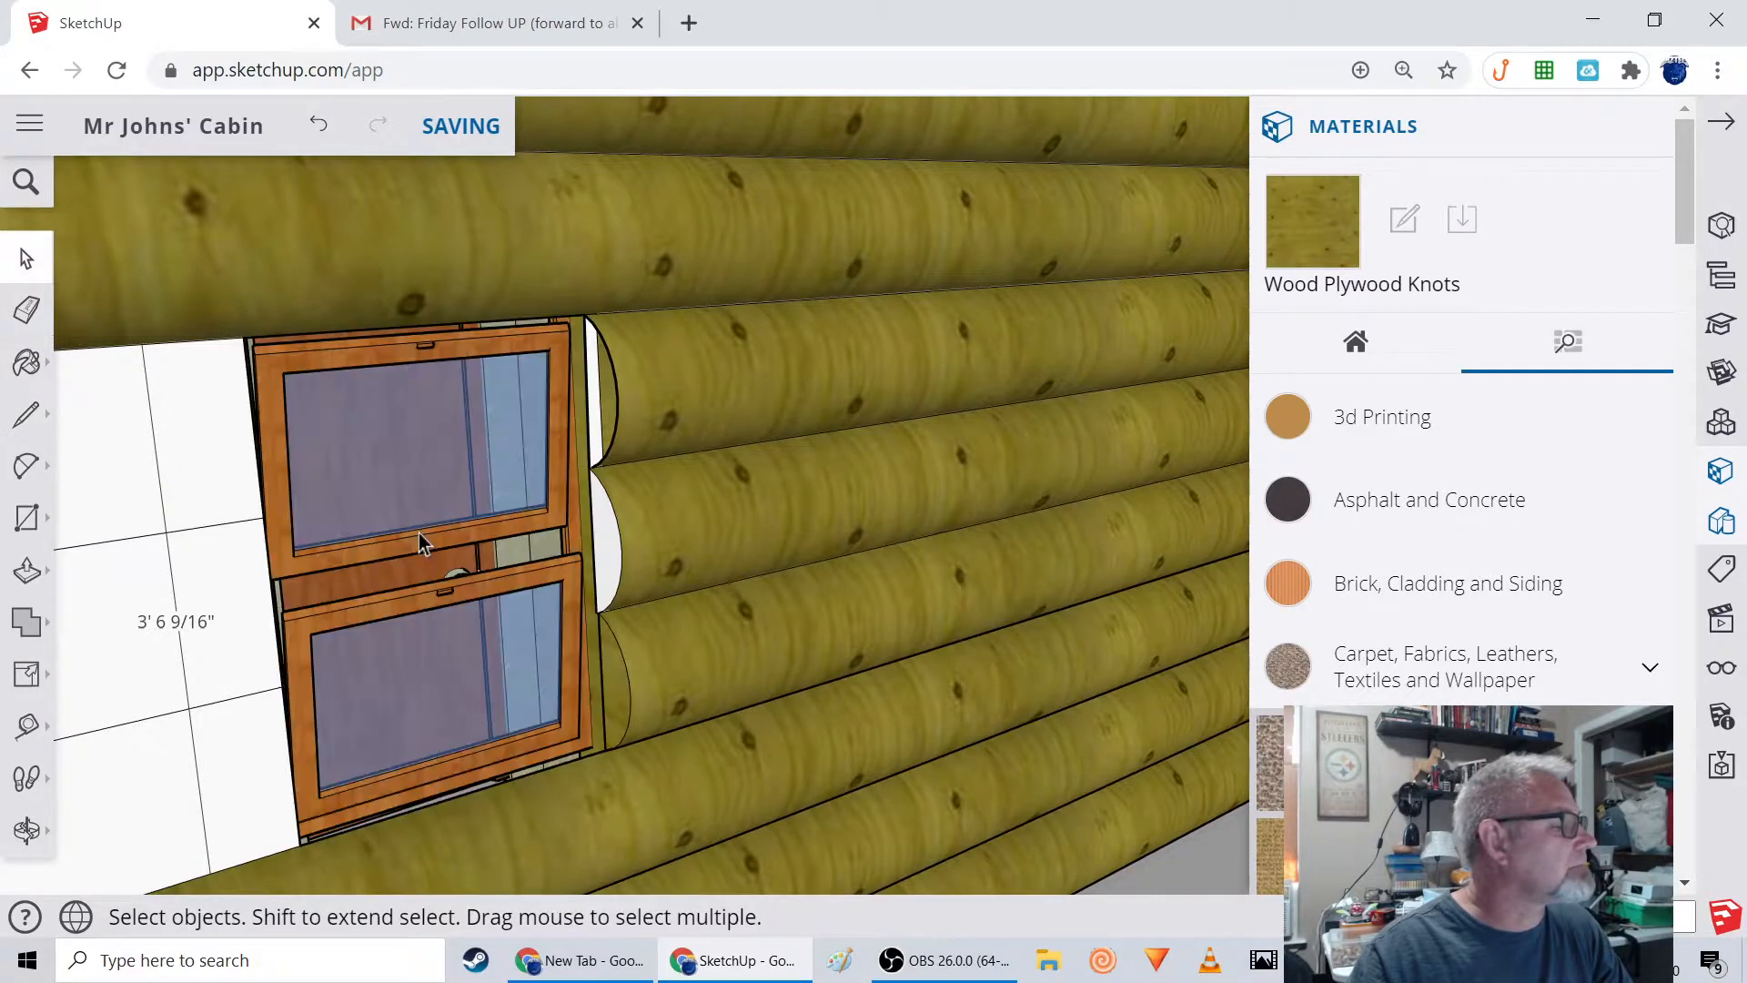
Paint the white end faces of the upper cut logs beside the awning window with Wood Plywood Knots.
scroll(533, 555, "up", 4)
middle_click_drag(392, 566, 422, 574)
scroll(422, 575, "down", 3)
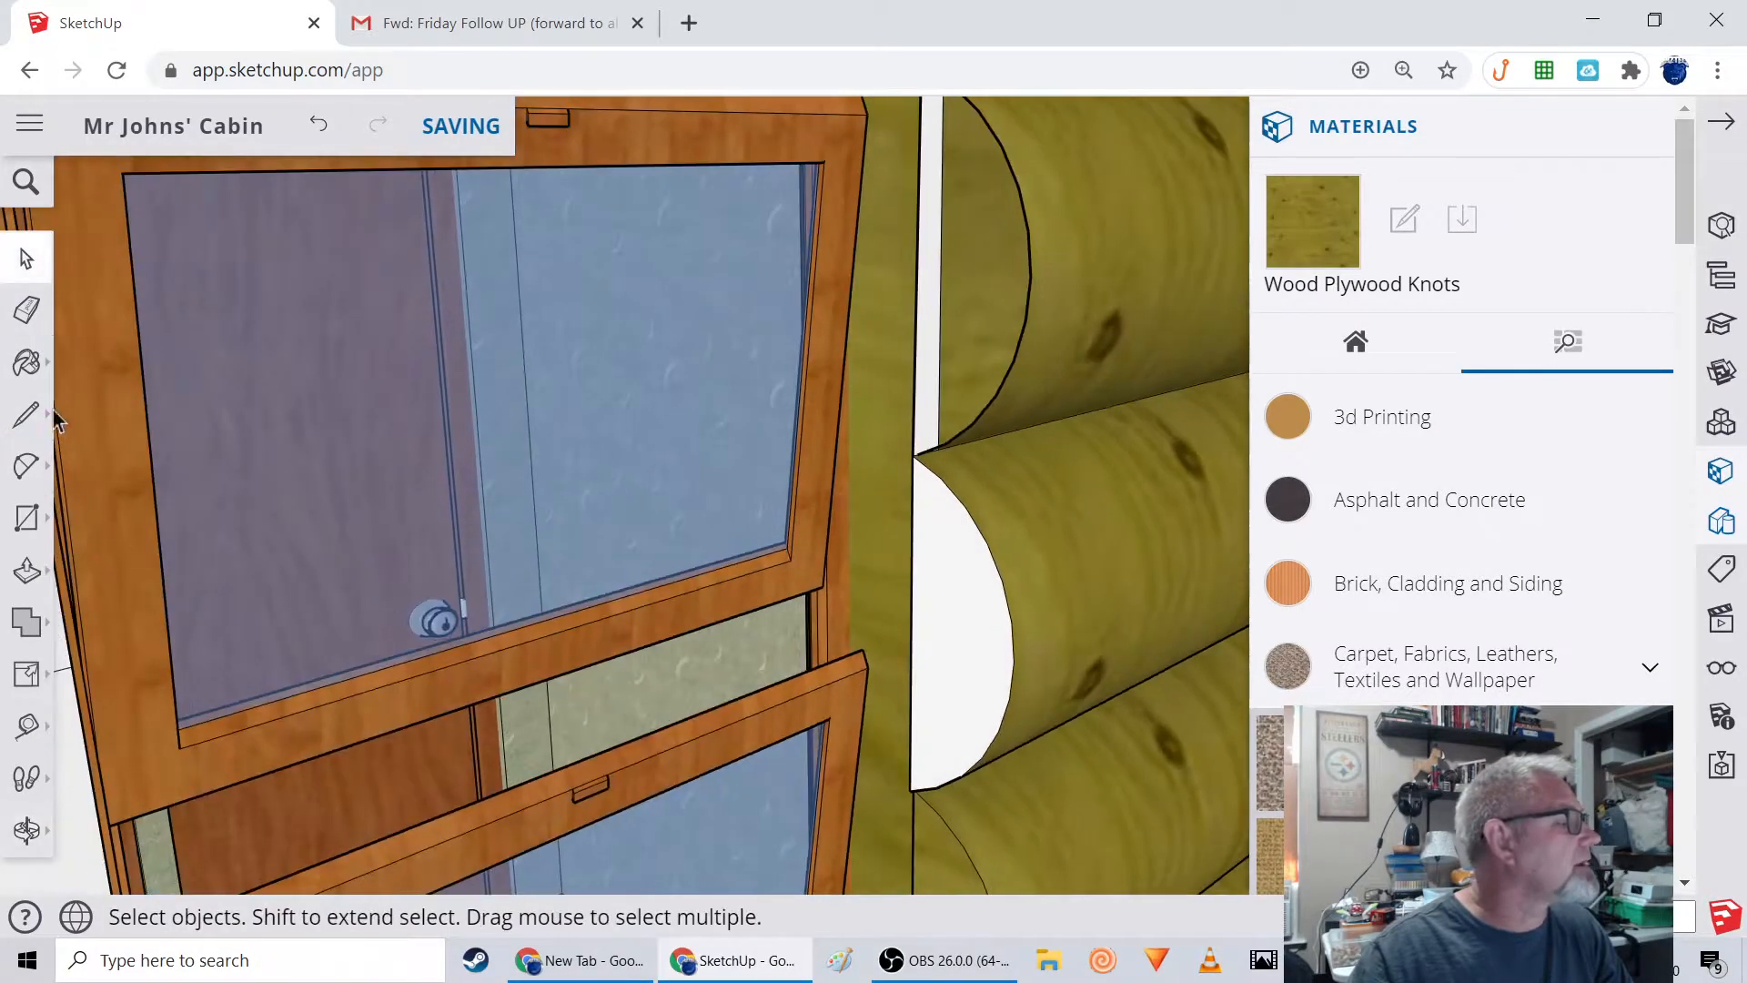
left_click(26, 362)
left_click(943, 555)
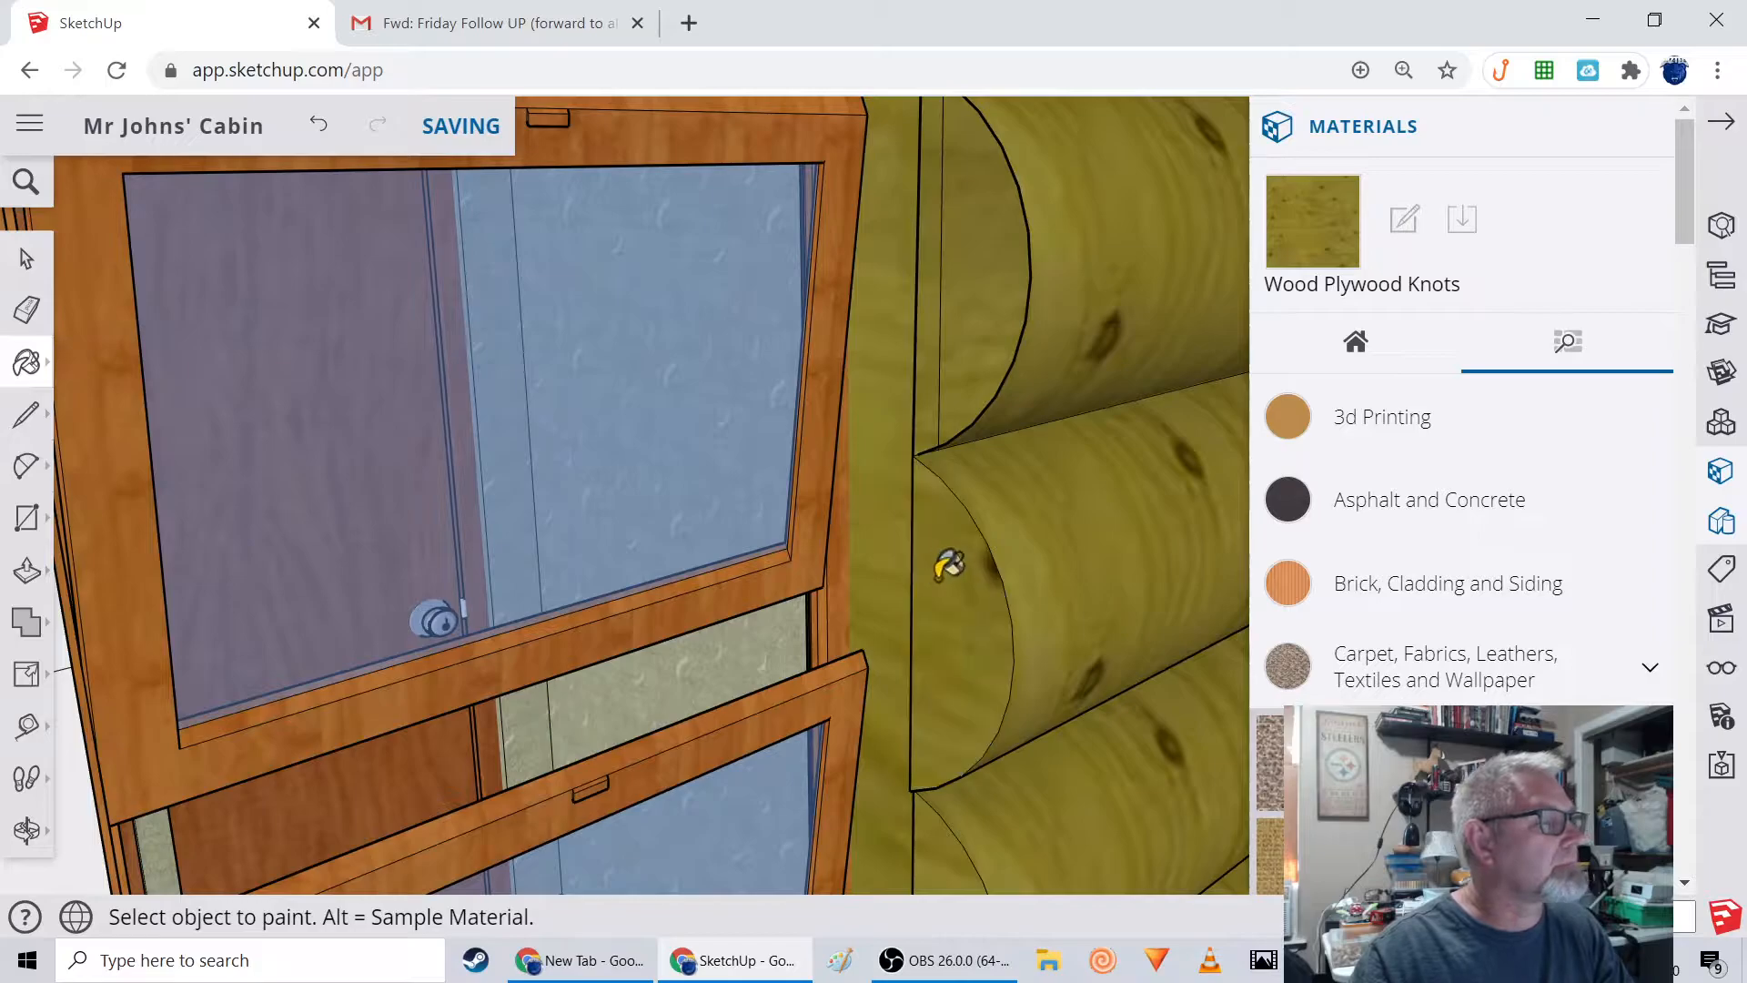
scroll(944, 558, "down", 3)
mouse_move(944, 558)
middle_mouse_down()
mouse_move(799, 570)
mouse_move(755, 516)
mouse_move(600, 541)
mouse_move(585, 506)
mouse_move(612, 502)
mouse_move(624, 538)
mouse_move(855, 537)
middle_mouse_up()
scroll(755, 516, "down", 3)
scroll(612, 501, "down", 2)
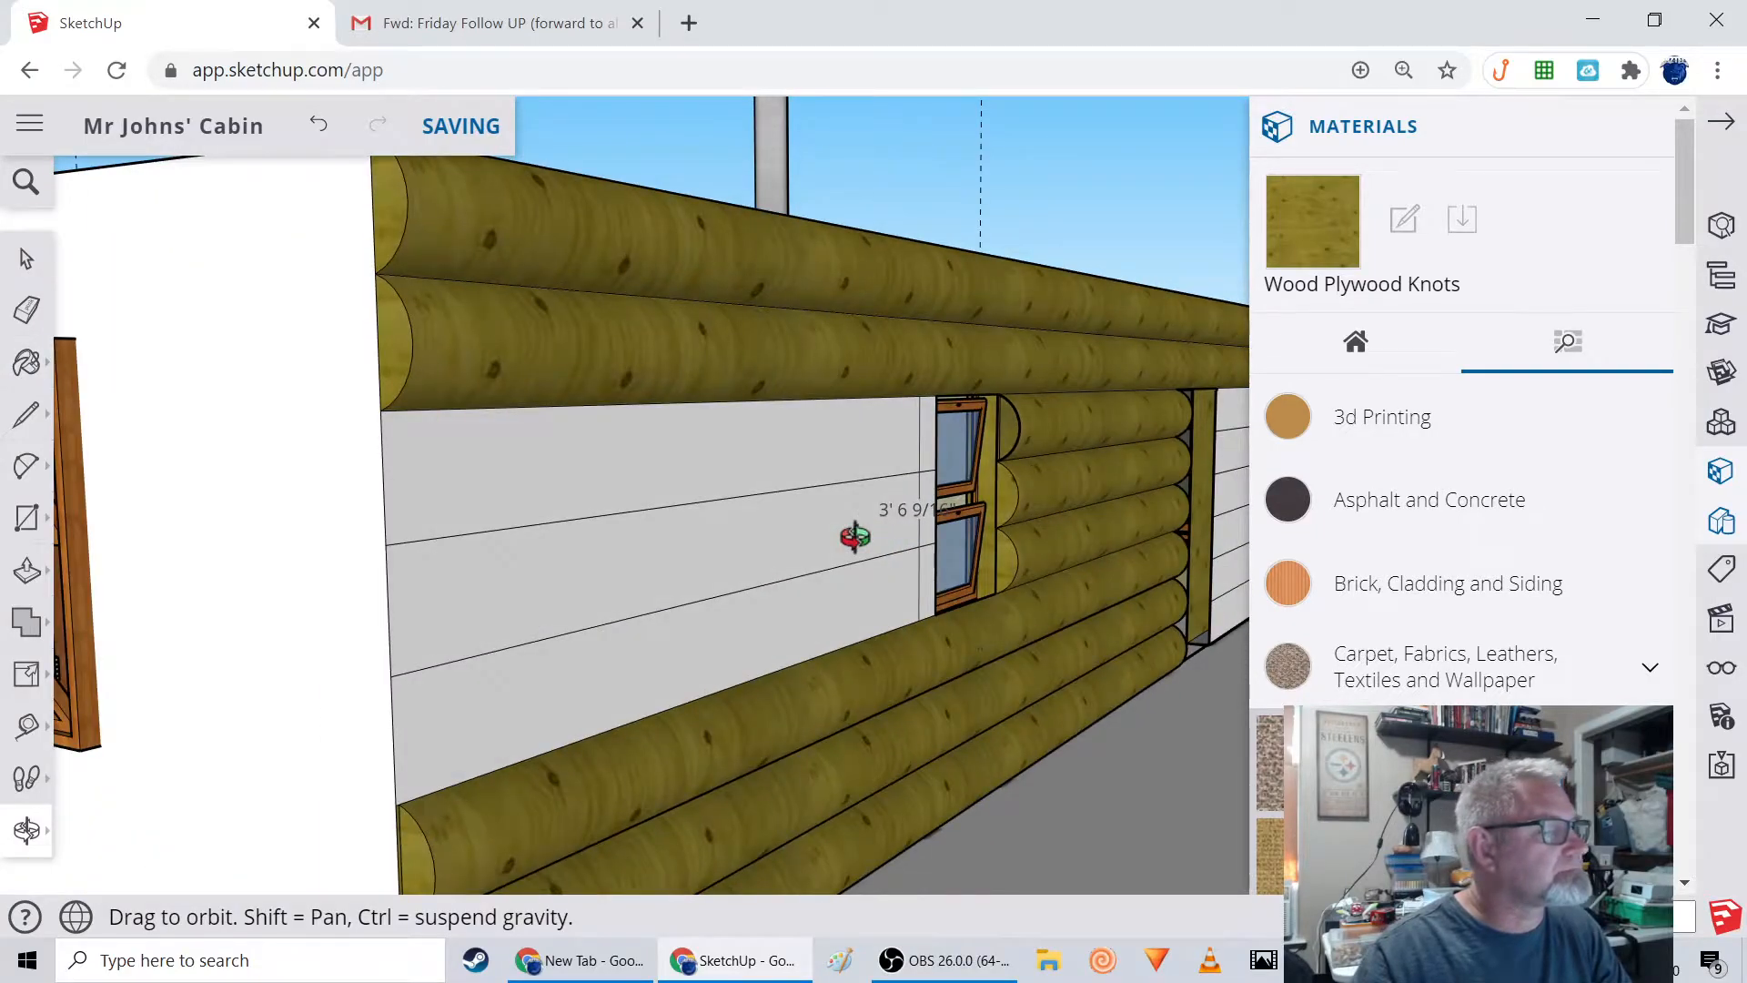
Push/Pull the gray sill strip below the awning window up to the lower edge of the window frame.
scroll(967, 546, "up", 3)
mouse_move(967, 546)
middle_mouse_down()
mouse_move(941, 576)
mouse_move(974, 655)
middle_mouse_up()
scroll(972, 654, "up", 4)
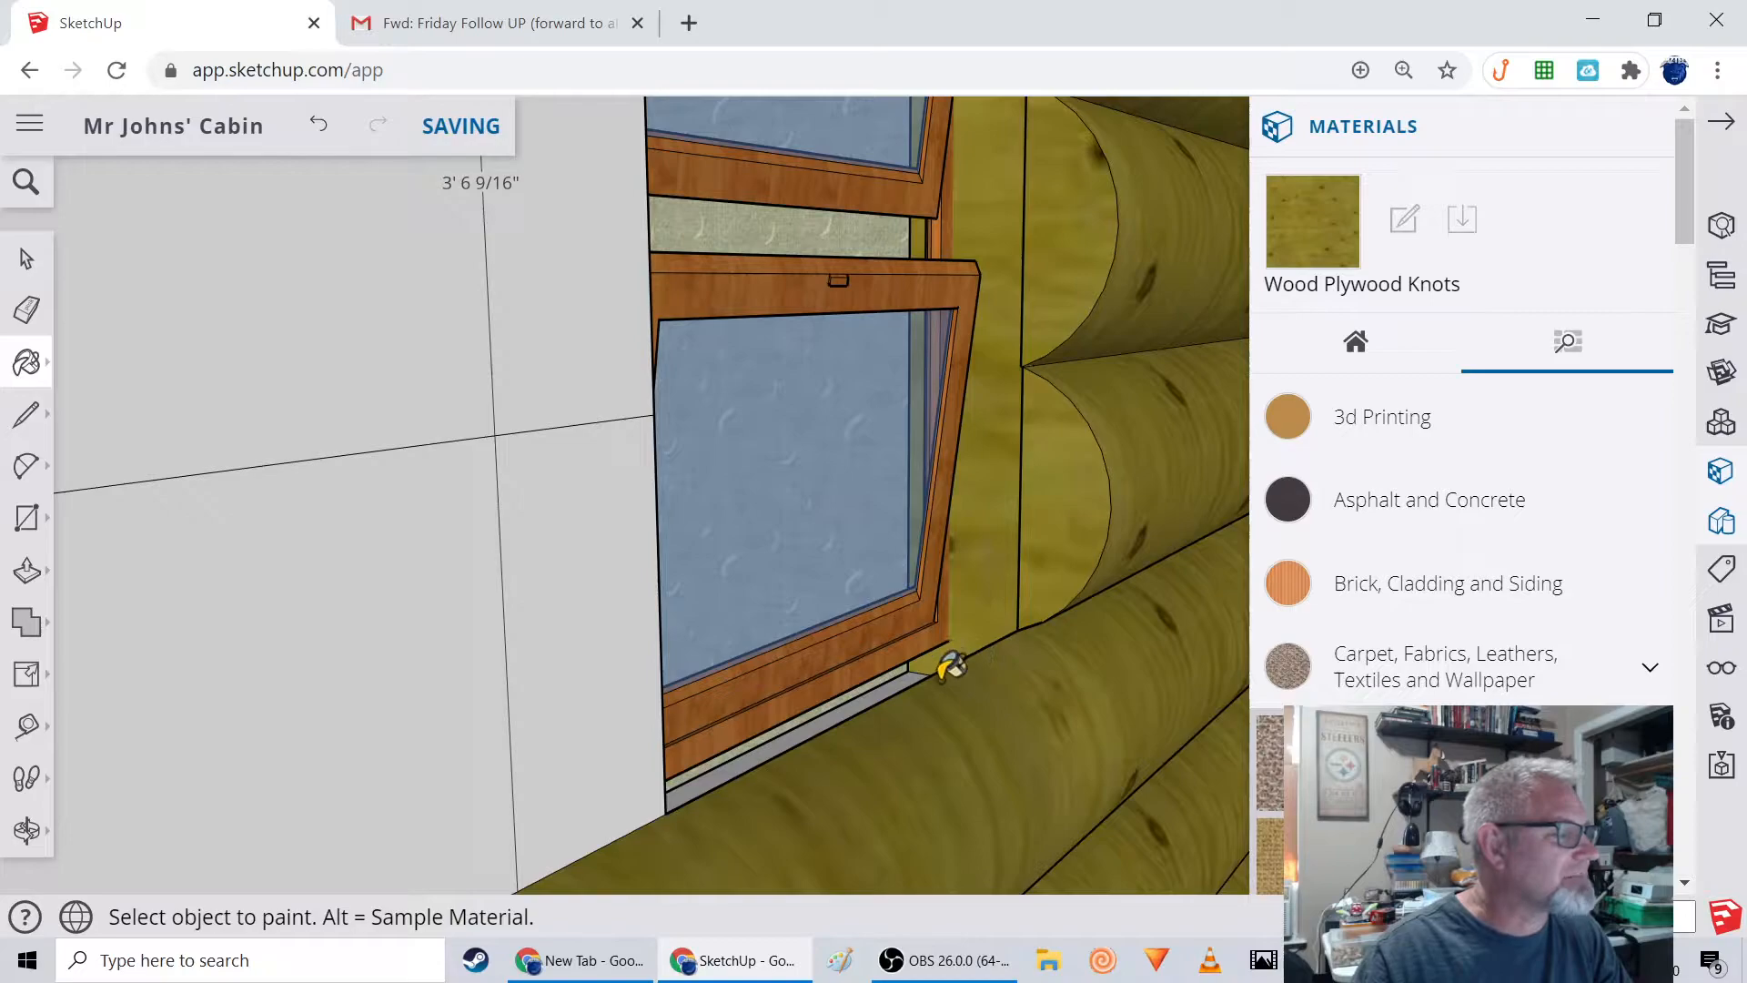
scroll(881, 681, "up", 2)
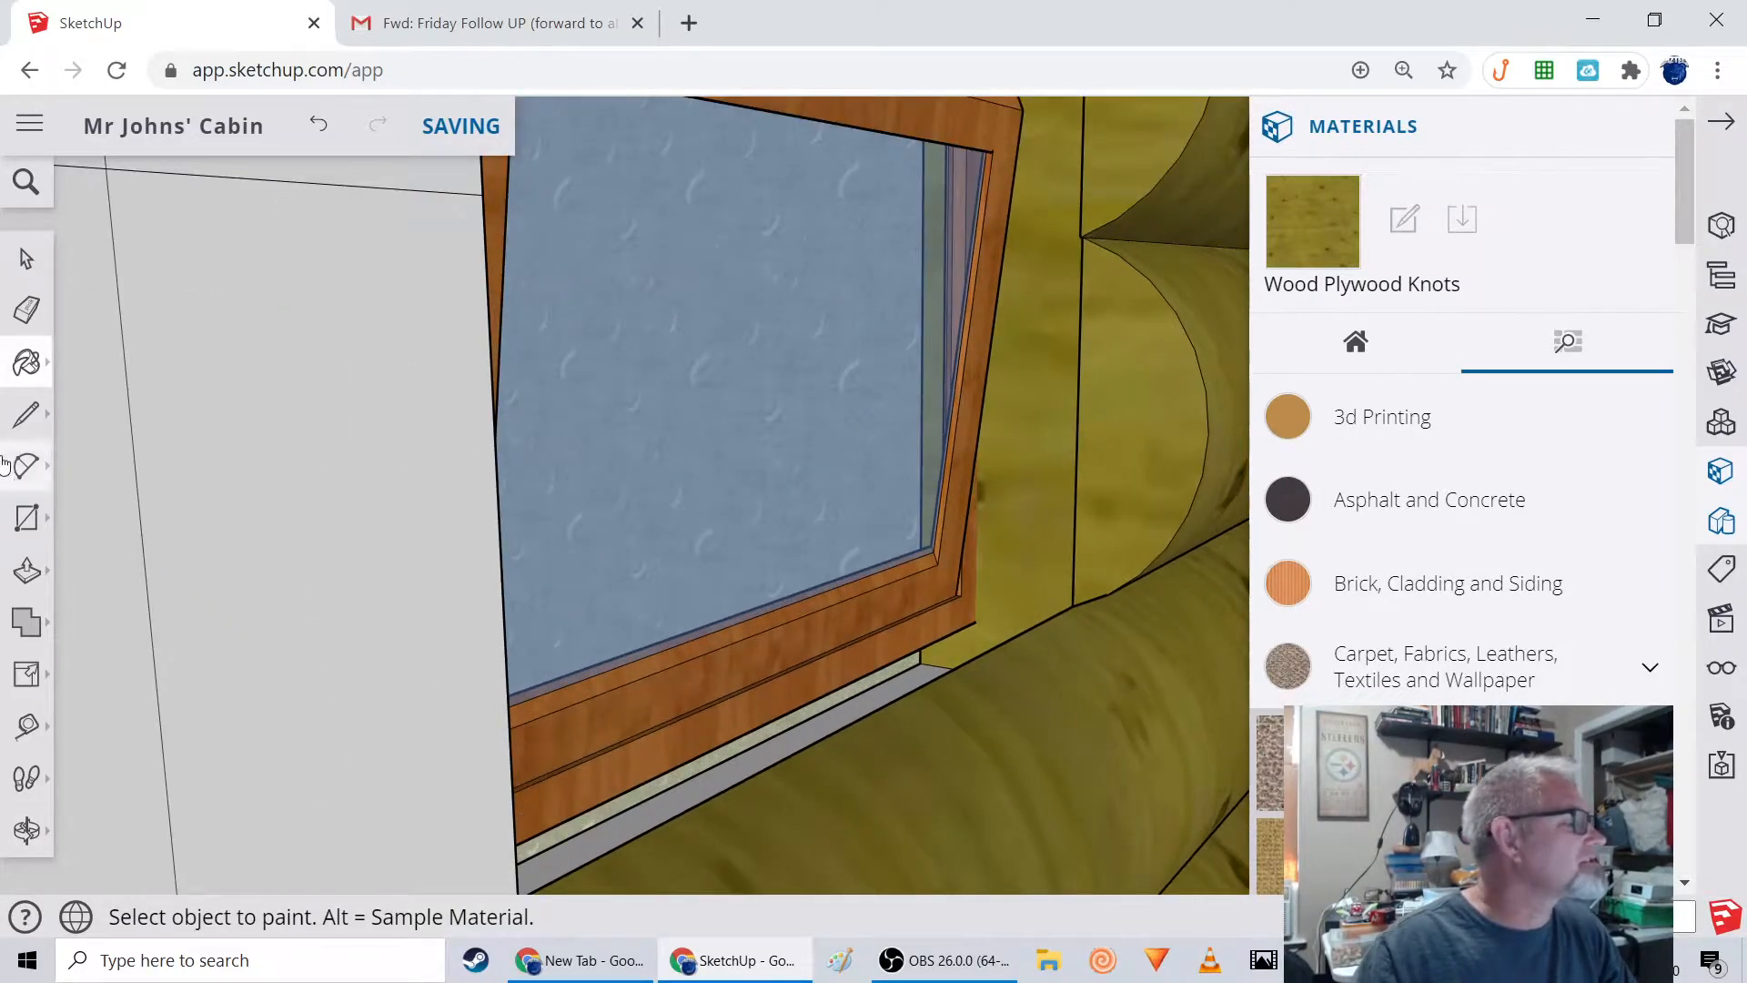
left_click(26, 571)
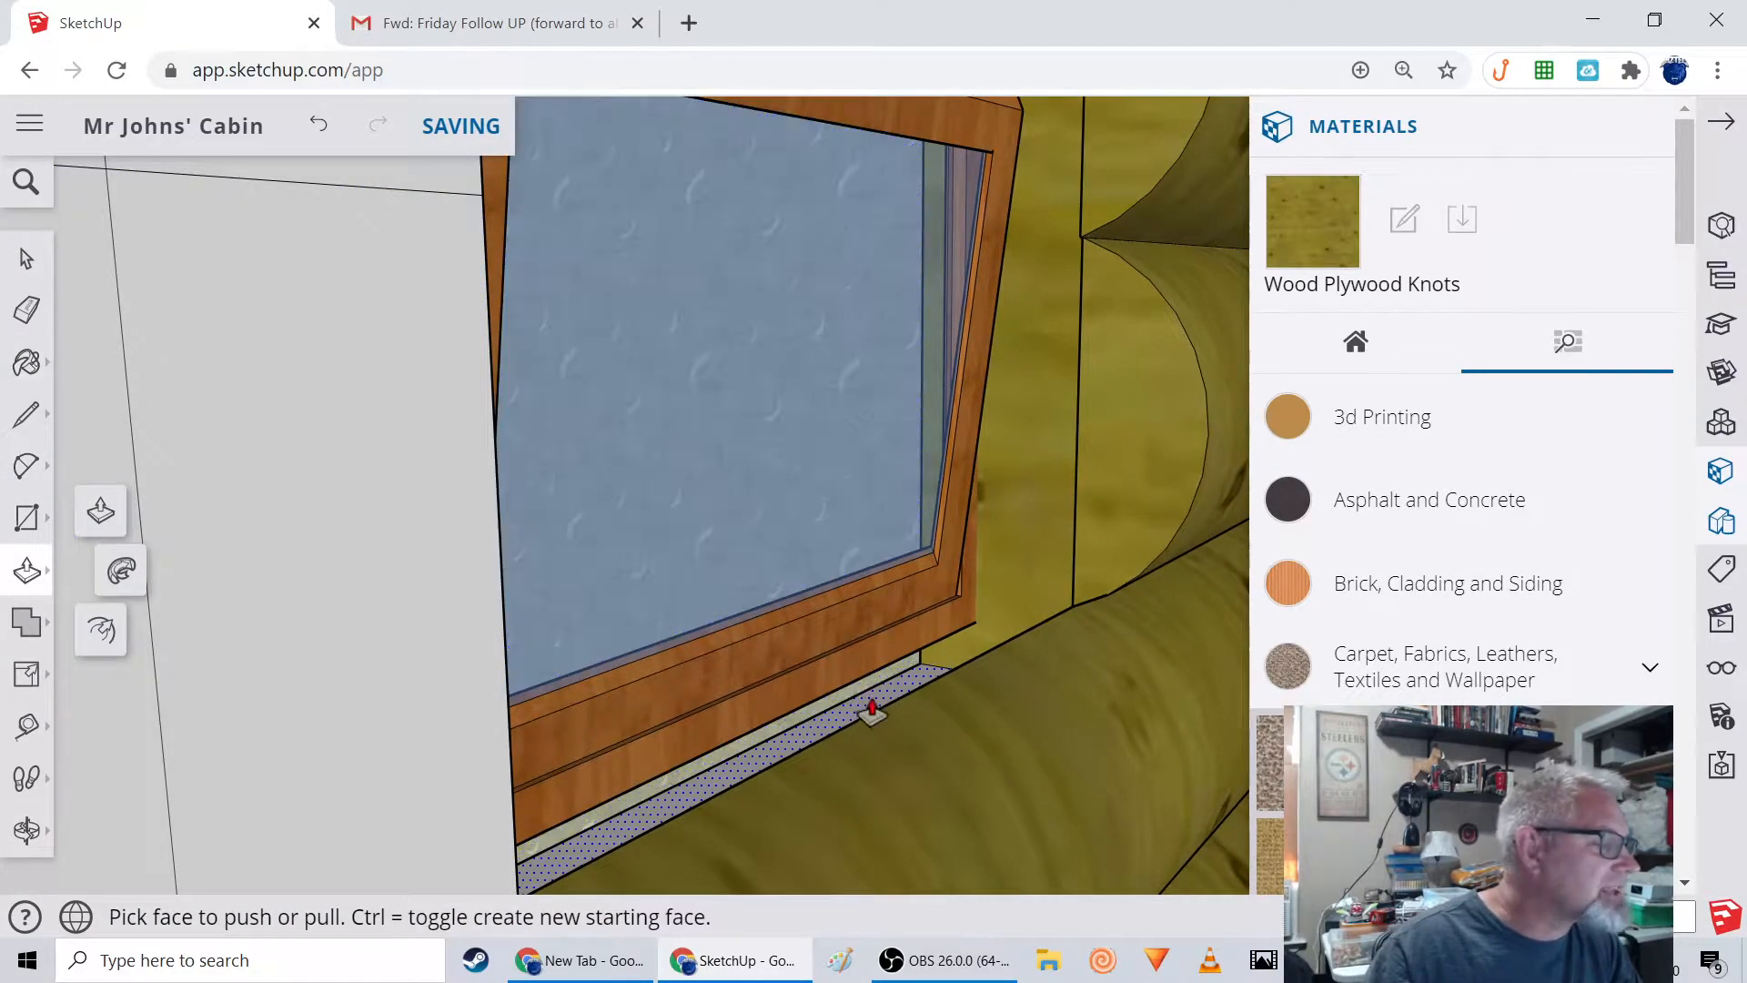
left_click(875, 703)
left_click(881, 673)
Examine the flat wall strips between the awning window and the cabin corner and the porch wall as a whole.
scroll(880, 715, "down", 2)
middle_click_drag(574, 586, 429, 585)
scroll(431, 578, "down", 1)
middle_click_drag(246, 563, 406, 496)
scroll(417, 487, "down", 2)
middle_click_drag(167, 465, 172, 440)
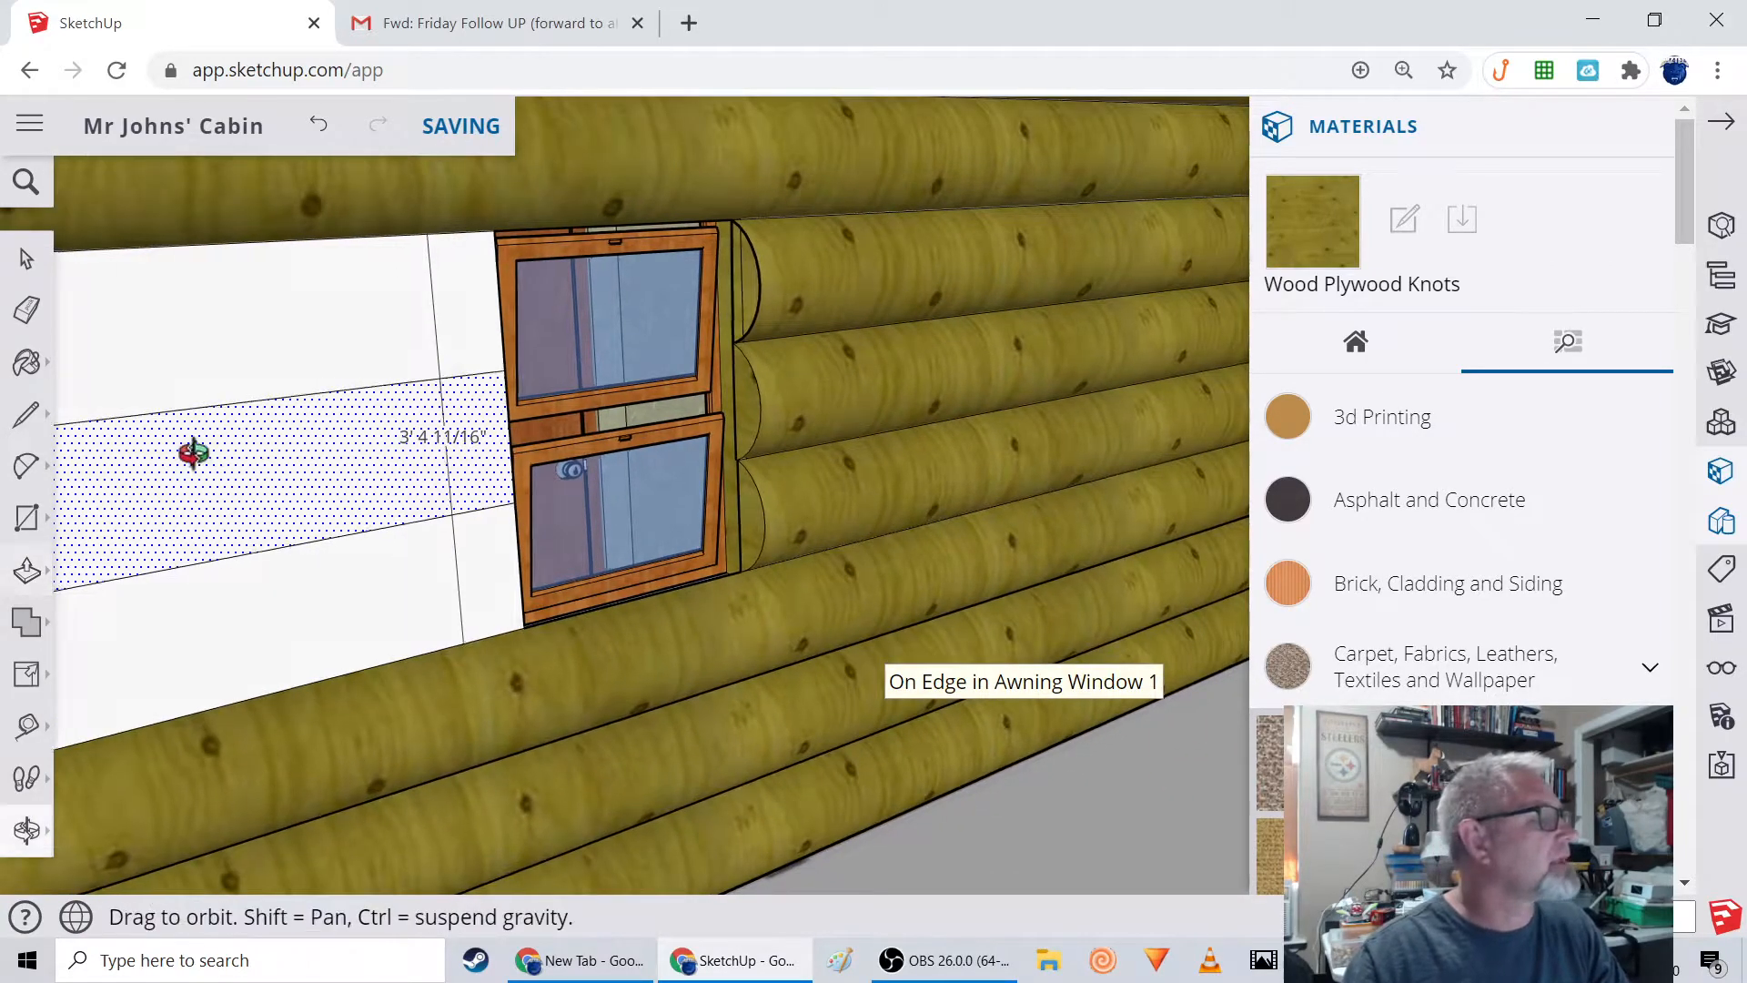
scroll(222, 445, "down", 3)
middle_click_drag(222, 498, 596, 509)
scroll(296, 492, "down", 4)
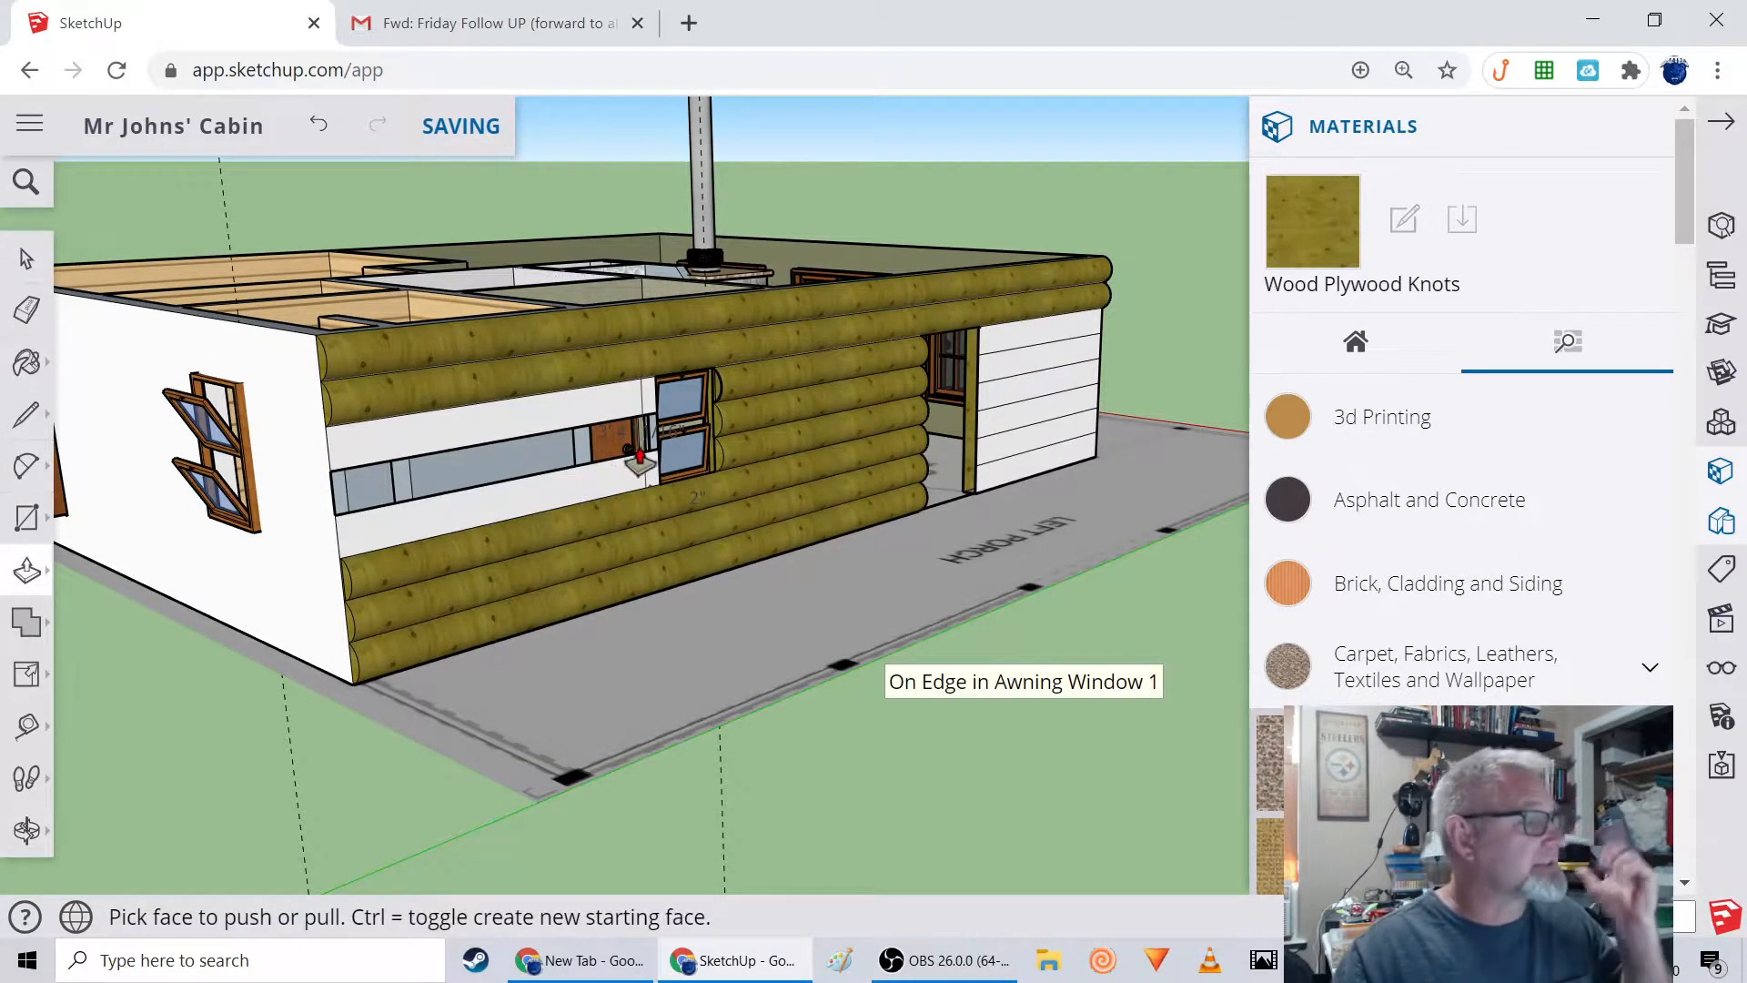
Draw a vertical edge at the cabin corner to close the open middle wall strip beside the awning window.
scroll(510, 488, "up", 5)
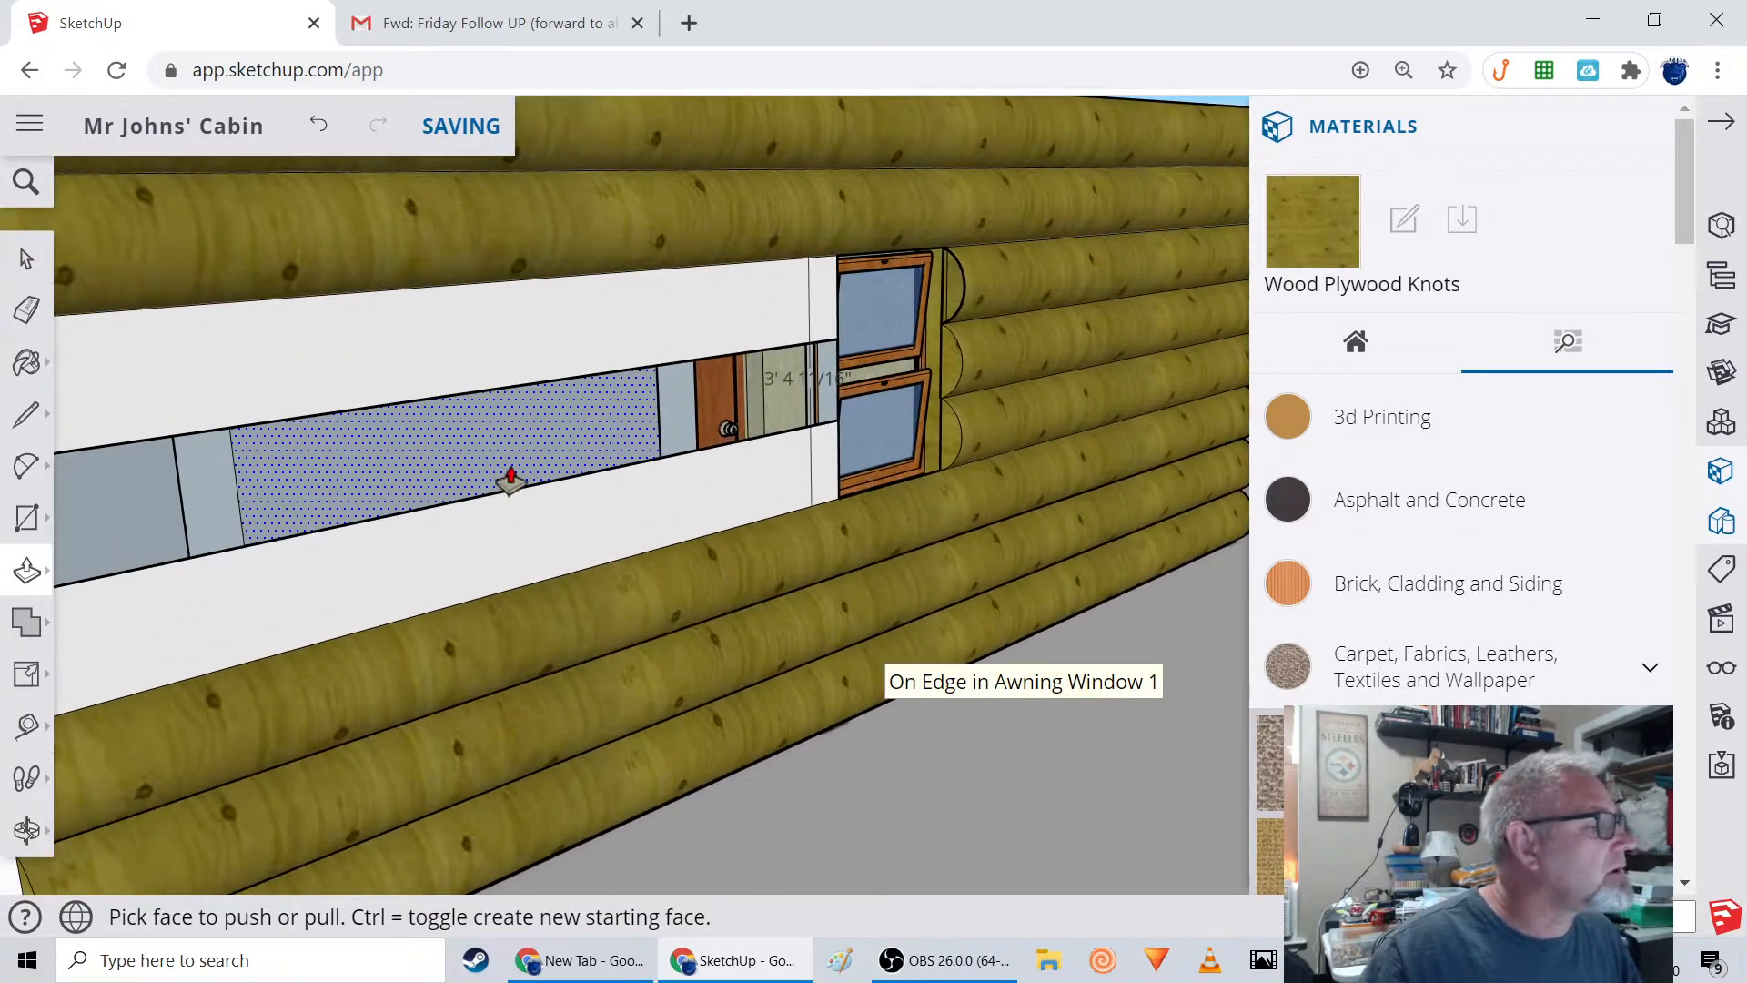
scroll(509, 480, "down", 4)
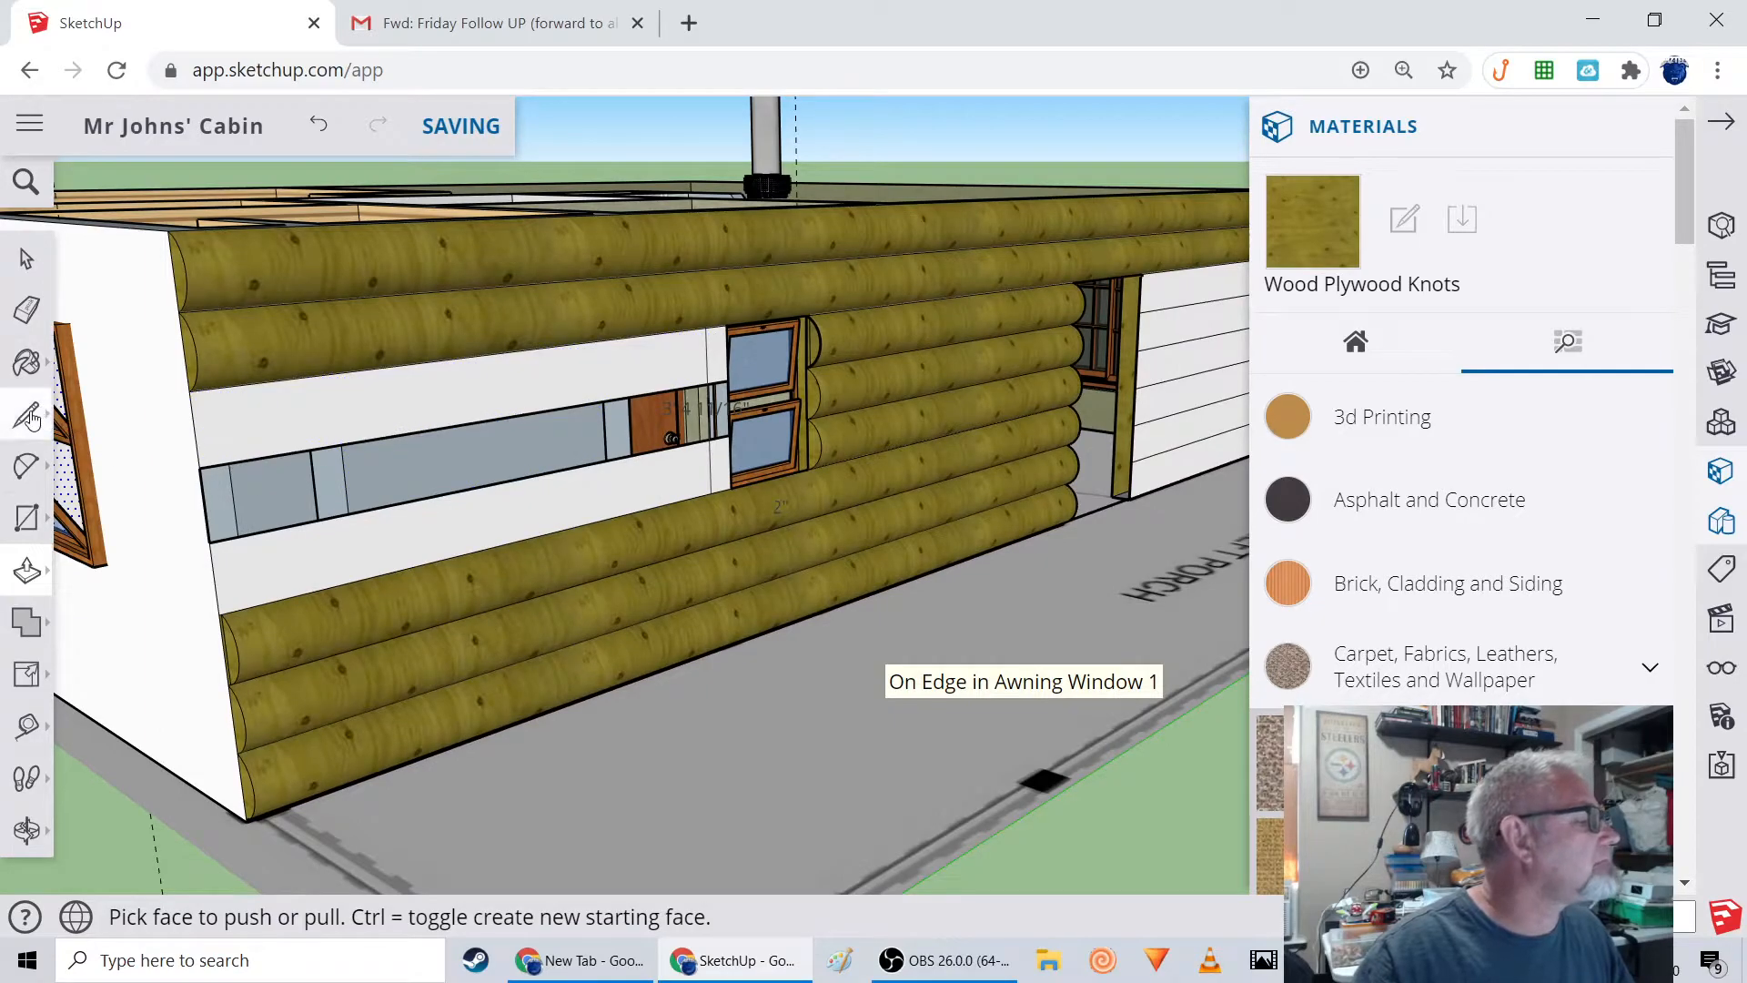
left_click(26, 414)
left_click(199, 467)
left_click(209, 541)
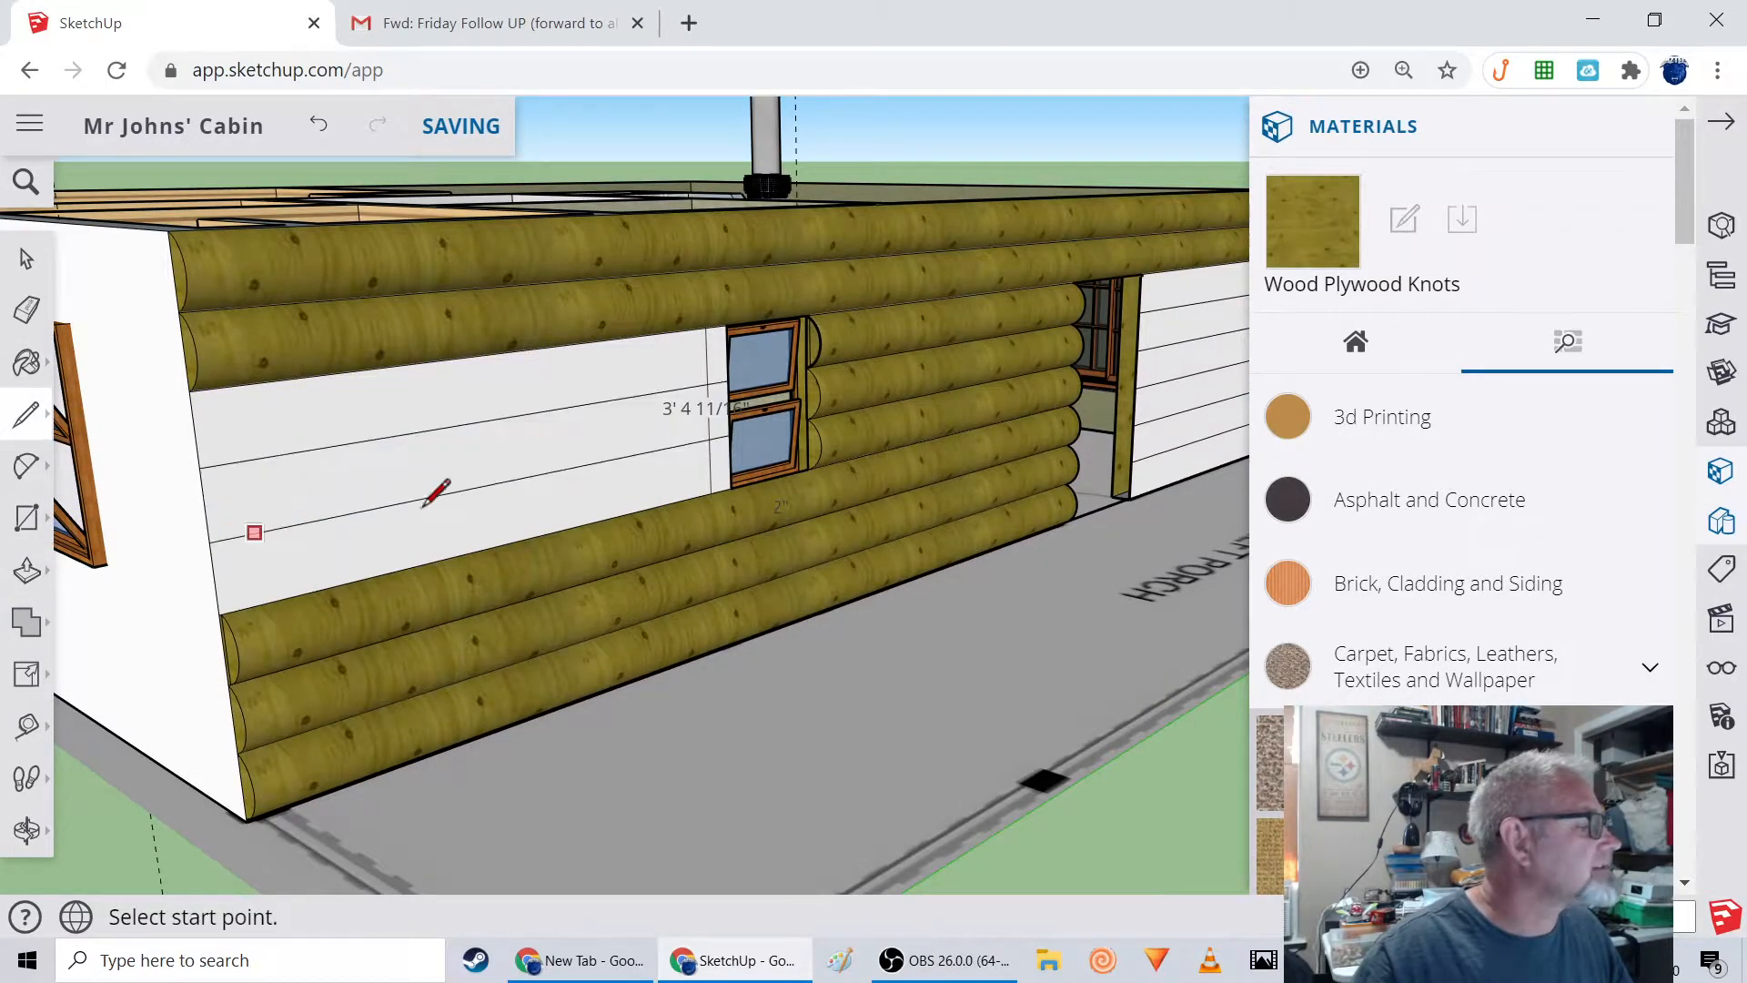
scroll(592, 522, "down", 2)
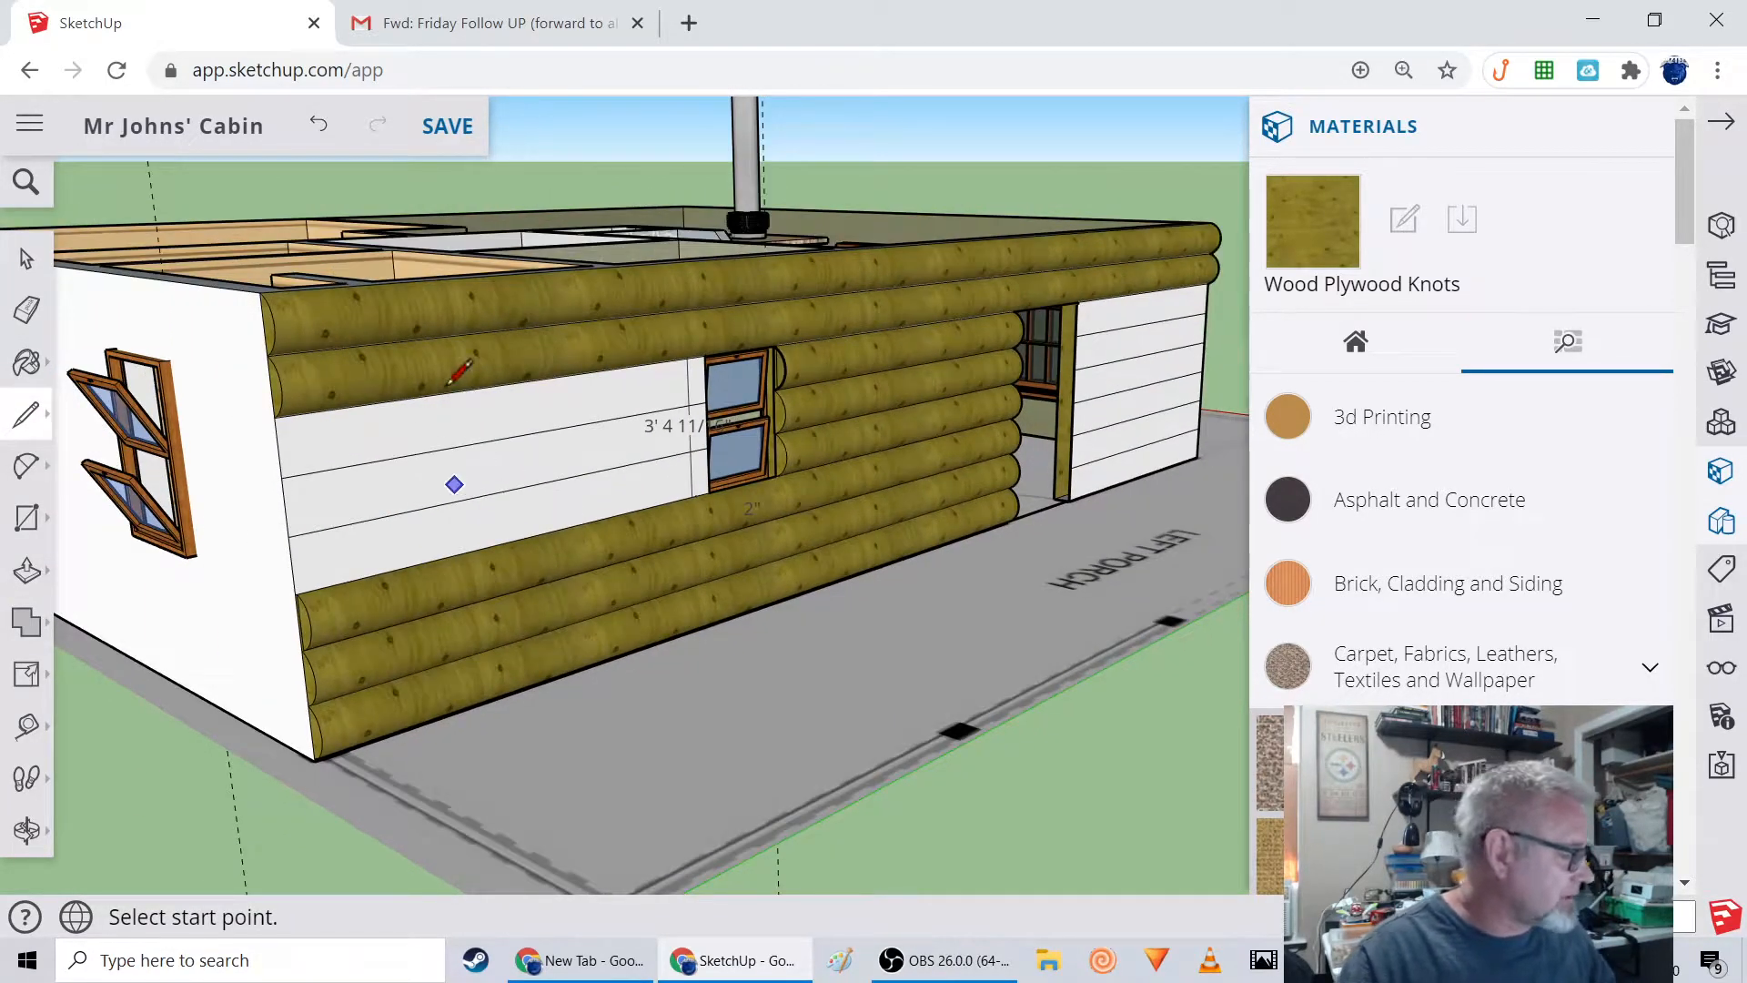
Try to copy the top cut log next to the awning window and paste it onto the bare wall beyond the window.
key("space")
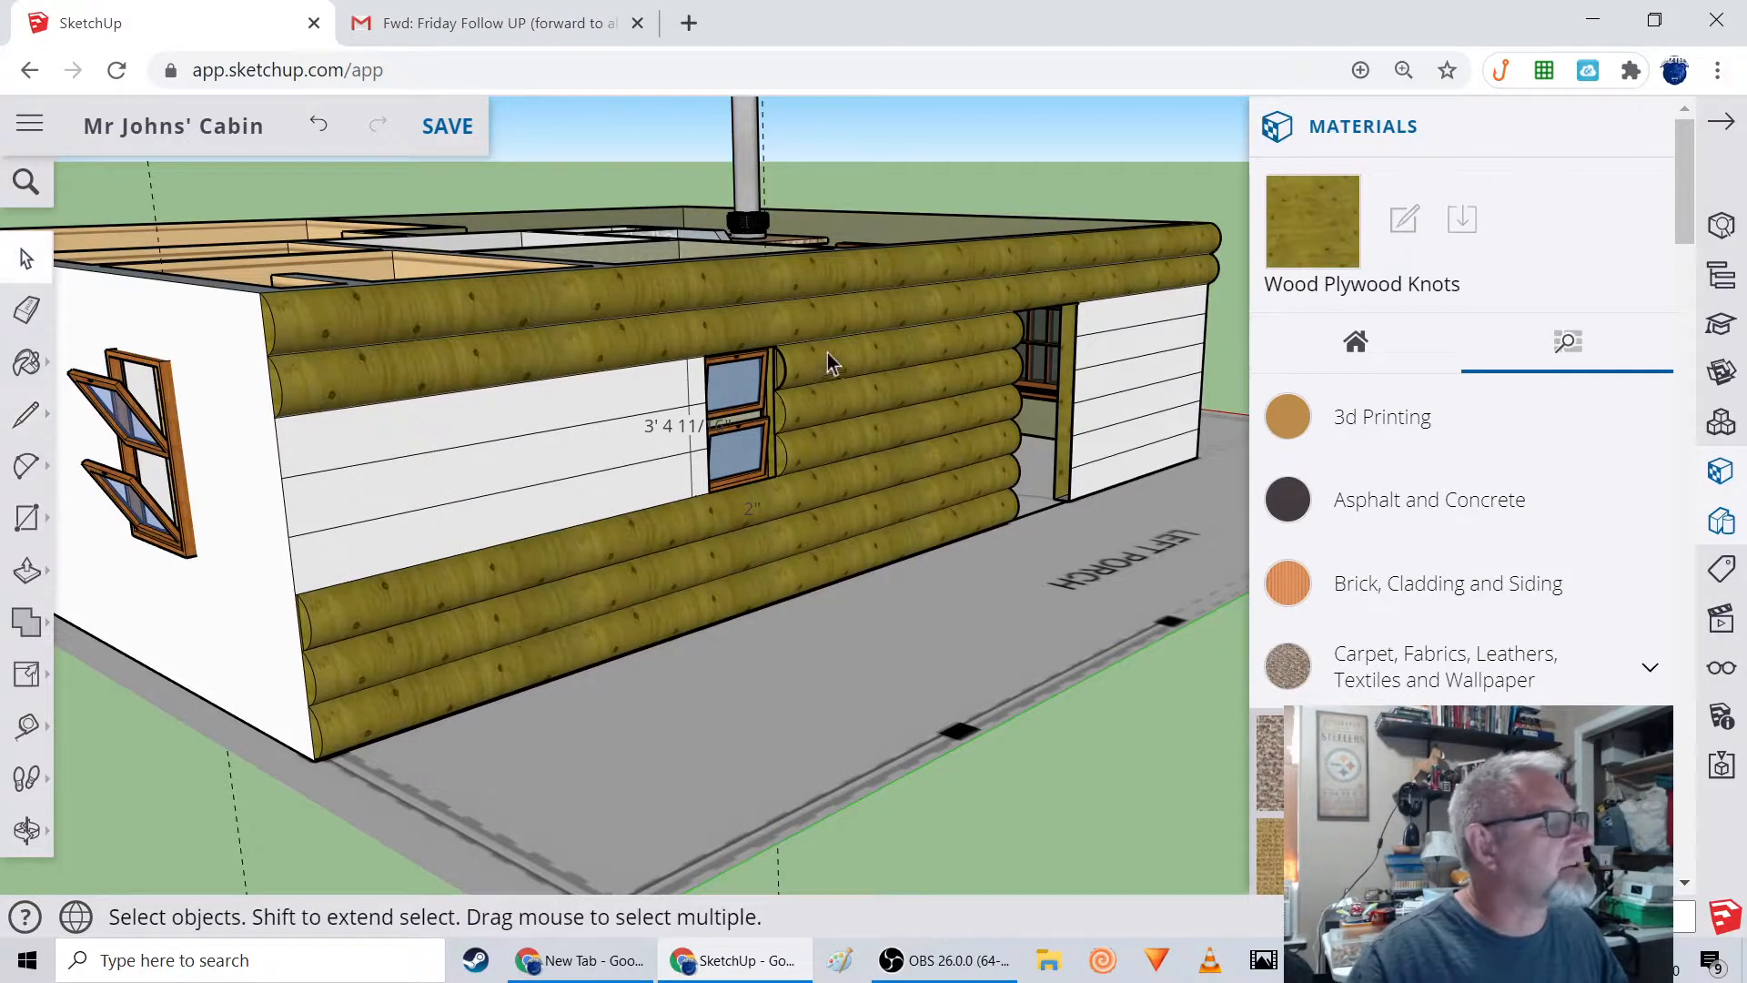
middle_click_drag(895, 435, 711, 421)
scroll(701, 409, "up", 4)
middle_click_drag(646, 346, 624, 300)
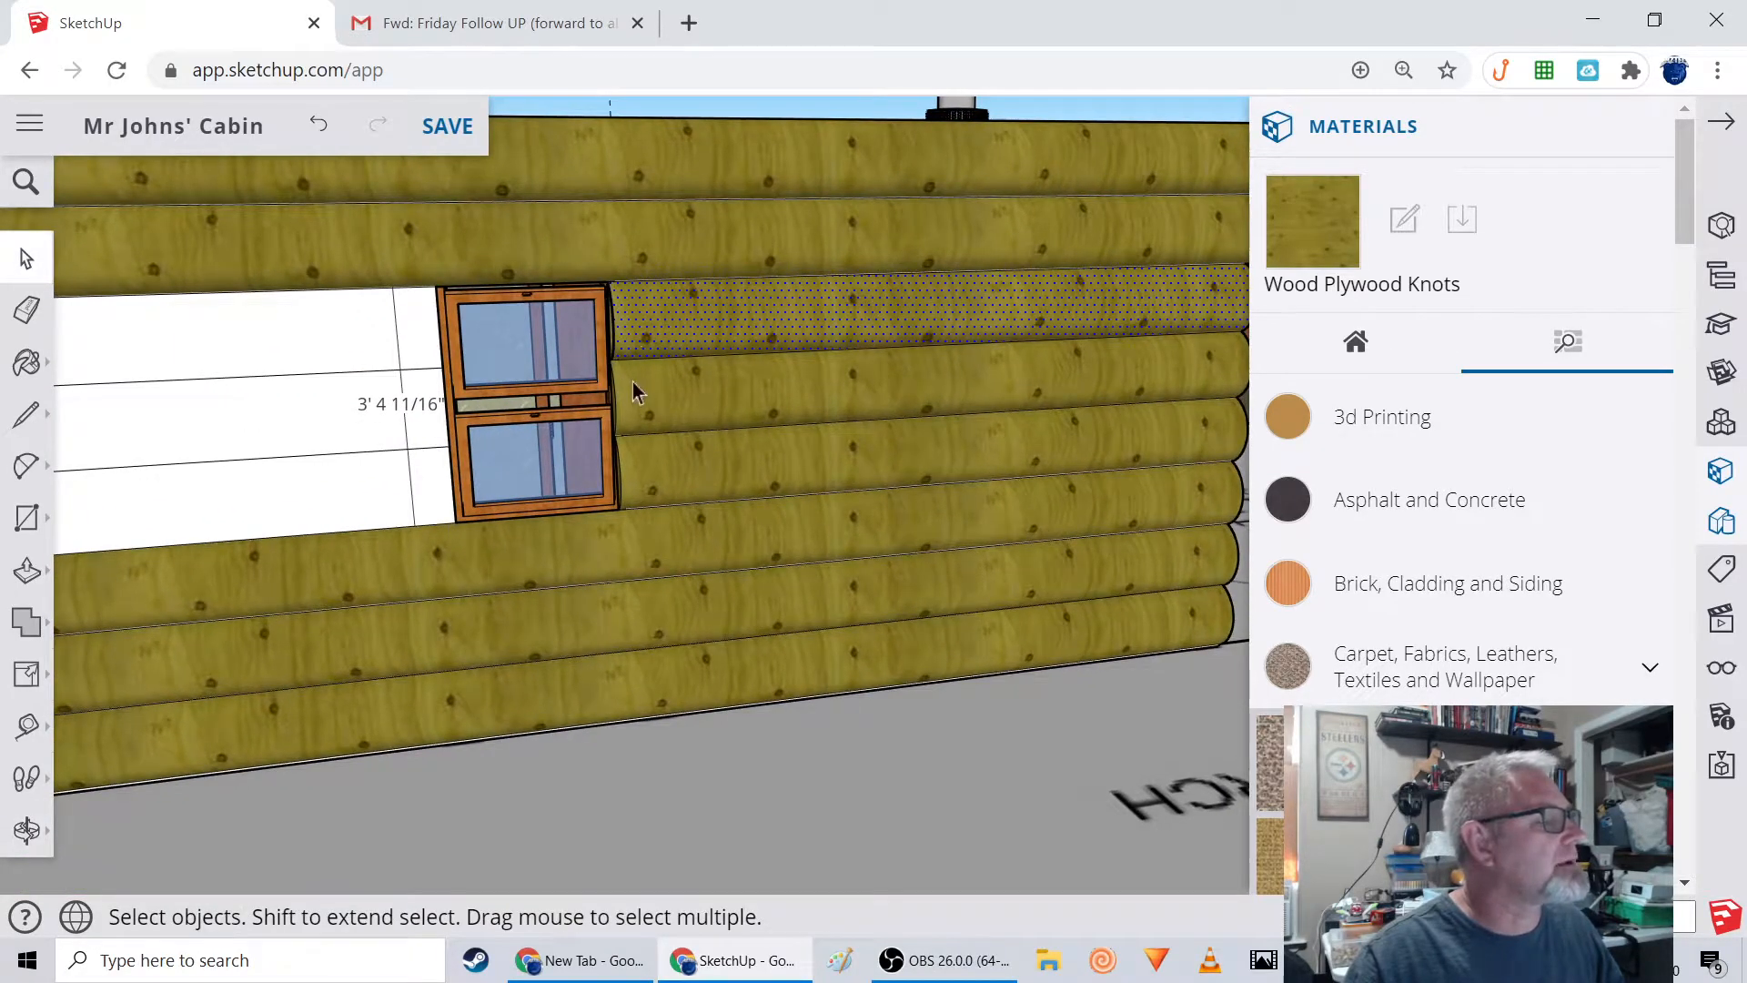
scroll(672, 394, "down", 8)
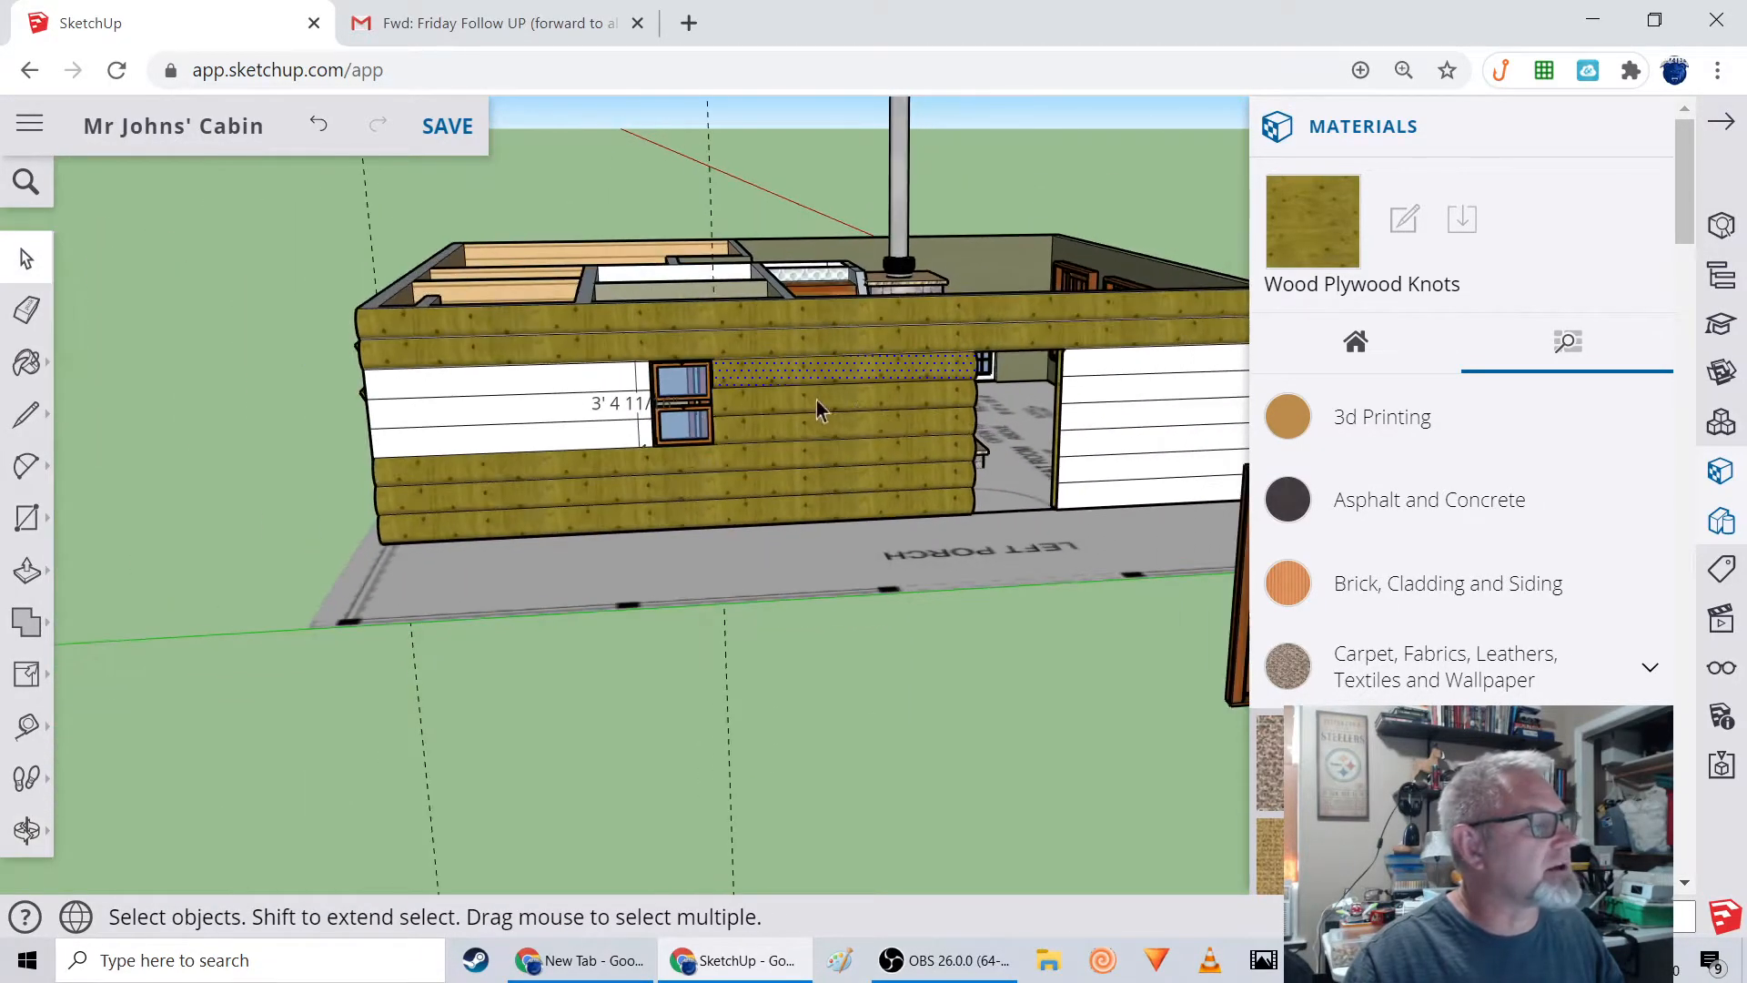
scroll(797, 391, "up", 6)
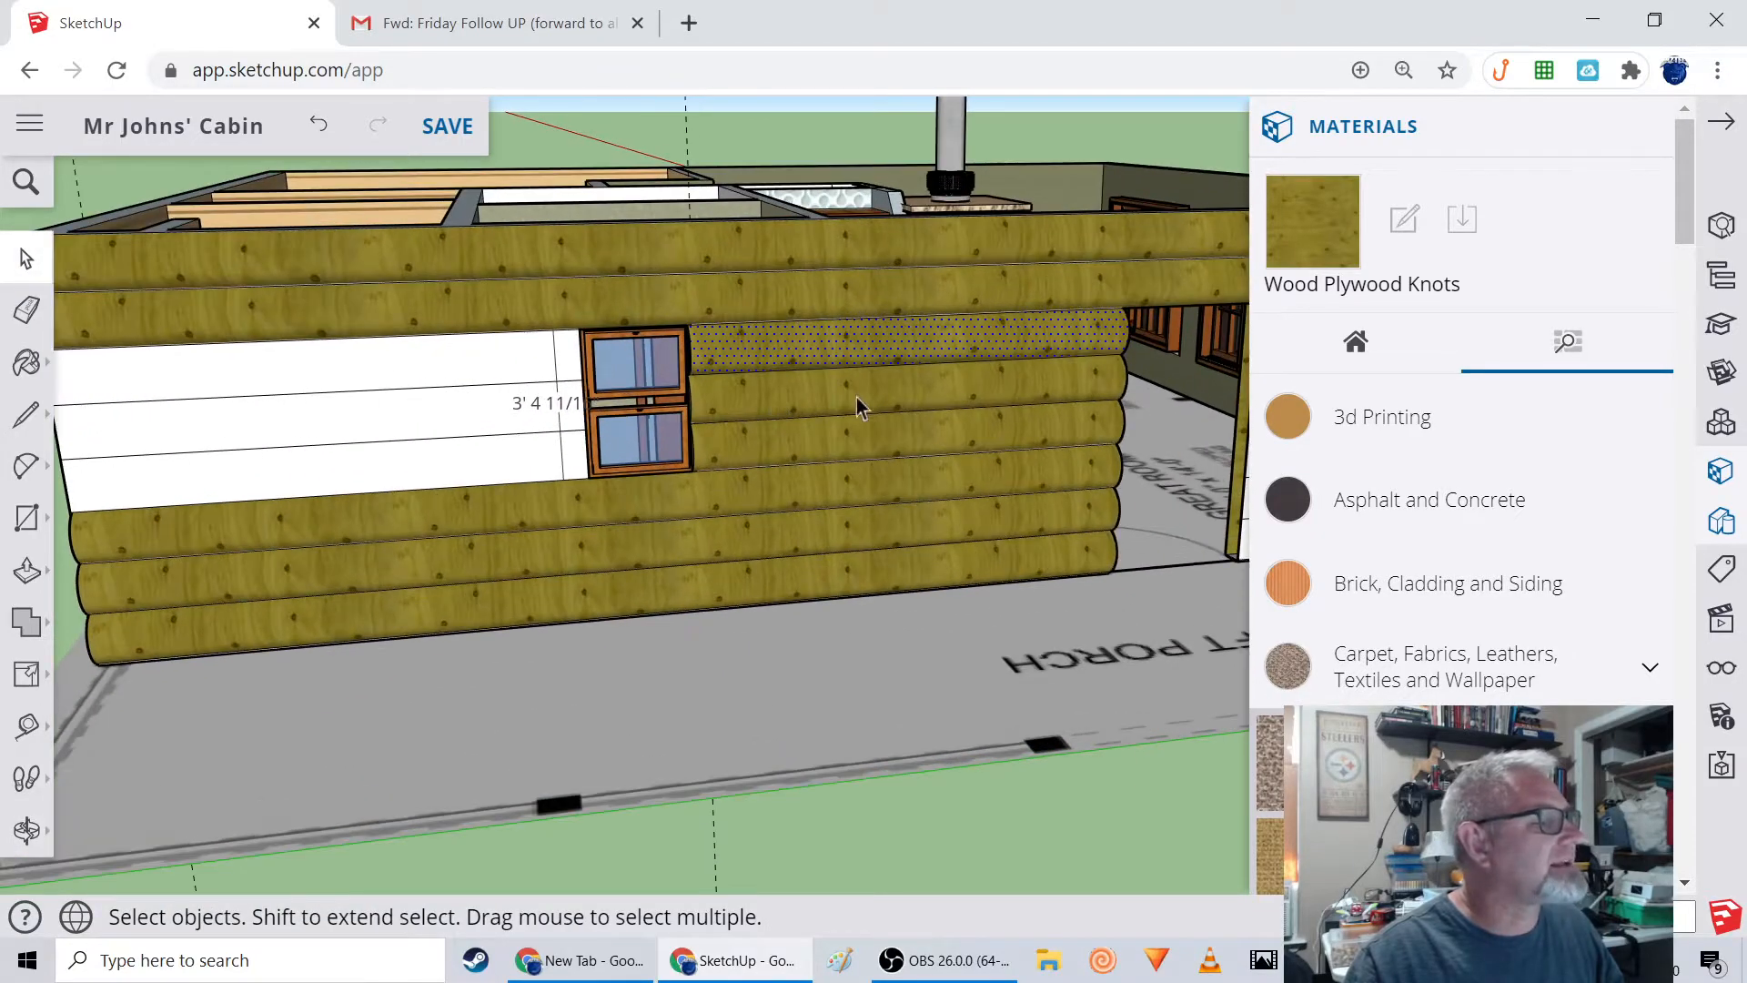
middle_click_drag(863, 406, 591, 309)
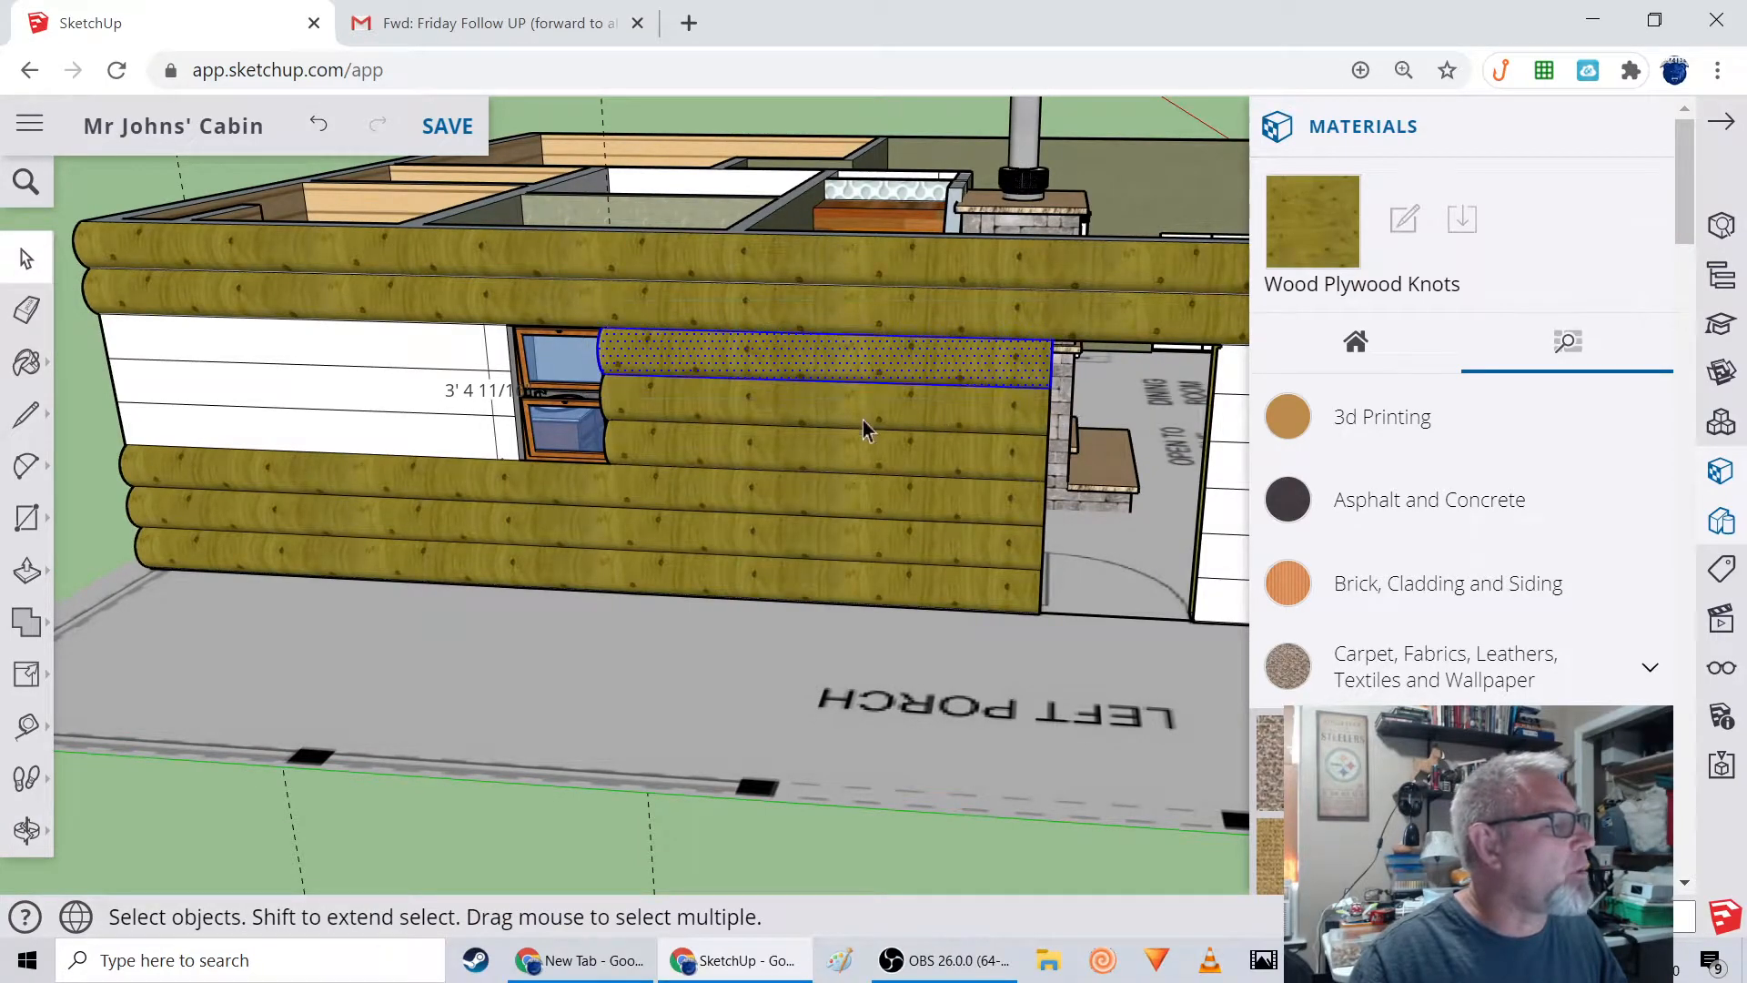
right_click(758, 362)
left_click(826, 573)
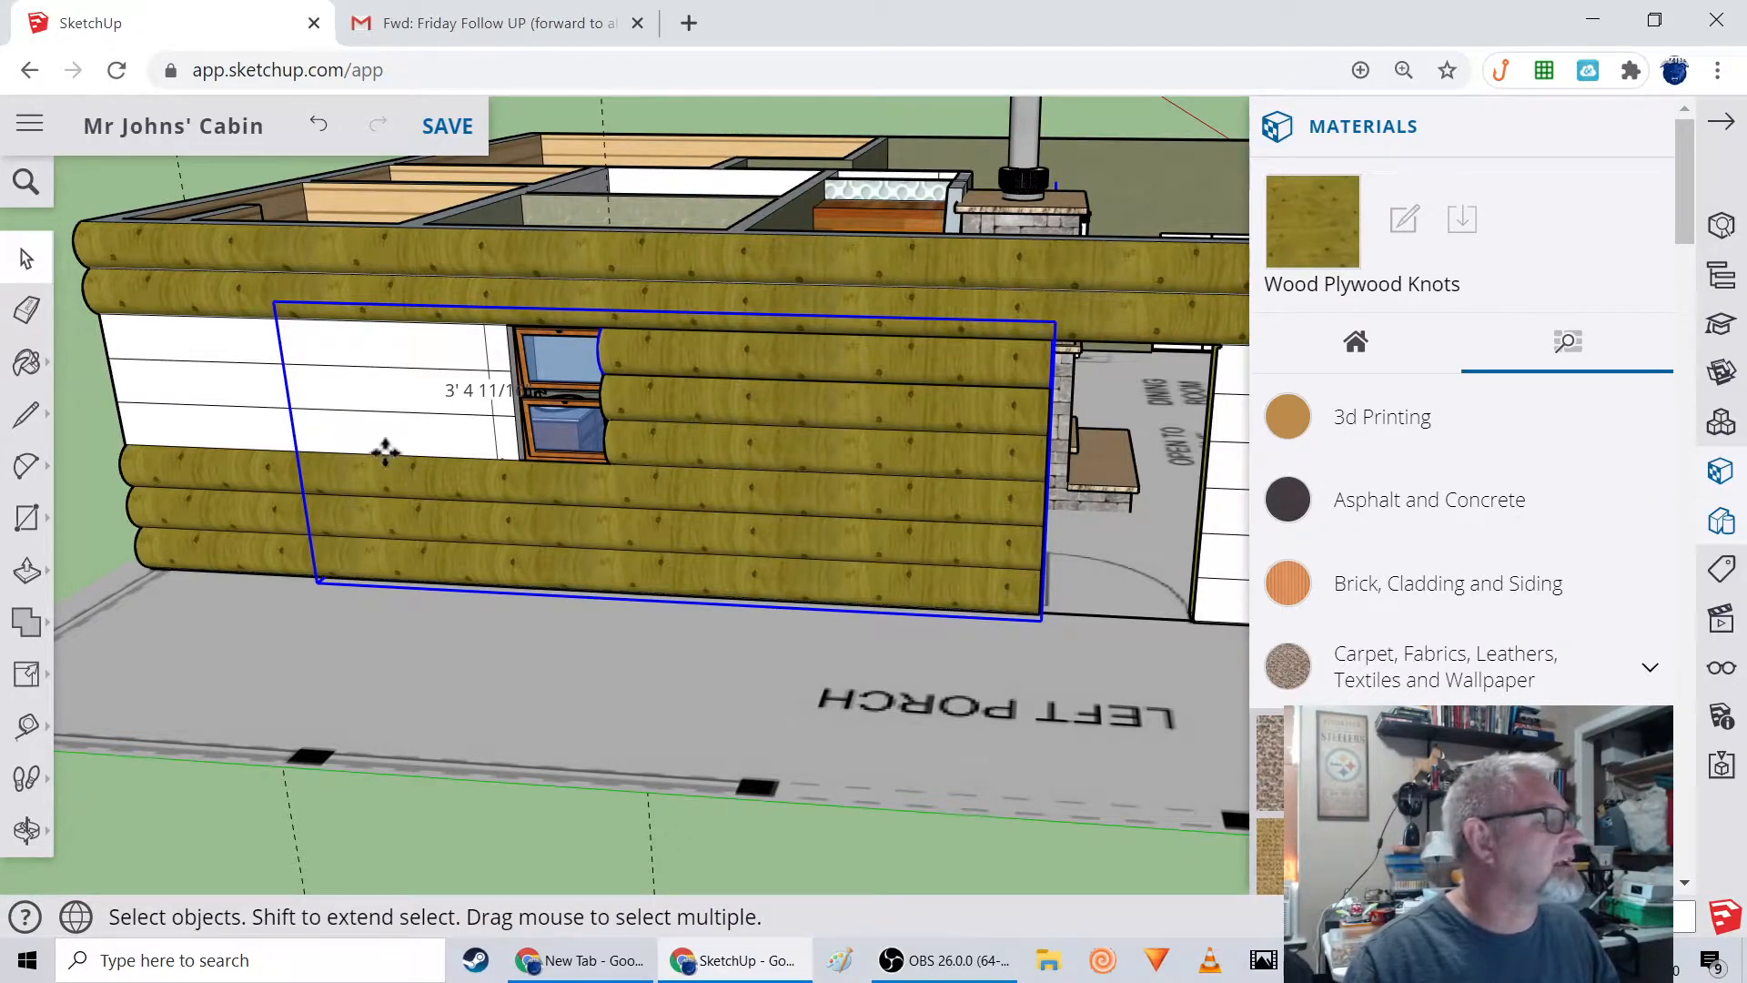
key("ctrl+v")
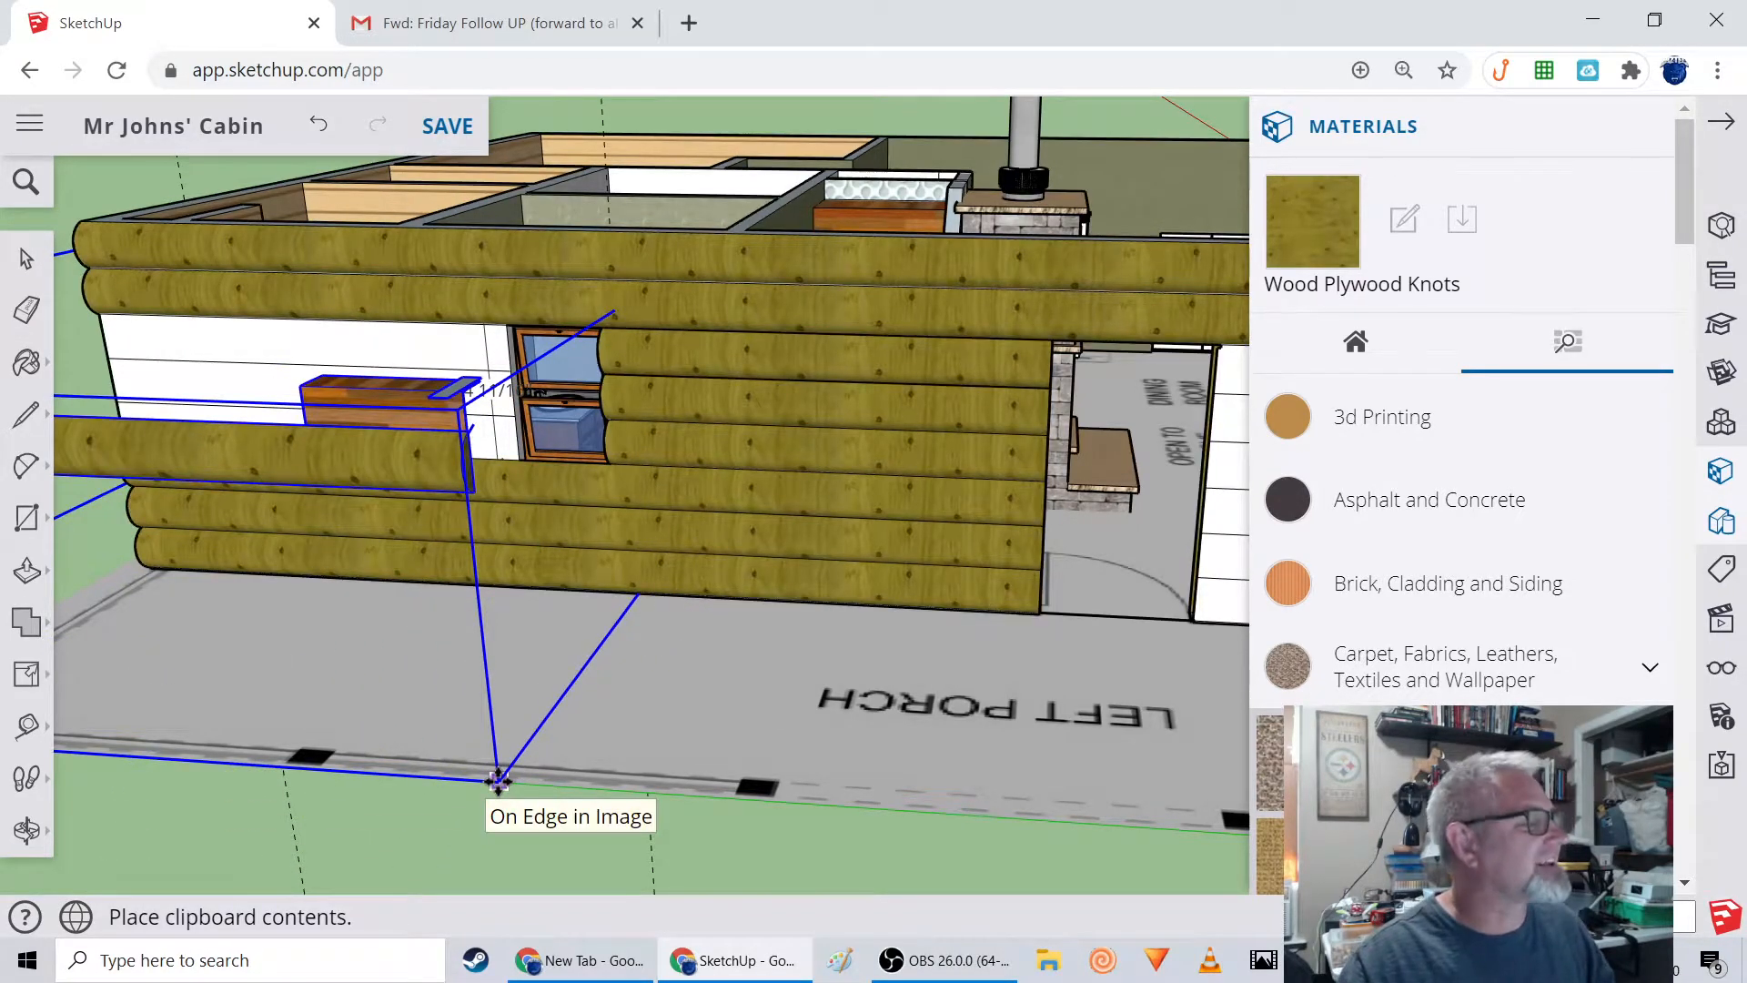
key("Escape")
Draw a half-round arc at the cabin corner across the end of the top bare strip, matching the existing log profiles.
middle_click_drag(624, 531, 896, 544)
middle_click_drag(725, 586, 810, 582)
scroll(699, 587, "up", 3)
middle_click_drag(605, 536, 637, 530)
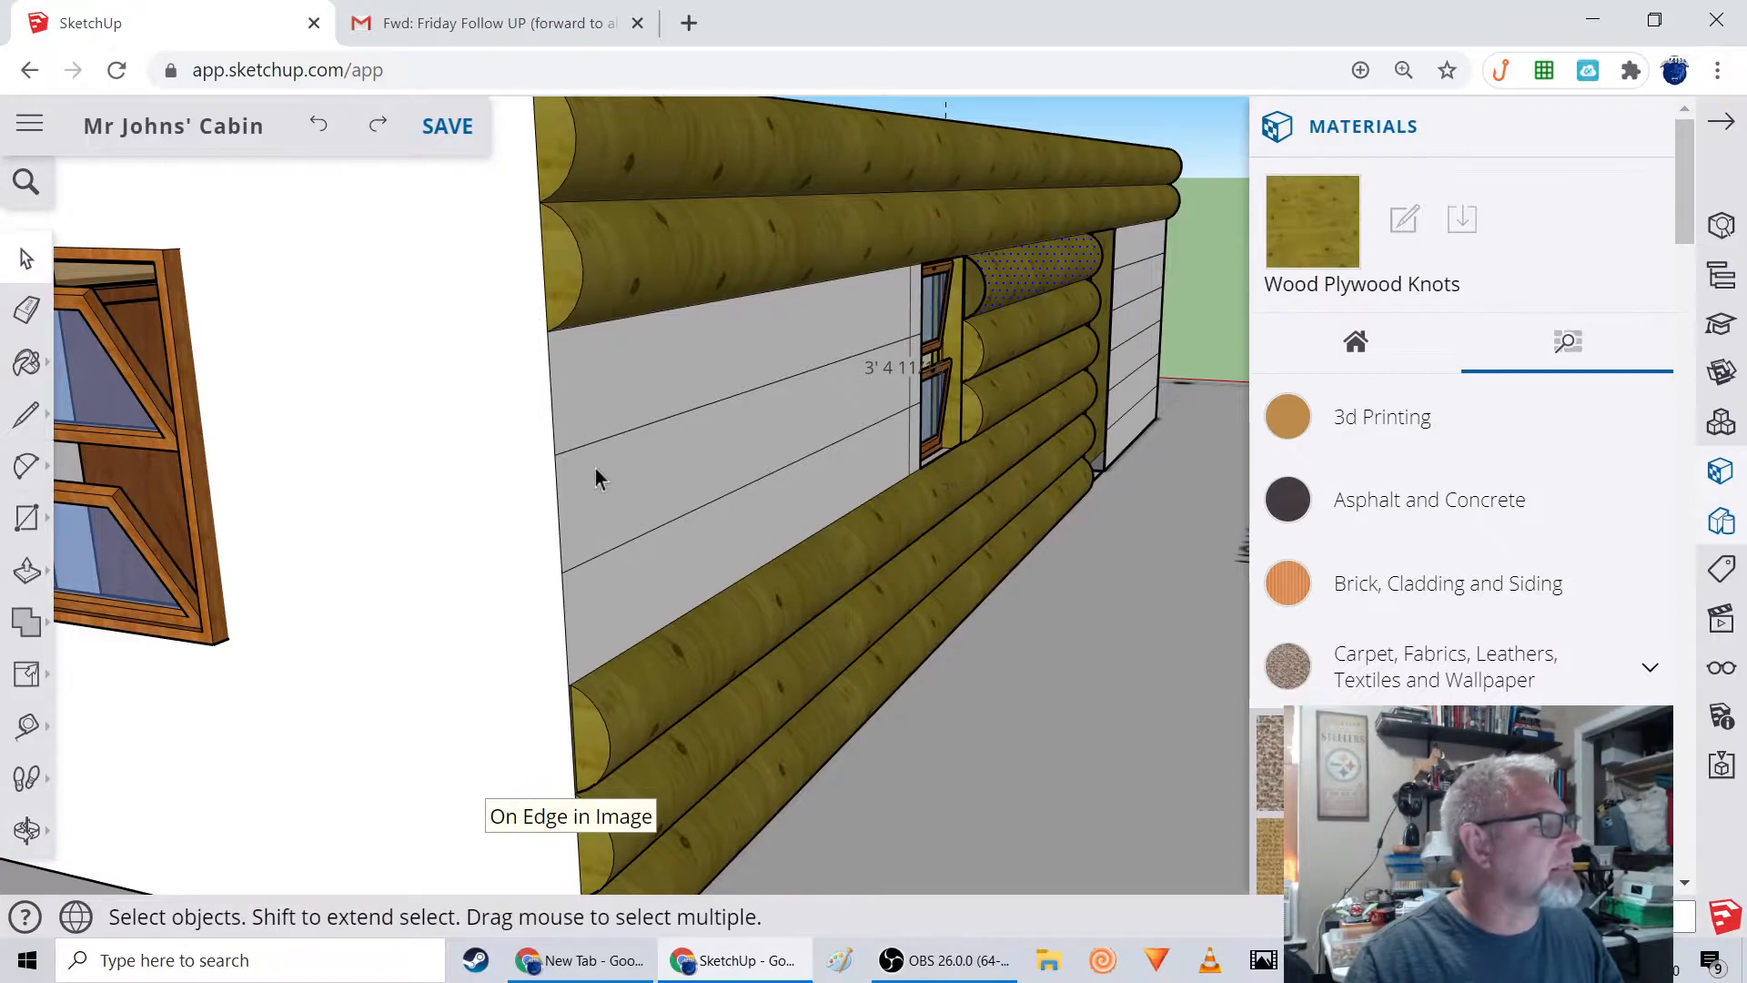
left_click(25, 466)
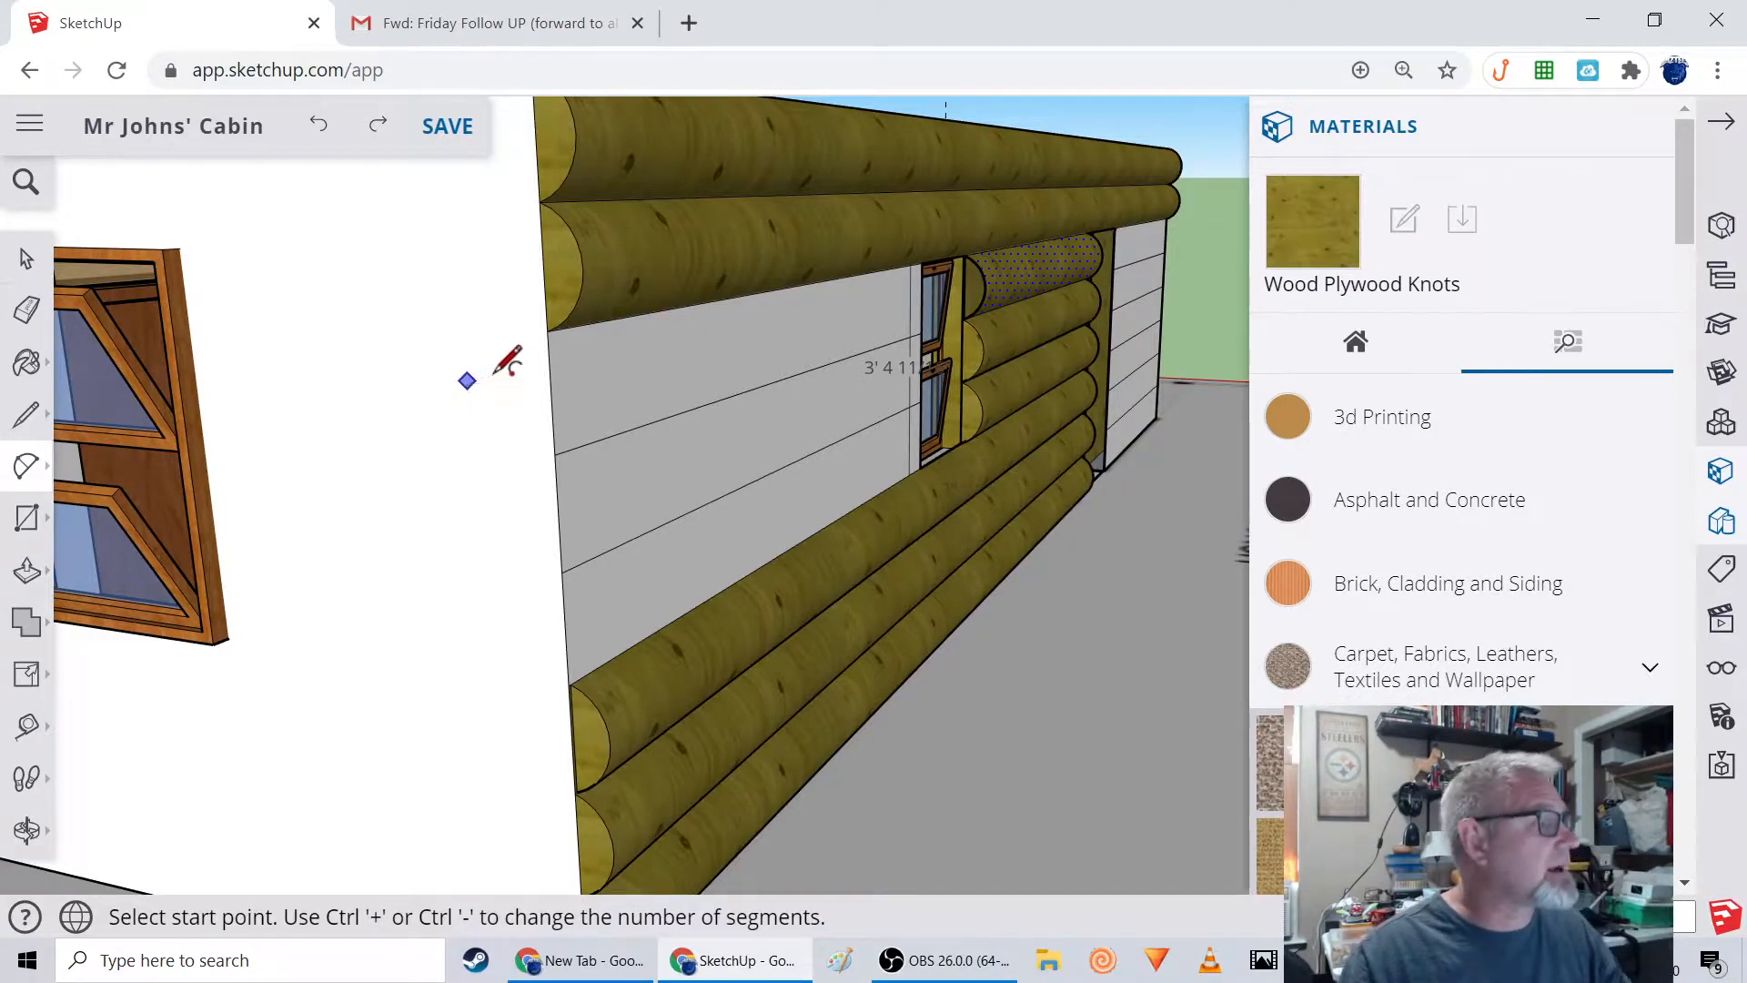
left_click(547, 330)
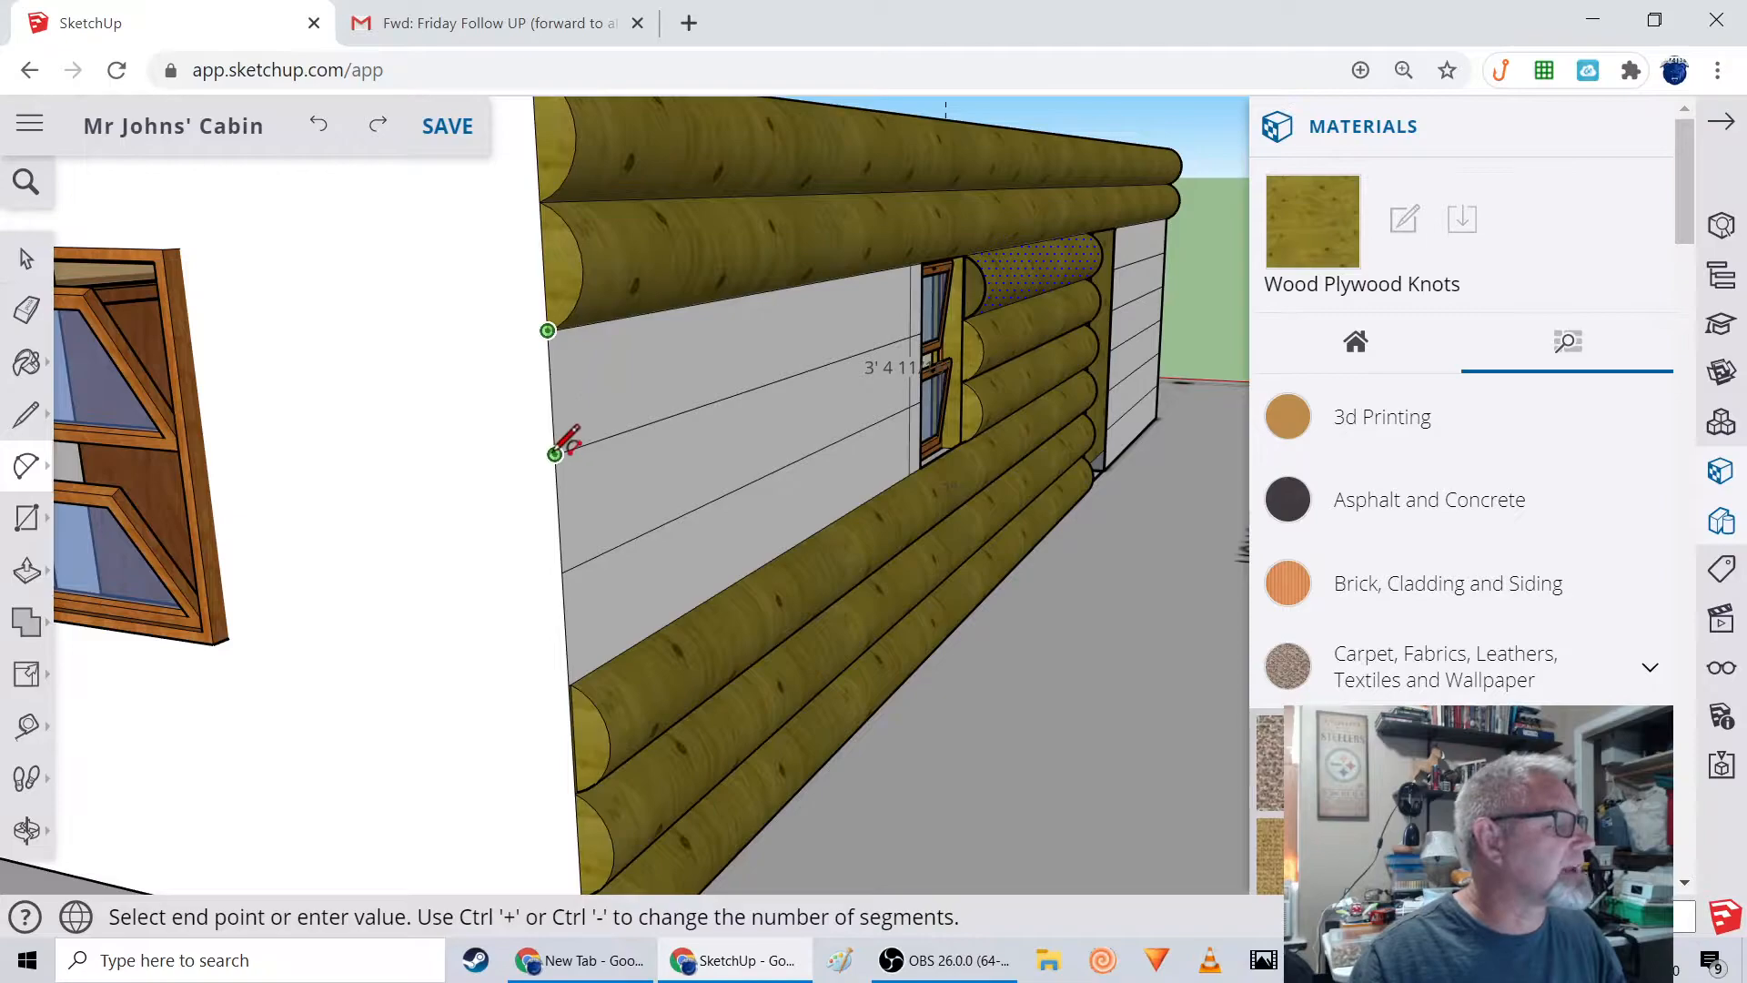
middle_click_drag(656, 517, 368, 402)
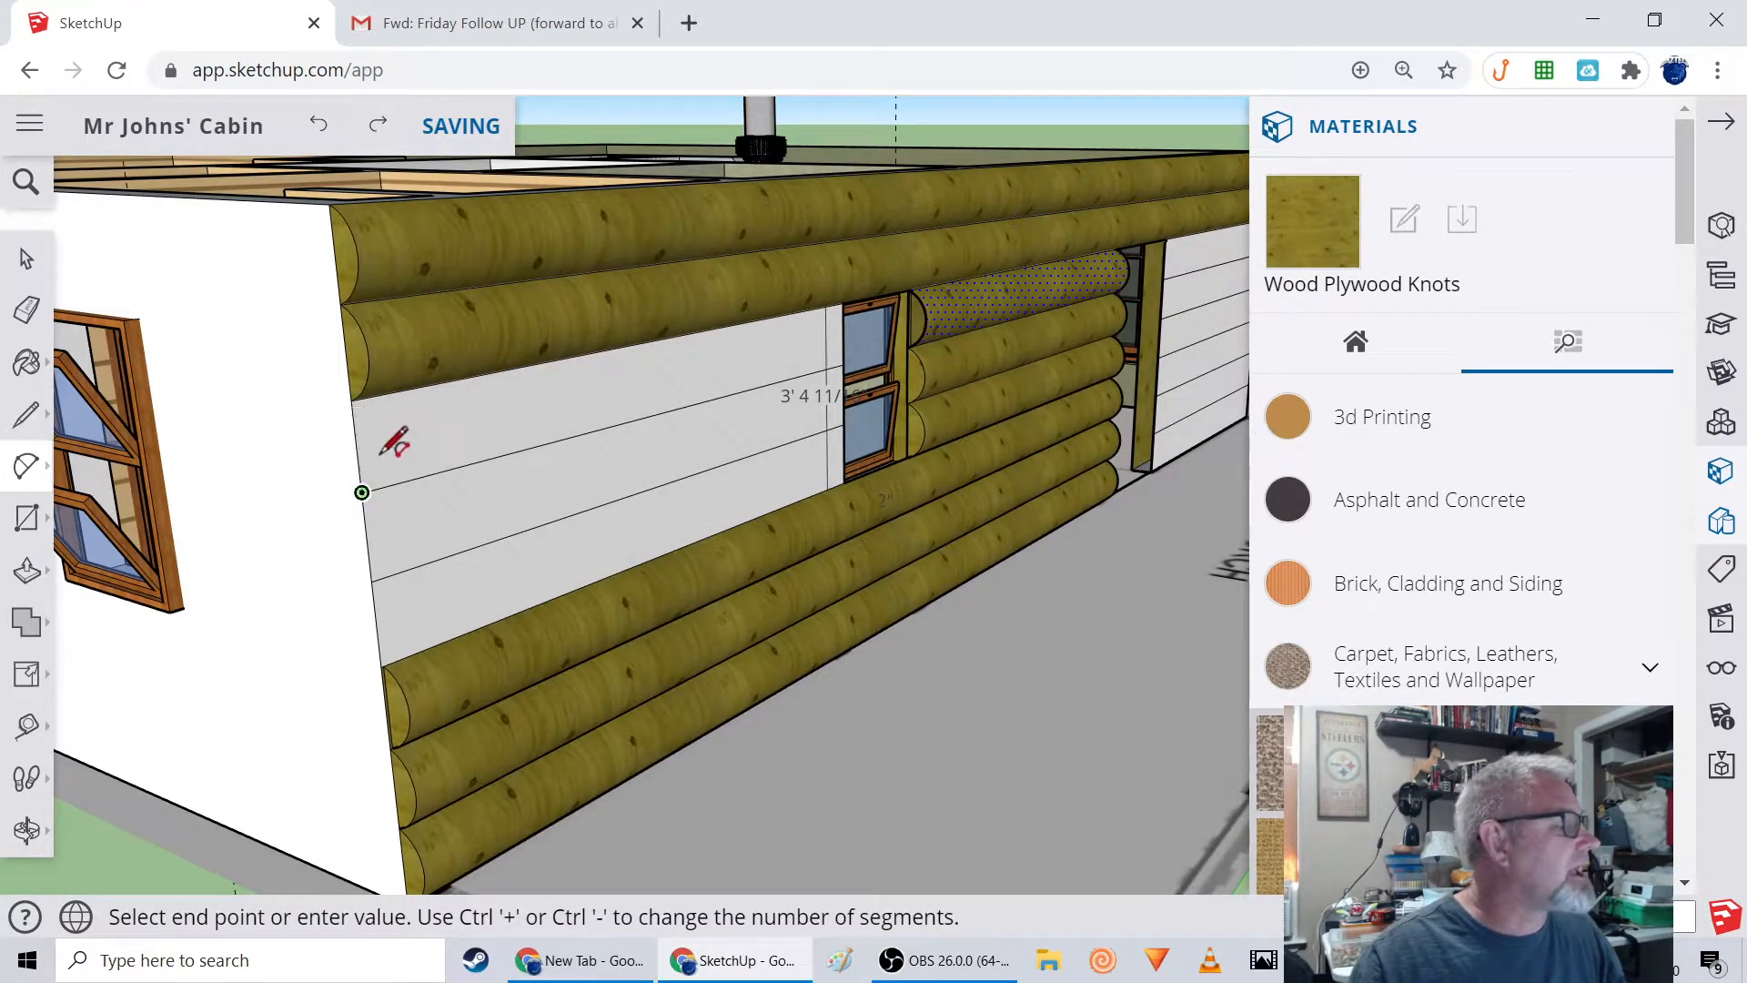
scroll(378, 423, "up", 4)
left_click(335, 362)
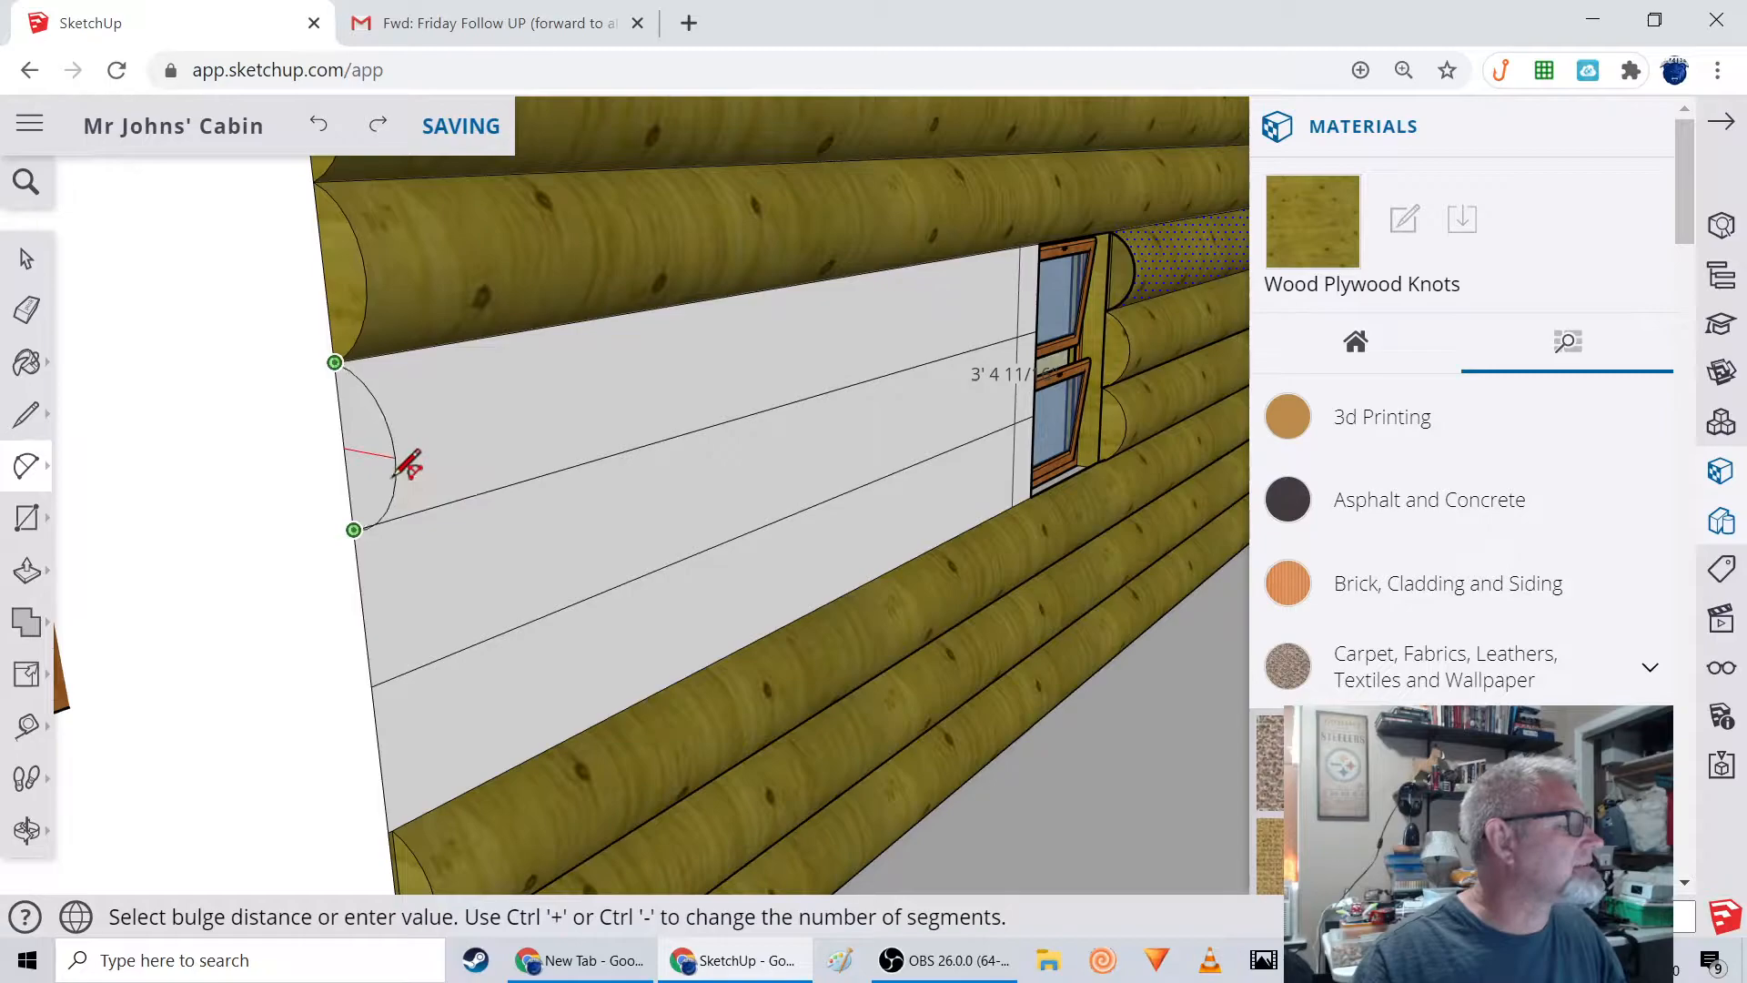
left_click(398, 465)
Push/Pull the half-round profile along the top bare strip to form a log reaching the awning window.
middle_click_drag(304, 527, 85, 495)
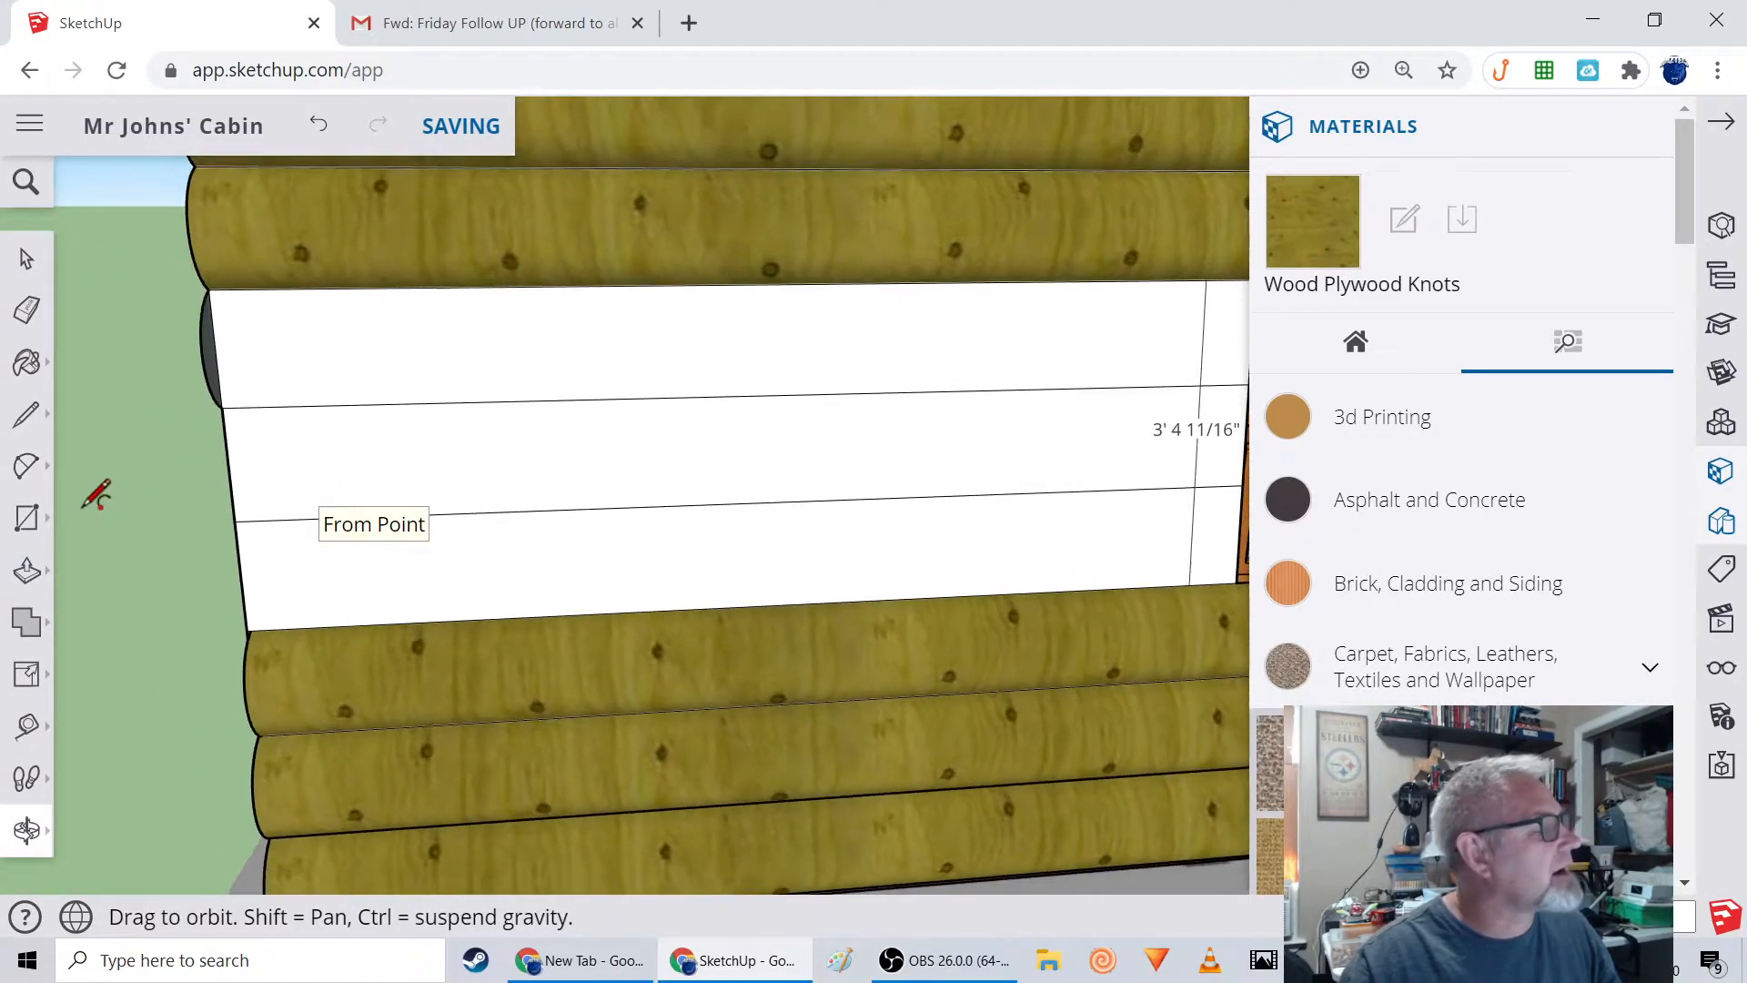
left_click(32, 571)
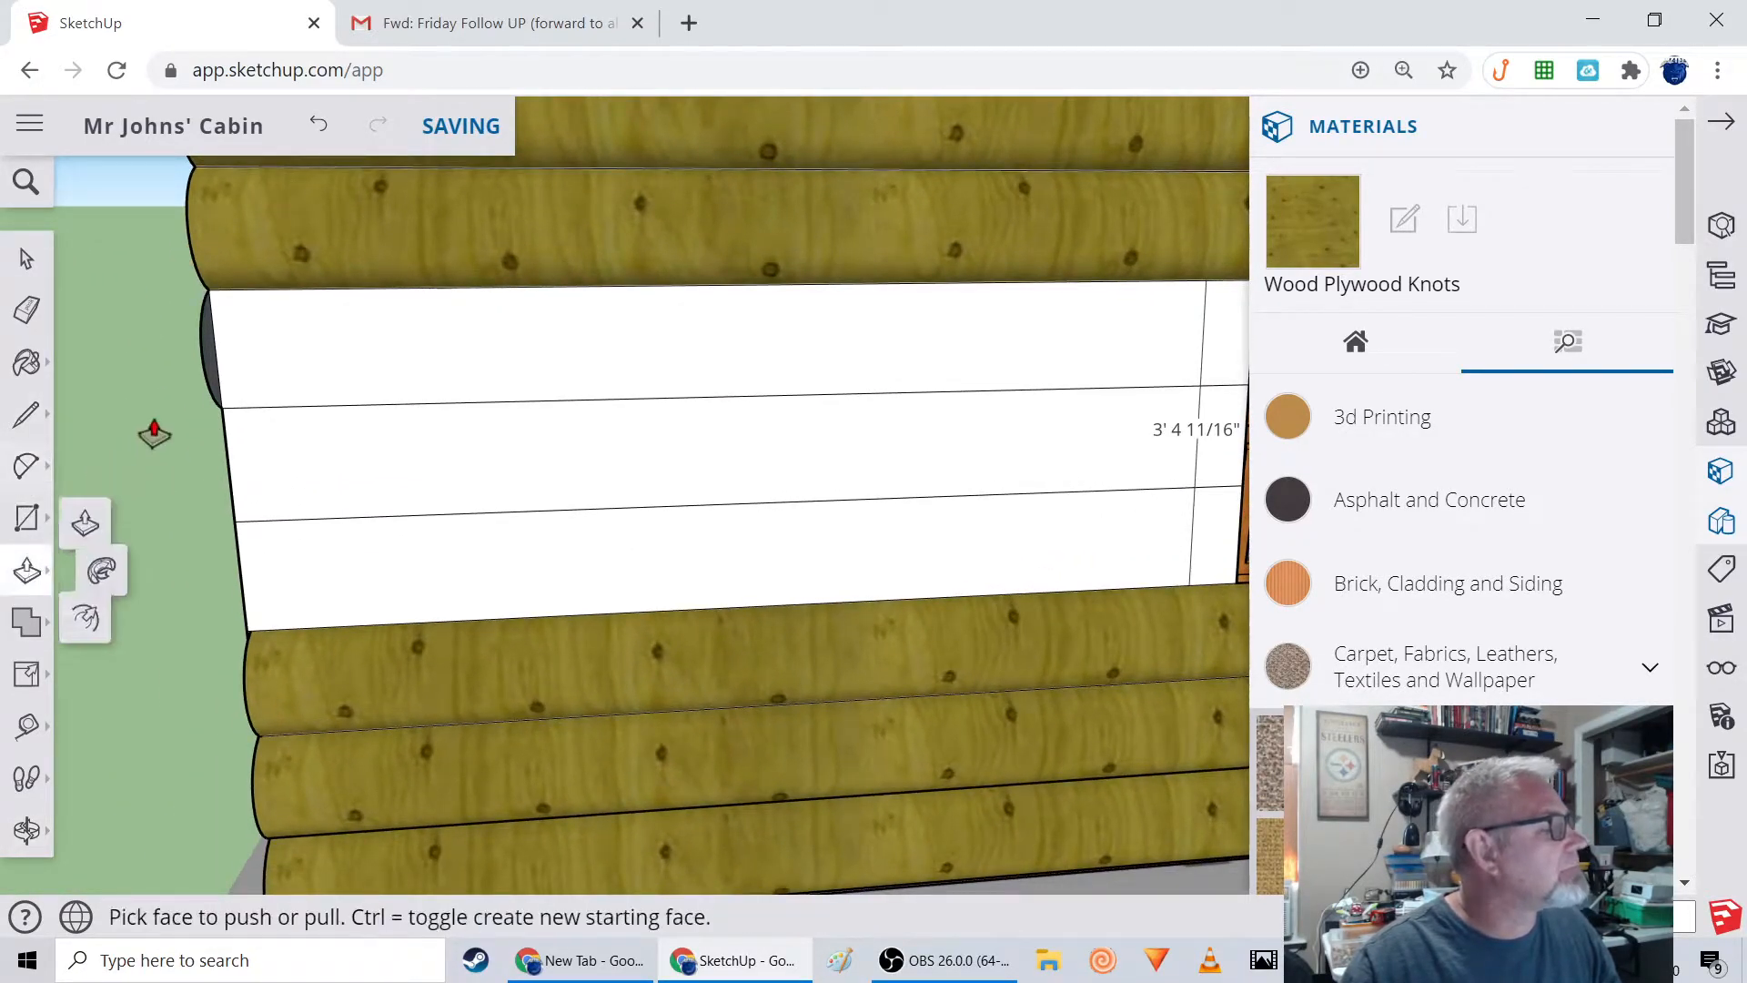
left_click_drag(209, 365, 733, 477)
middle_click_drag(731, 509, 411, 368)
left_click_drag(462, 309, 863, 345)
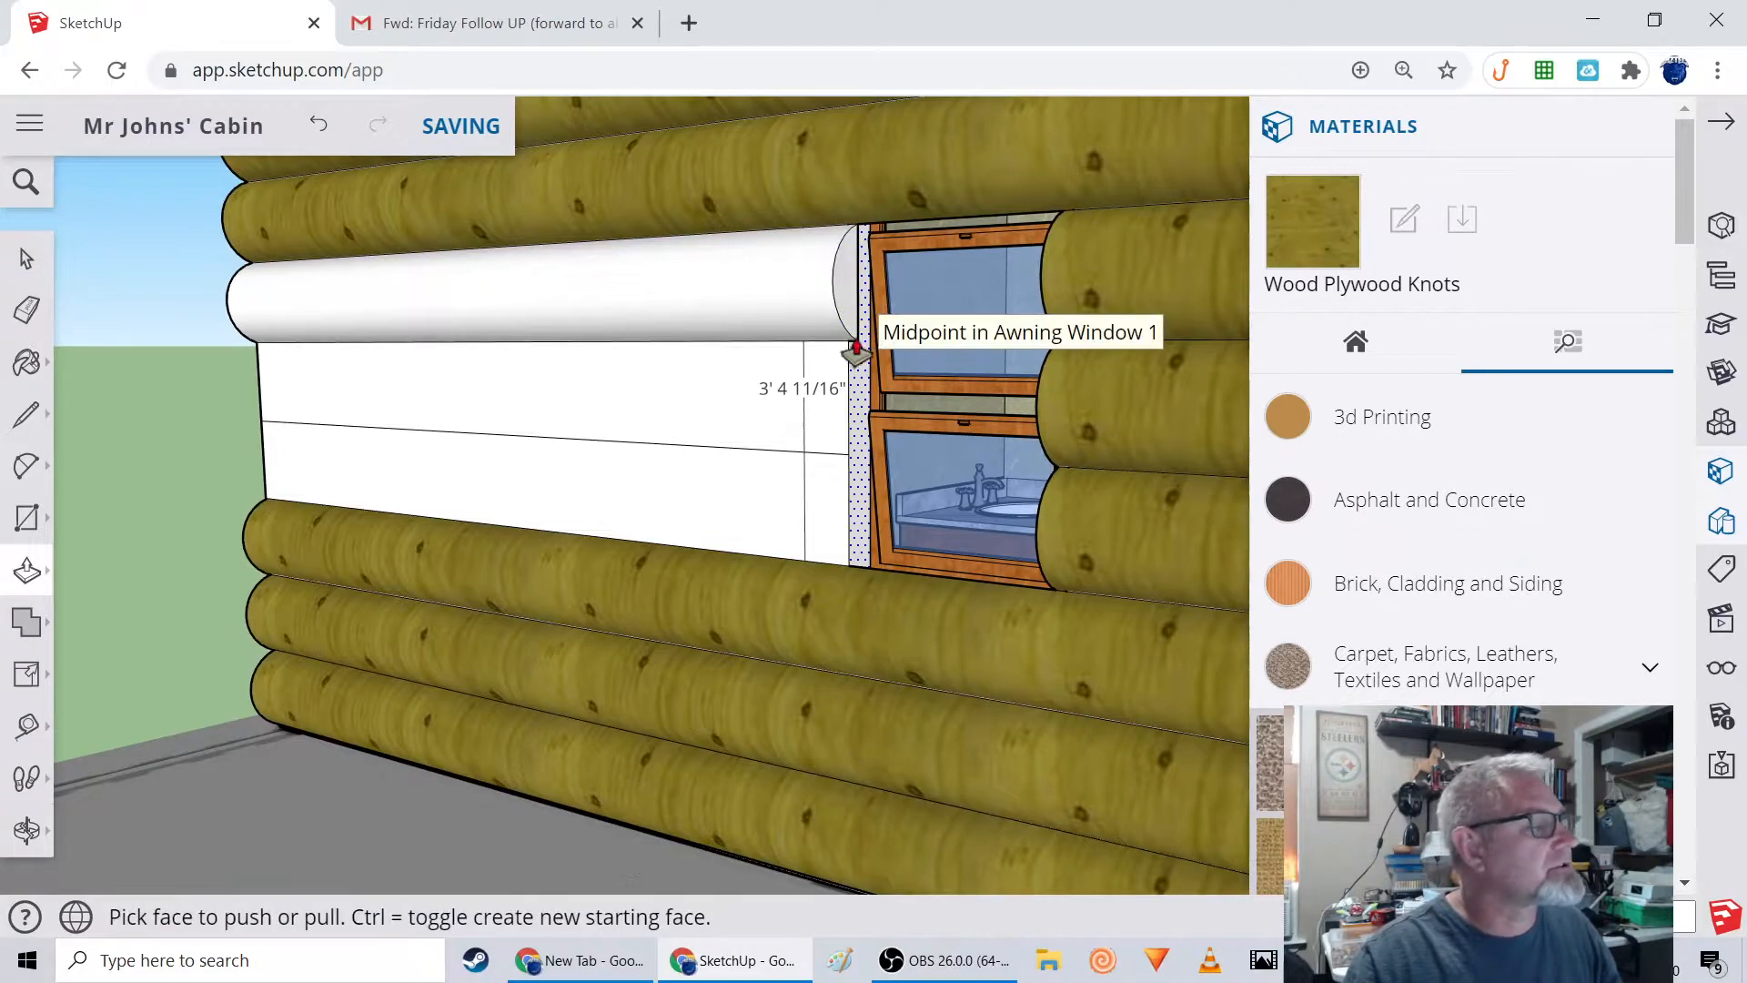
Adjust the end face of the new top log so it meets the side of the awning window frame.
left_click(847, 298)
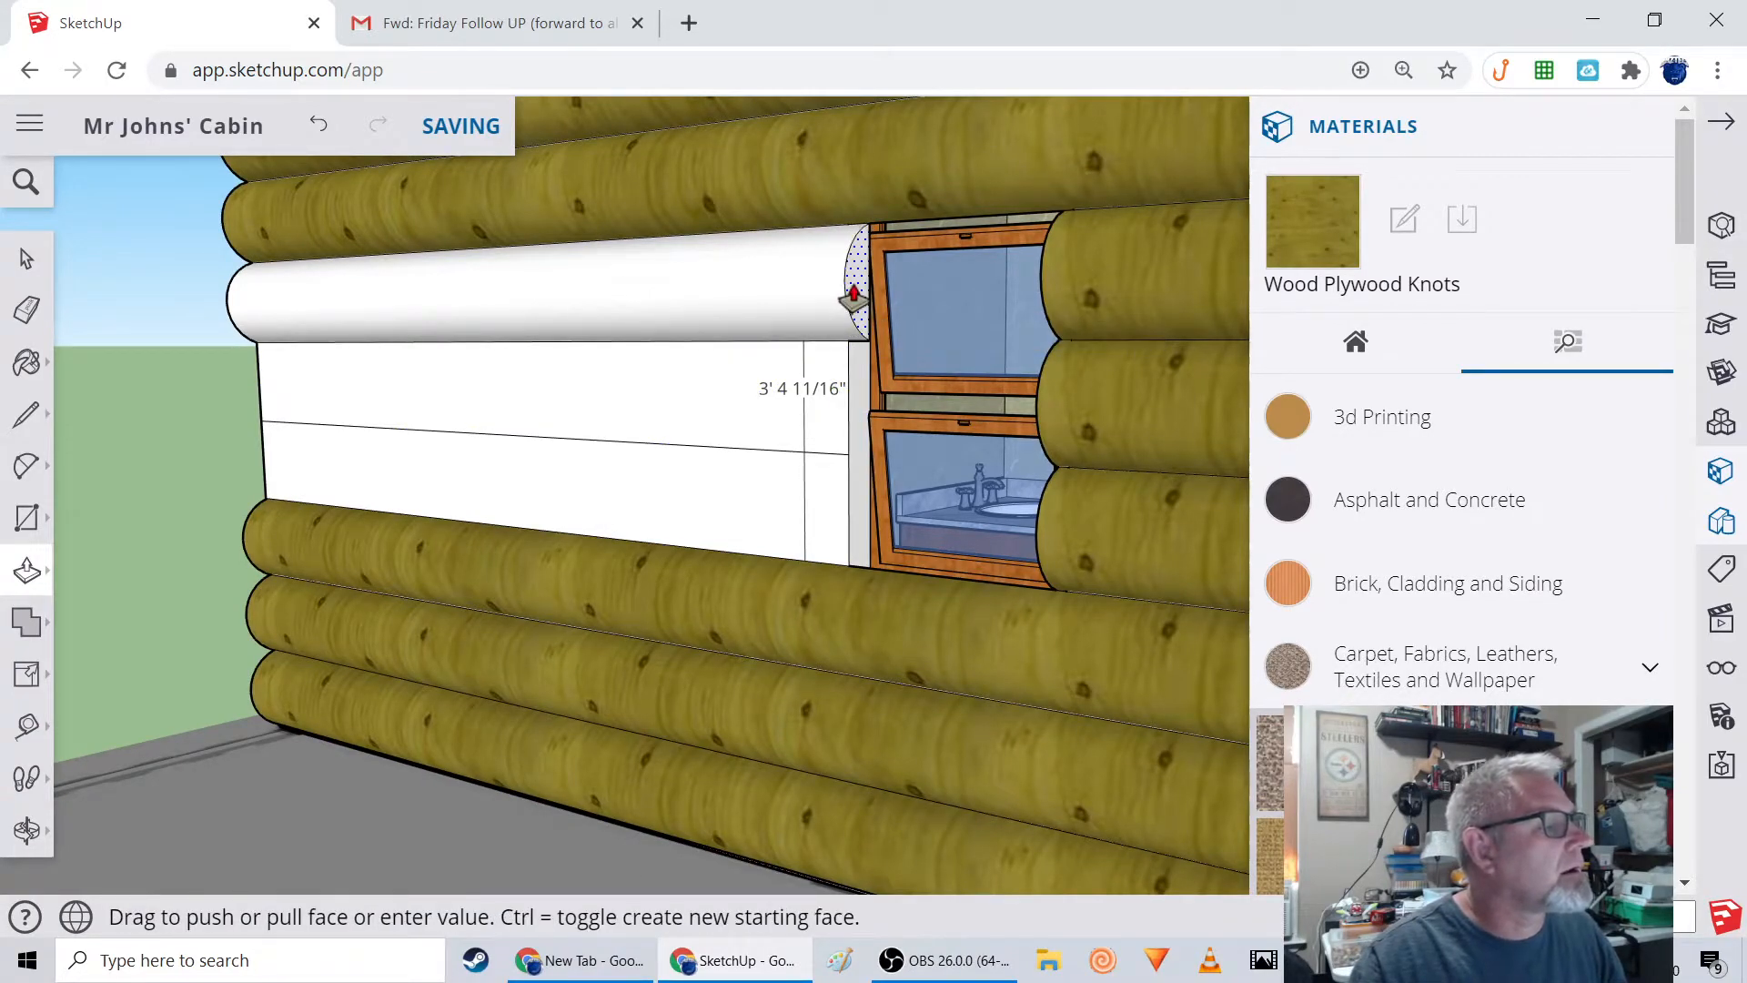
left_click(854, 295)
scroll(856, 329, "up", 5)
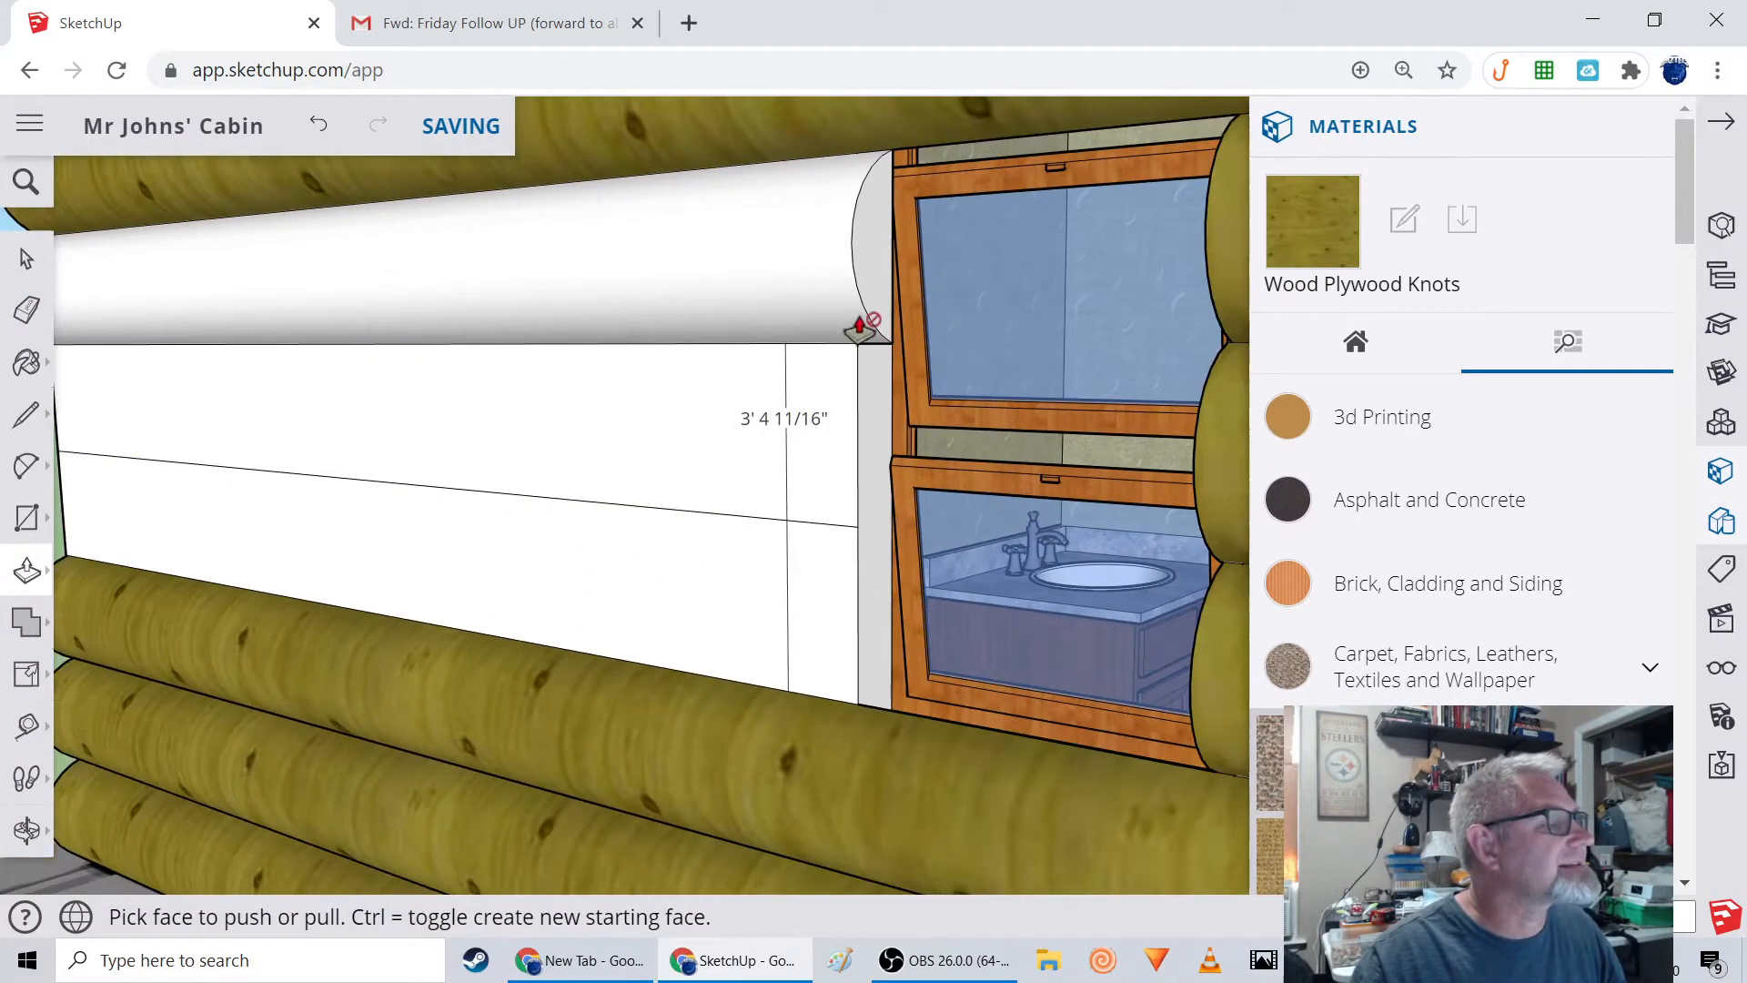
left_click(870, 303)
scroll(870, 303, "down", 3)
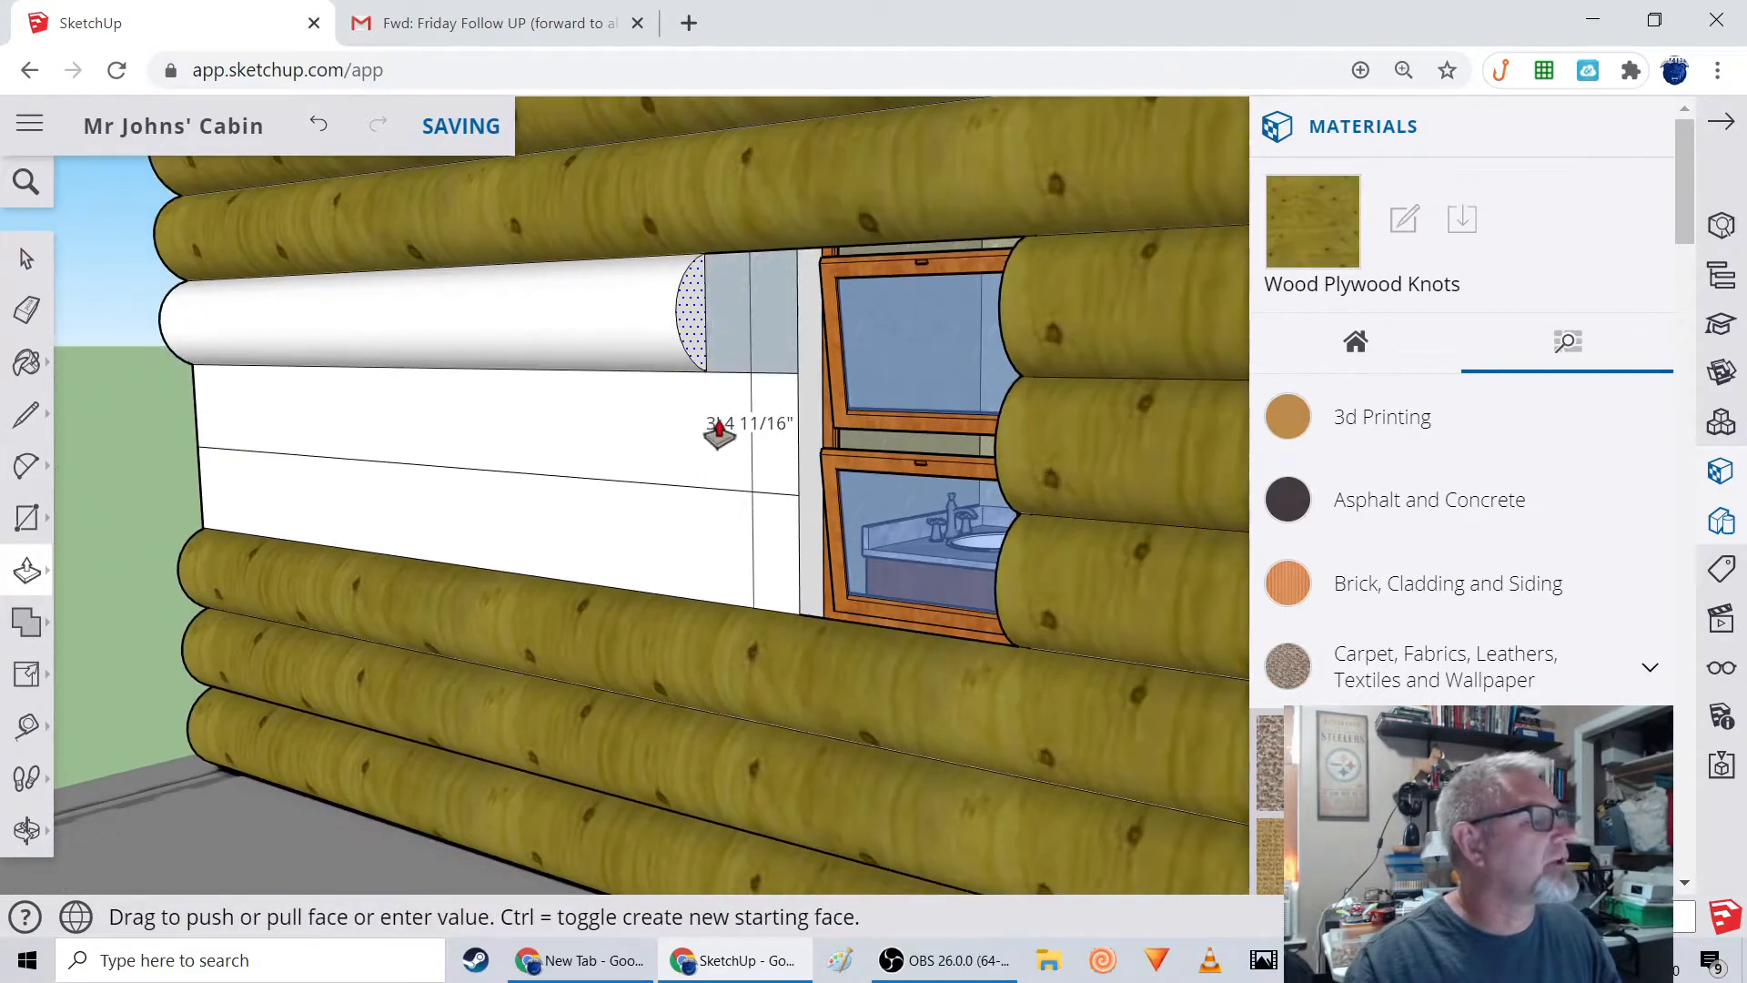
left_click(806, 368)
scroll(473, 592, "down", 3)
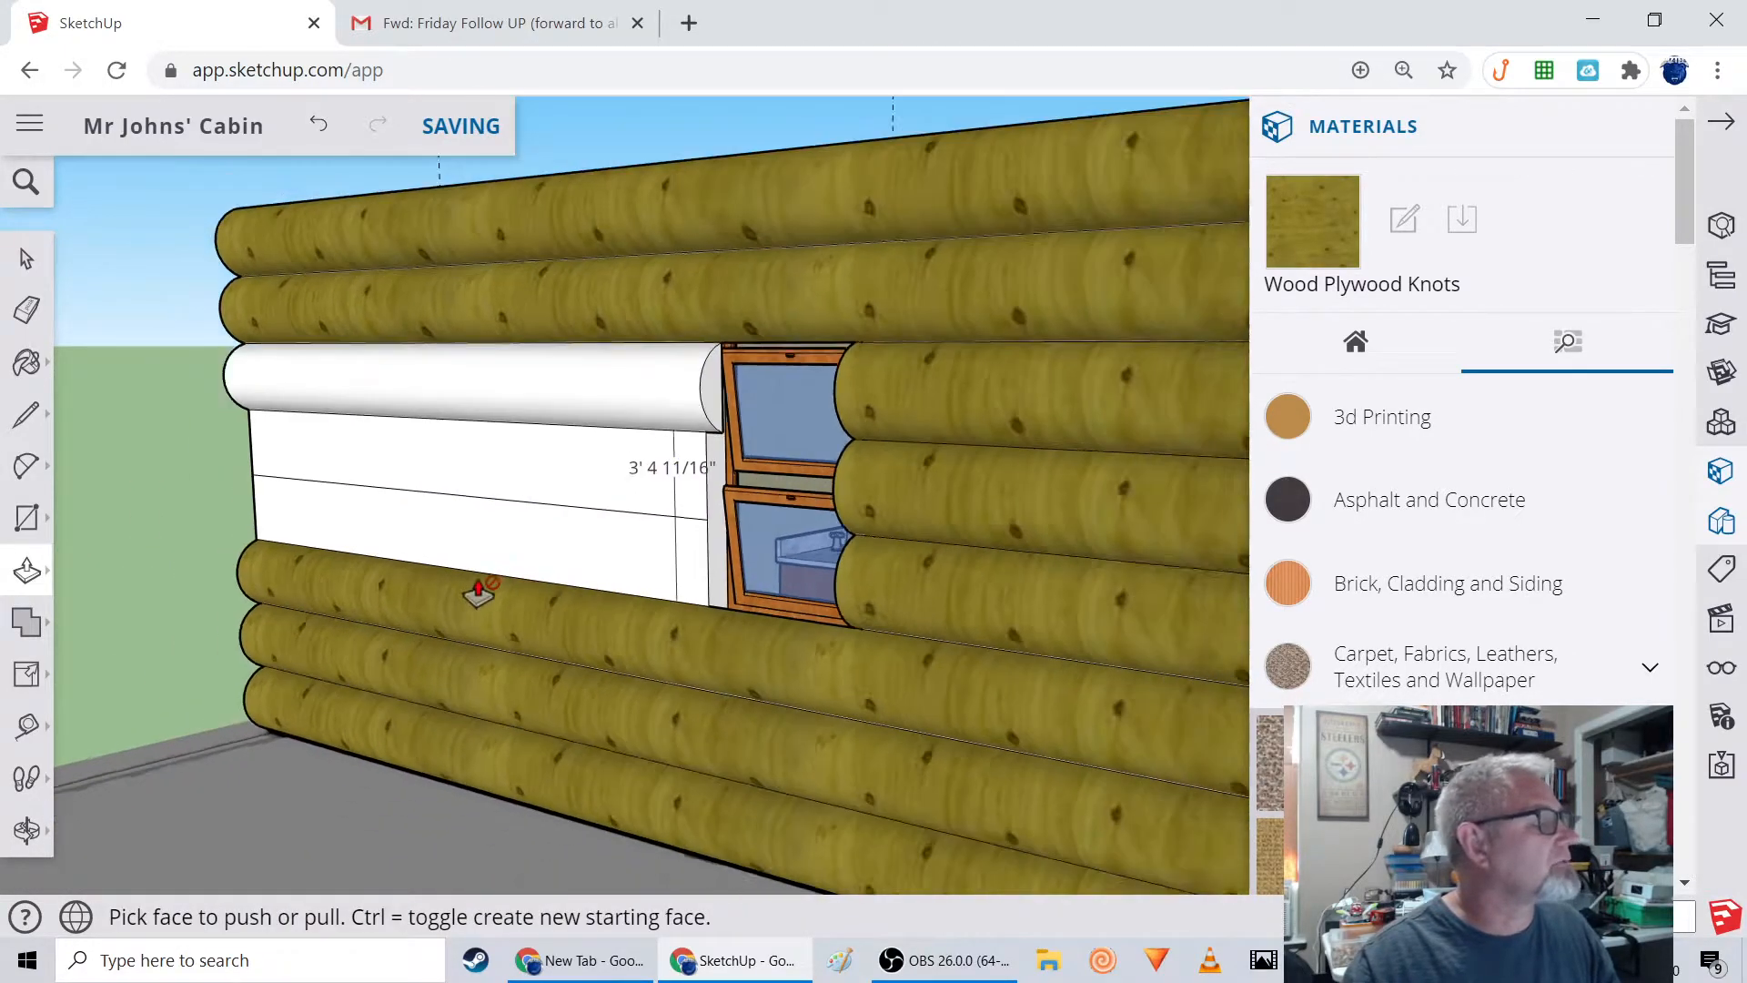
Draw half-round arcs at the cabin corner across the ends of the middle and lower bare strips.
middle_click_drag(453, 583, 690, 562)
scroll(689, 568, "up", 2)
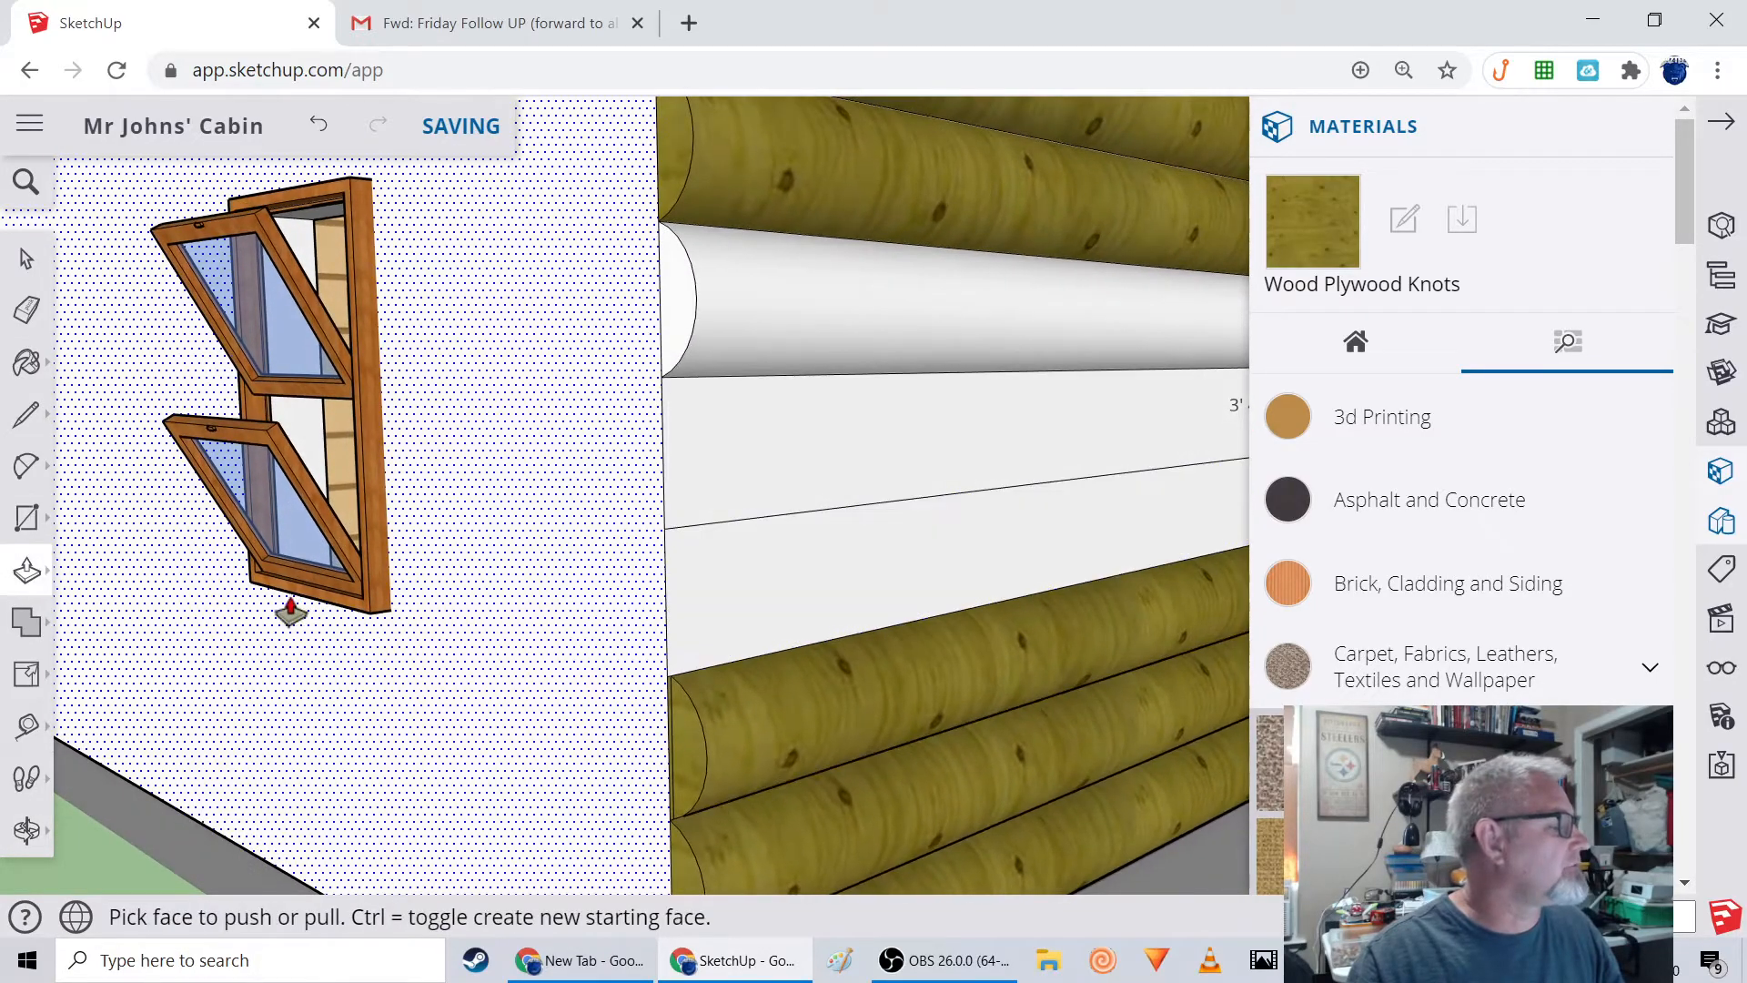
left_click(27, 468)
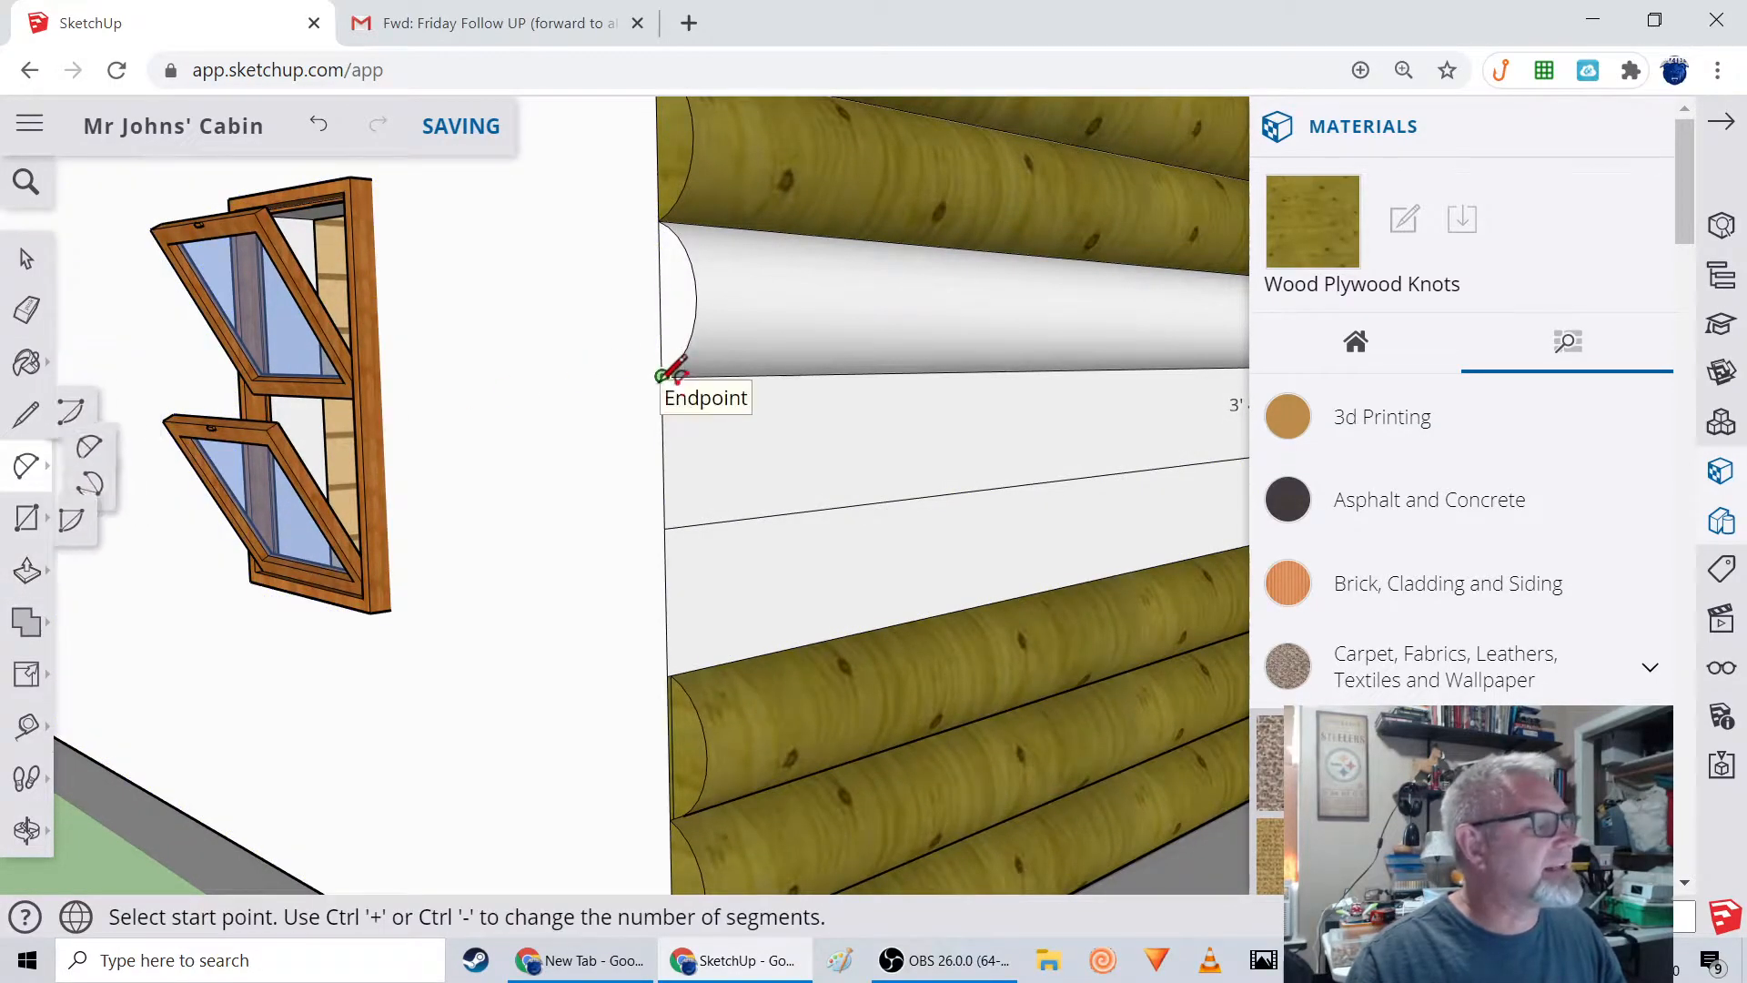
left_click(662, 376)
left_click(665, 527)
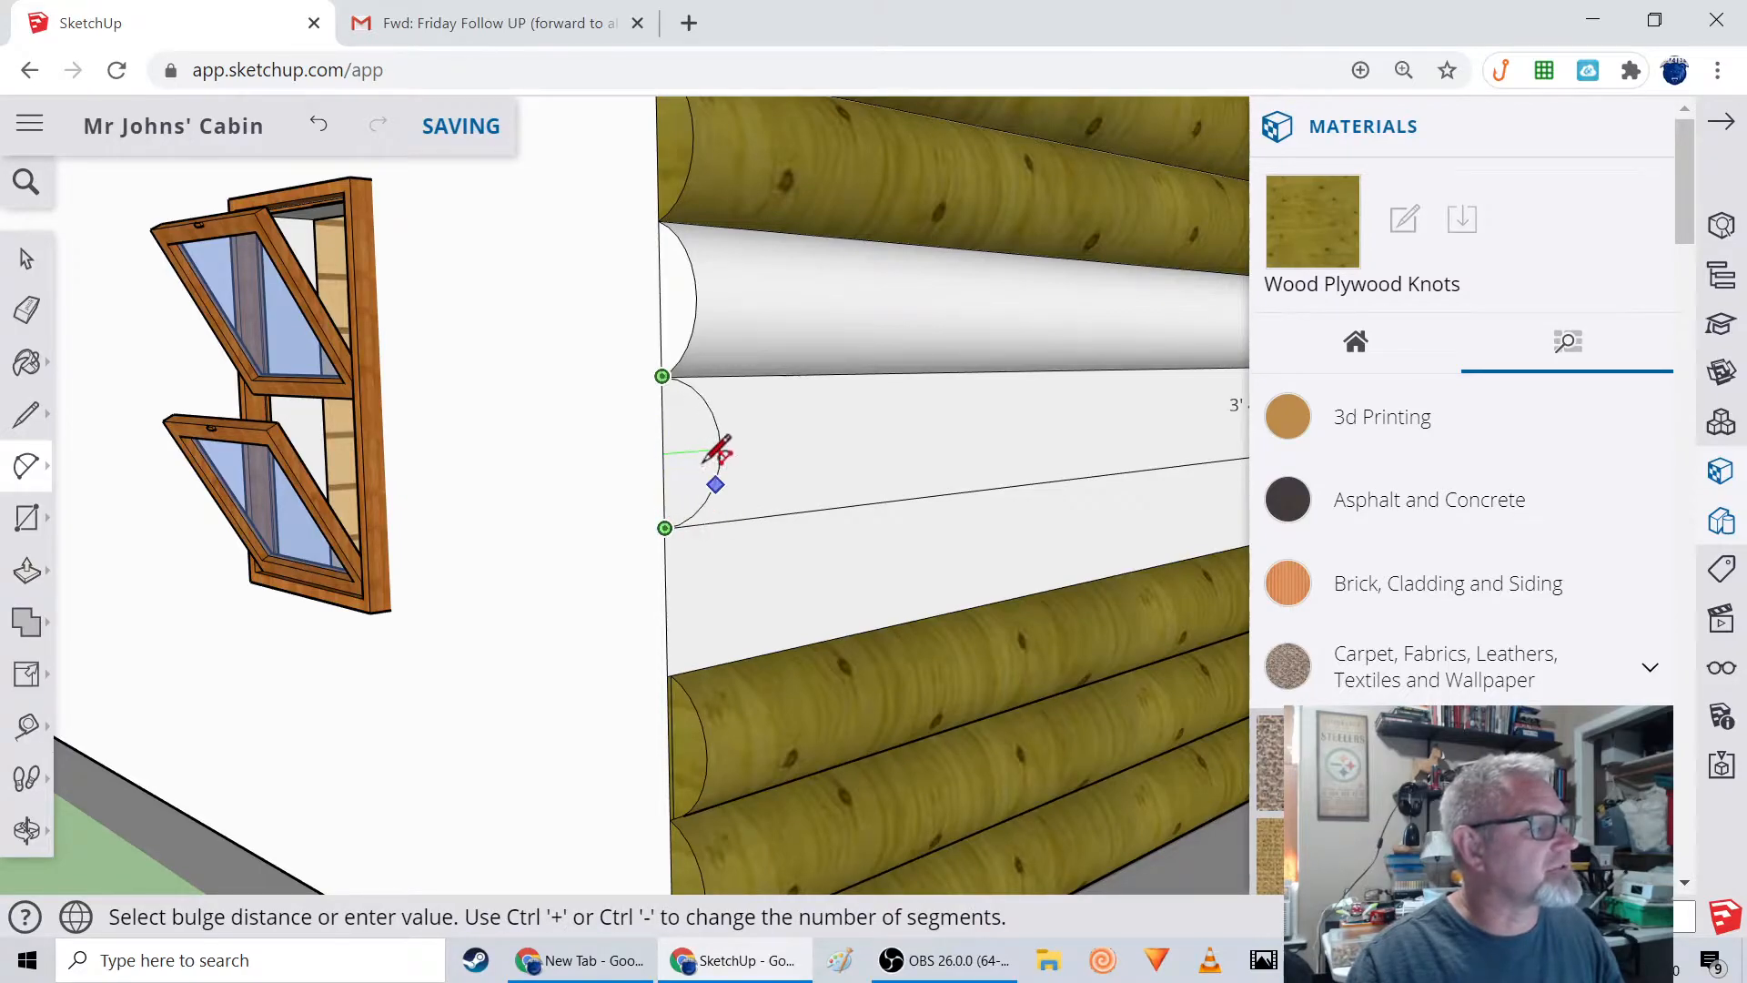
left_click(713, 437)
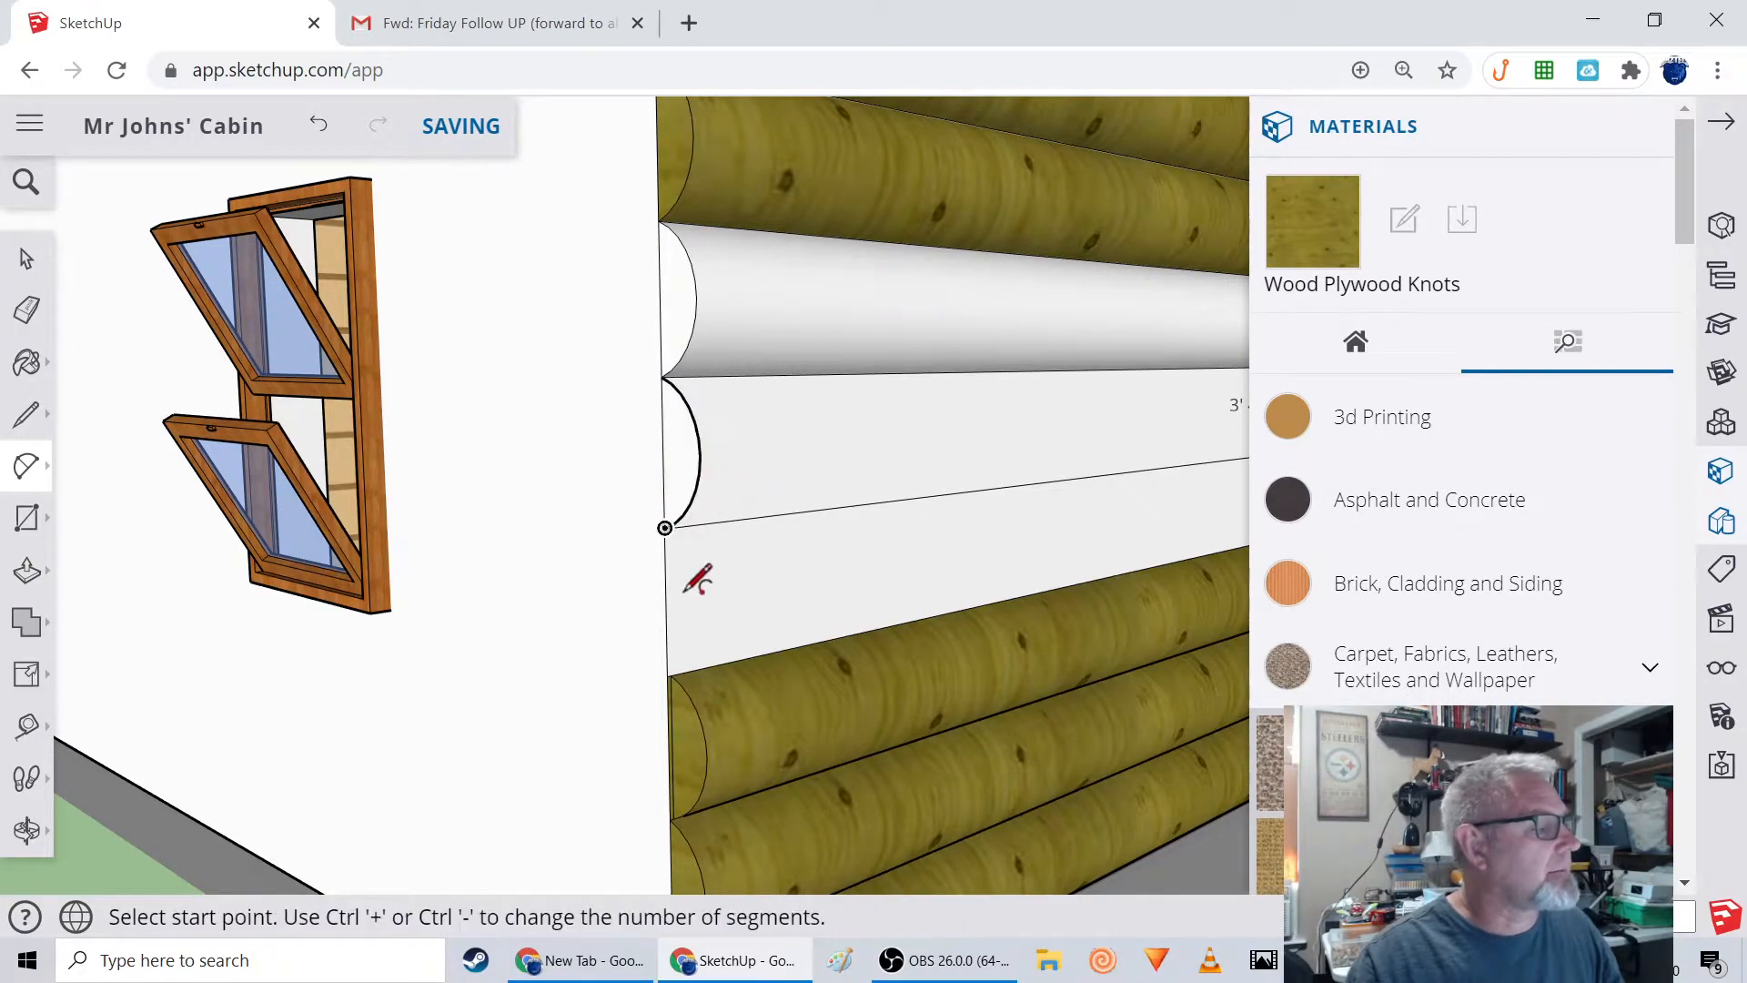
left_click(667, 676)
left_click(665, 526)
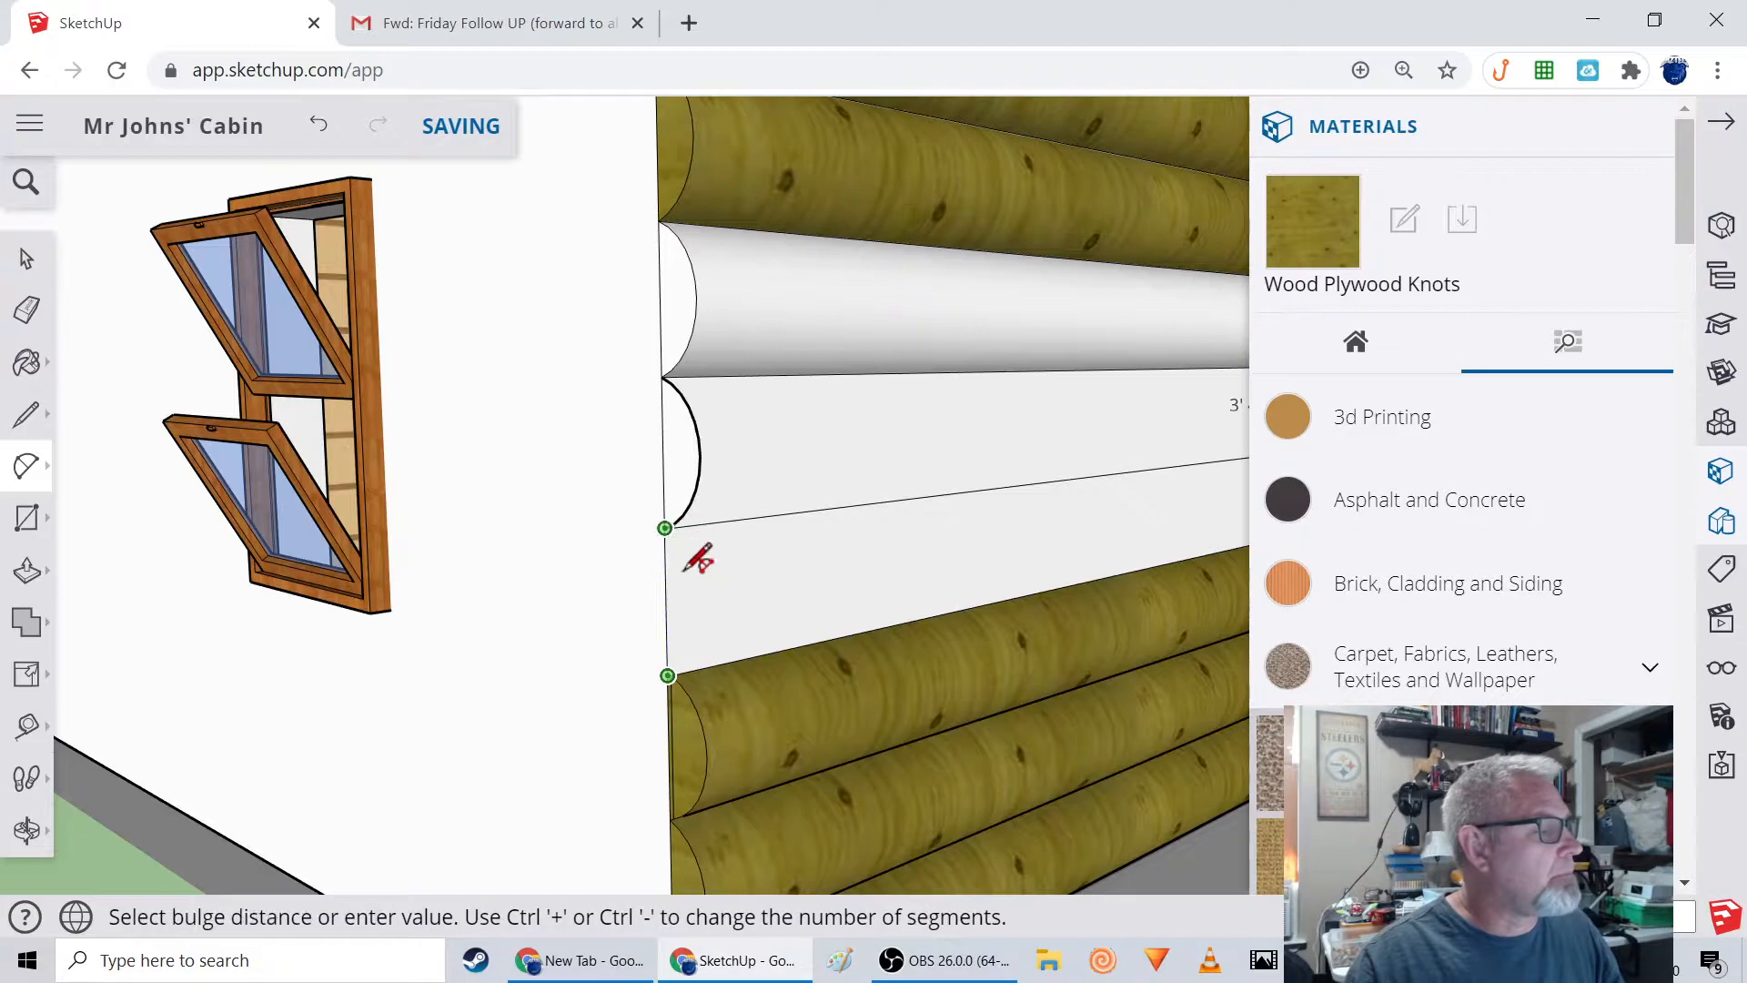
left_click(713, 590)
Push/Pull the middle and lower half-round profiles along the wall to the side of the awning window.
middle_click_drag(574, 652, 763, 495)
middle_click_drag(583, 512, 374, 492)
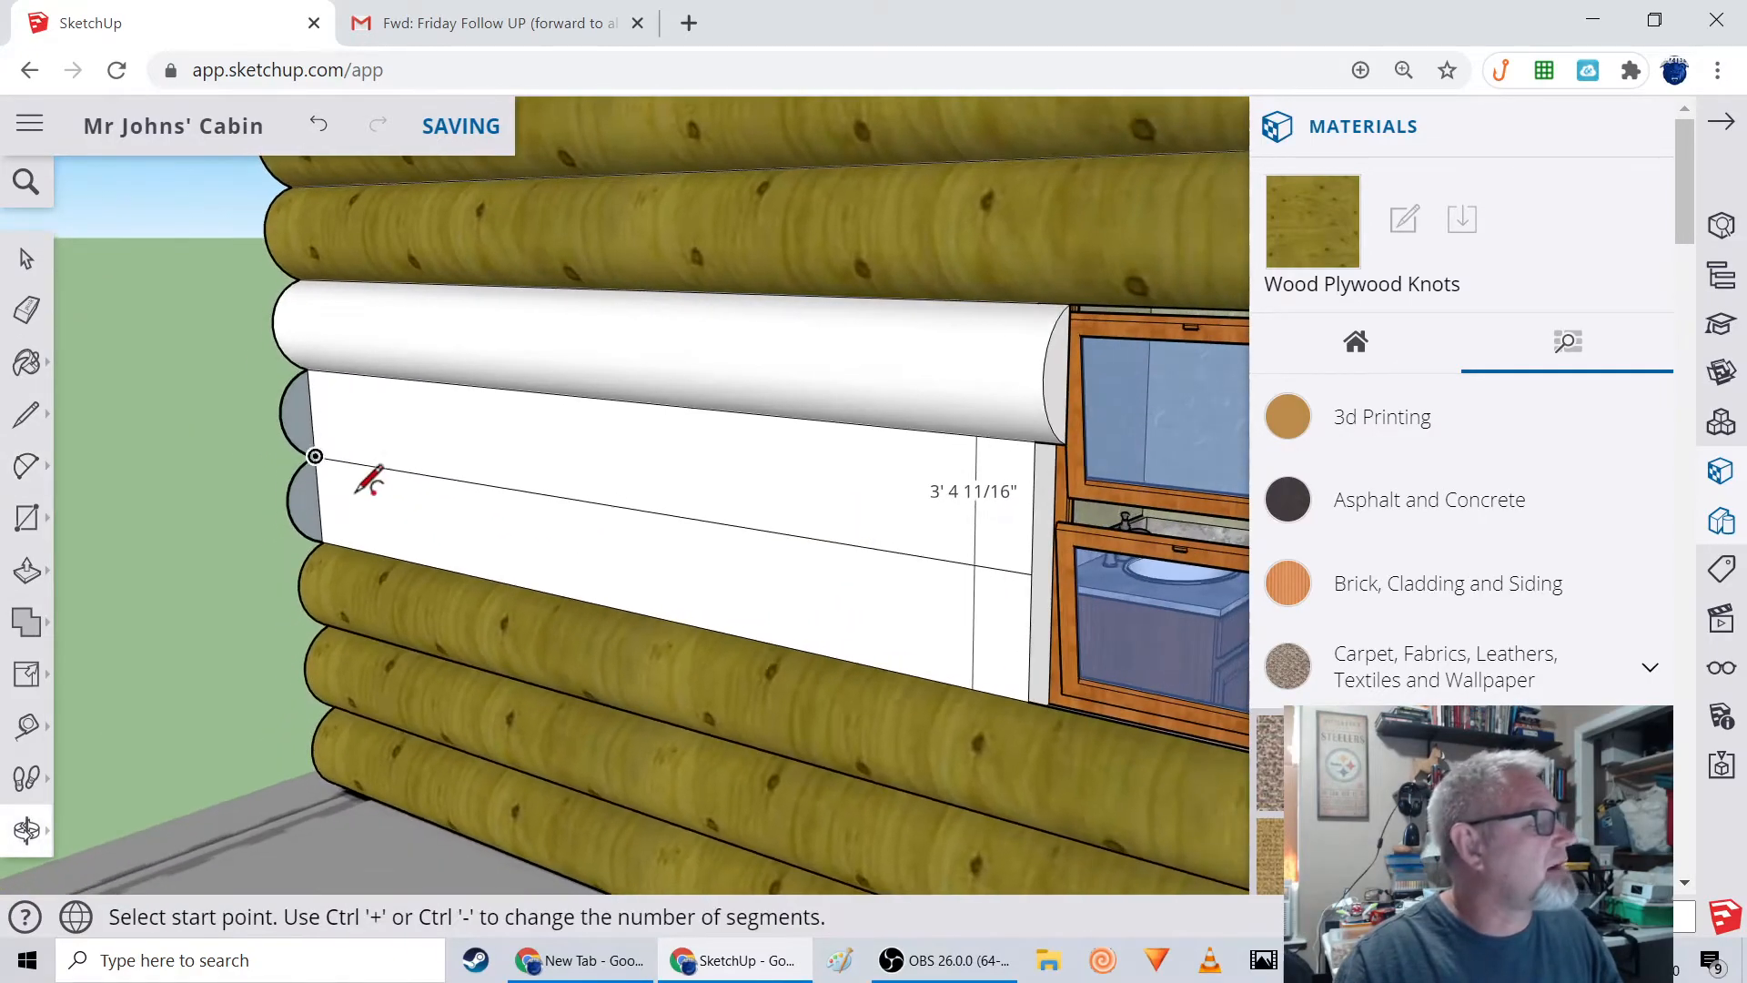
left_click(26, 570)
left_click_drag(288, 443, 1043, 530)
left_click_drag(310, 518, 1047, 630)
mouse_move(713, 679)
middle_mouse_down()
mouse_move(695, 695)
mouse_move(744, 686)
middle_mouse_up()
scroll(744, 686, "down", 3)
middle_click_drag(515, 677, 621, 671)
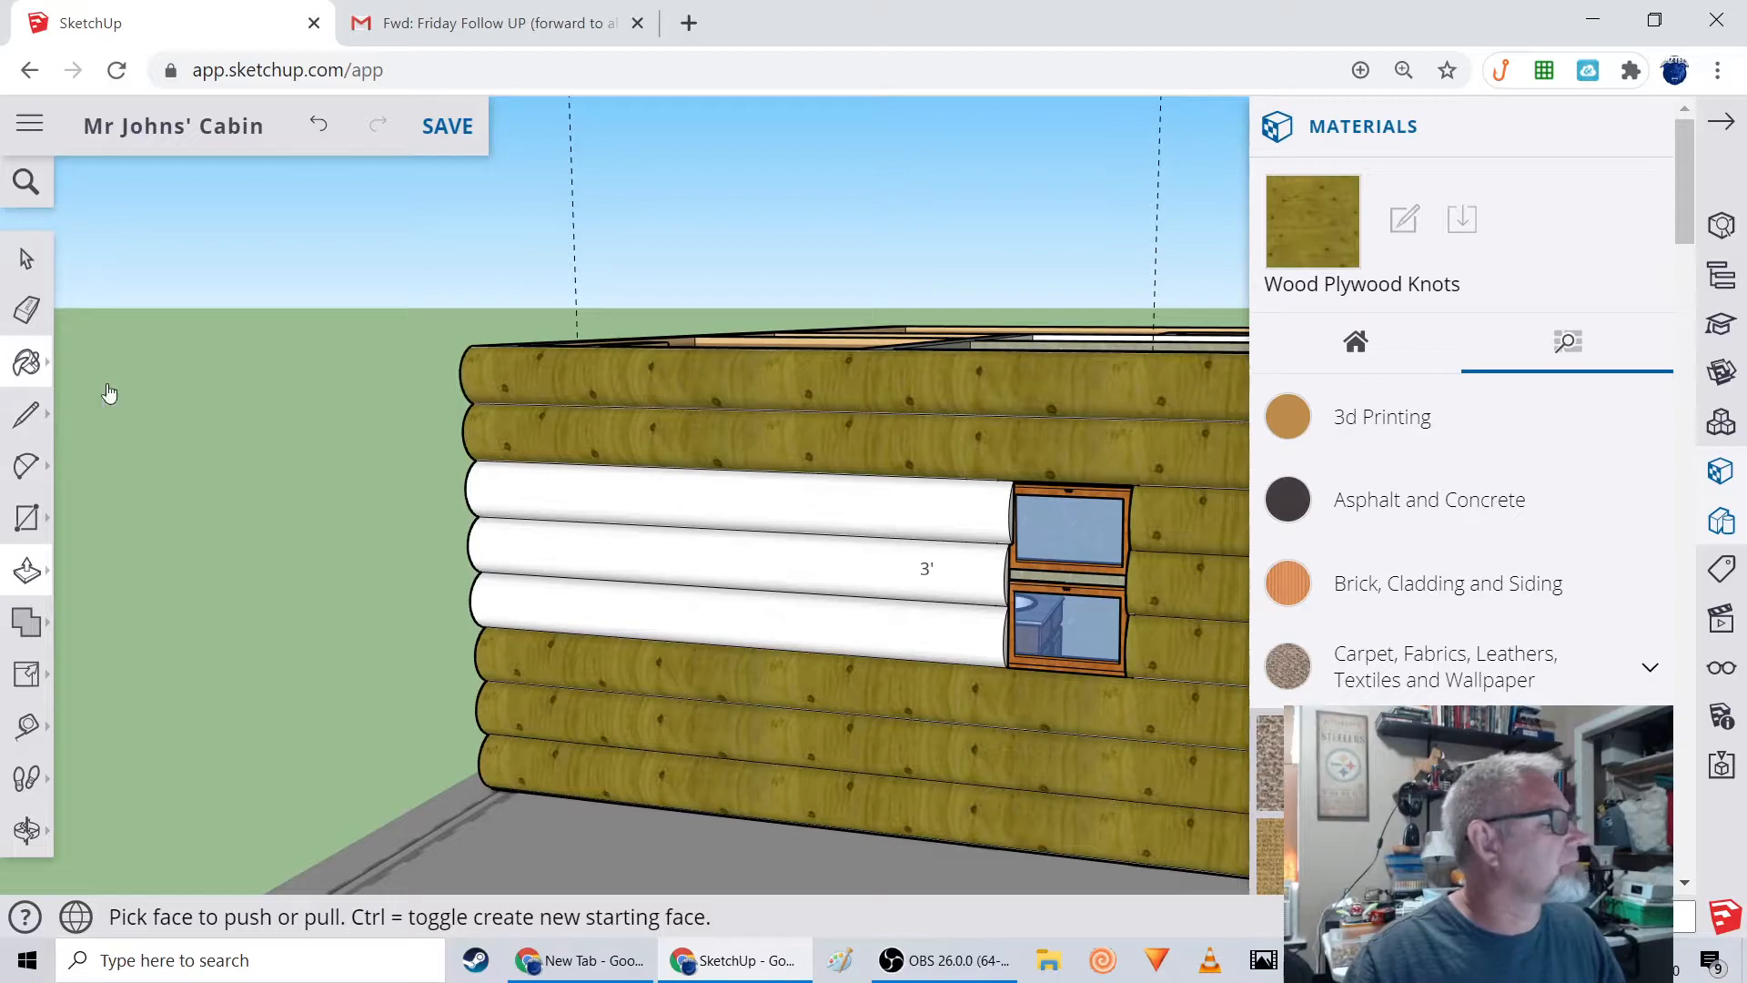
Paint the rounded faces of the three new logs with Wood Plywood Knots.
left_click(26, 362)
left_click(705, 533)
left_click(705, 533)
left_click(740, 596)
Paint the end faces of the three new logs at the window and the cabin corner with Wood Plywood Knots.
mouse_move(909, 702)
middle_mouse_down()
mouse_move(749, 628)
mouse_move(832, 505)
middle_mouse_up()
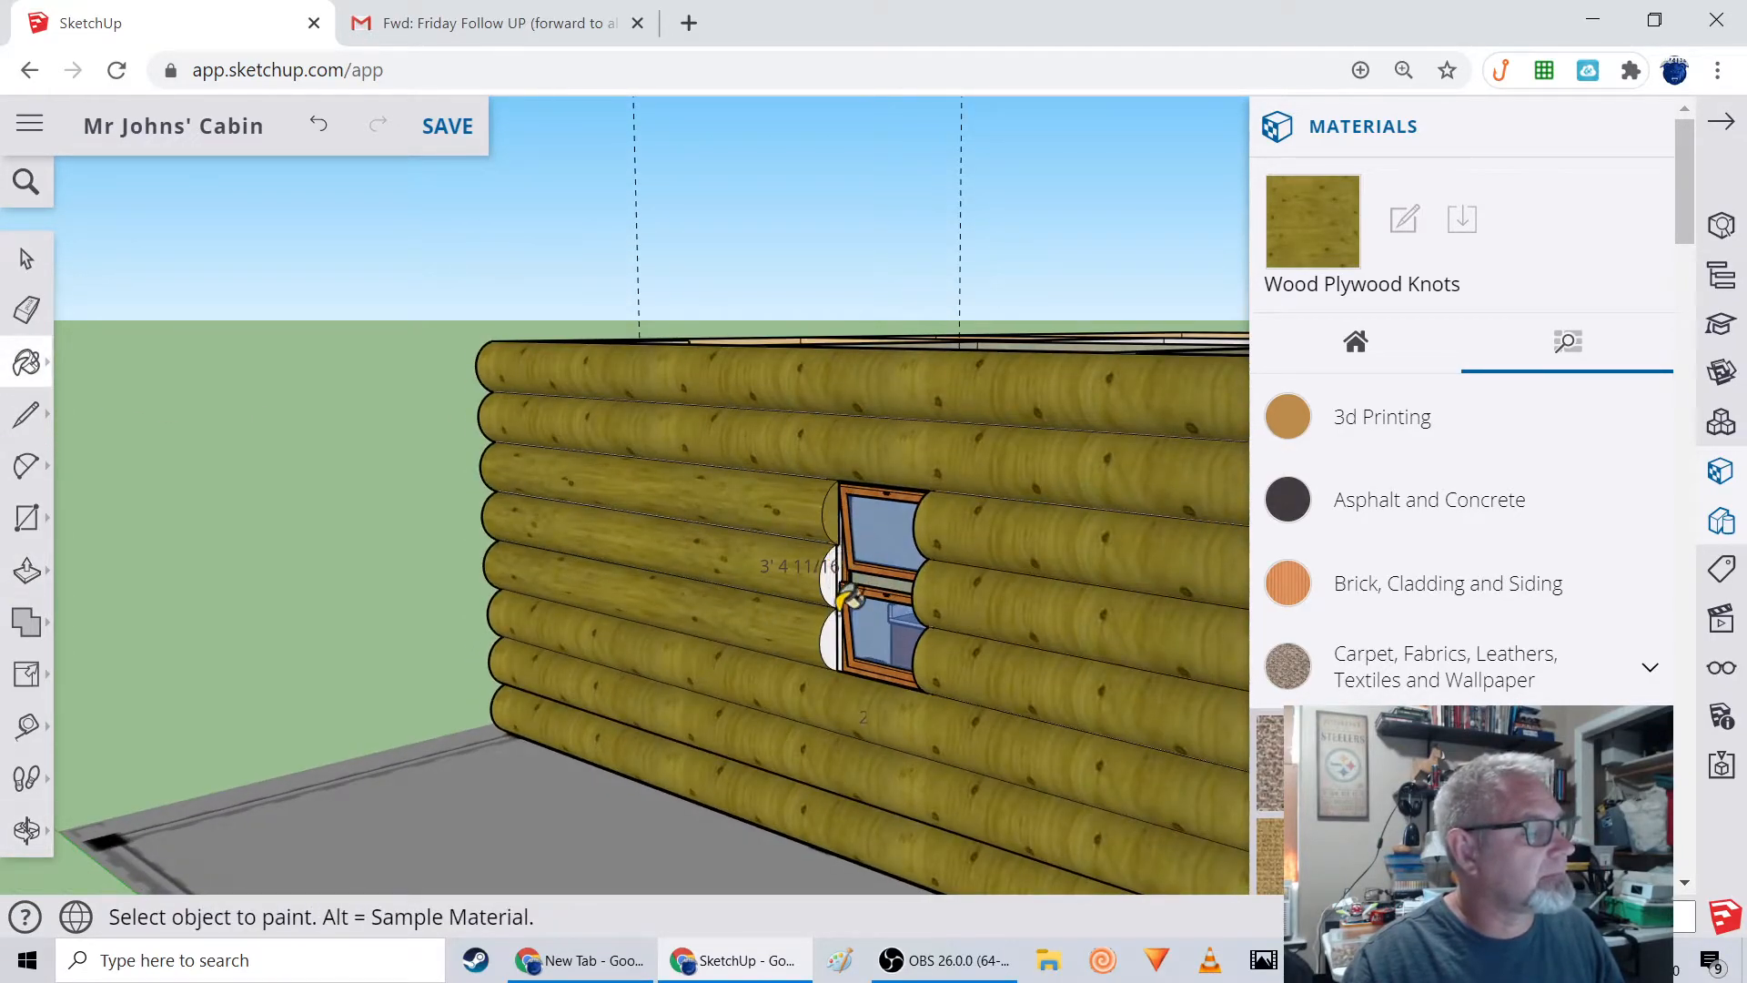
scroll(850, 702, "up", 5)
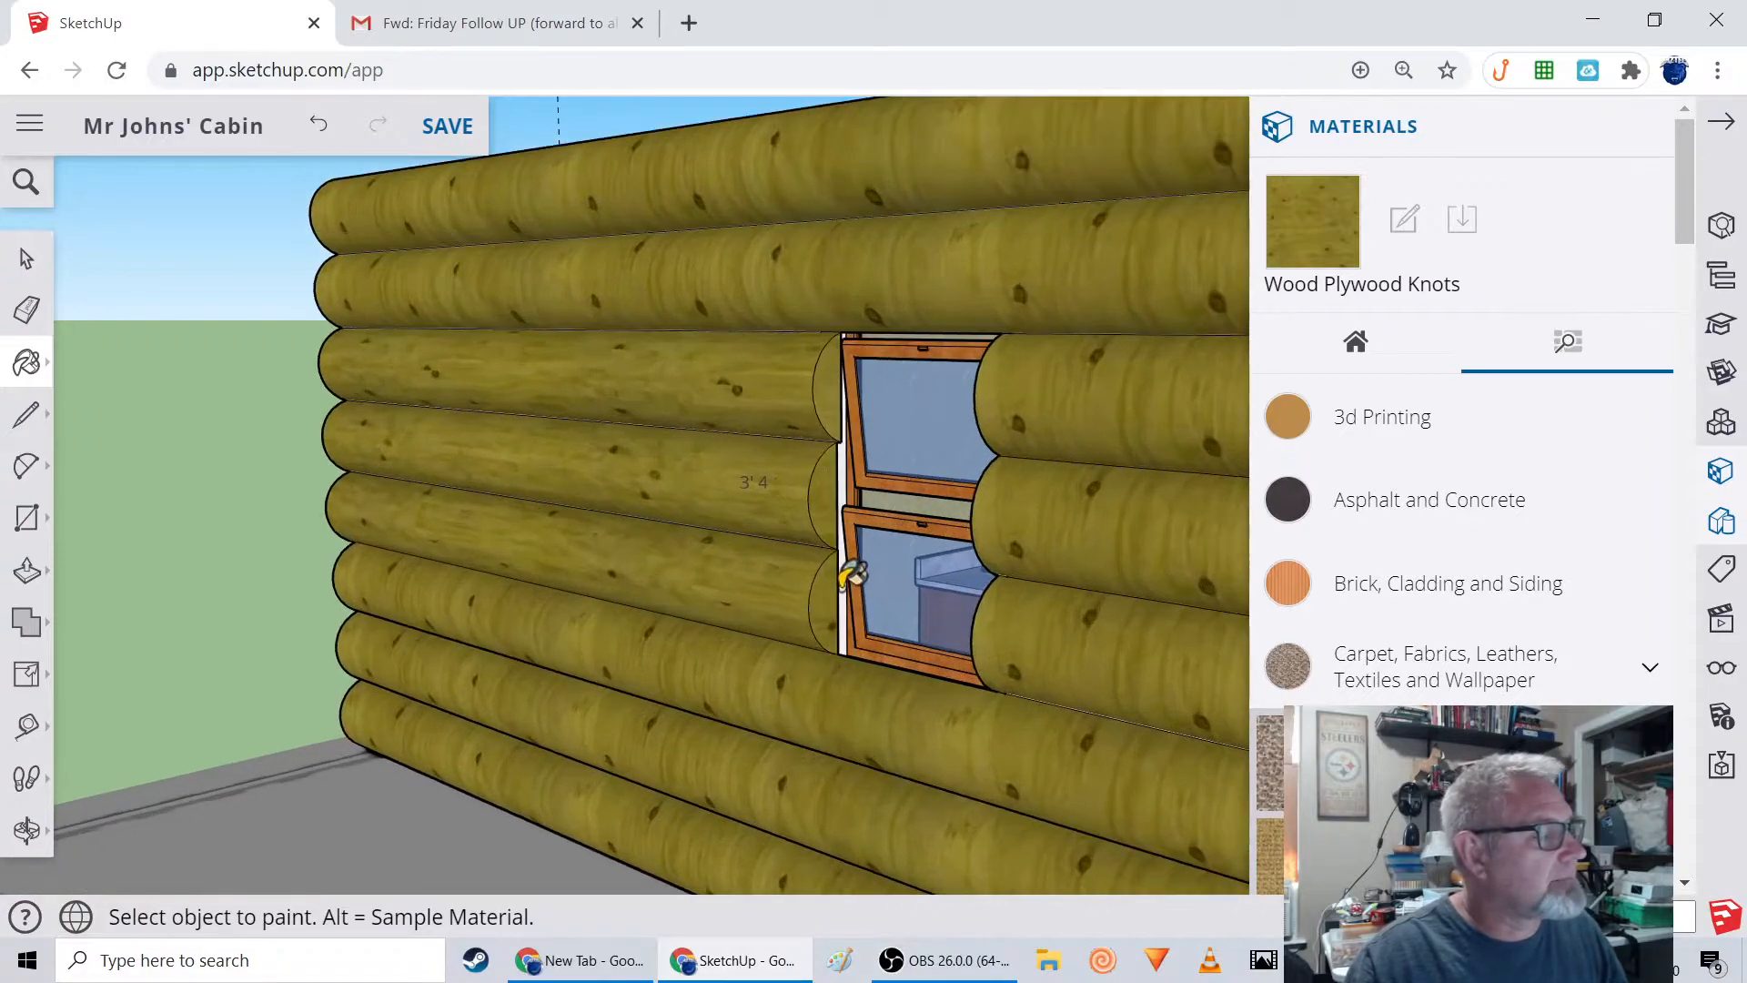
middle_click_drag(850, 507, 697, 494)
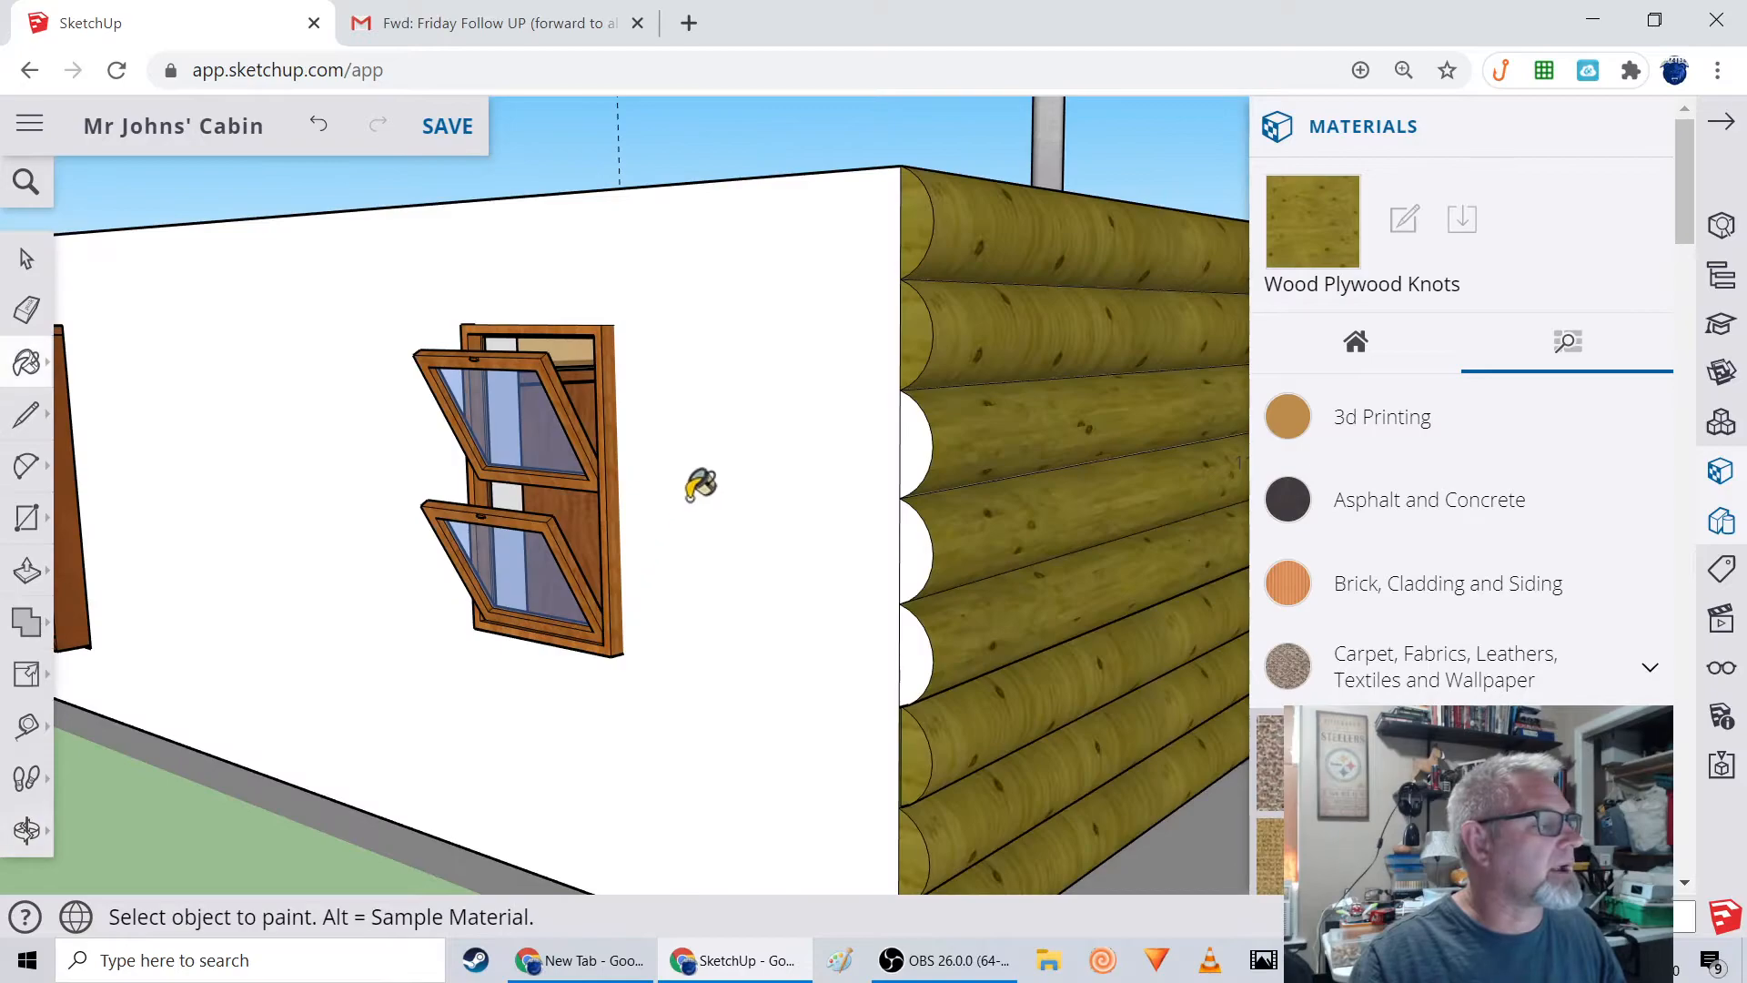
left_click(915, 441)
left_click(921, 539)
left_click(937, 634)
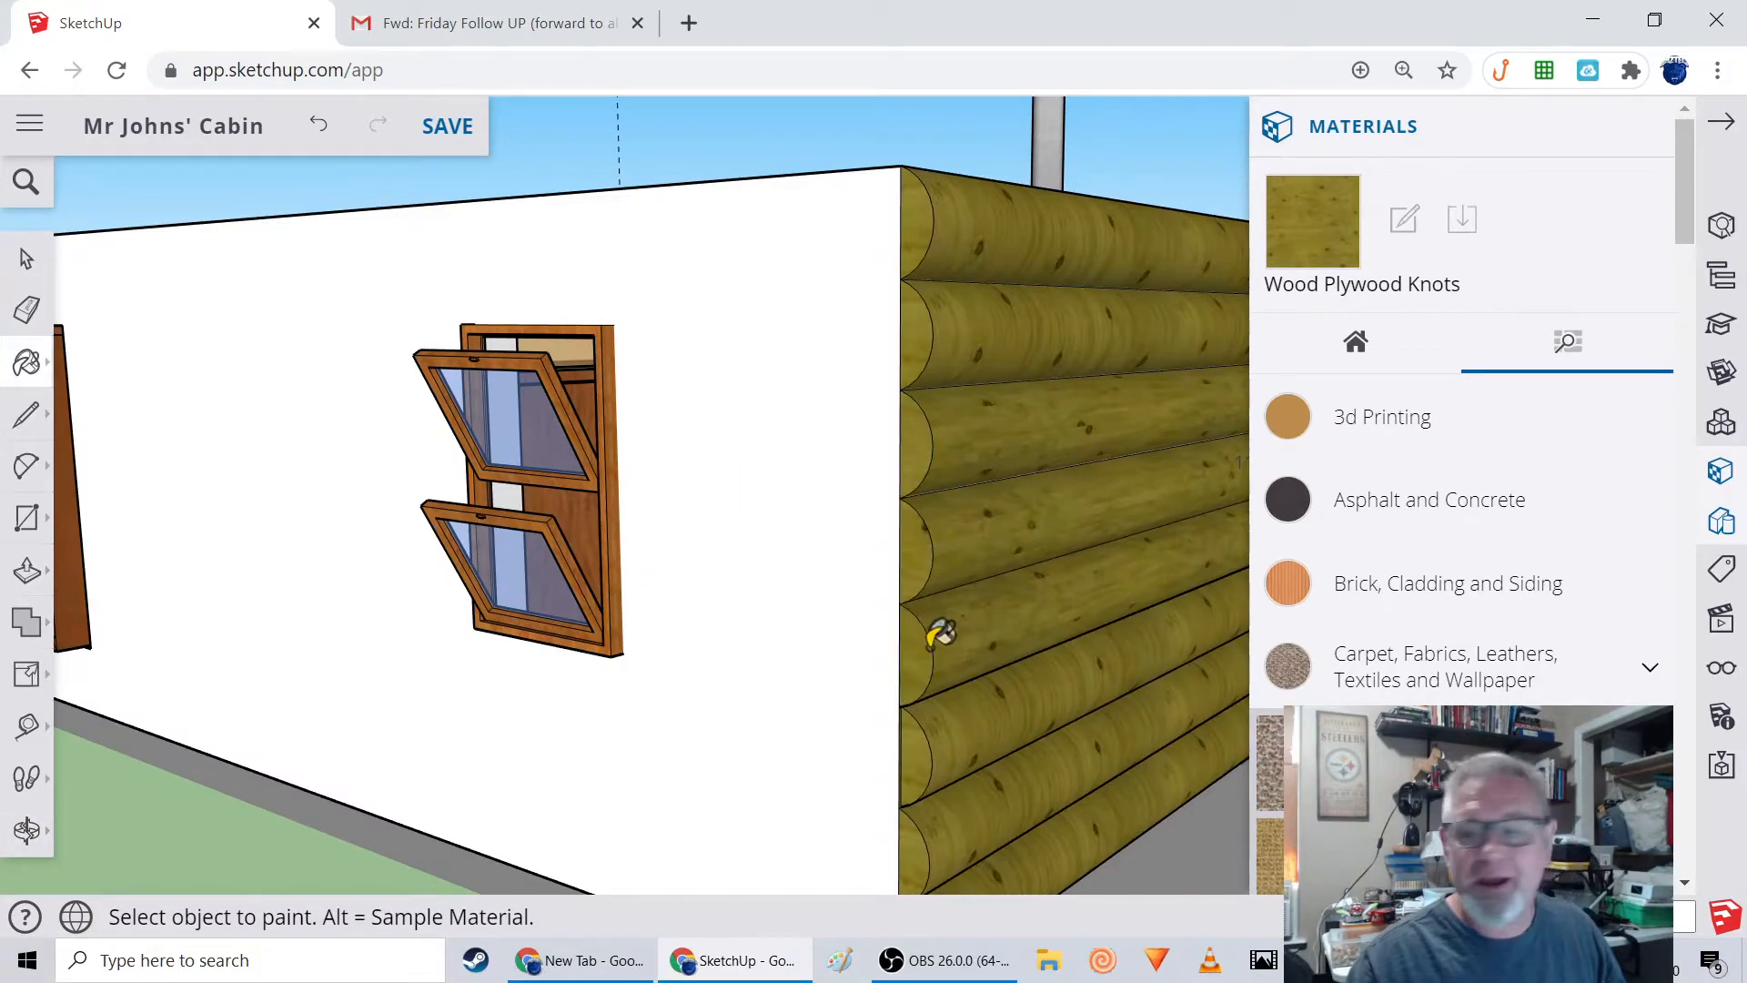
Push the window-side ends of the three new logs back slightly to clear the awning window frame.
middle_click_drag(1086, 597, 778, 657)
scroll(956, 573, "up", 10)
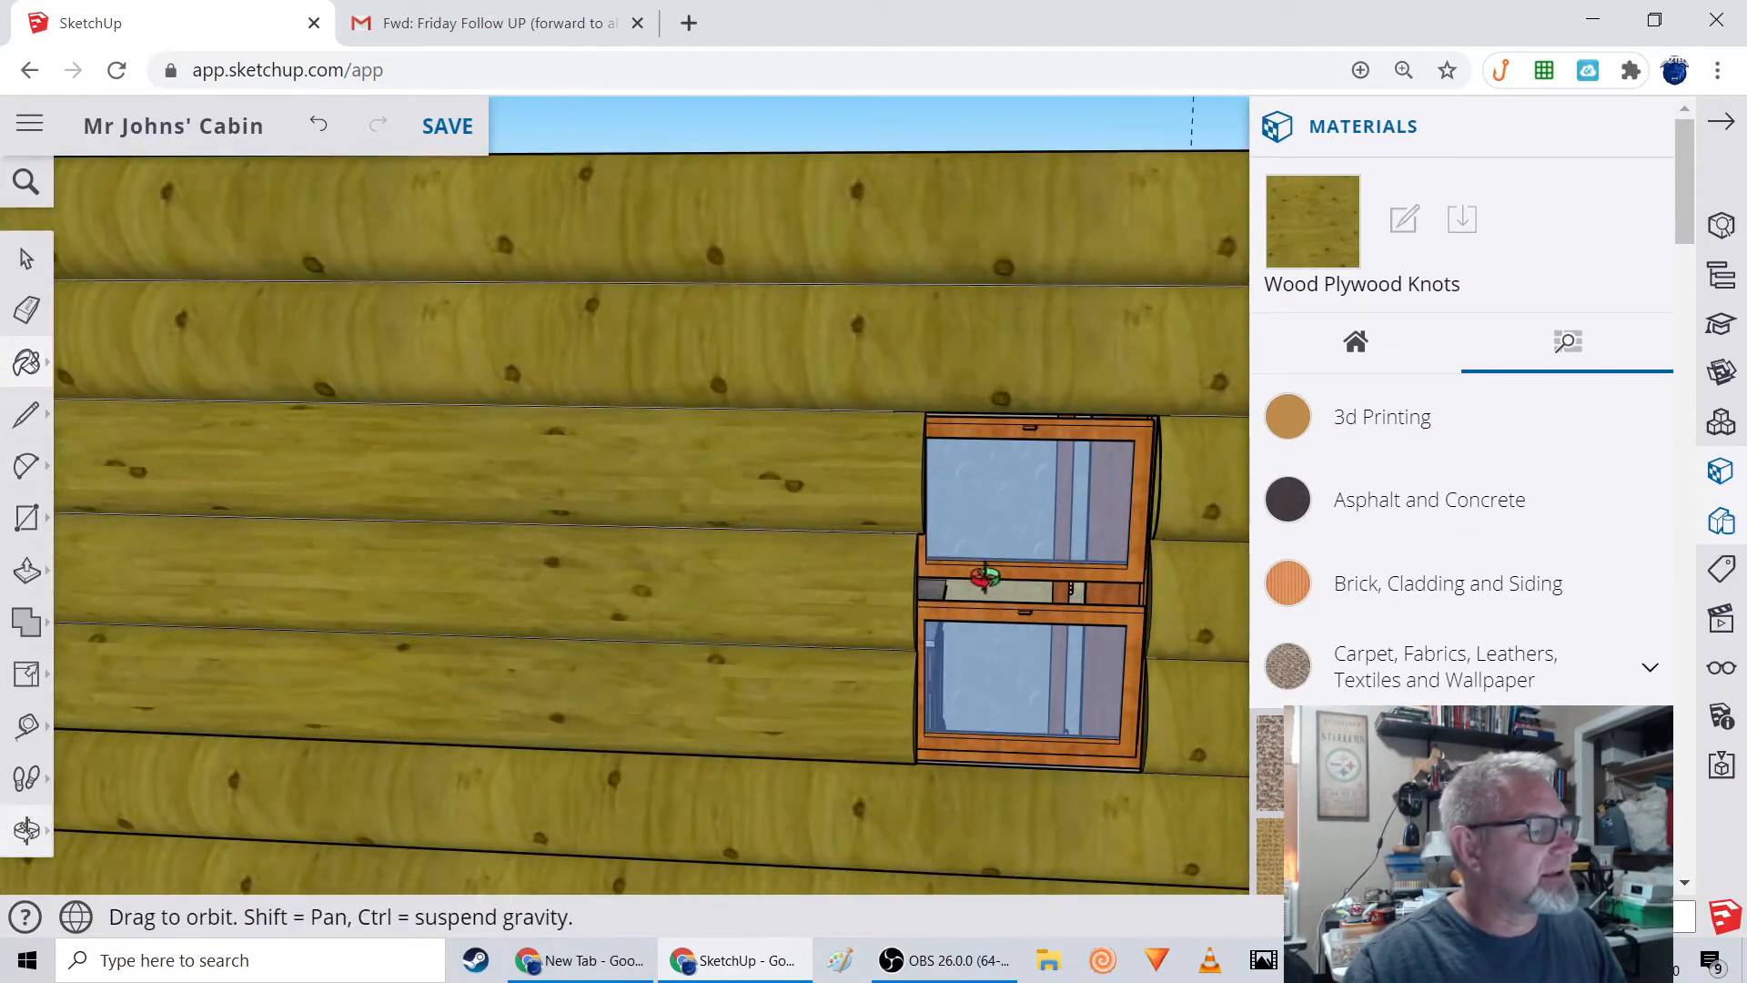
key("p")
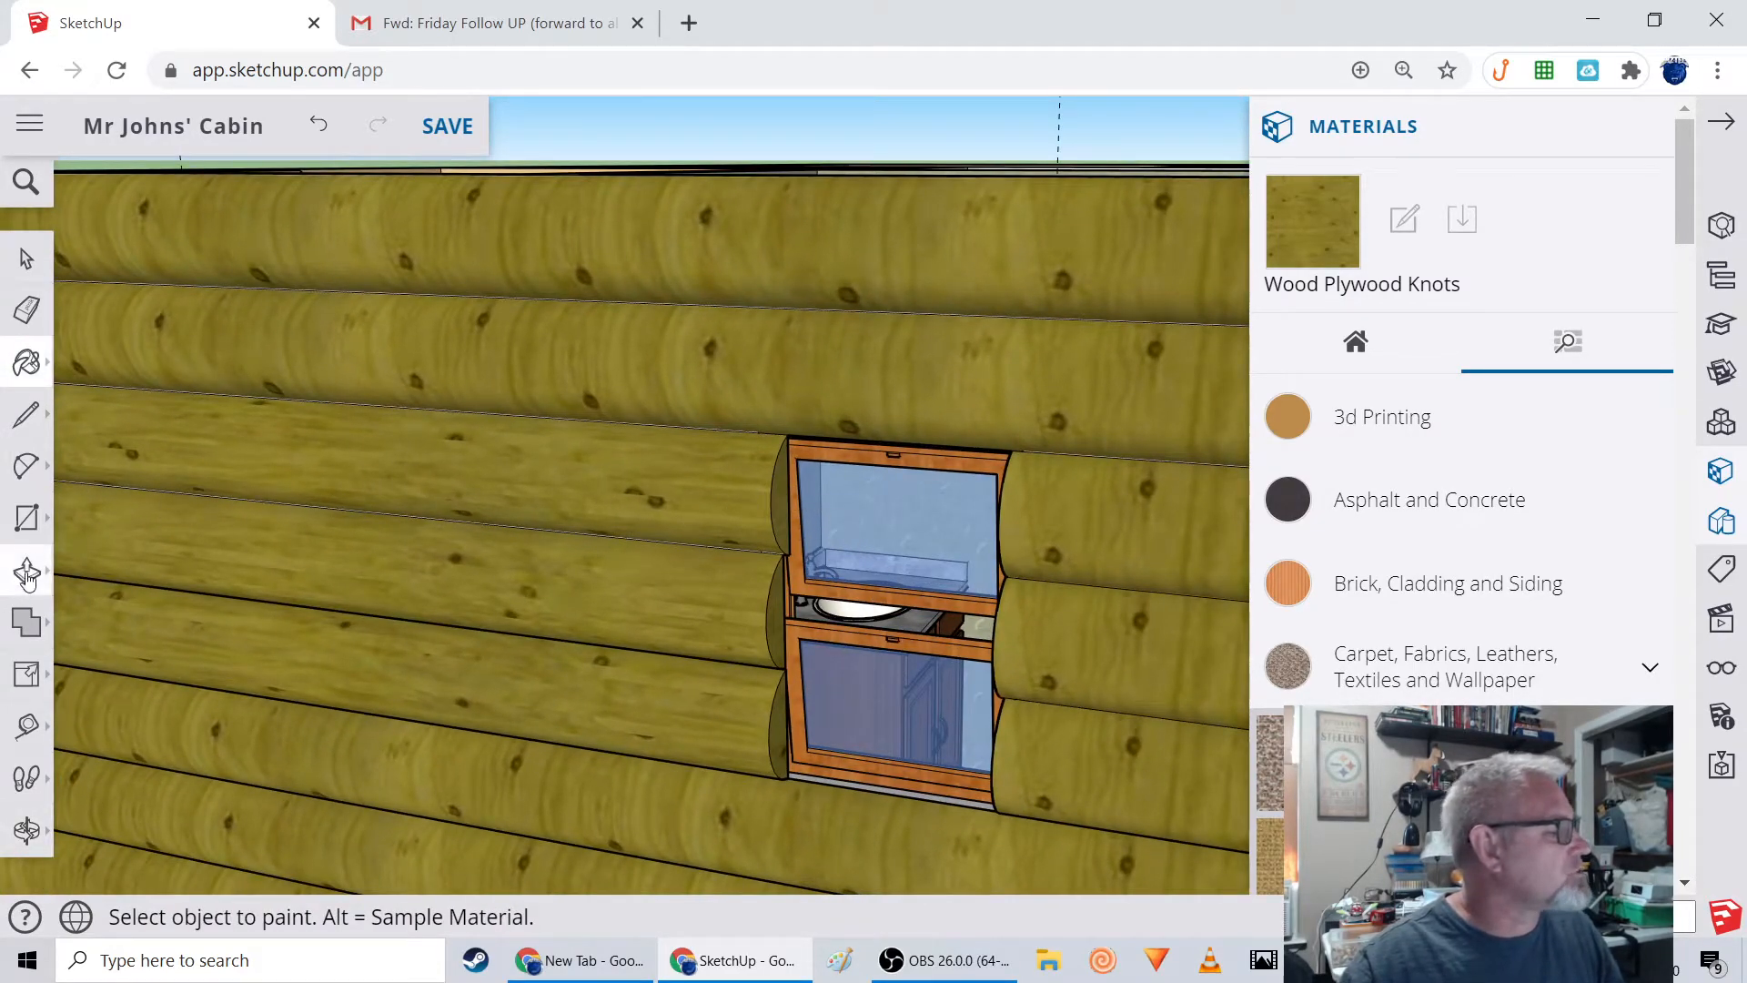
left_click(774, 520)
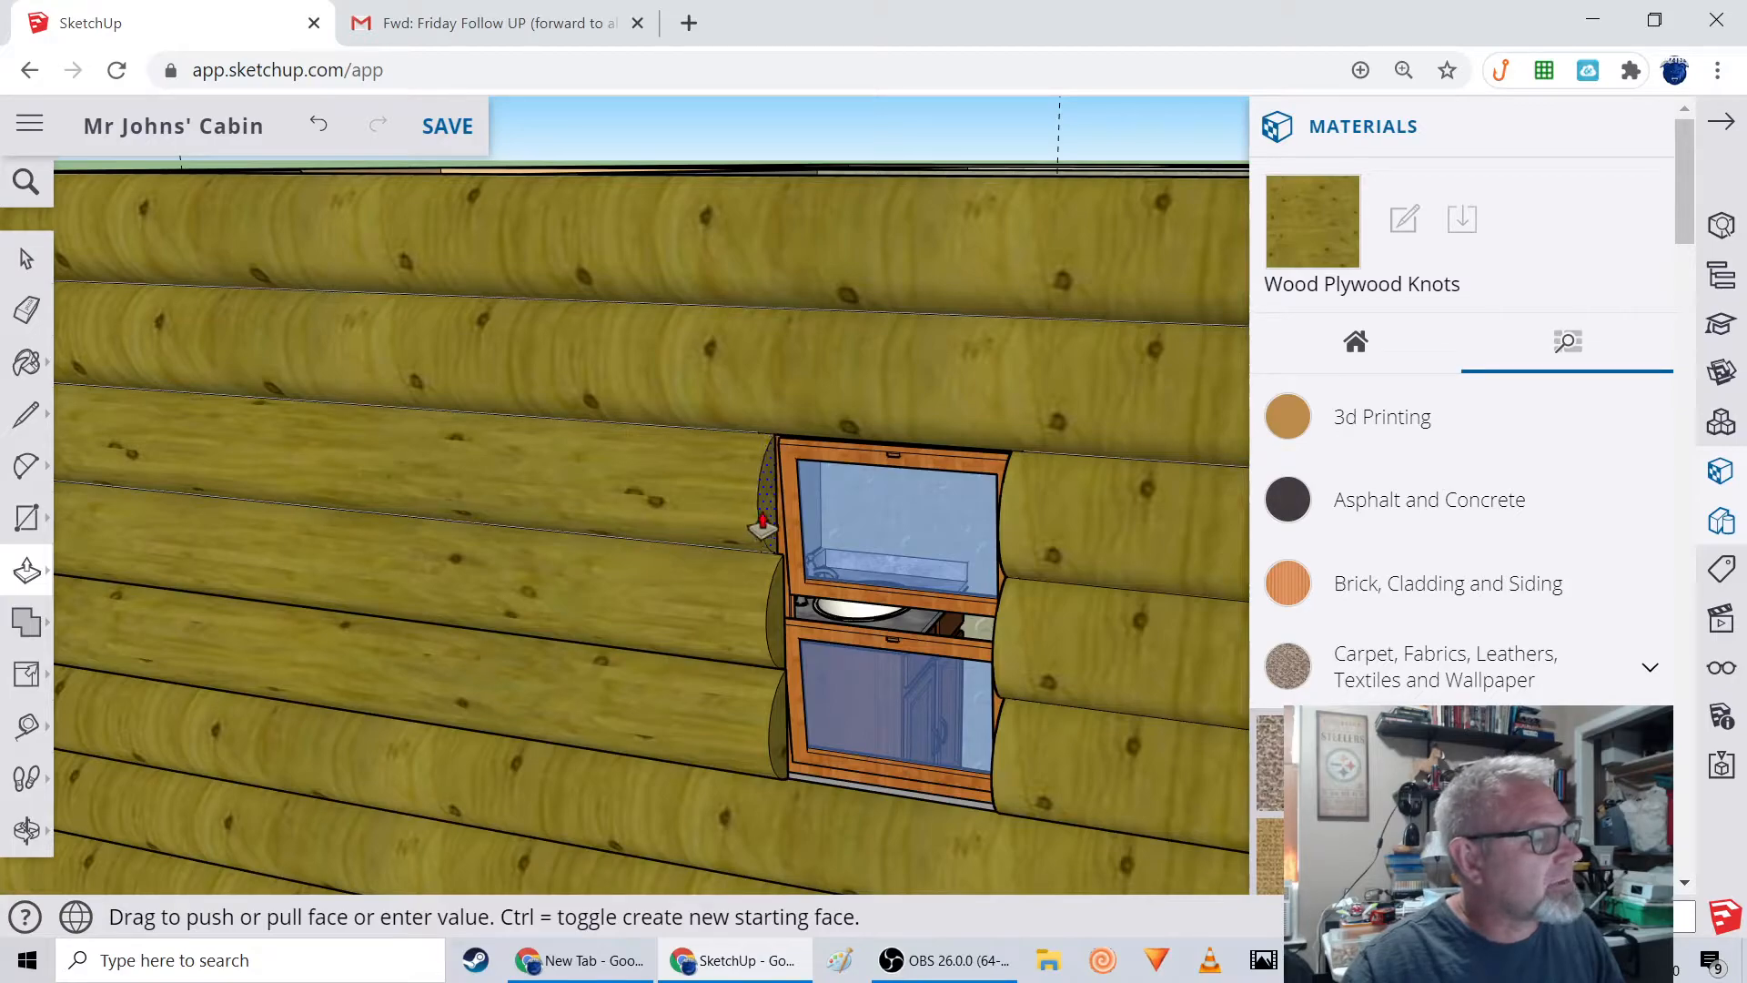
left_click(763, 523)
left_click(772, 611)
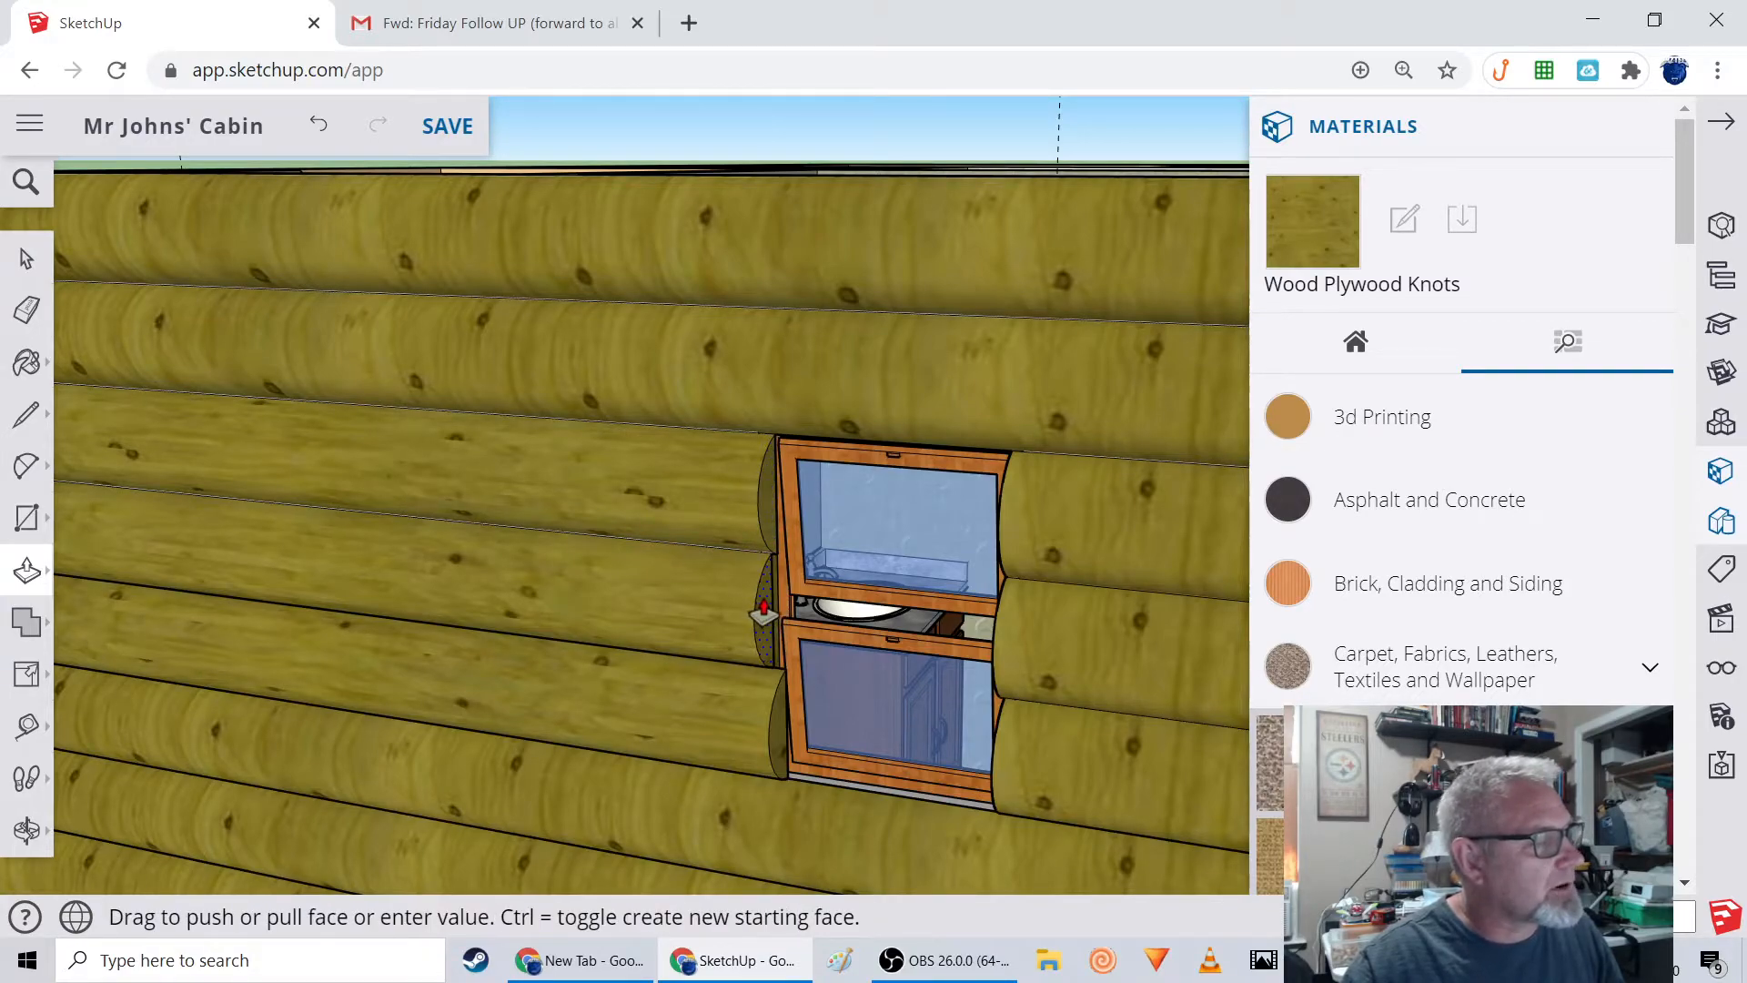
left_click(767, 611)
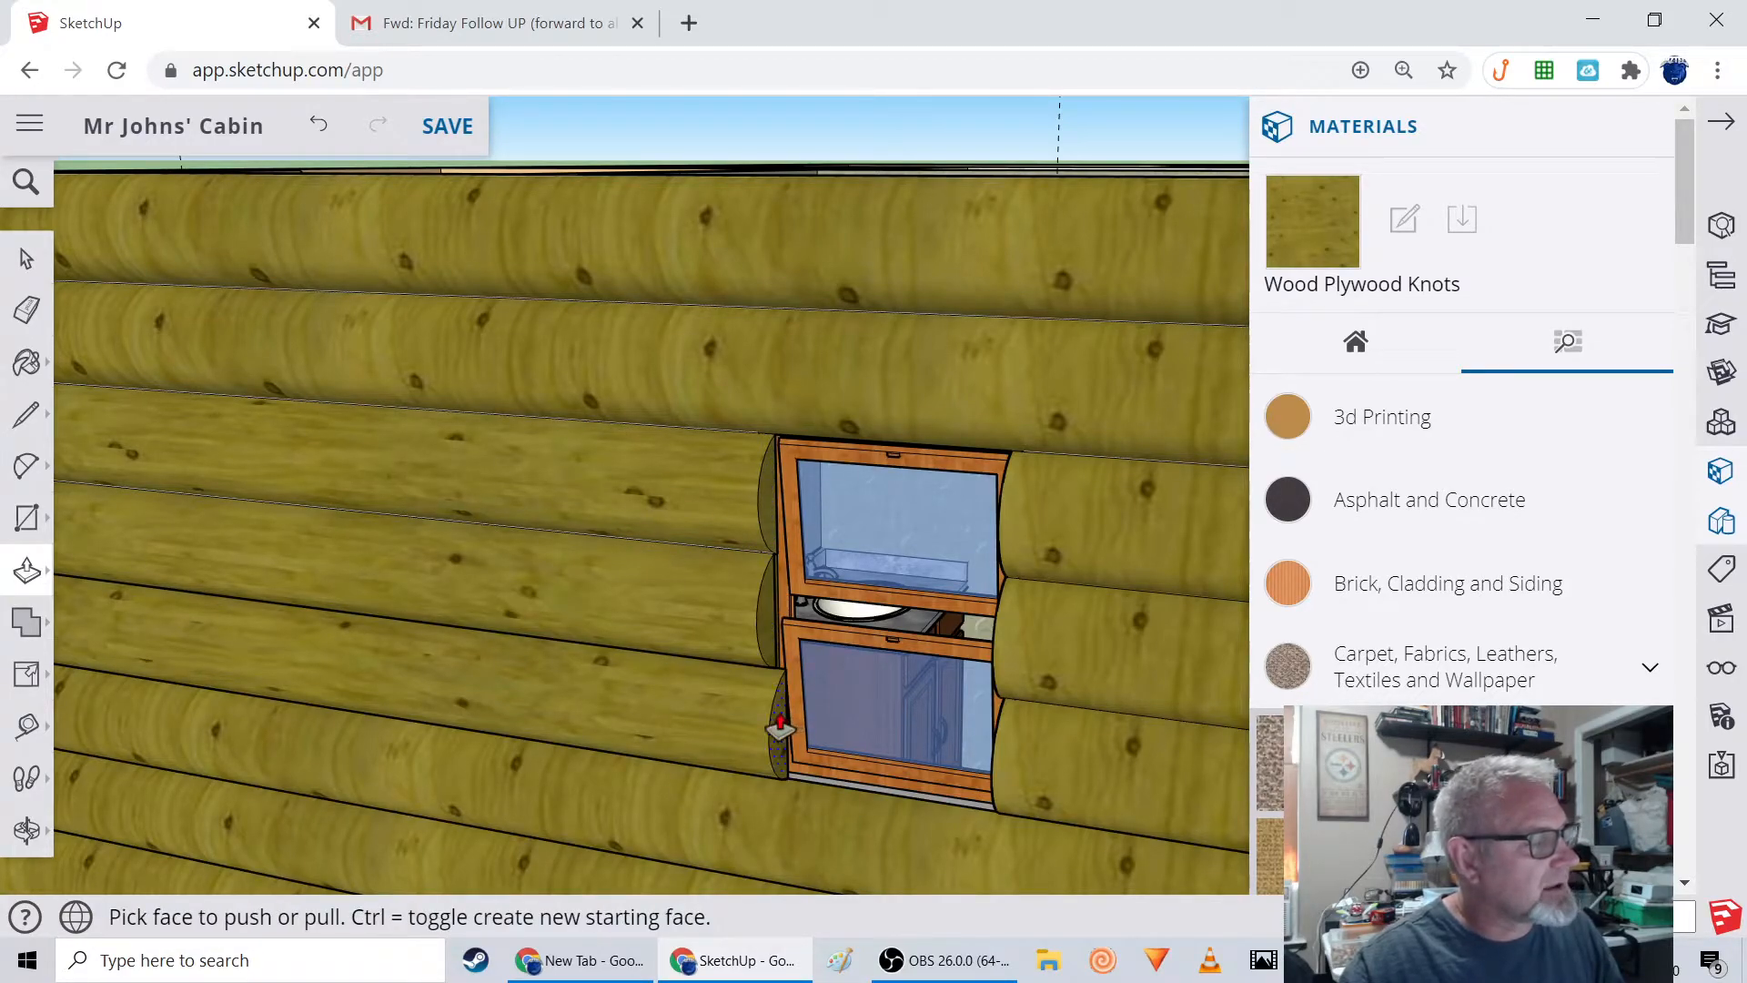
left_click(778, 726)
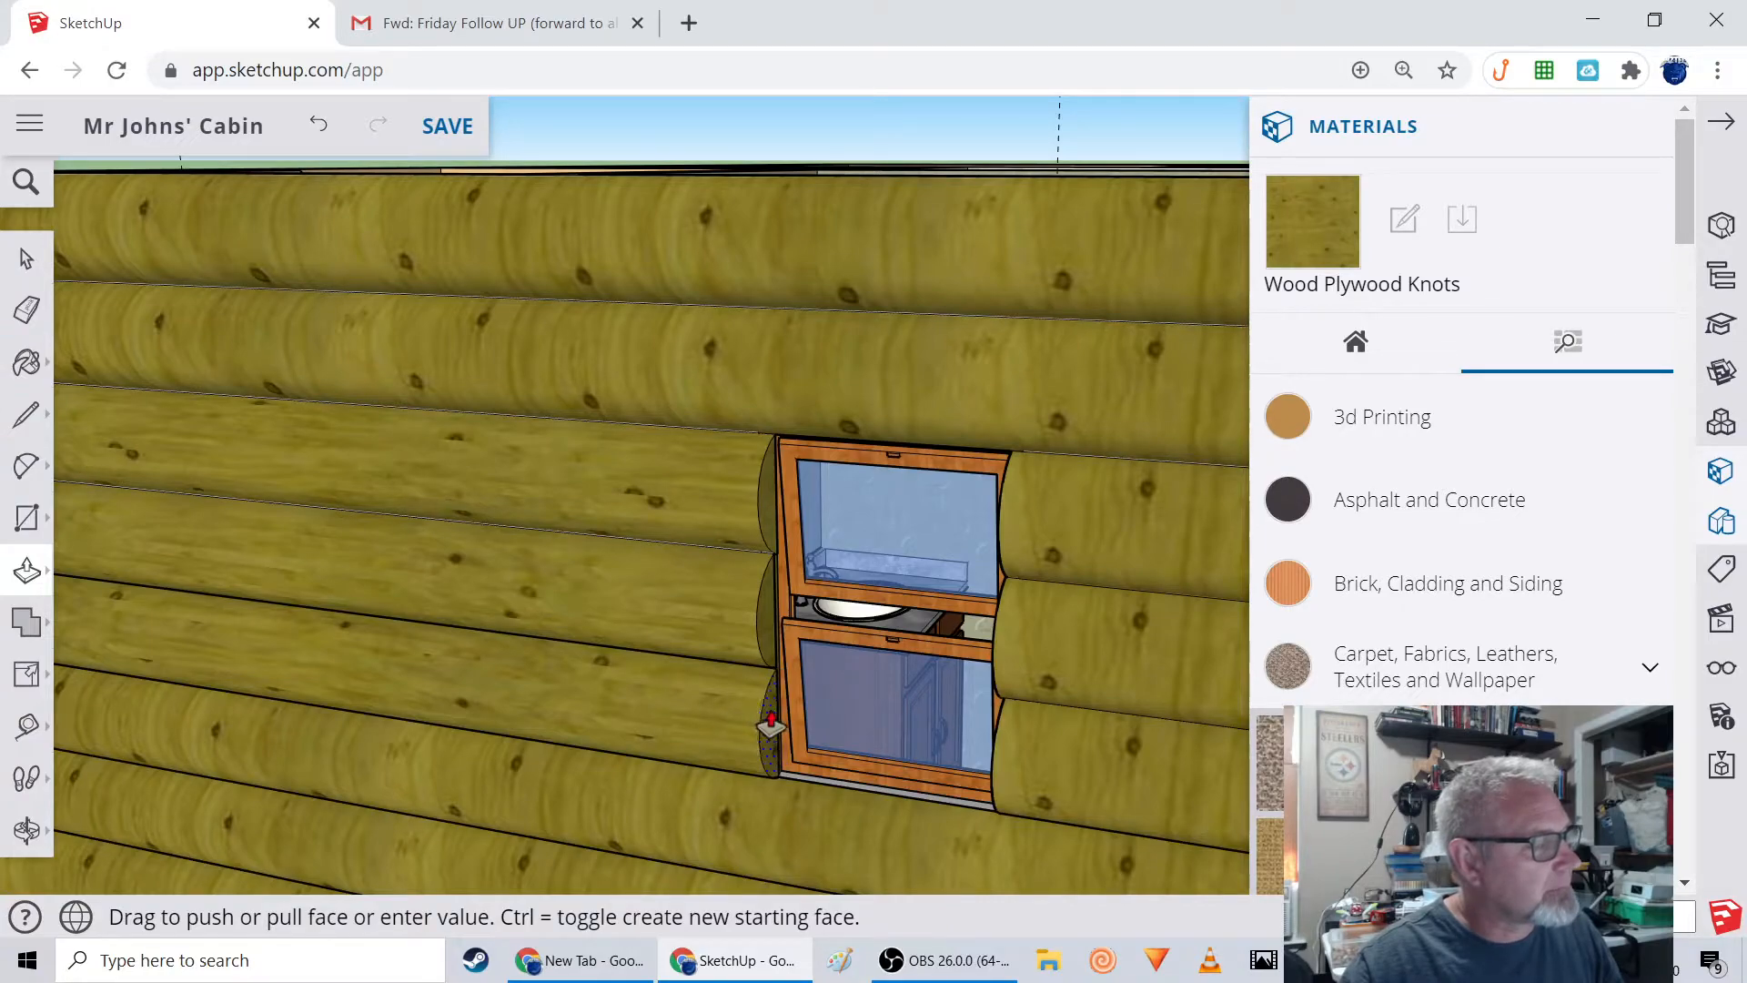
left_click(771, 725)
Examine the awning window's fit against the log ends outside and from inside the half bath.
middle_click_drag(702, 765, 854, 709)
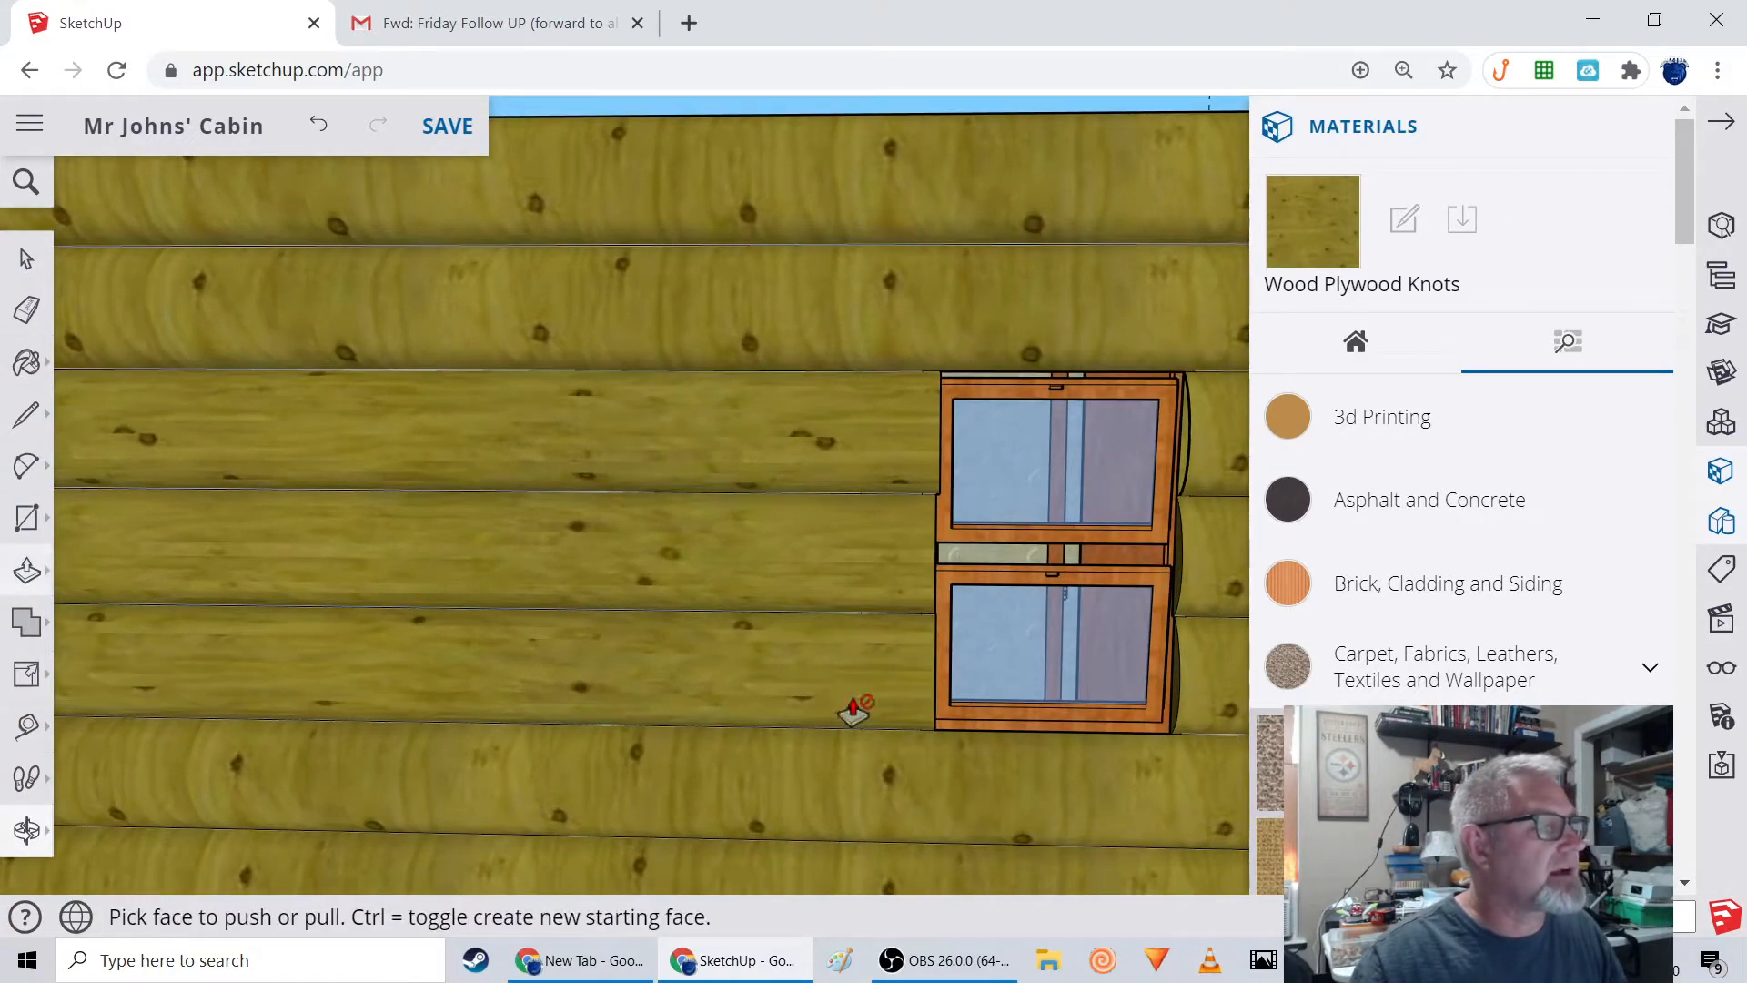
middle_click_drag(960, 684, 588, 590)
scroll(654, 632, "down", 2)
scroll(653, 632, "up", 3)
scroll(597, 582, "up", 2)
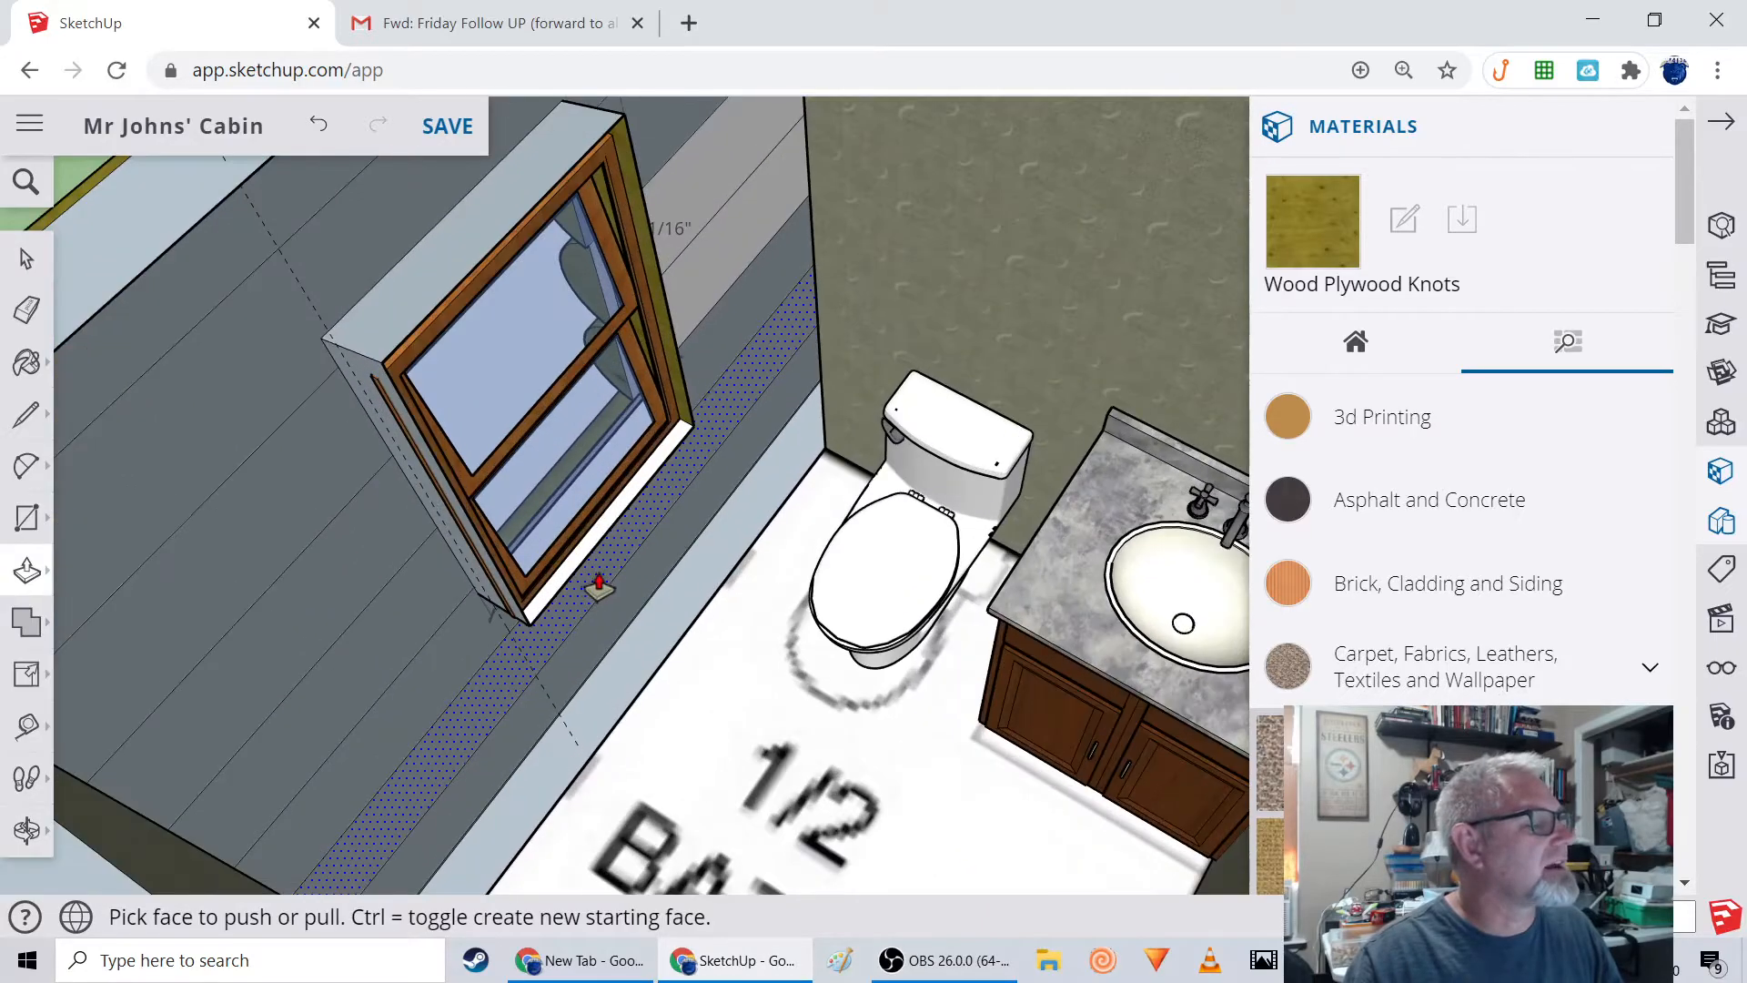
left_click_drag(424, 530, 204, 565)
key("p")
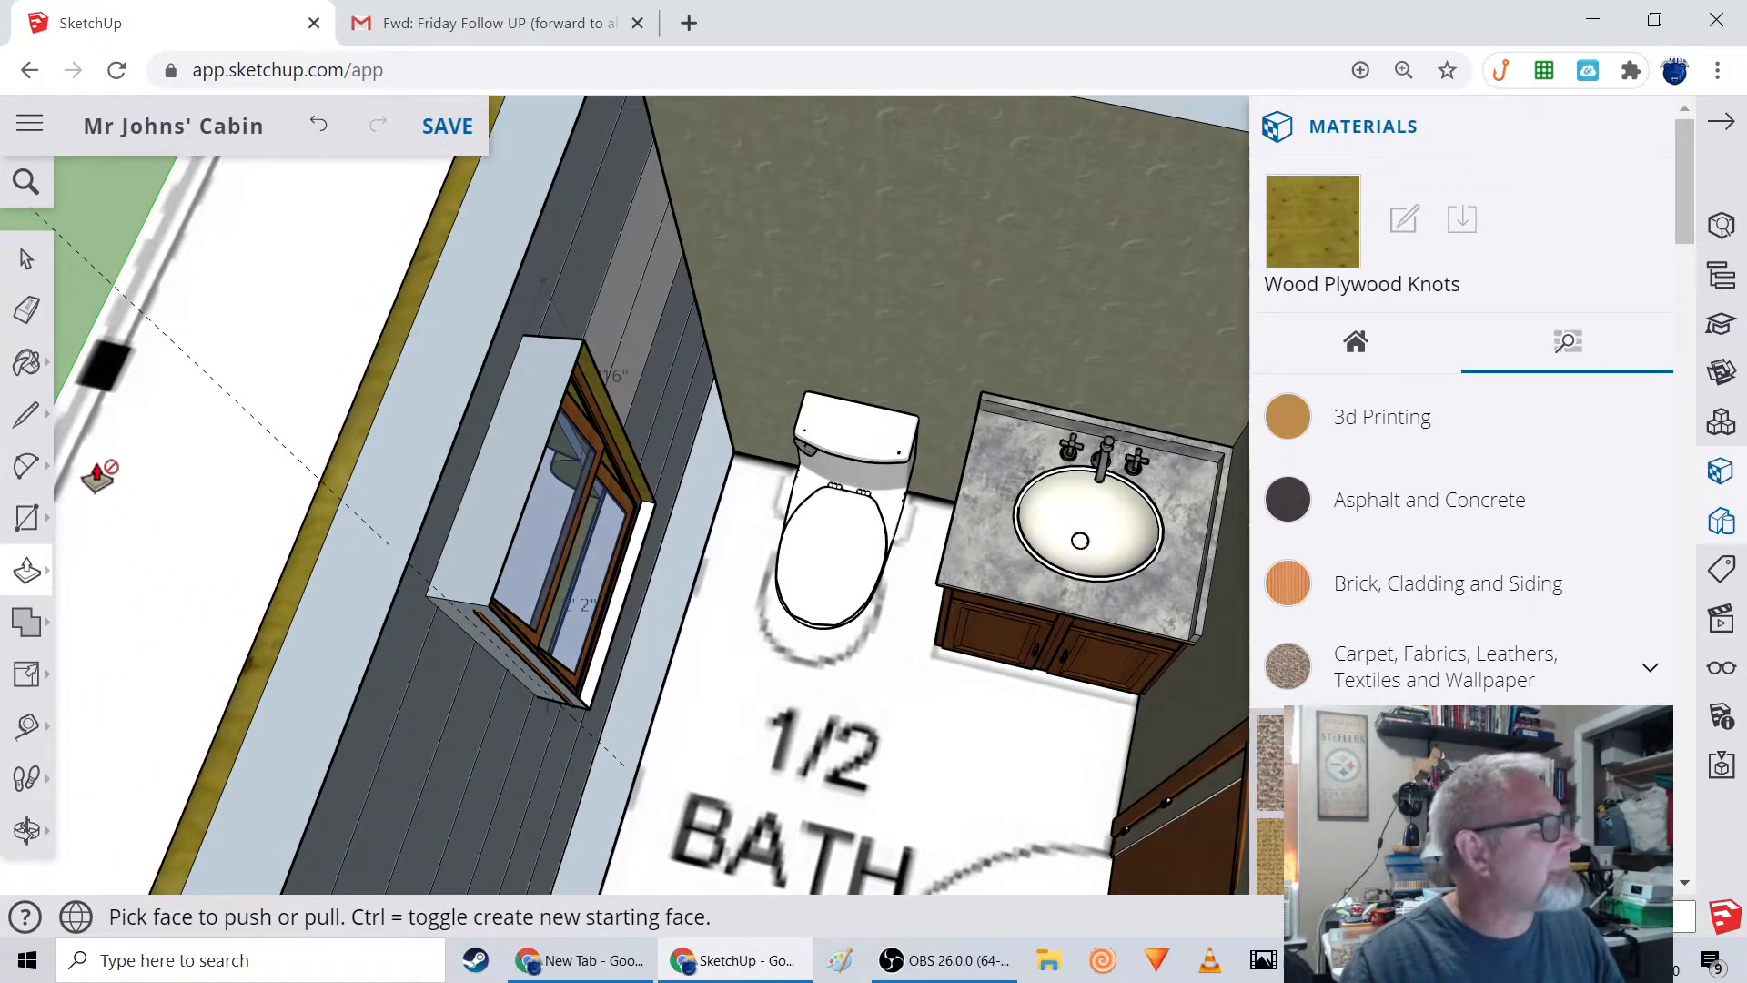
Select the awning window from inside the half bath and shift it slightly in its opening with the Move tool.
left_click(26, 674)
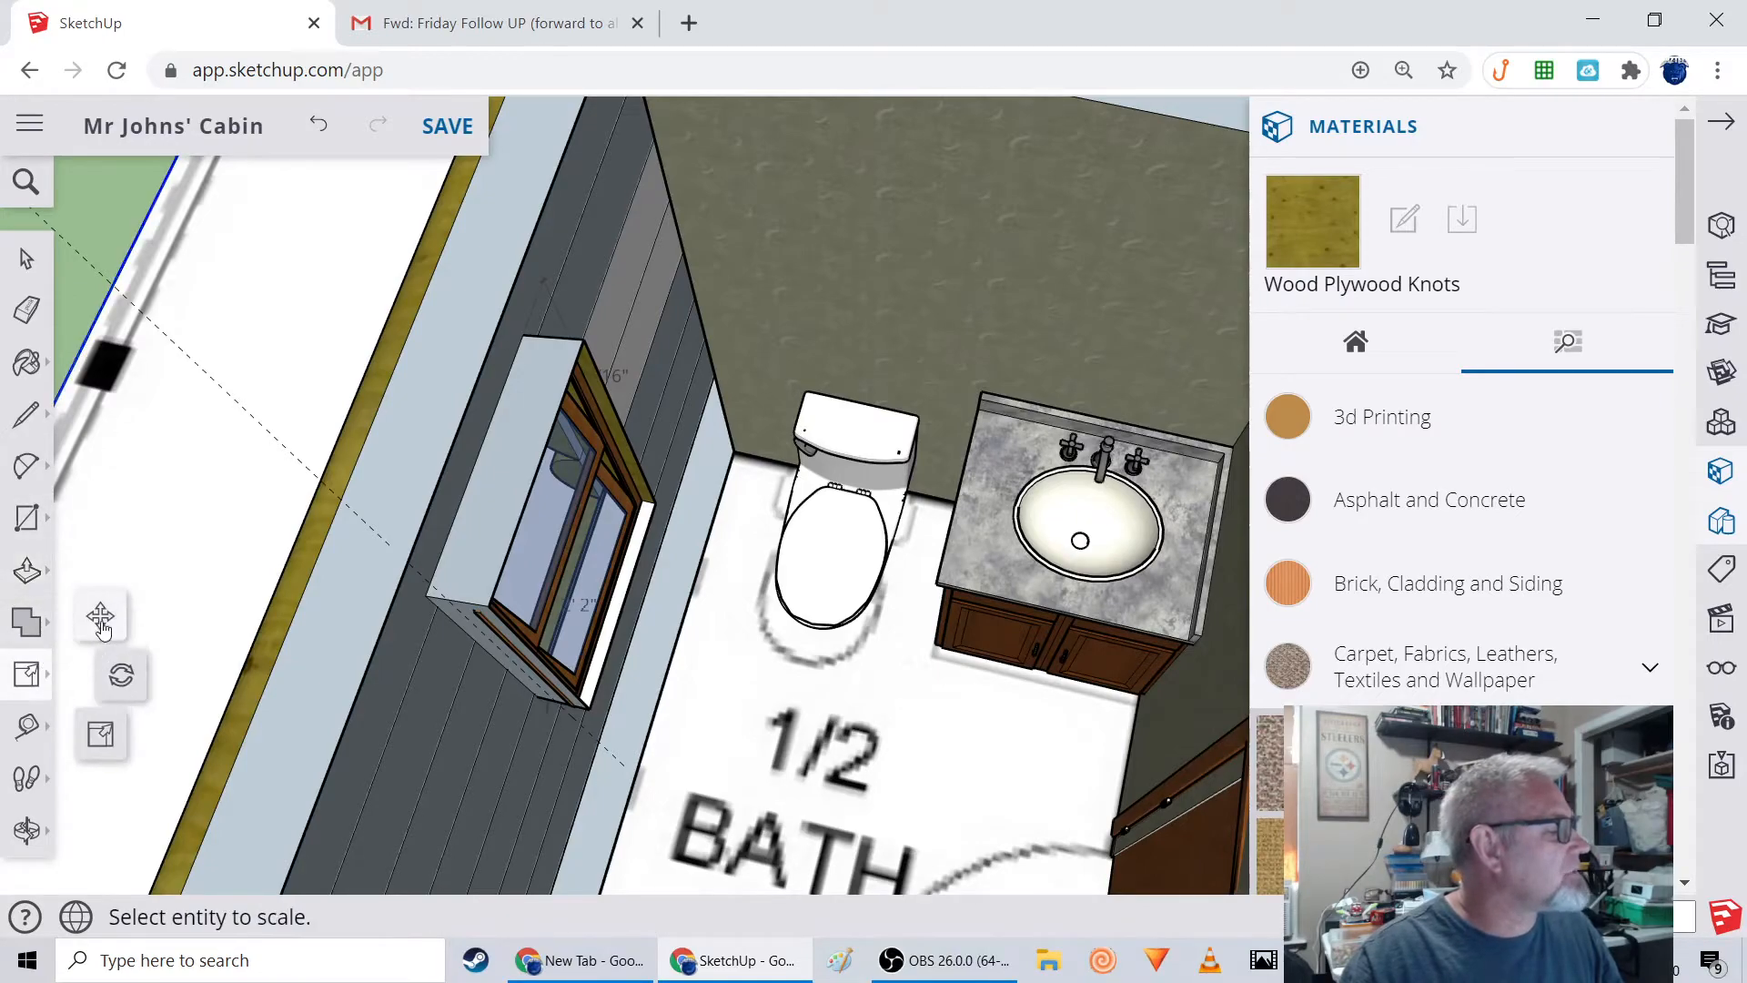
left_click(97, 613)
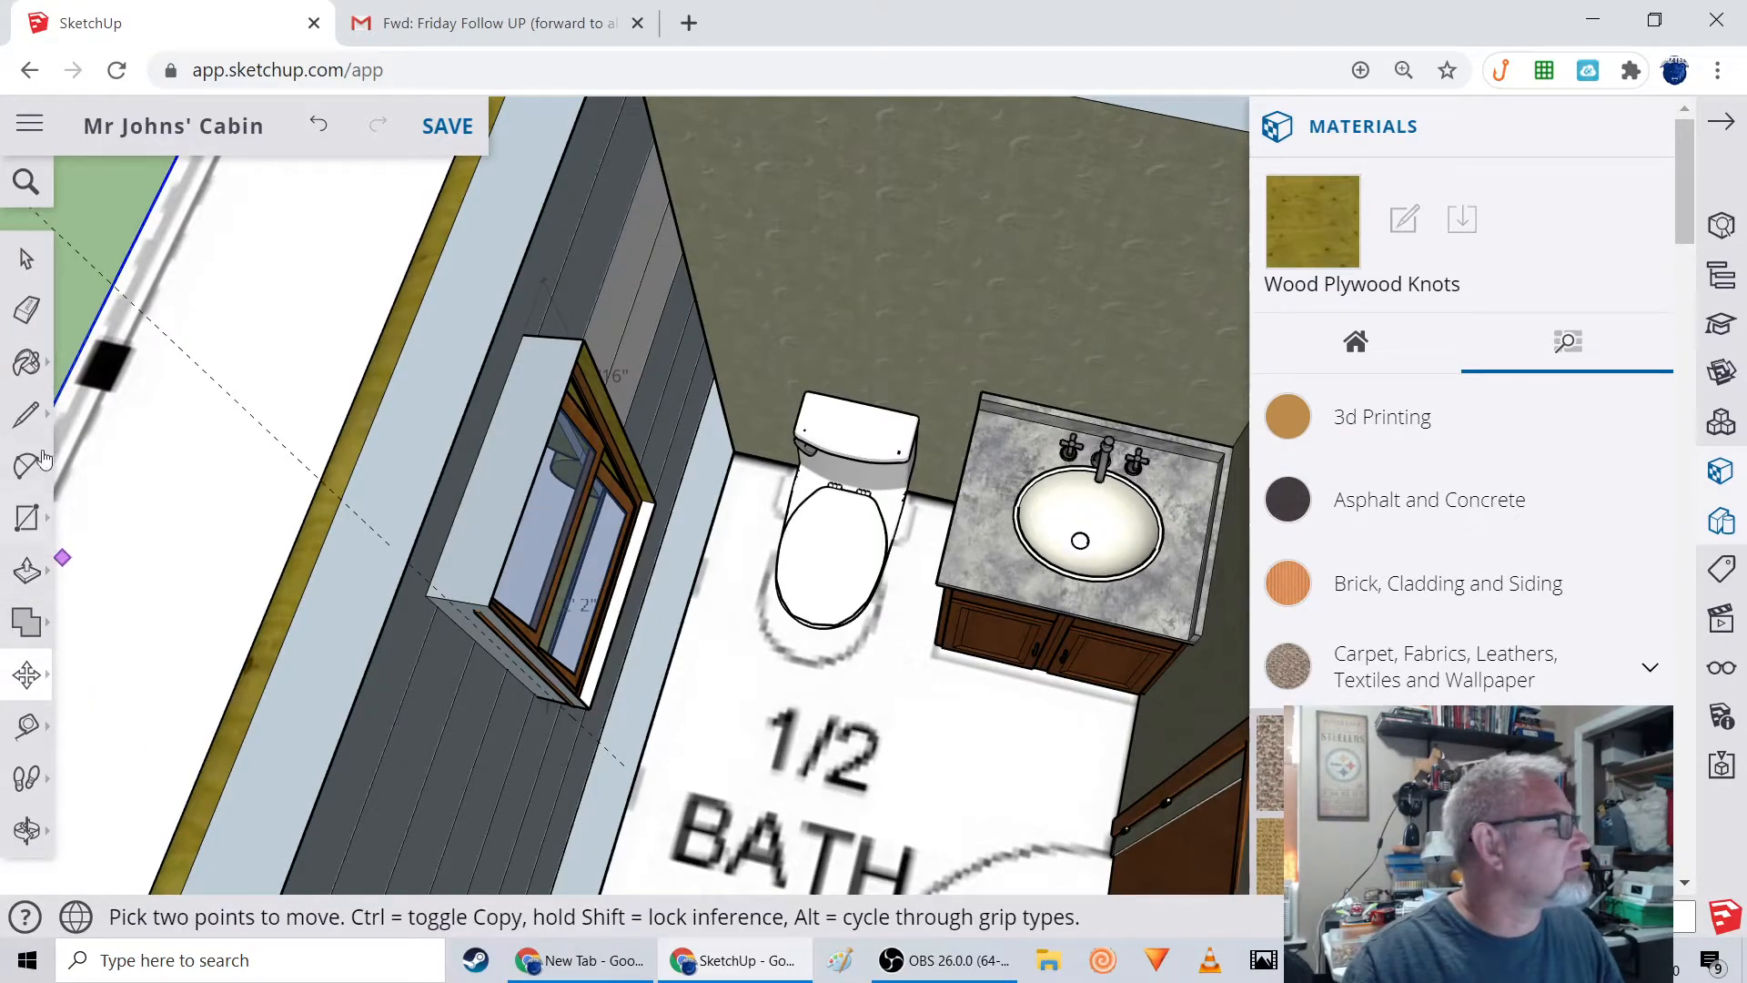
key("space")
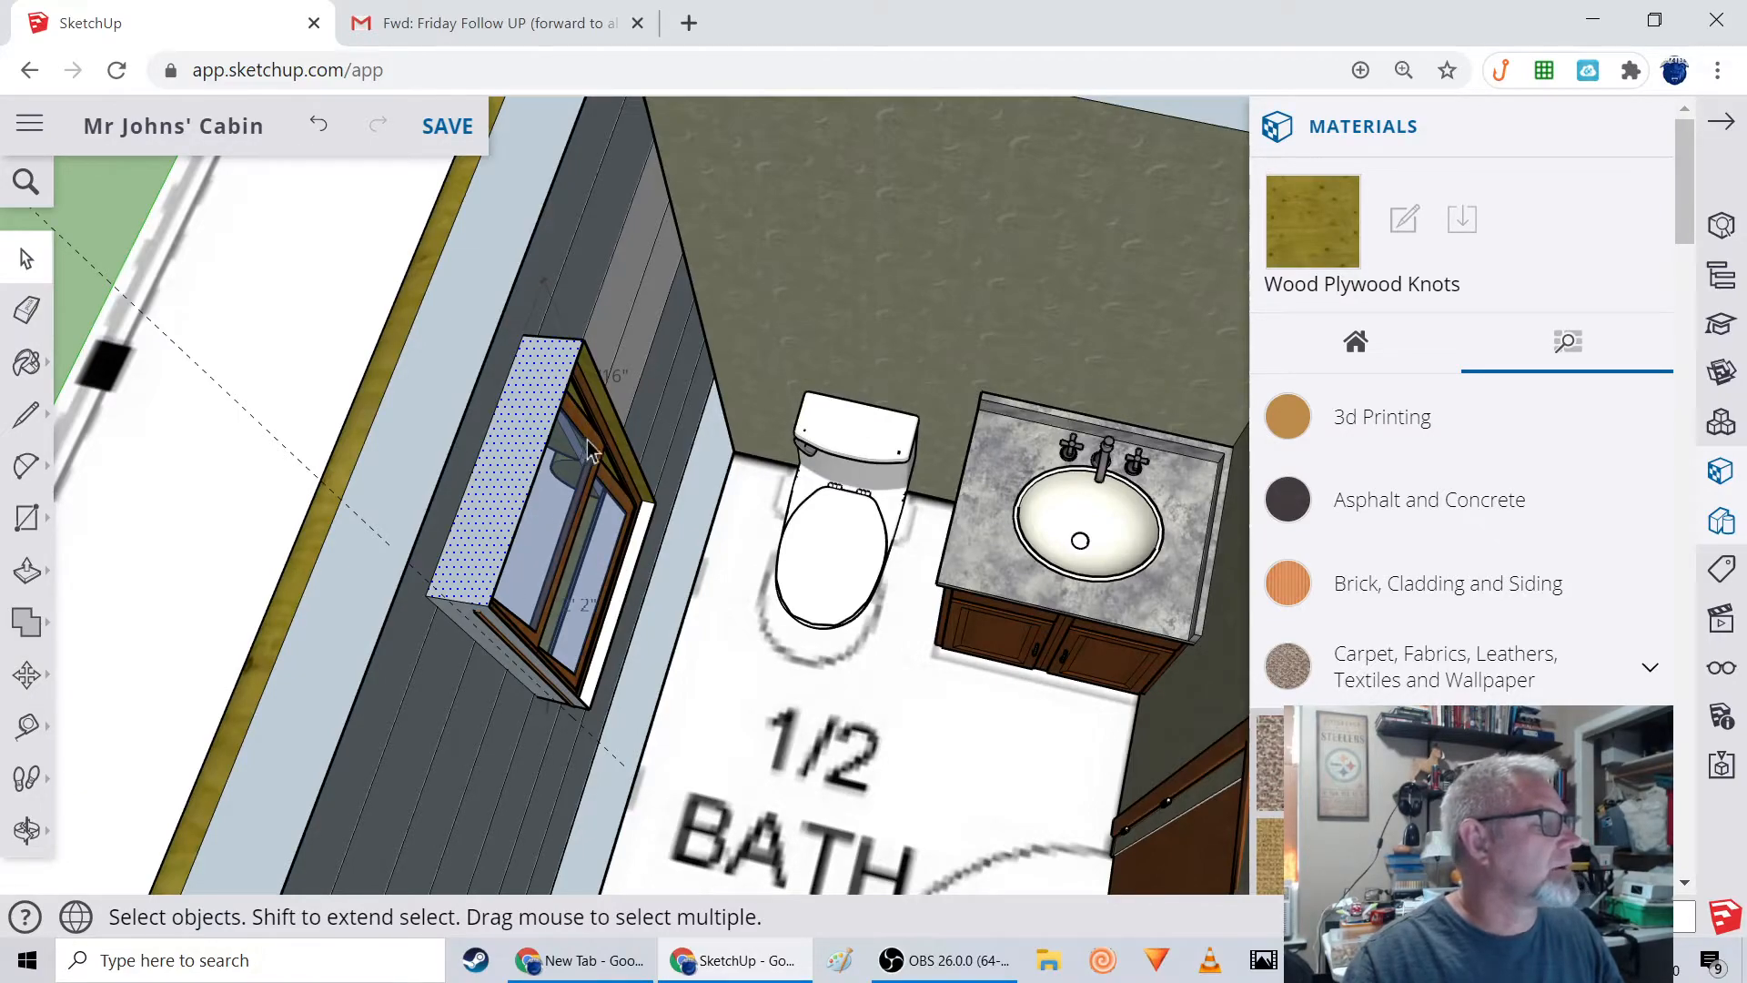
left_click(626, 439)
middle_click_drag(626, 440, 666, 440)
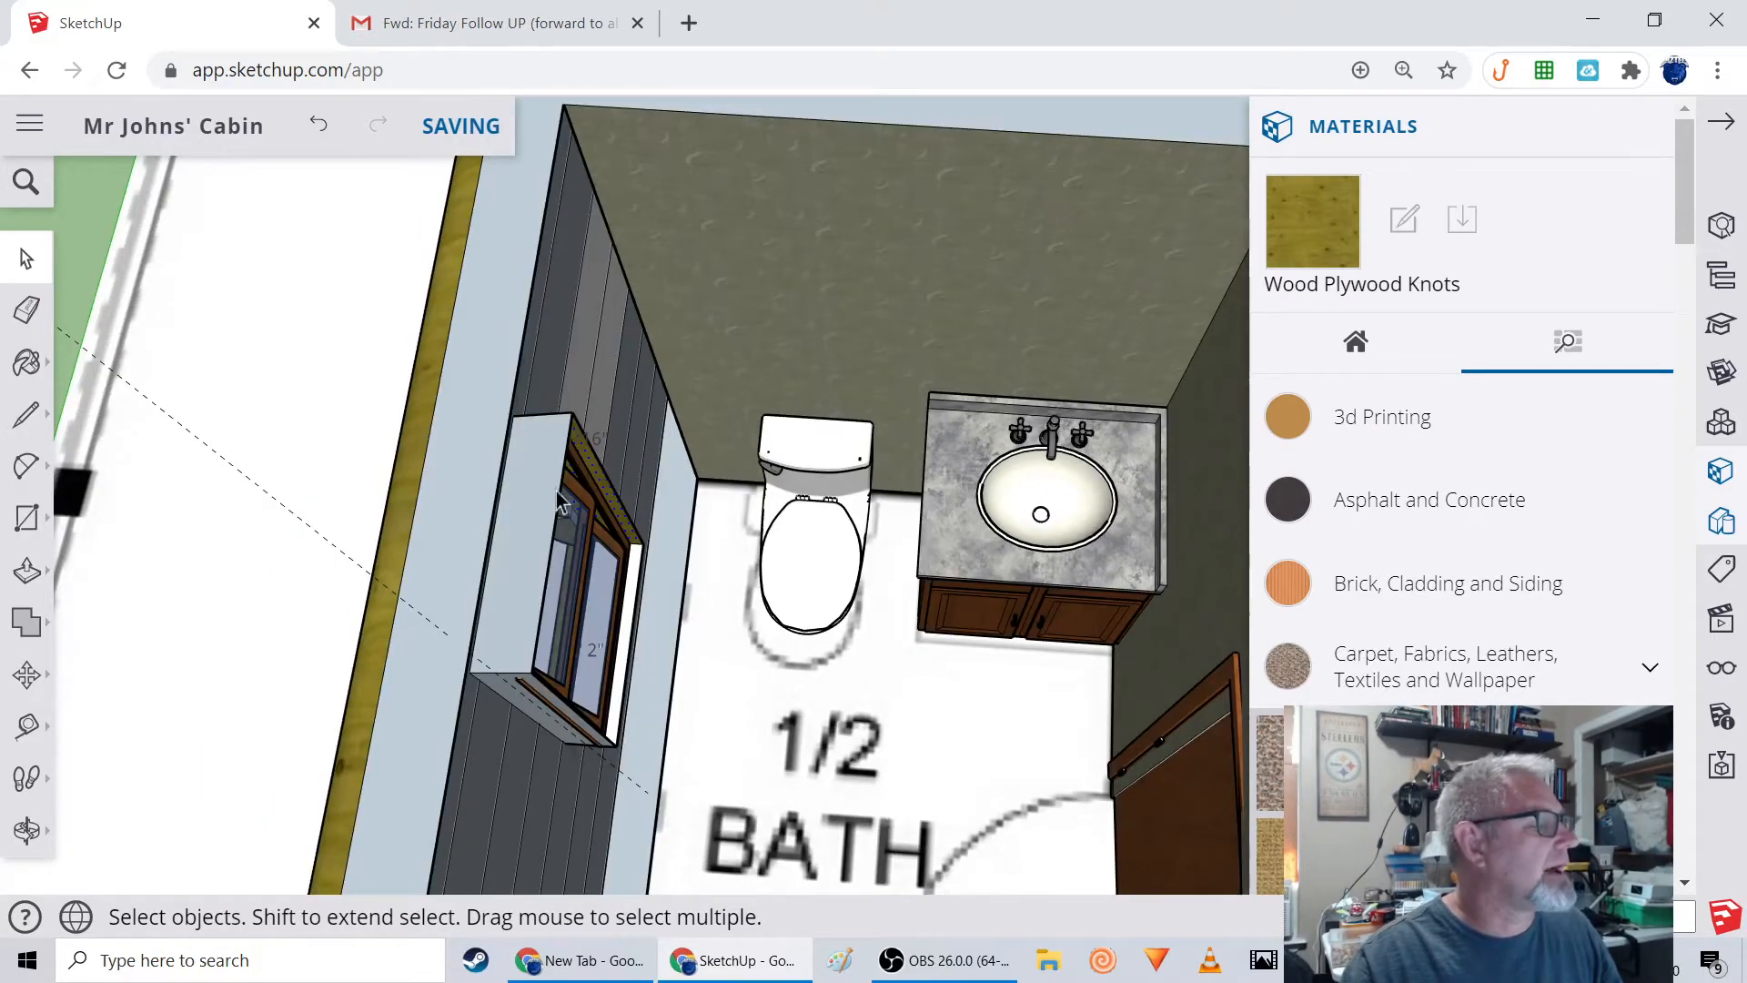
left_click(547, 604)
left_click(566, 704)
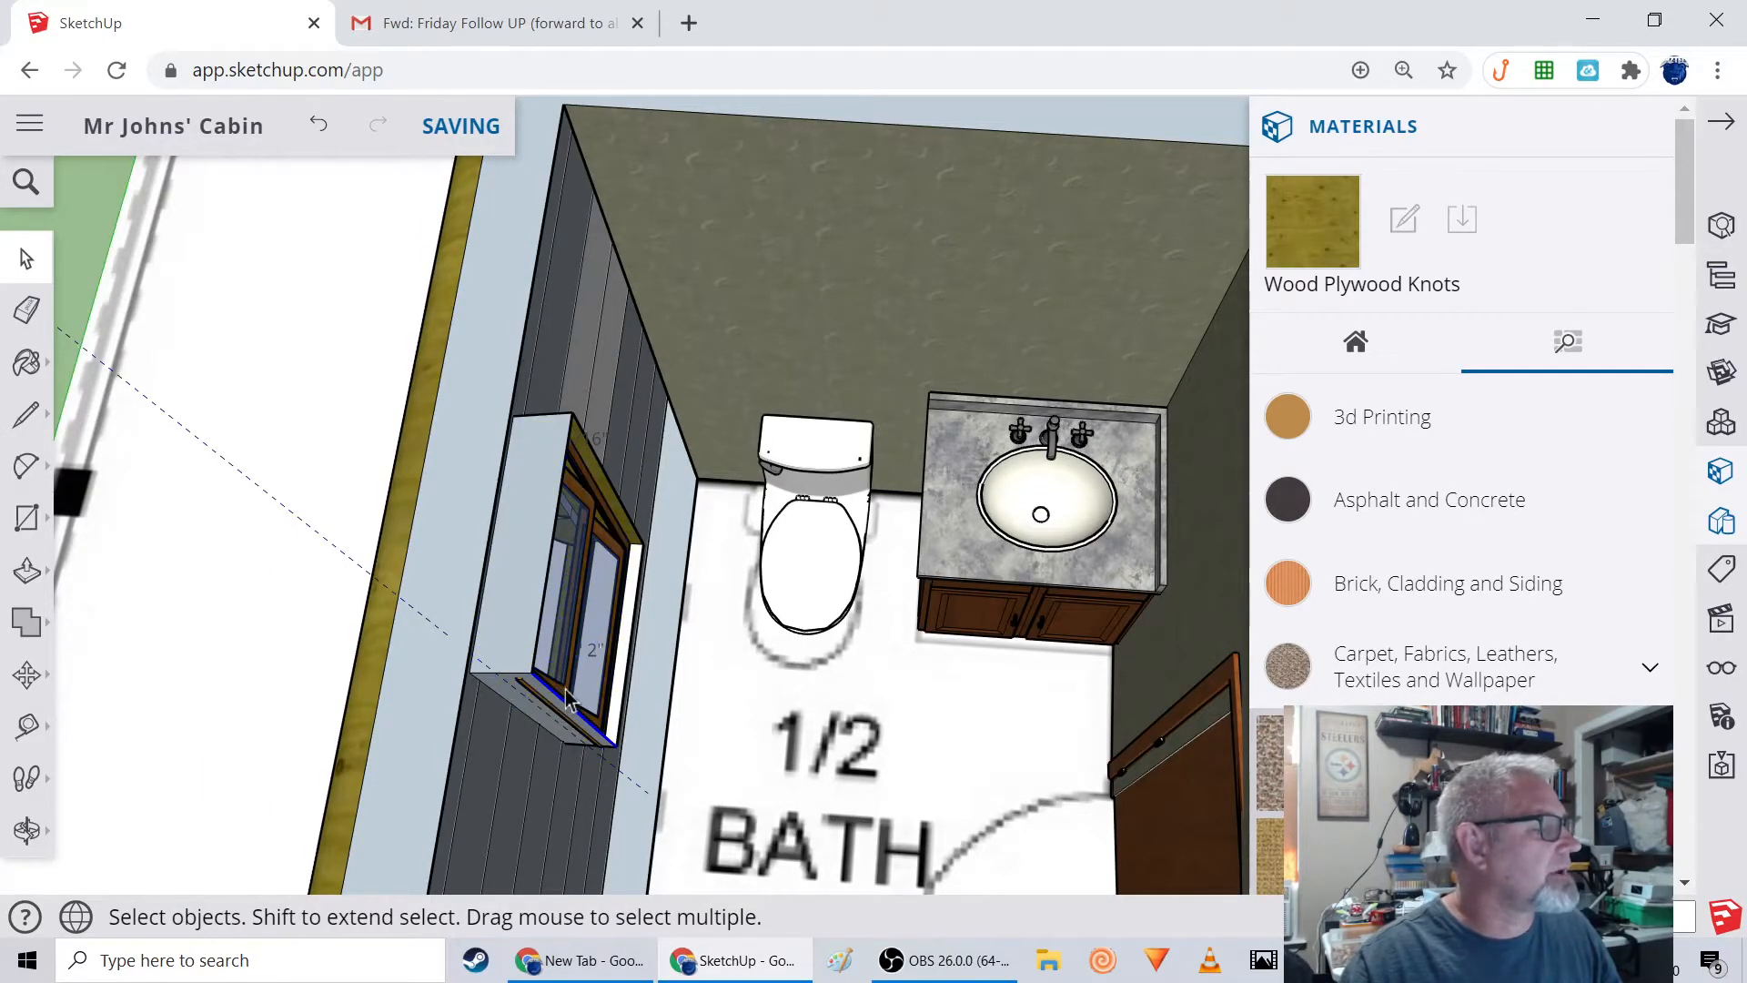
left_click(568, 663)
middle_click_drag(653, 684, 499, 538)
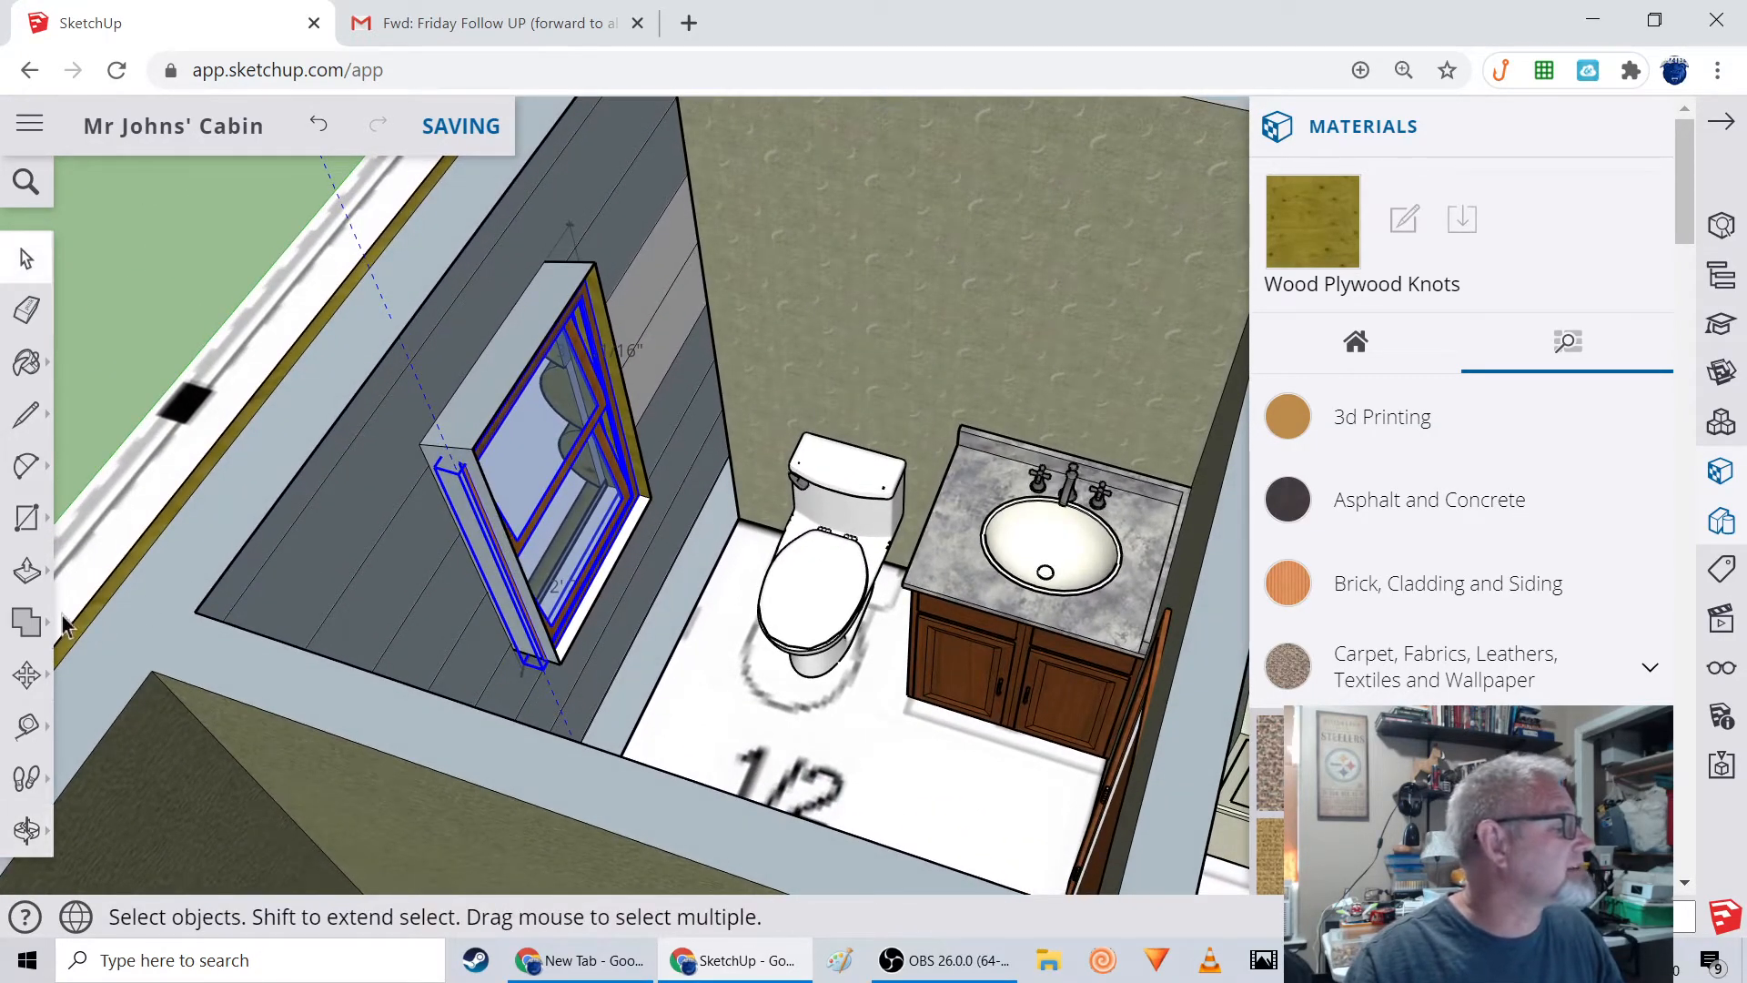
left_click(28, 674)
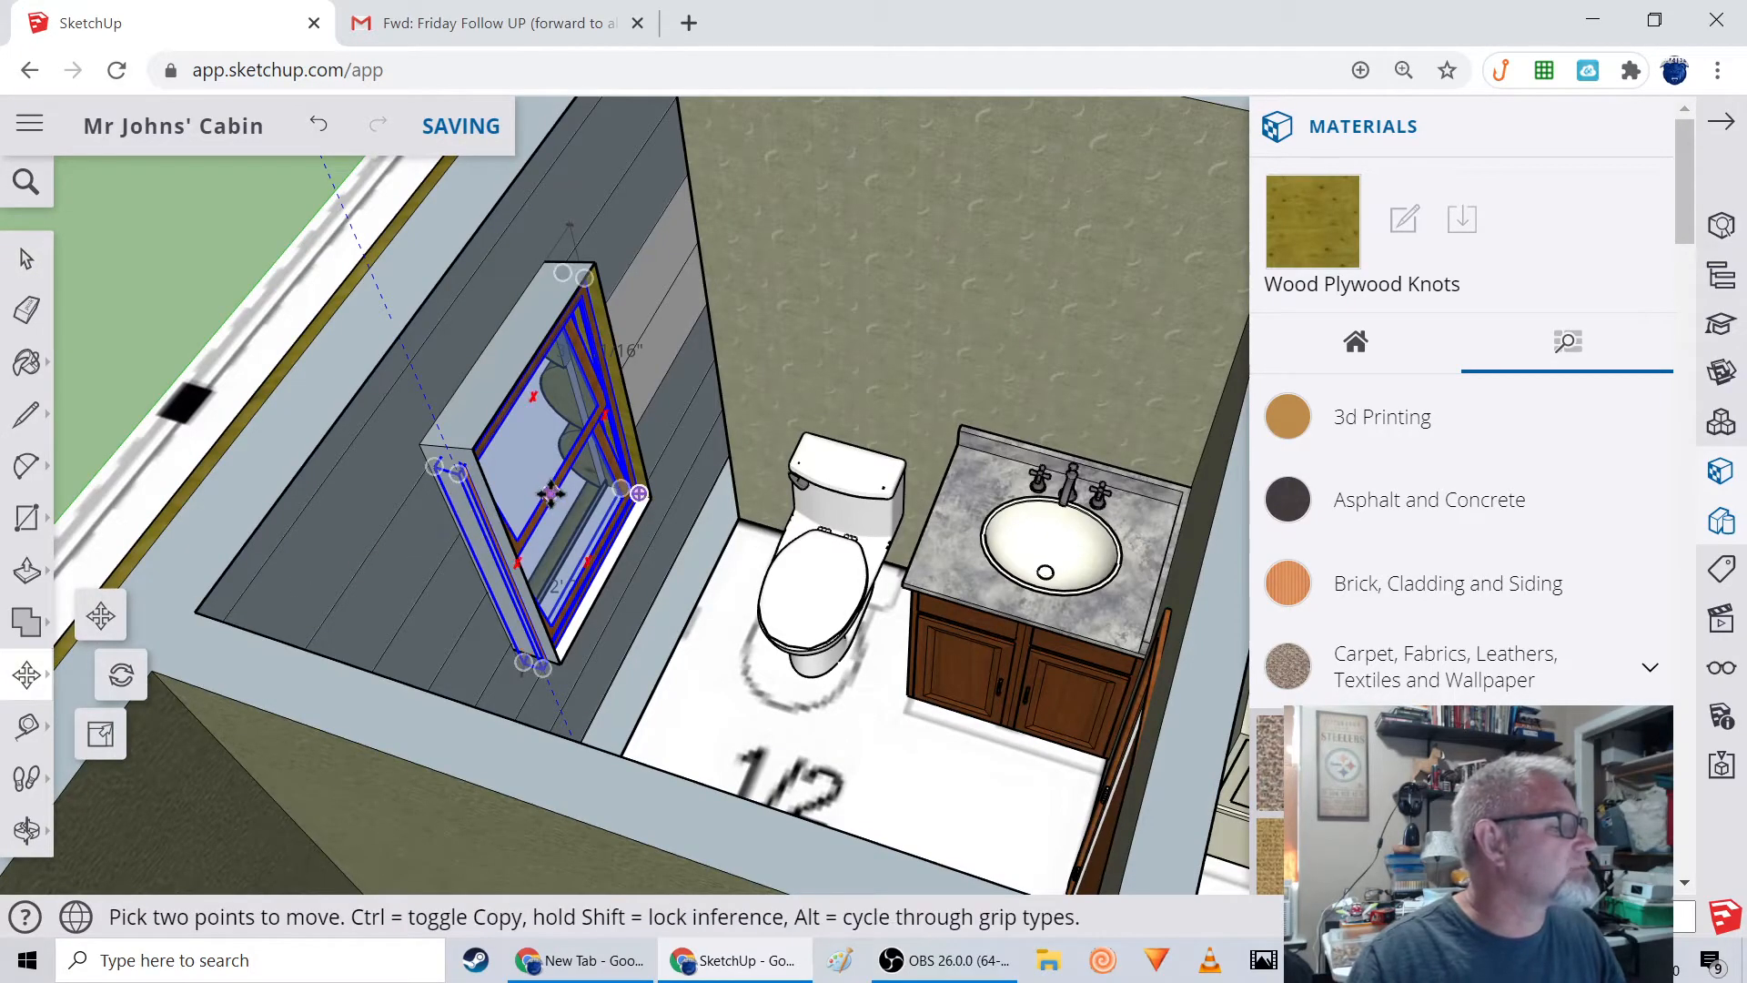
left_click(598, 524)
middle_click_drag(373, 601, 810, 637)
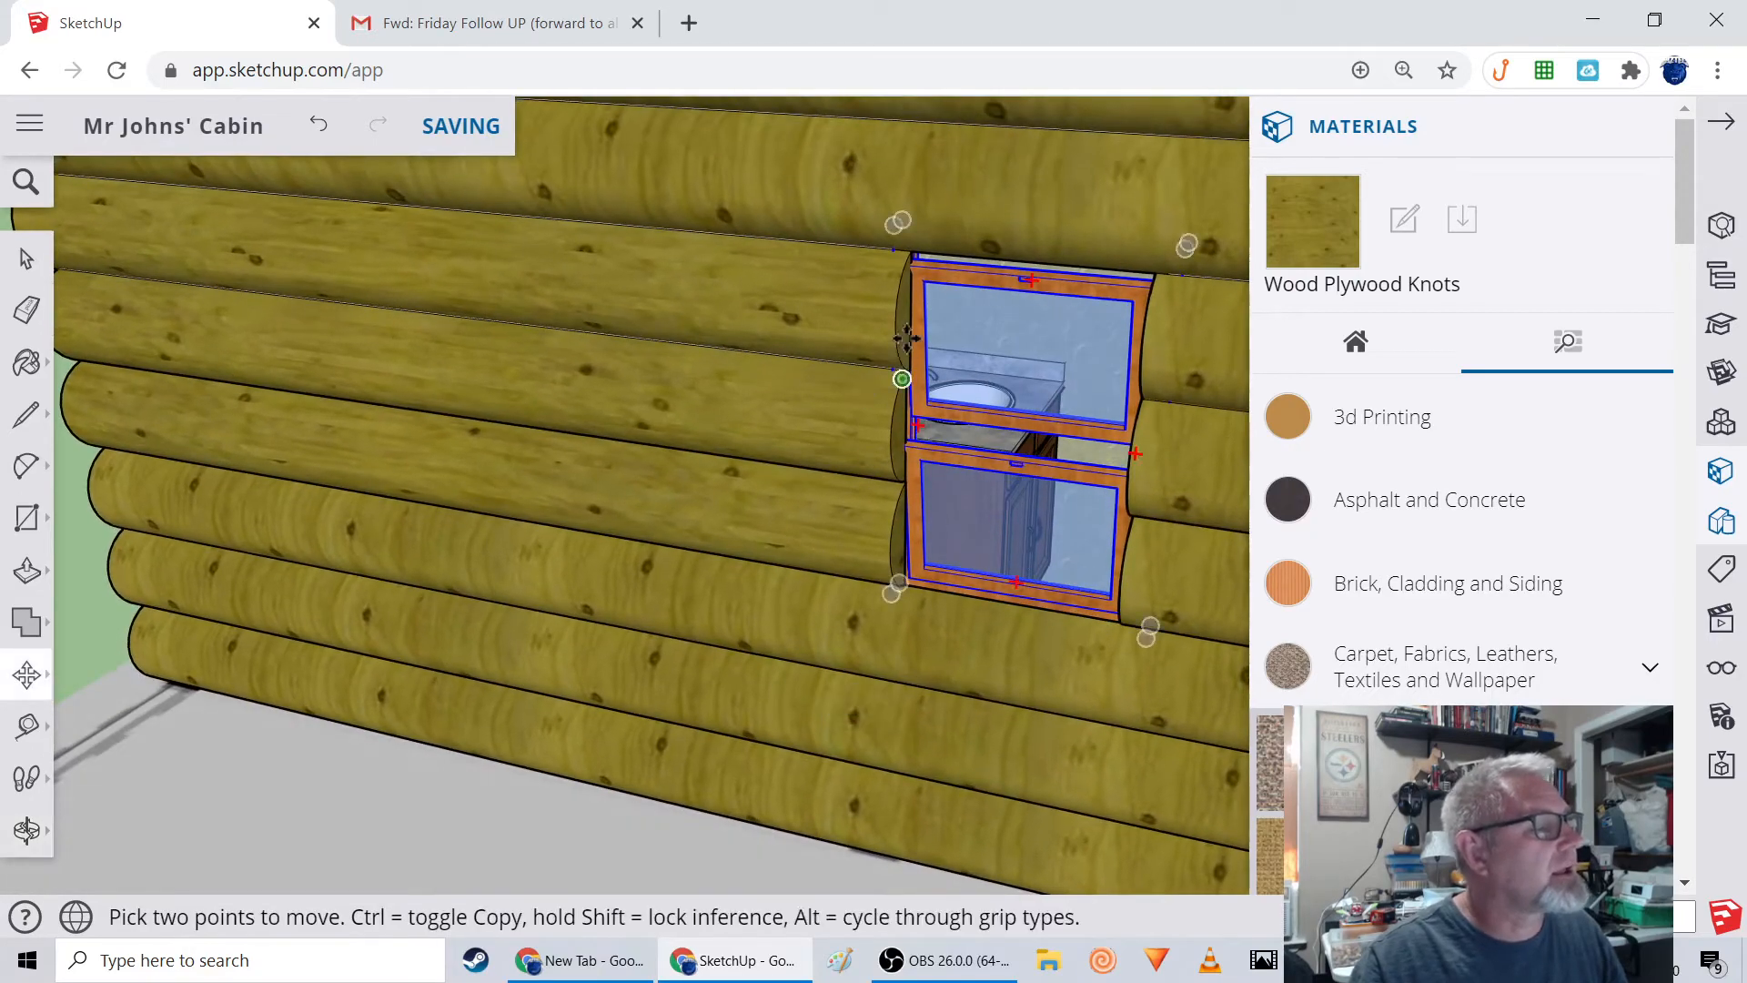
middle_click_drag(910, 341, 265, 468)
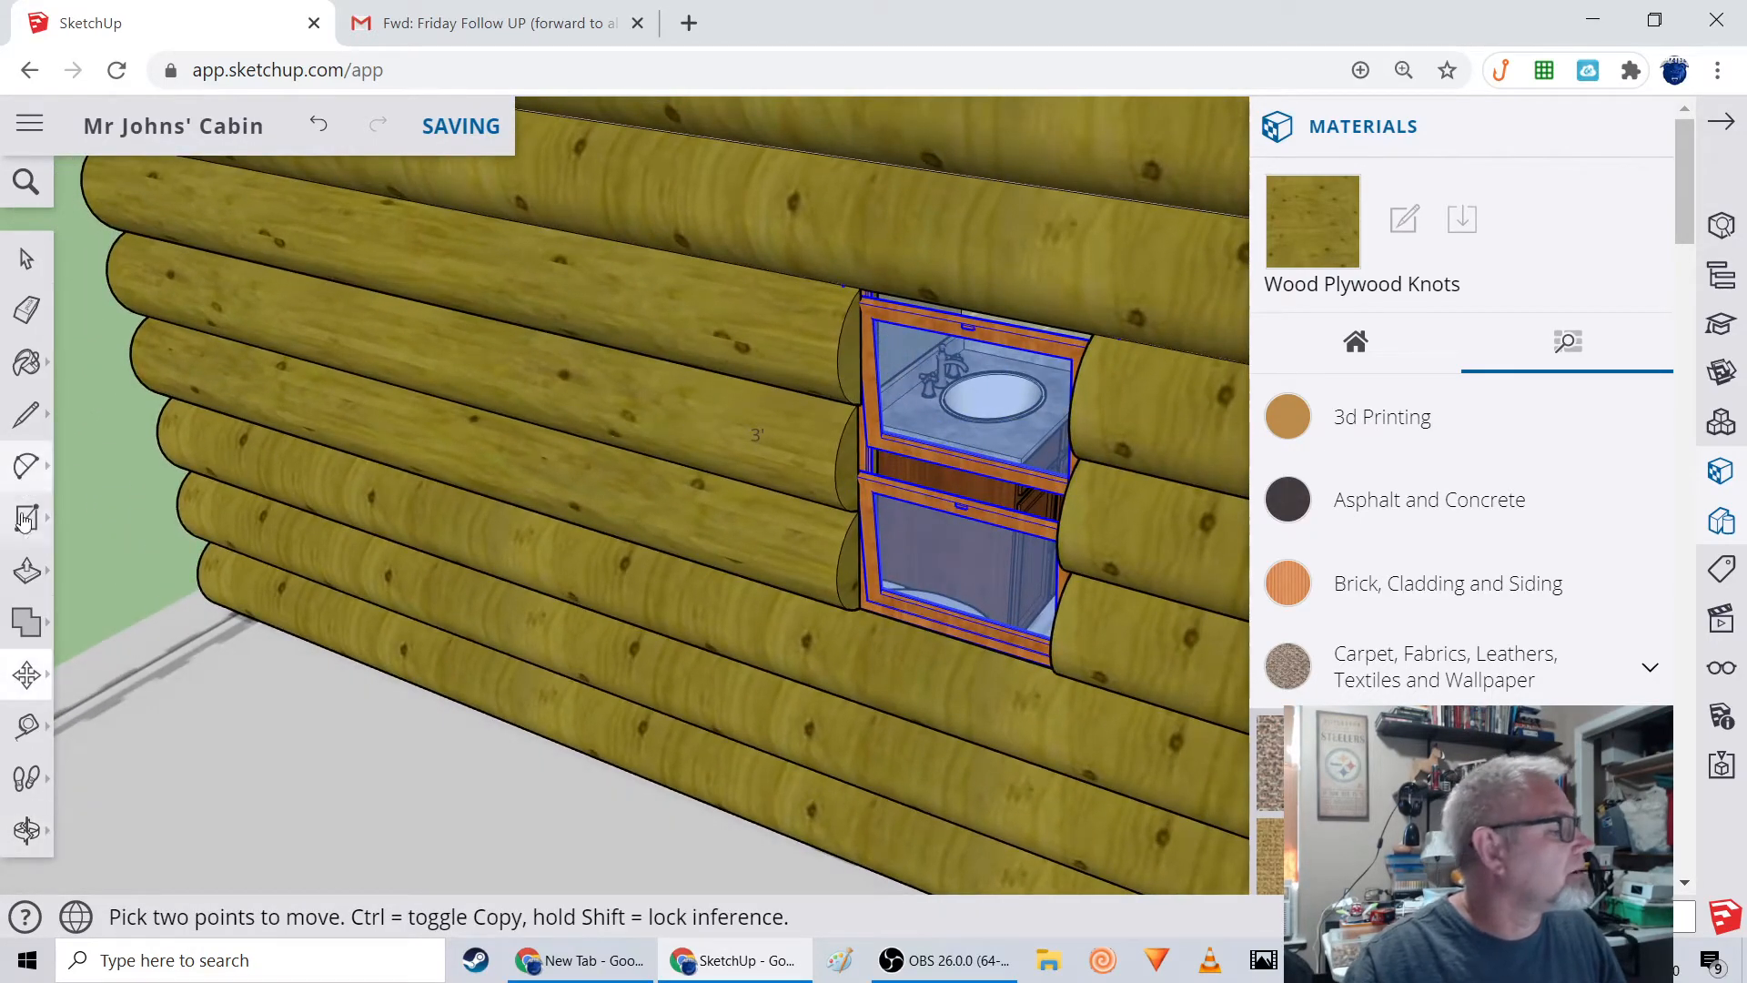
Push/Pull the three log ends on the cabin-corner side of the awning window, plus the middle and lower ends opposite, to fit the frame.
left_click(30, 579)
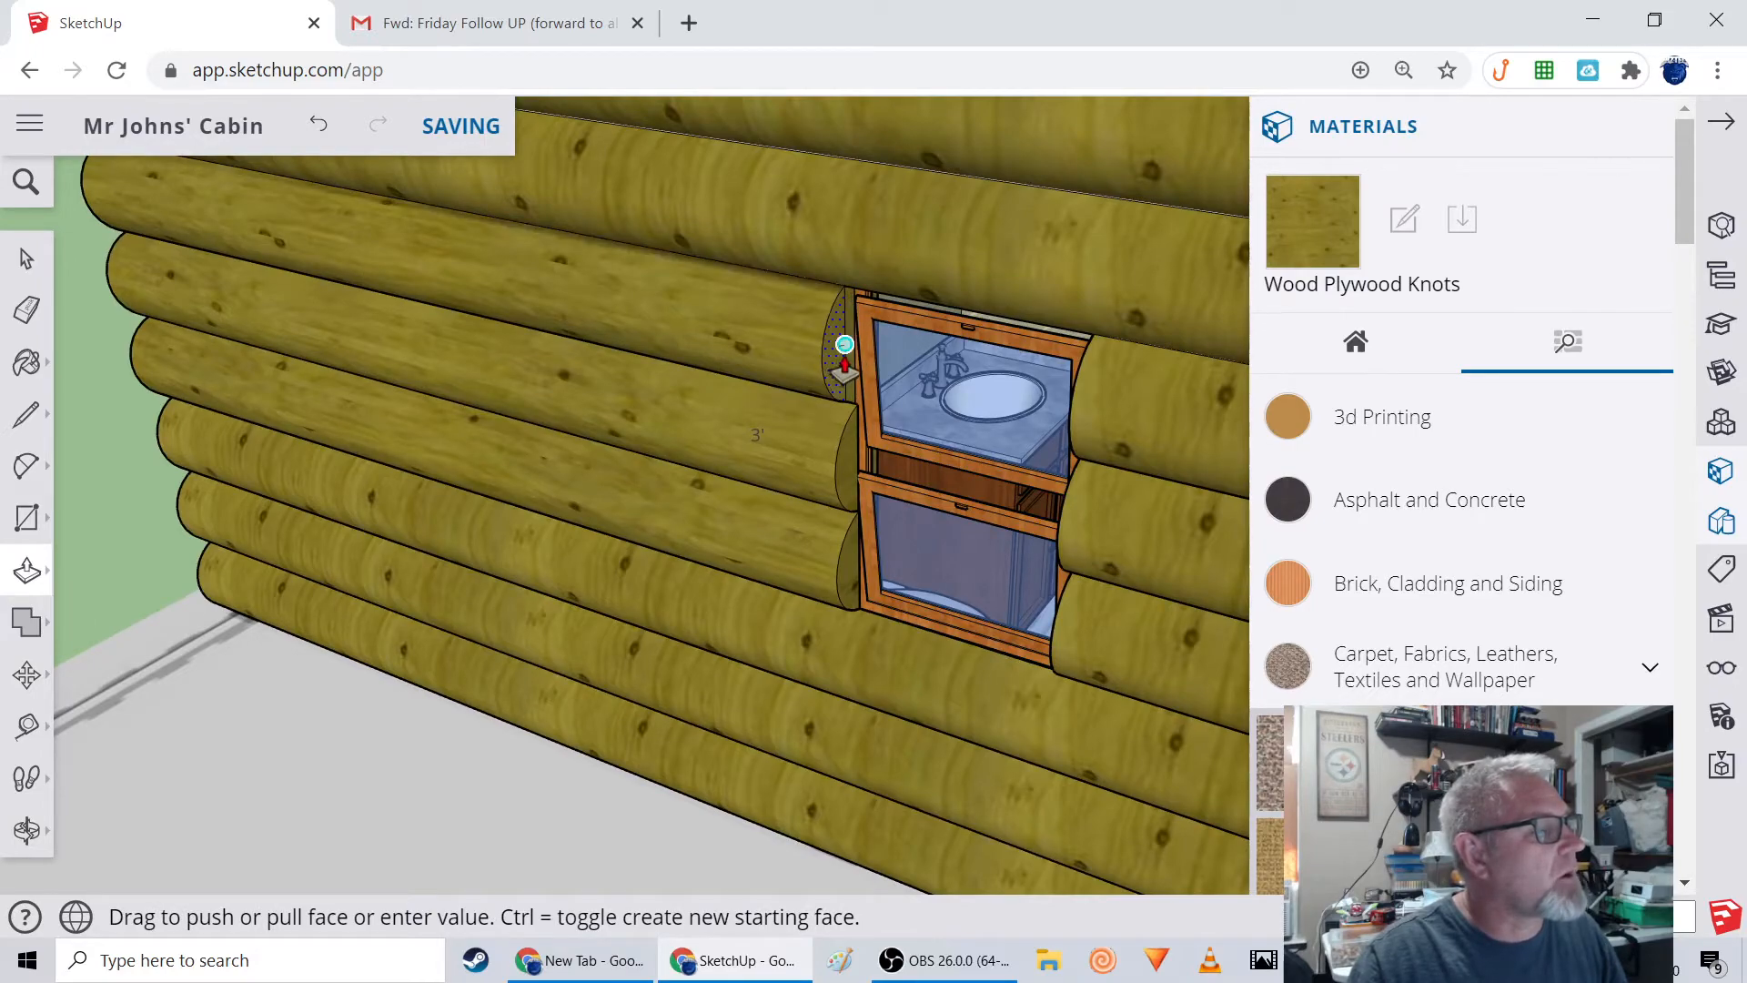
left_click(842, 366)
left_click(848, 450)
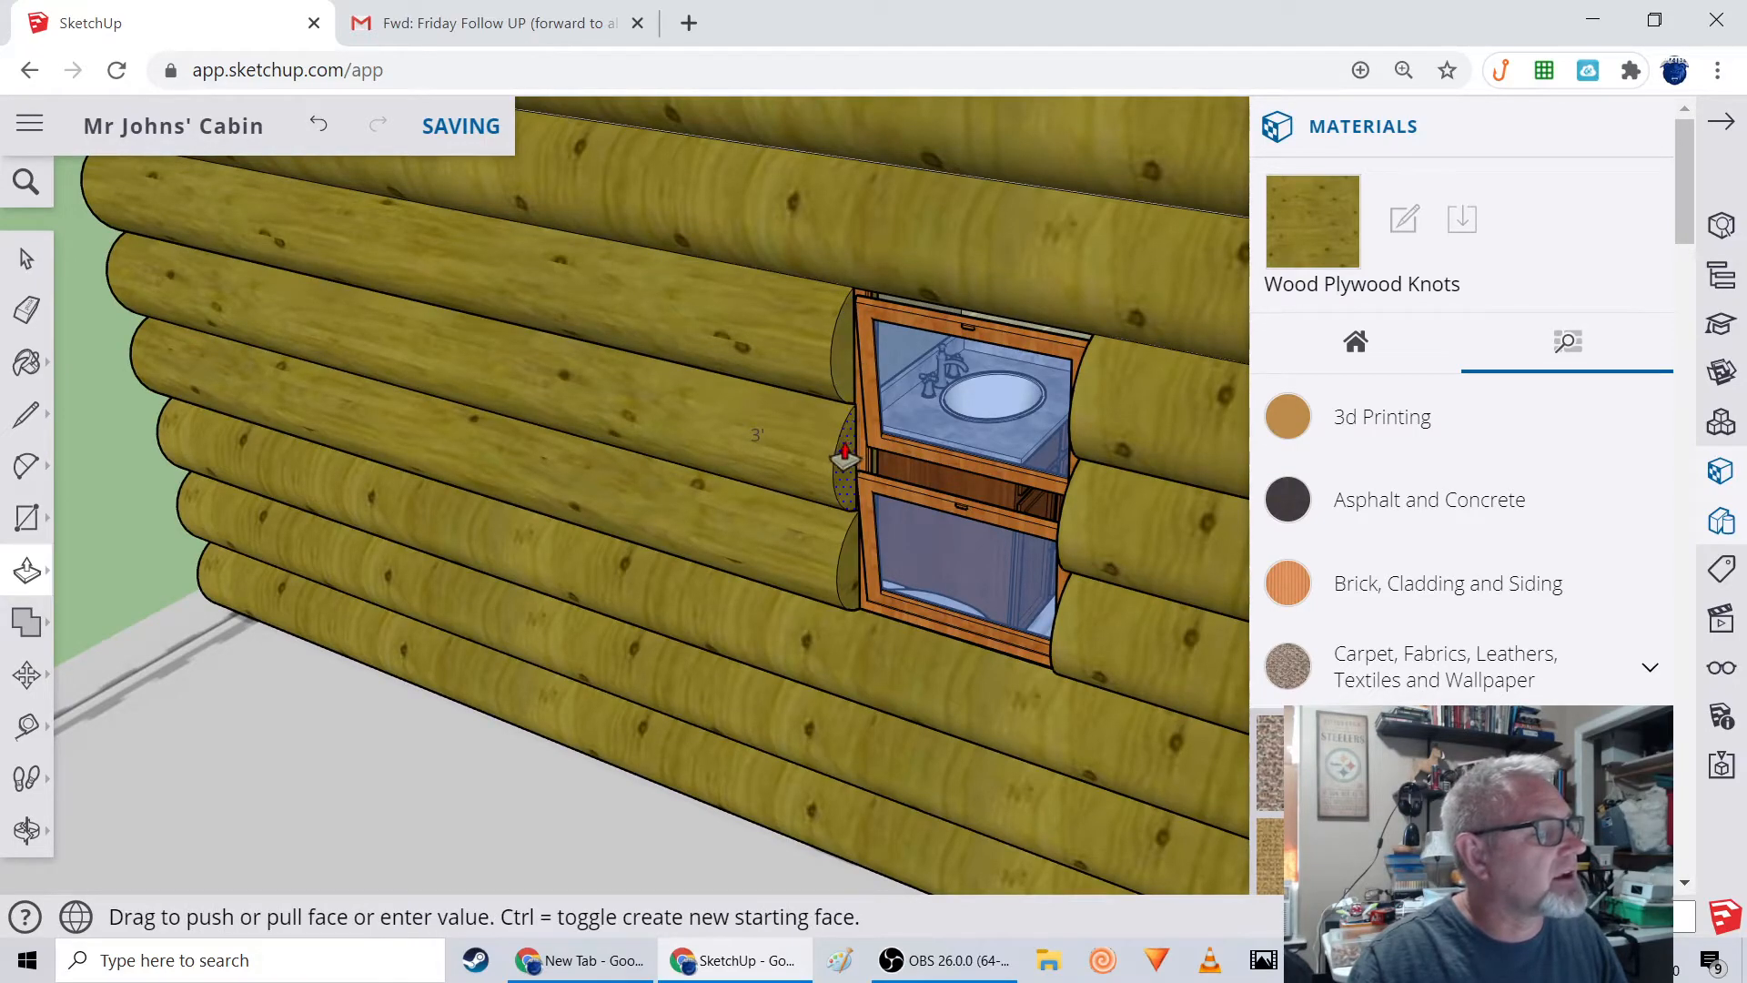
left_click(844, 455)
left_click(850, 564)
left_click(846, 569)
middle_click_drag(761, 620, 968, 606)
mouse_move(665, 598)
middle_mouse_down()
mouse_move(800, 585)
mouse_move(391, 652)
mouse_move(650, 583)
middle_mouse_up()
left_click(969, 472)
left_click(972, 469)
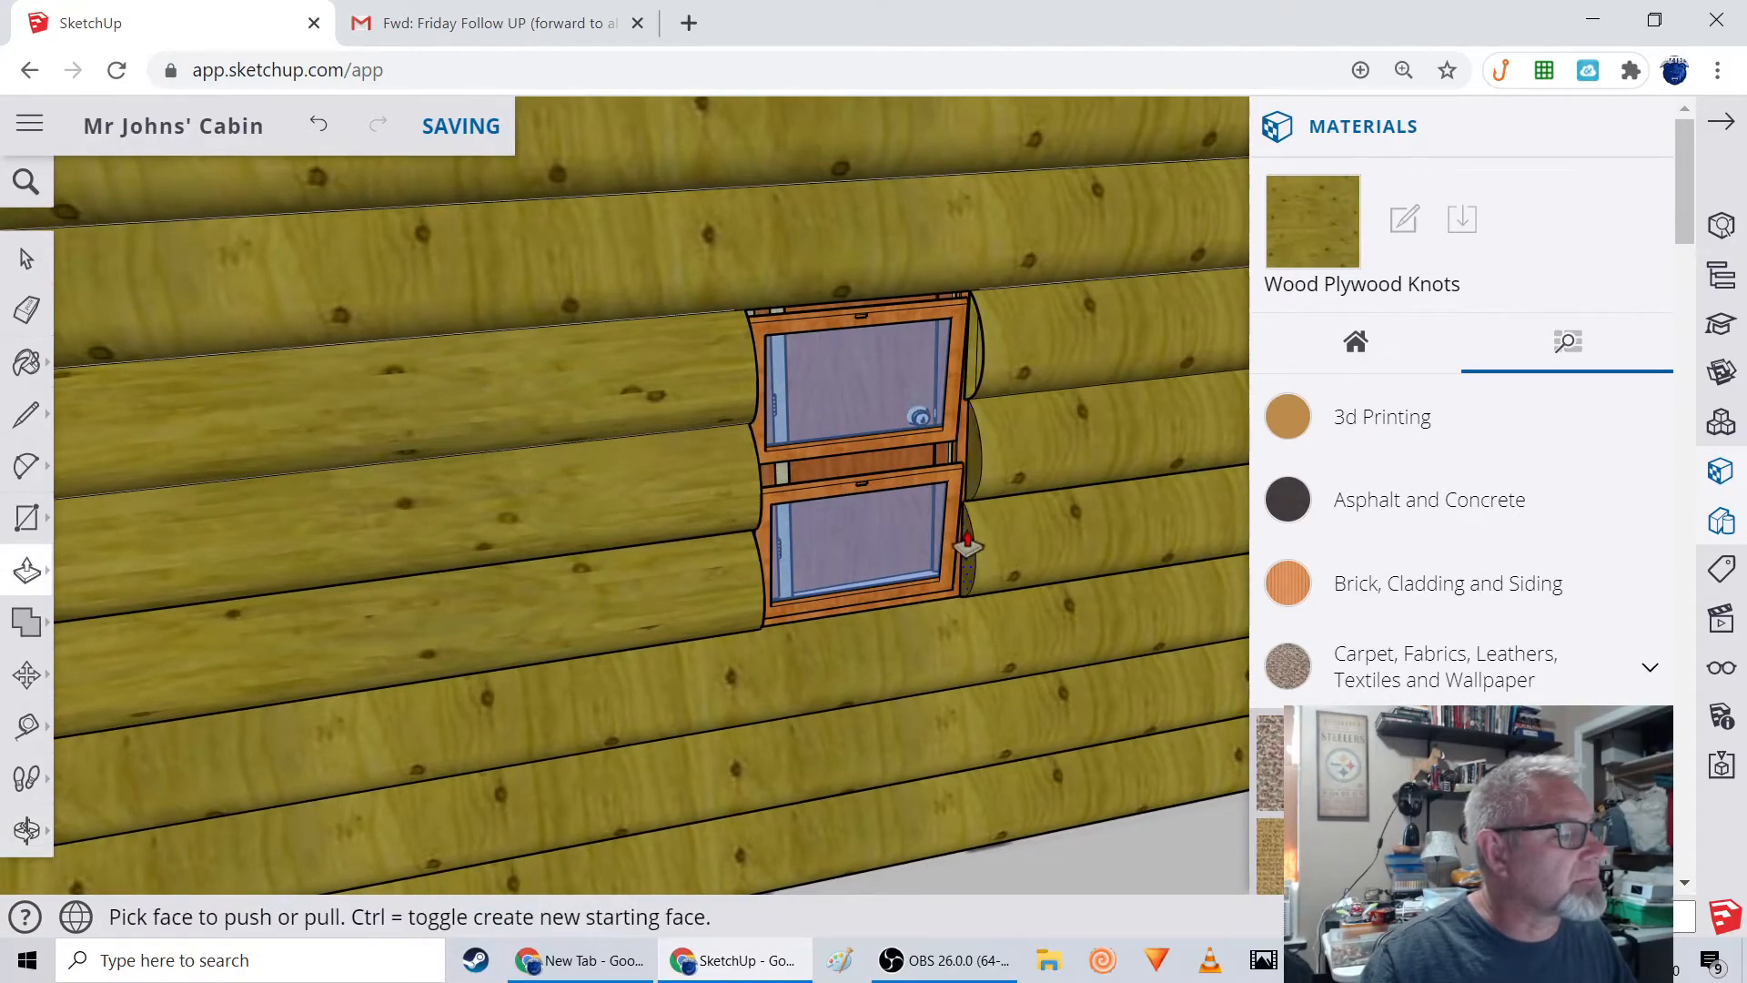
left_click(969, 546)
Try to Push/Pull the upper log's end face on the door side of the awning window, and undo it.
left_click(972, 360)
left_click(972, 361)
scroll(964, 360, "up", 5)
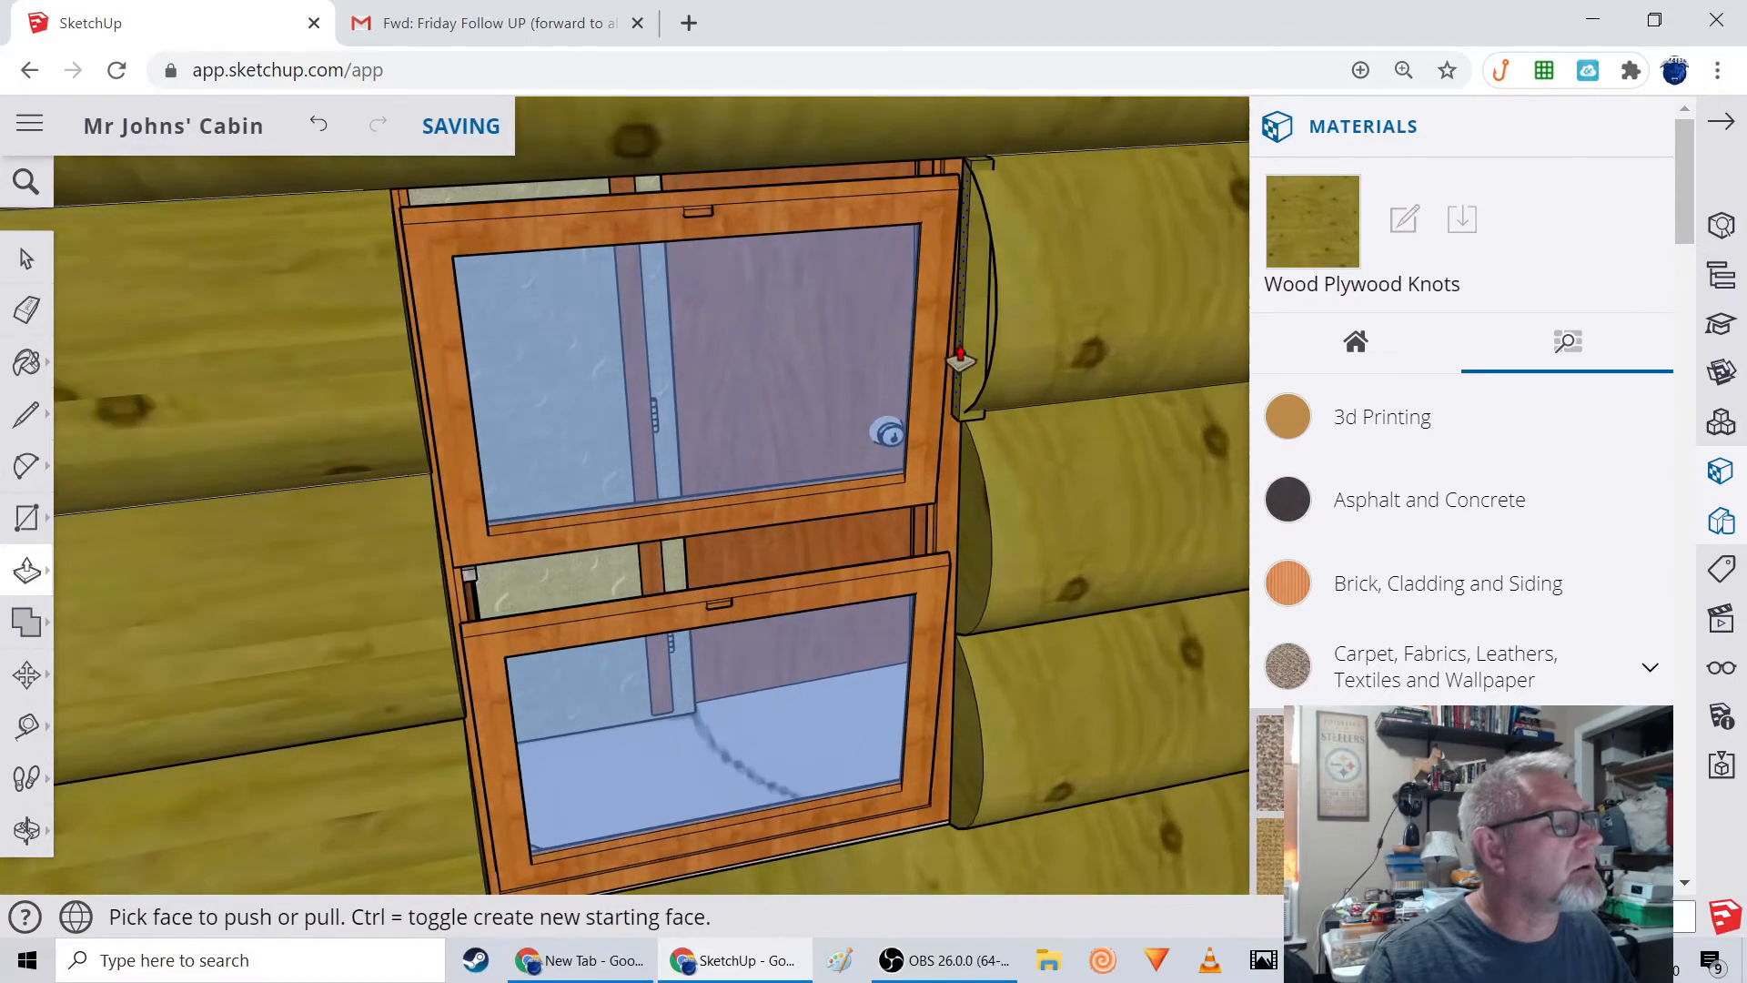
scroll(978, 391, "up", 3)
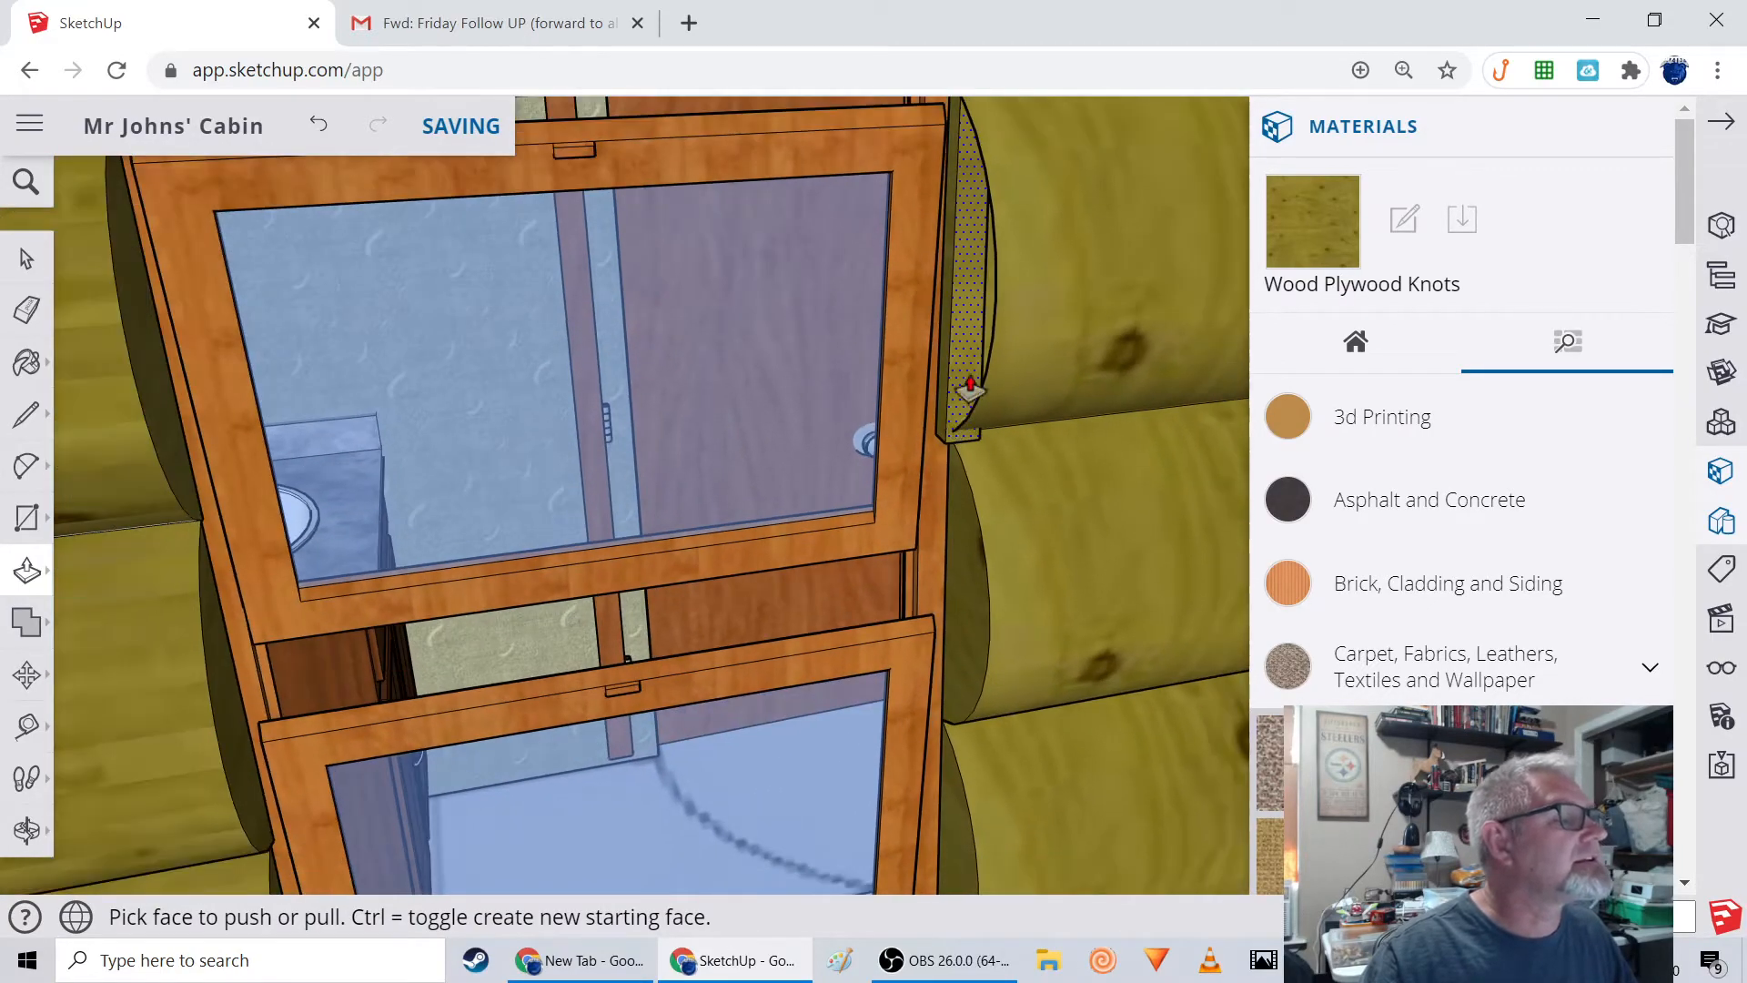
scroll(963, 305, "down", 3)
middle_click_drag(963, 309, 997, 368)
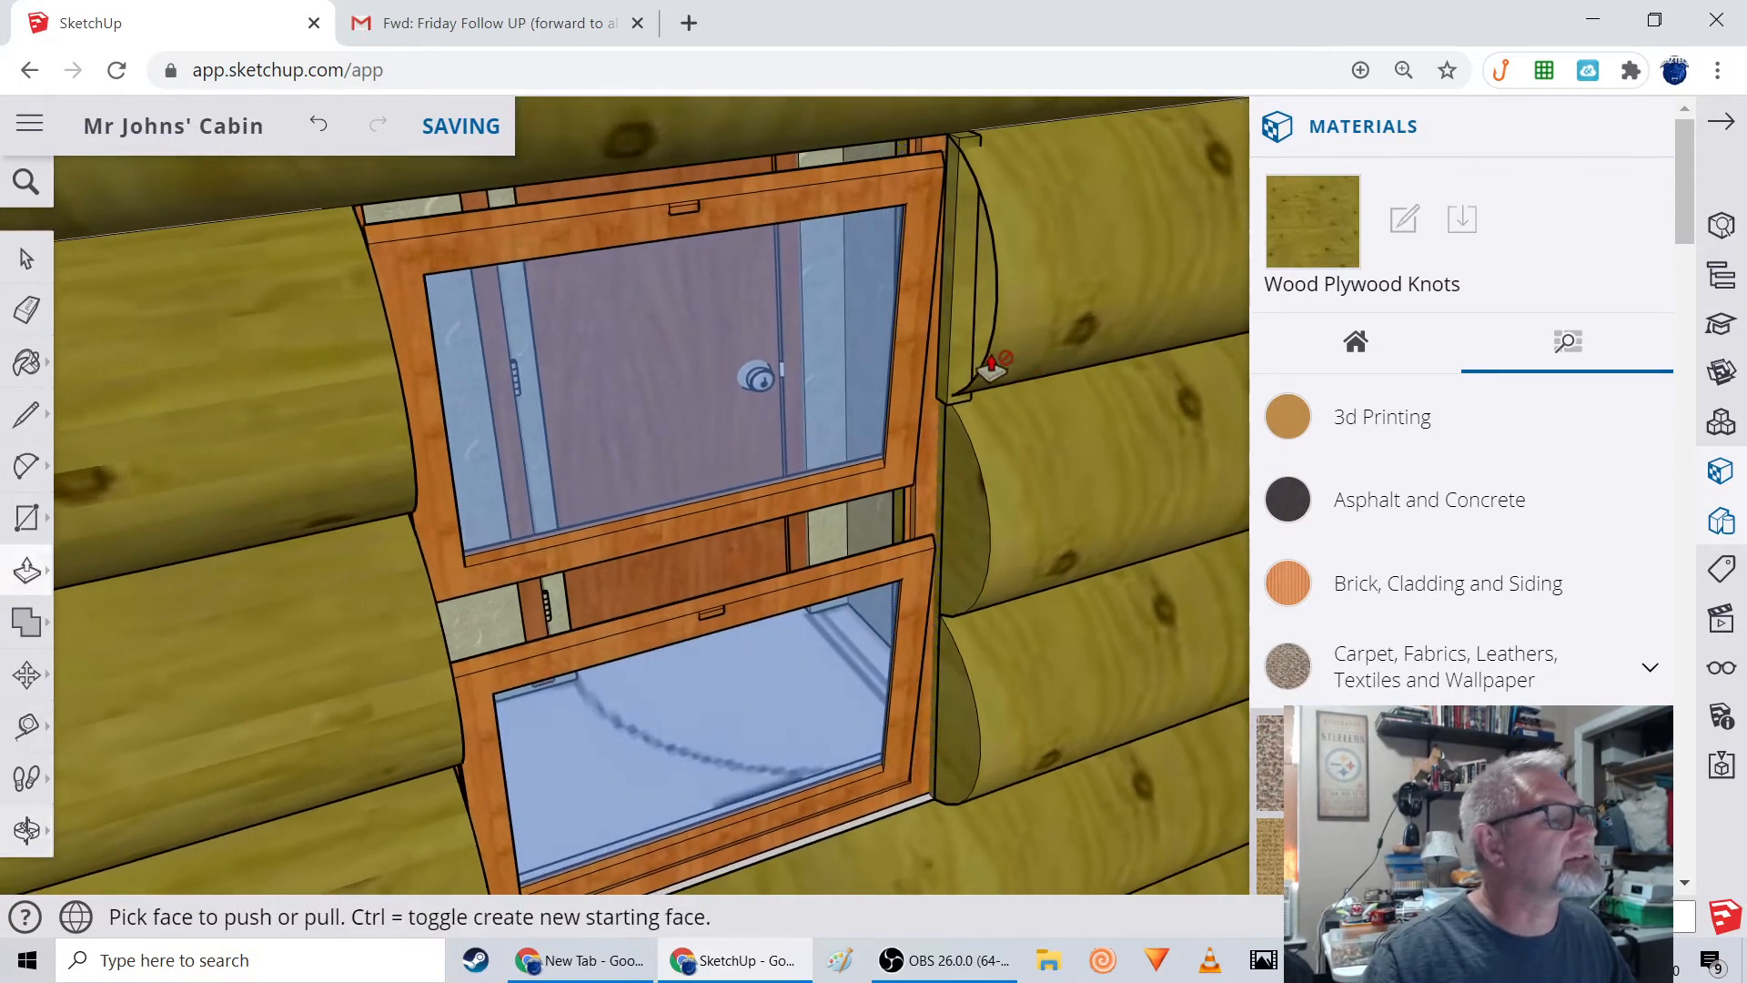
left_click(986, 306)
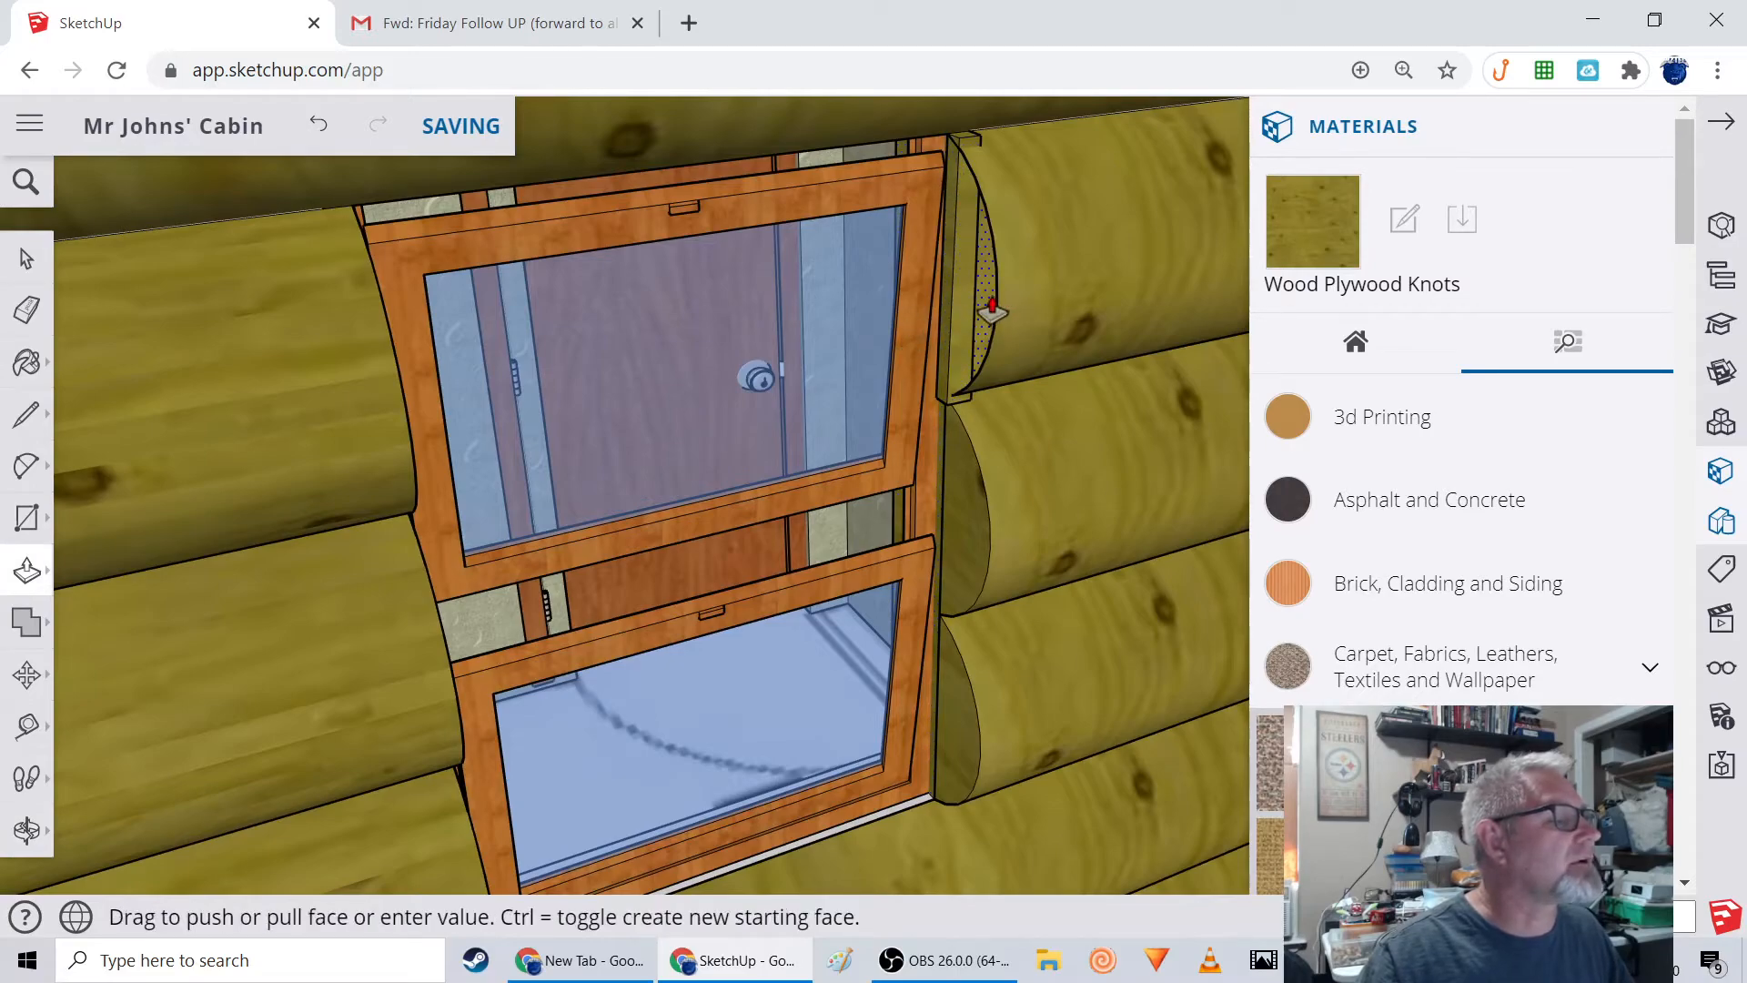
left_click(966, 306)
key("ctrl+z")
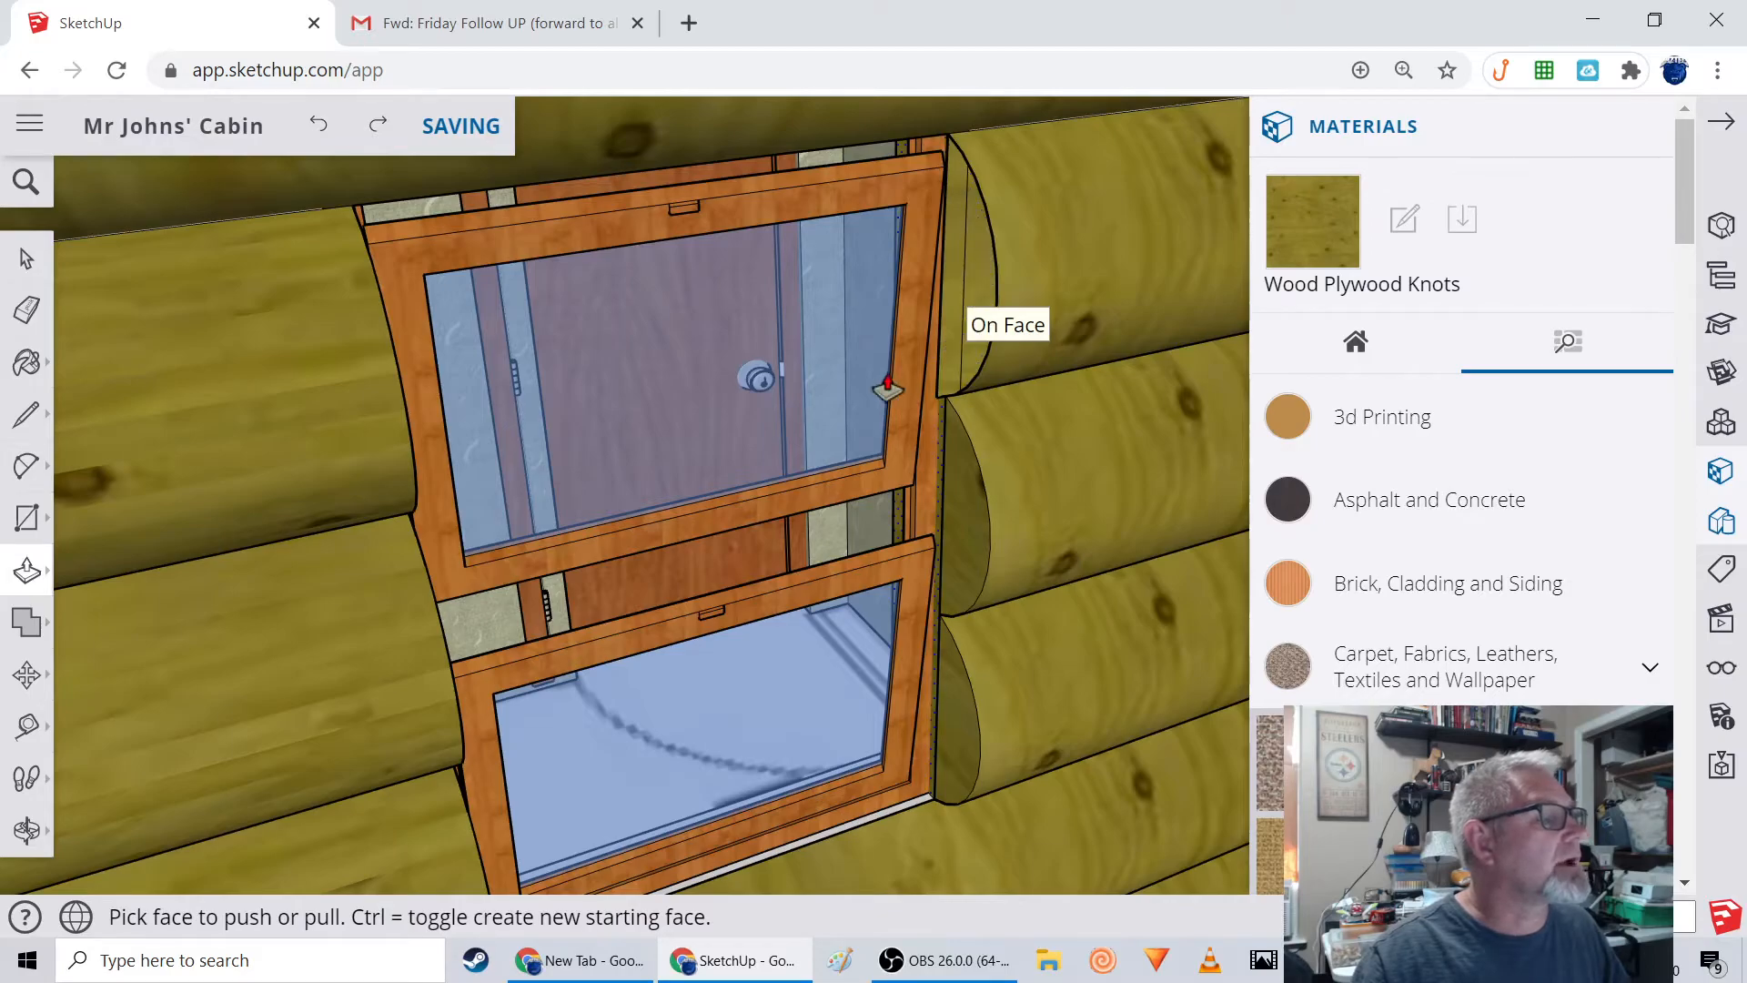
Move the wooden exterior door from the ground outside the cabin into the doorway opening in the left porch wall.
scroll(887, 389, "down", 3)
middle_click_drag(885, 390, 498, 367)
scroll(783, 409, "down", 3)
scroll(746, 282, "down", 5)
middle_click_drag(741, 368, 924, 406)
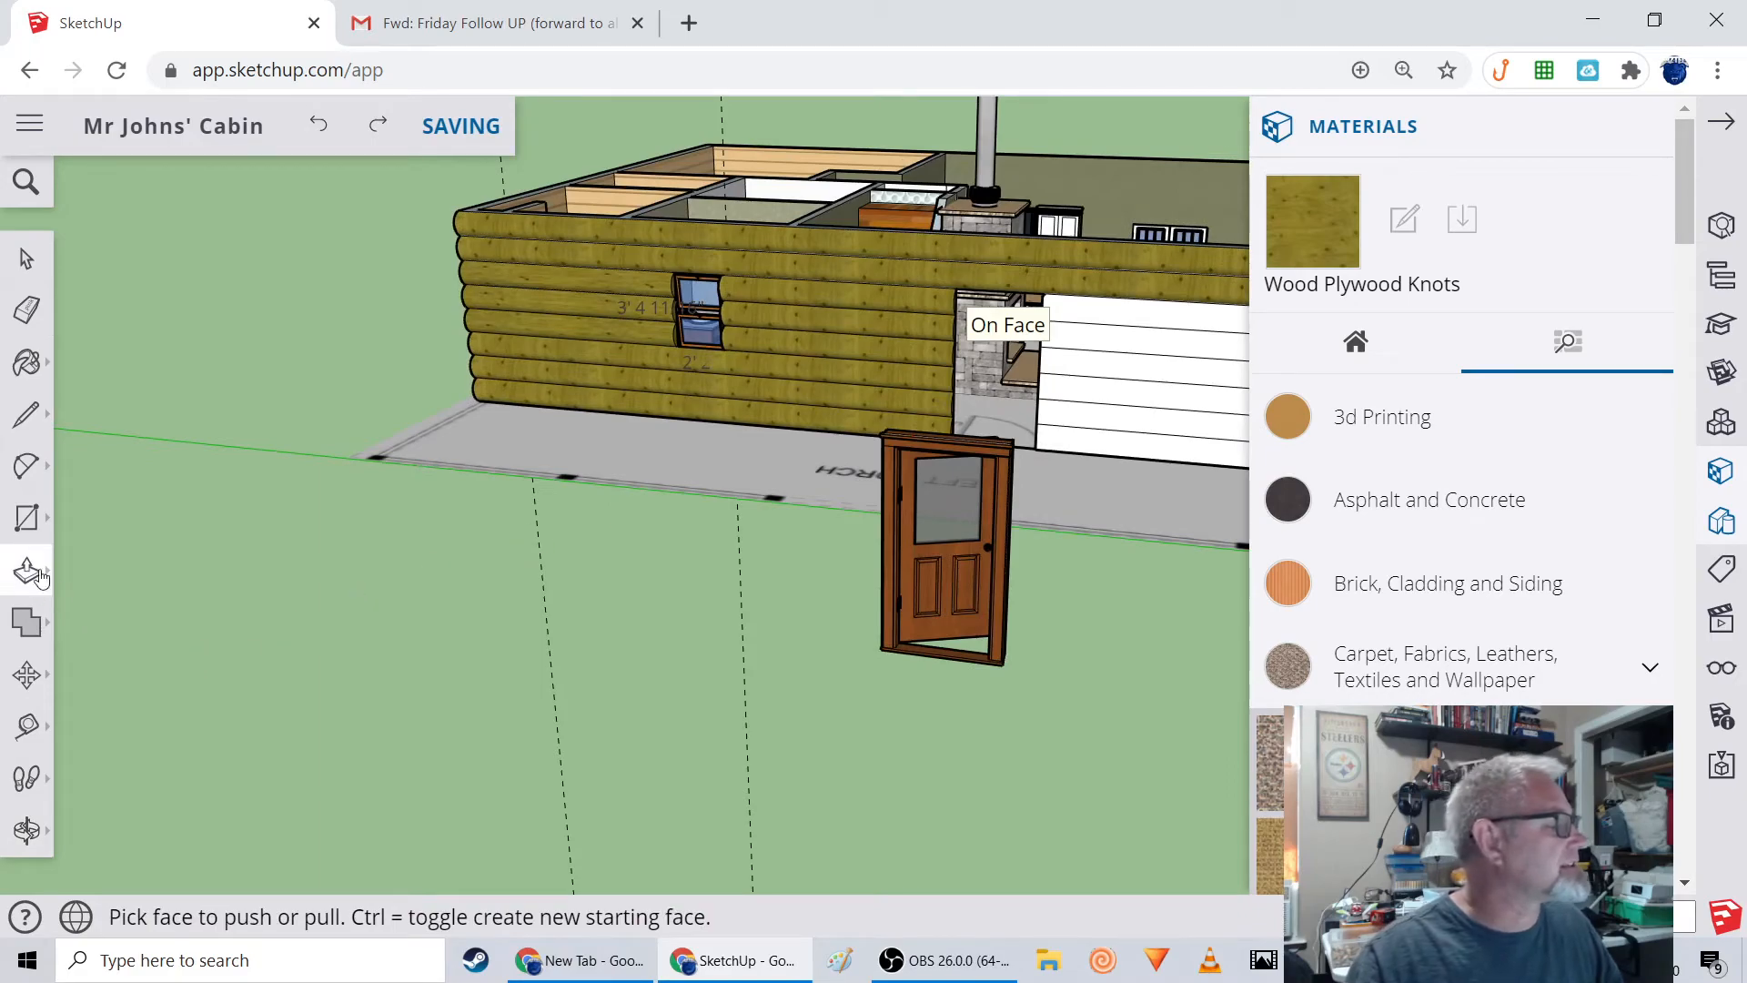
left_click(28, 676)
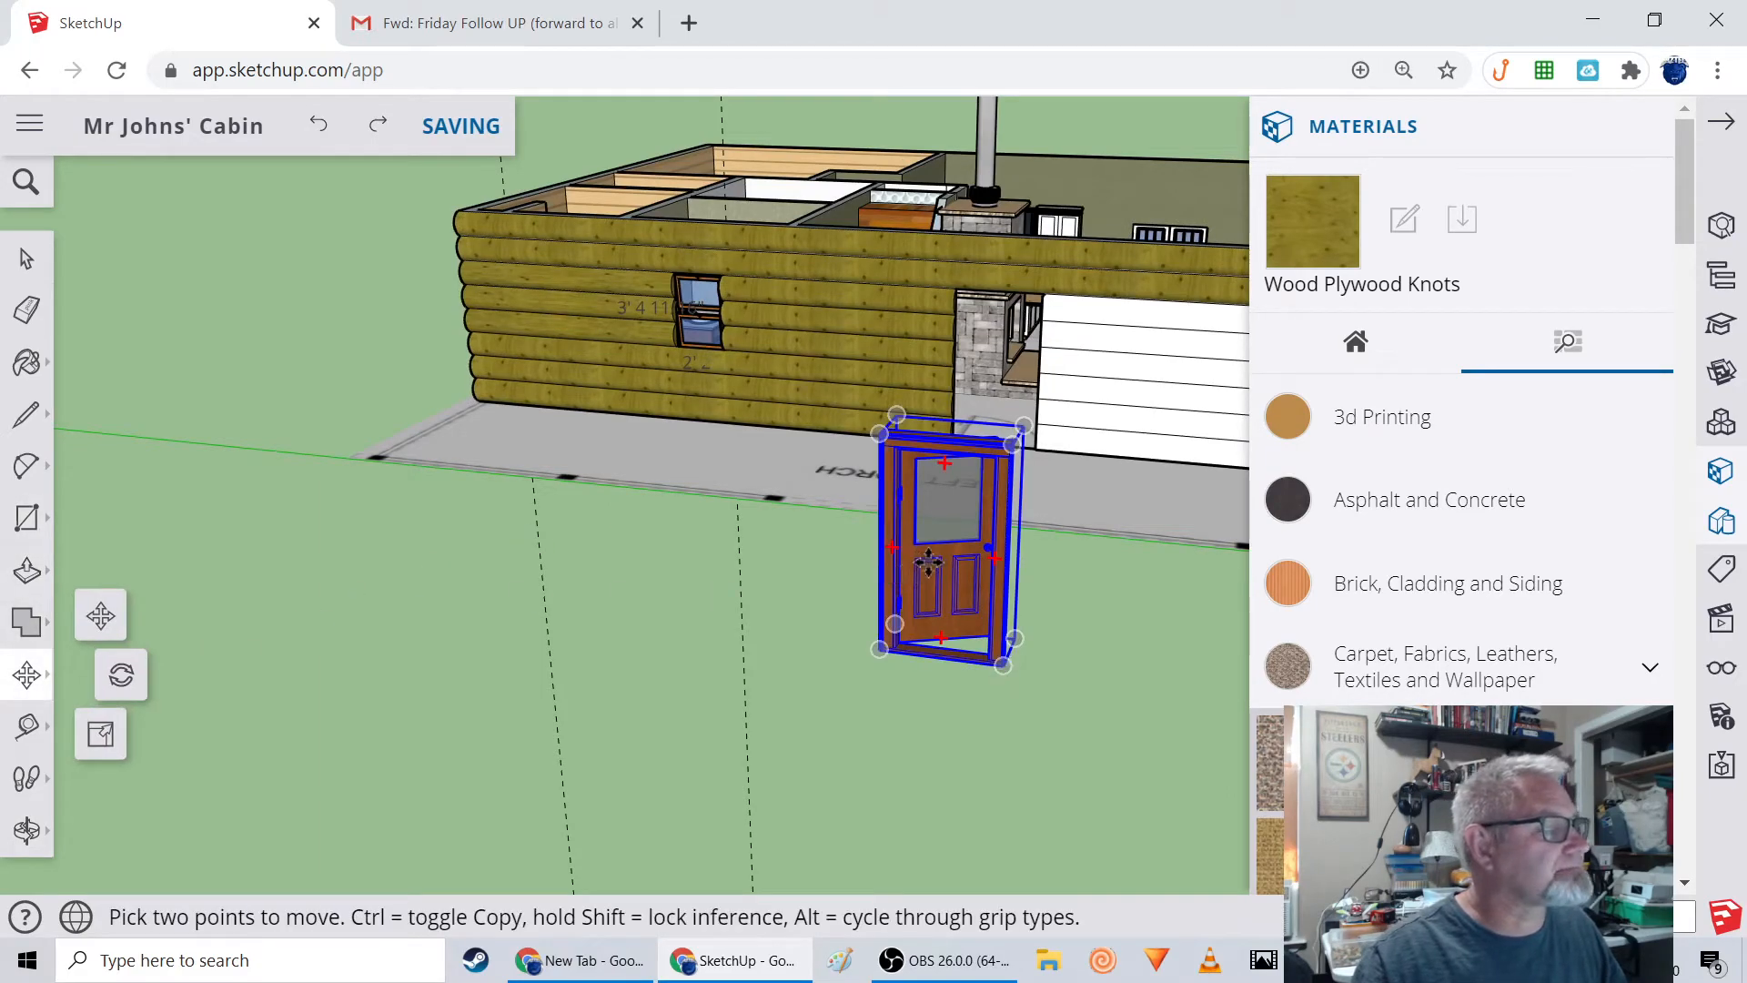
left_click(927, 561)
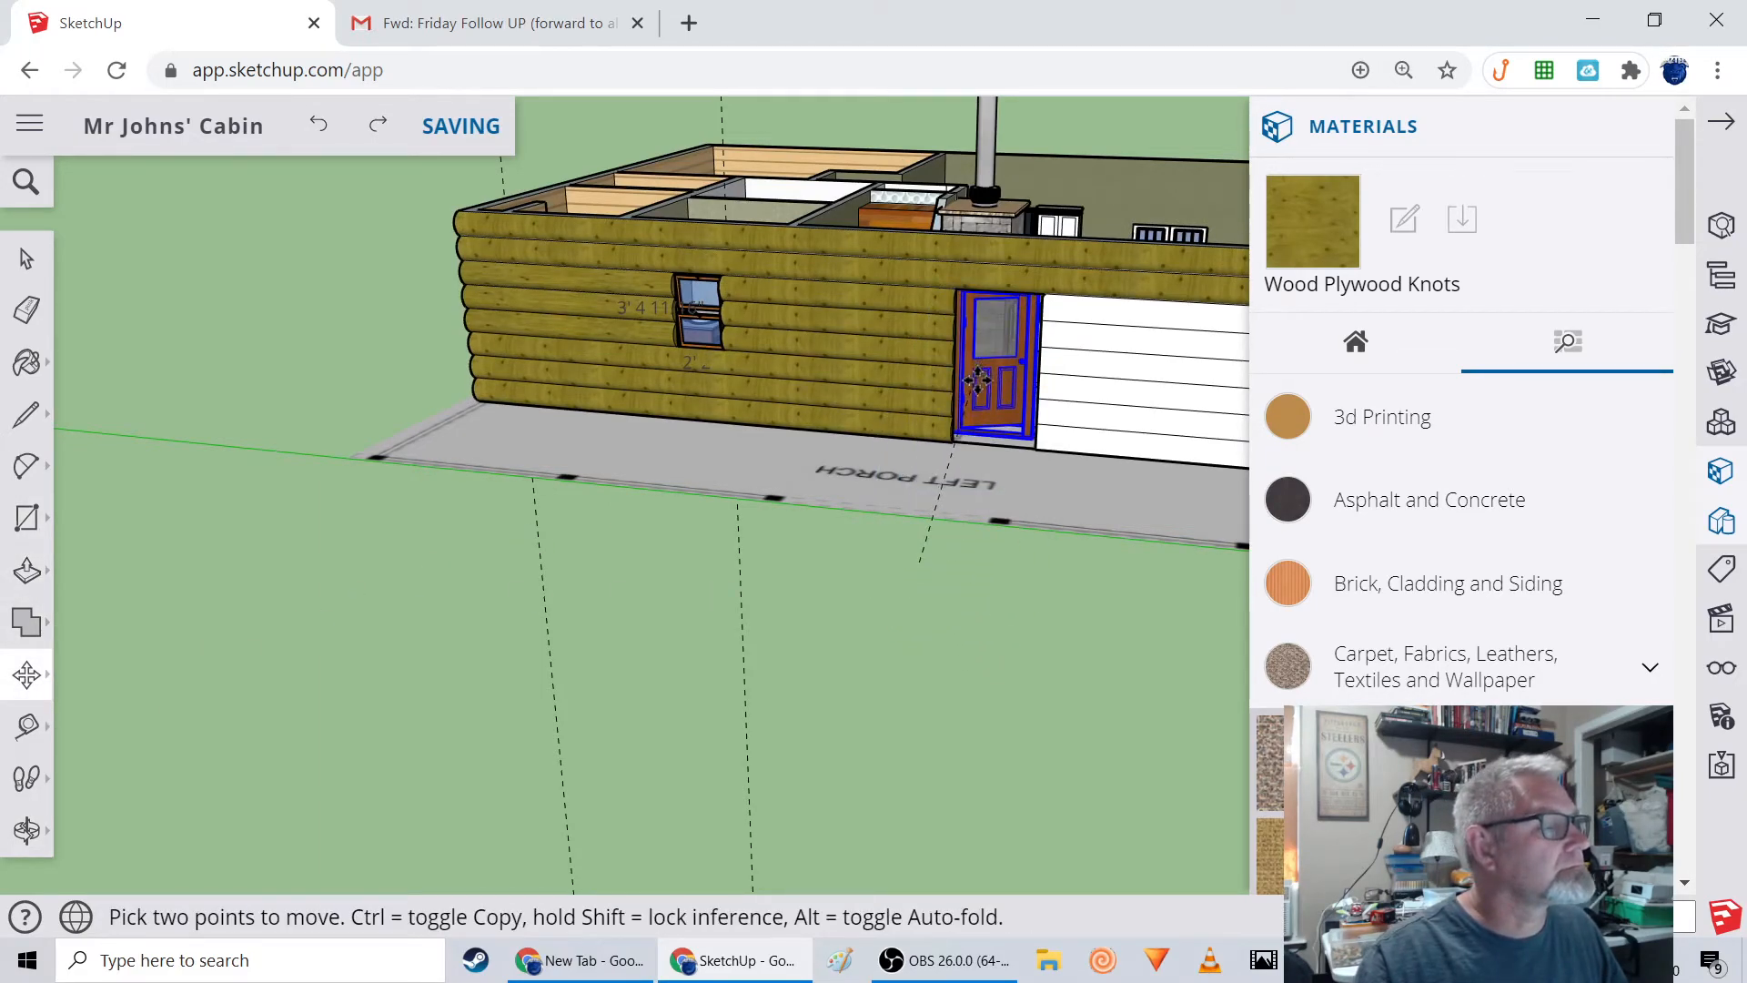
left_click(978, 384)
Move the exterior door along the red axis to set it back into the left porch wall.
scroll(1024, 478, "up", 5)
middle_click_drag(1045, 462, 914, 466)
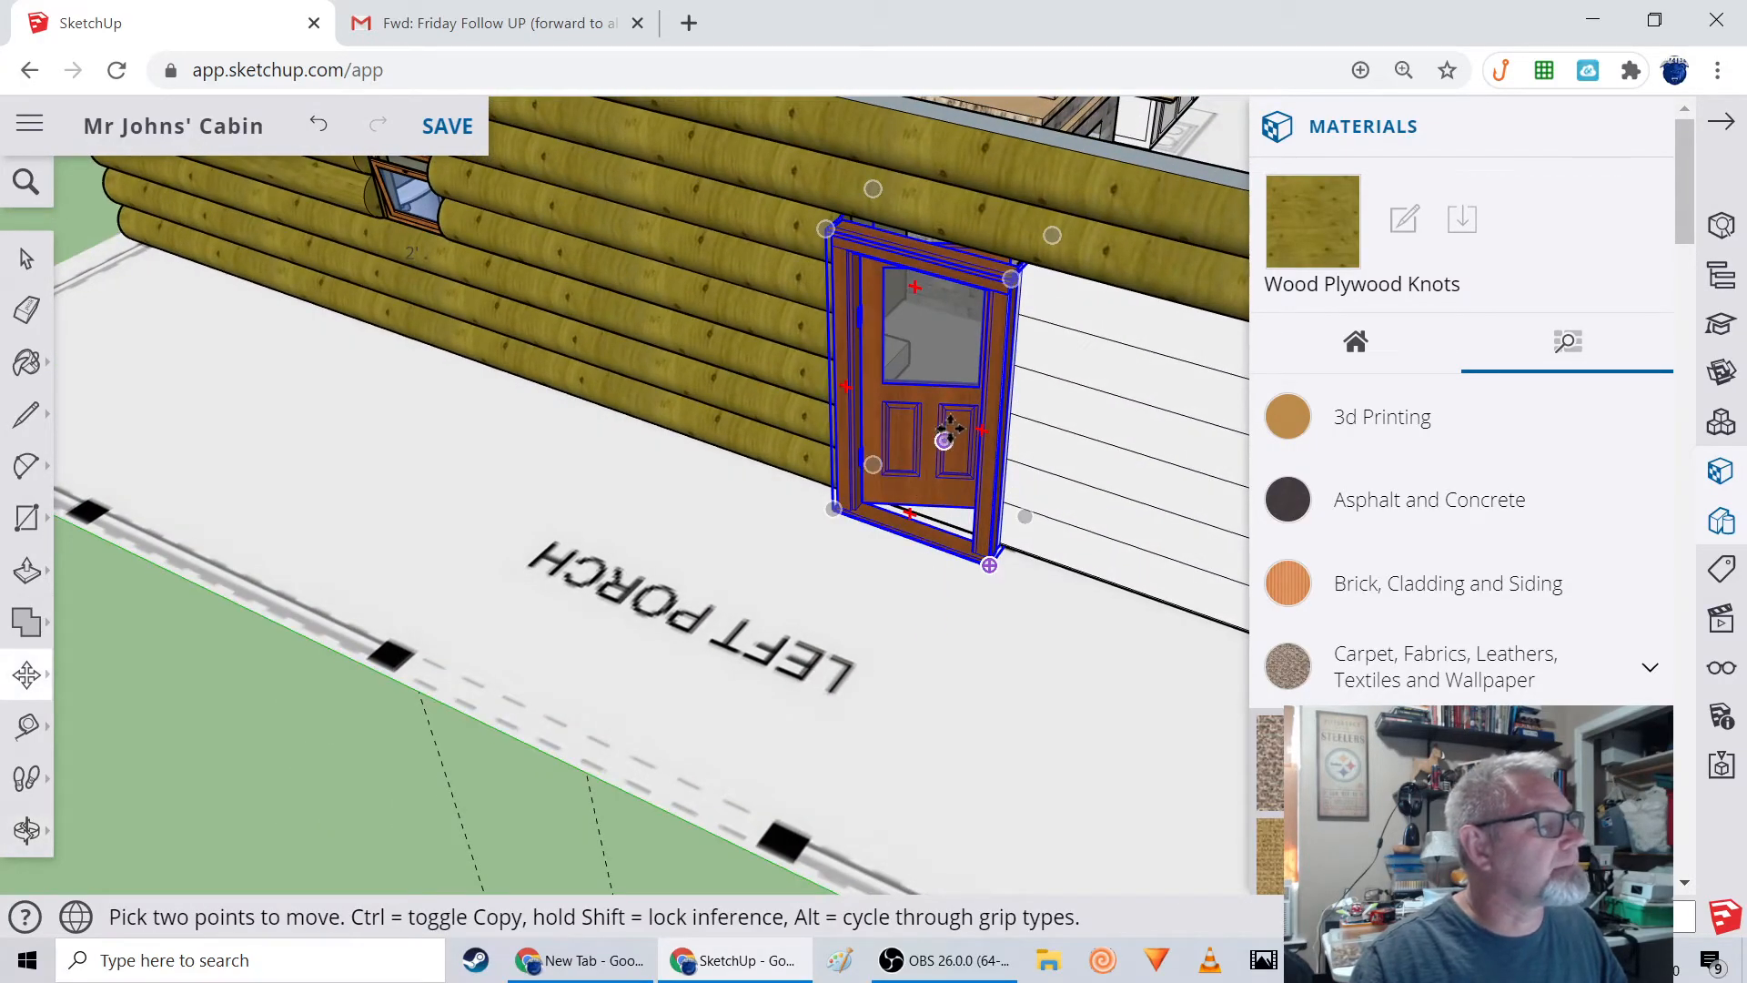
left_click(950, 428)
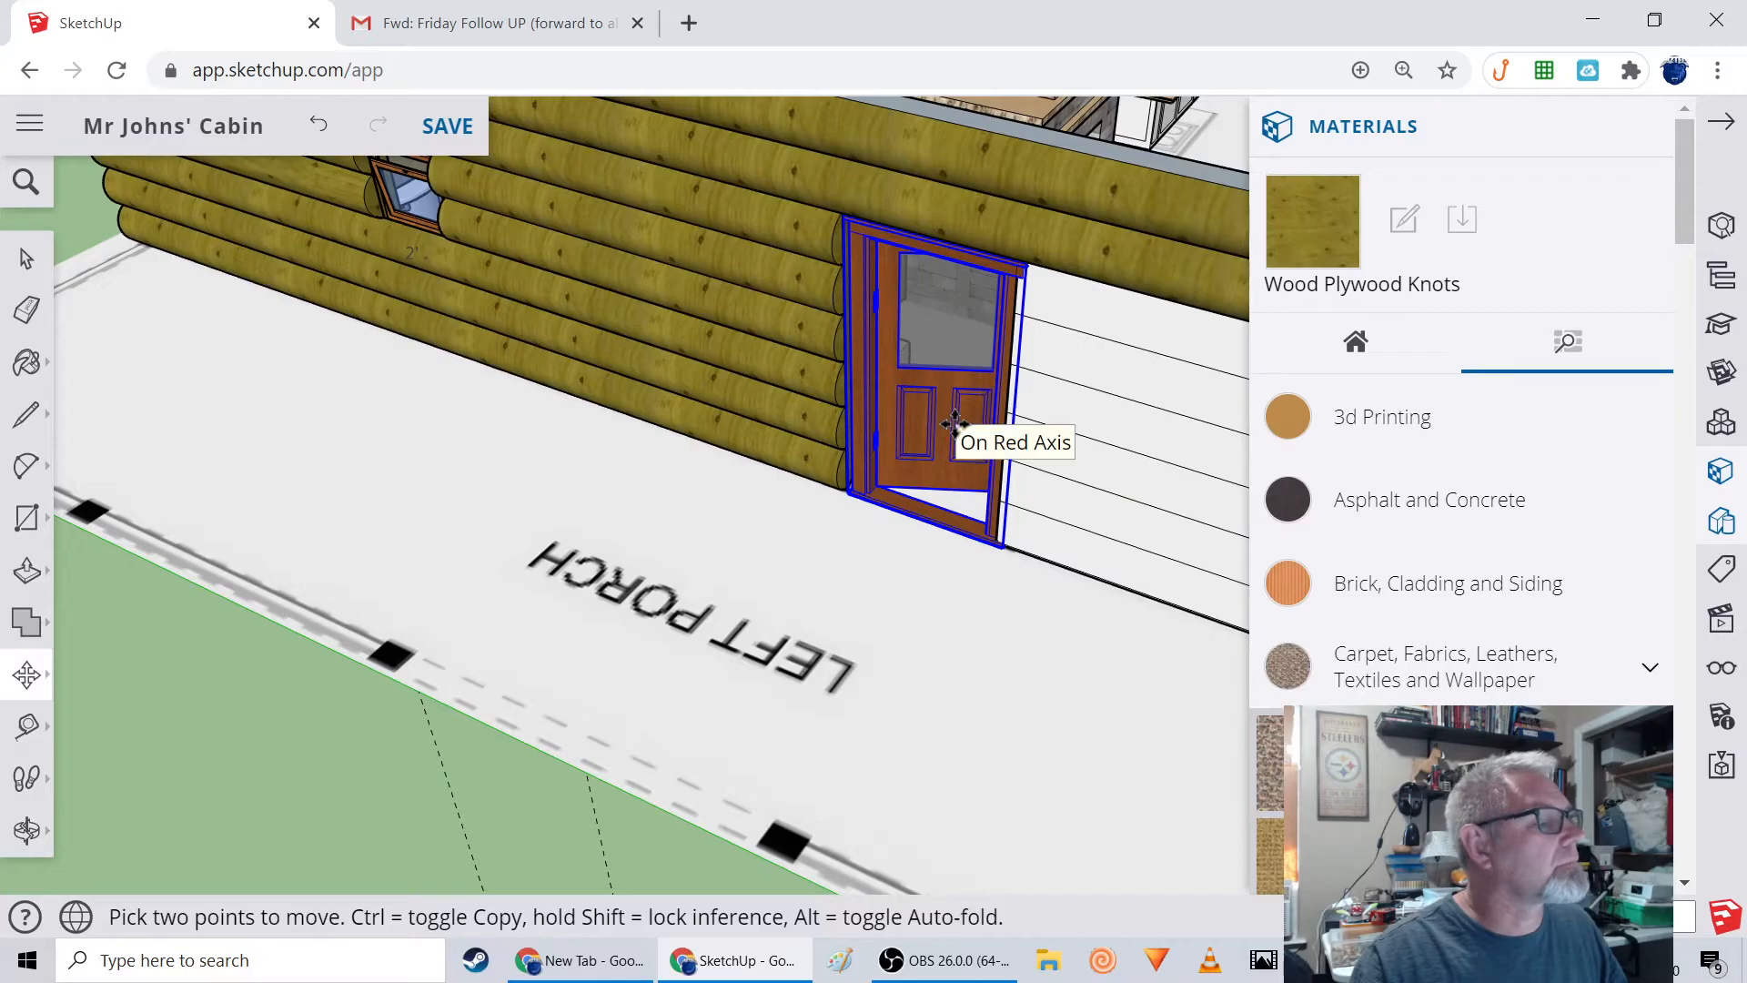
left_click(958, 423)
Fine-tune the exterior door's position in its opening beside the log ends with small moves.
middle_click_drag(983, 546, 937, 694)
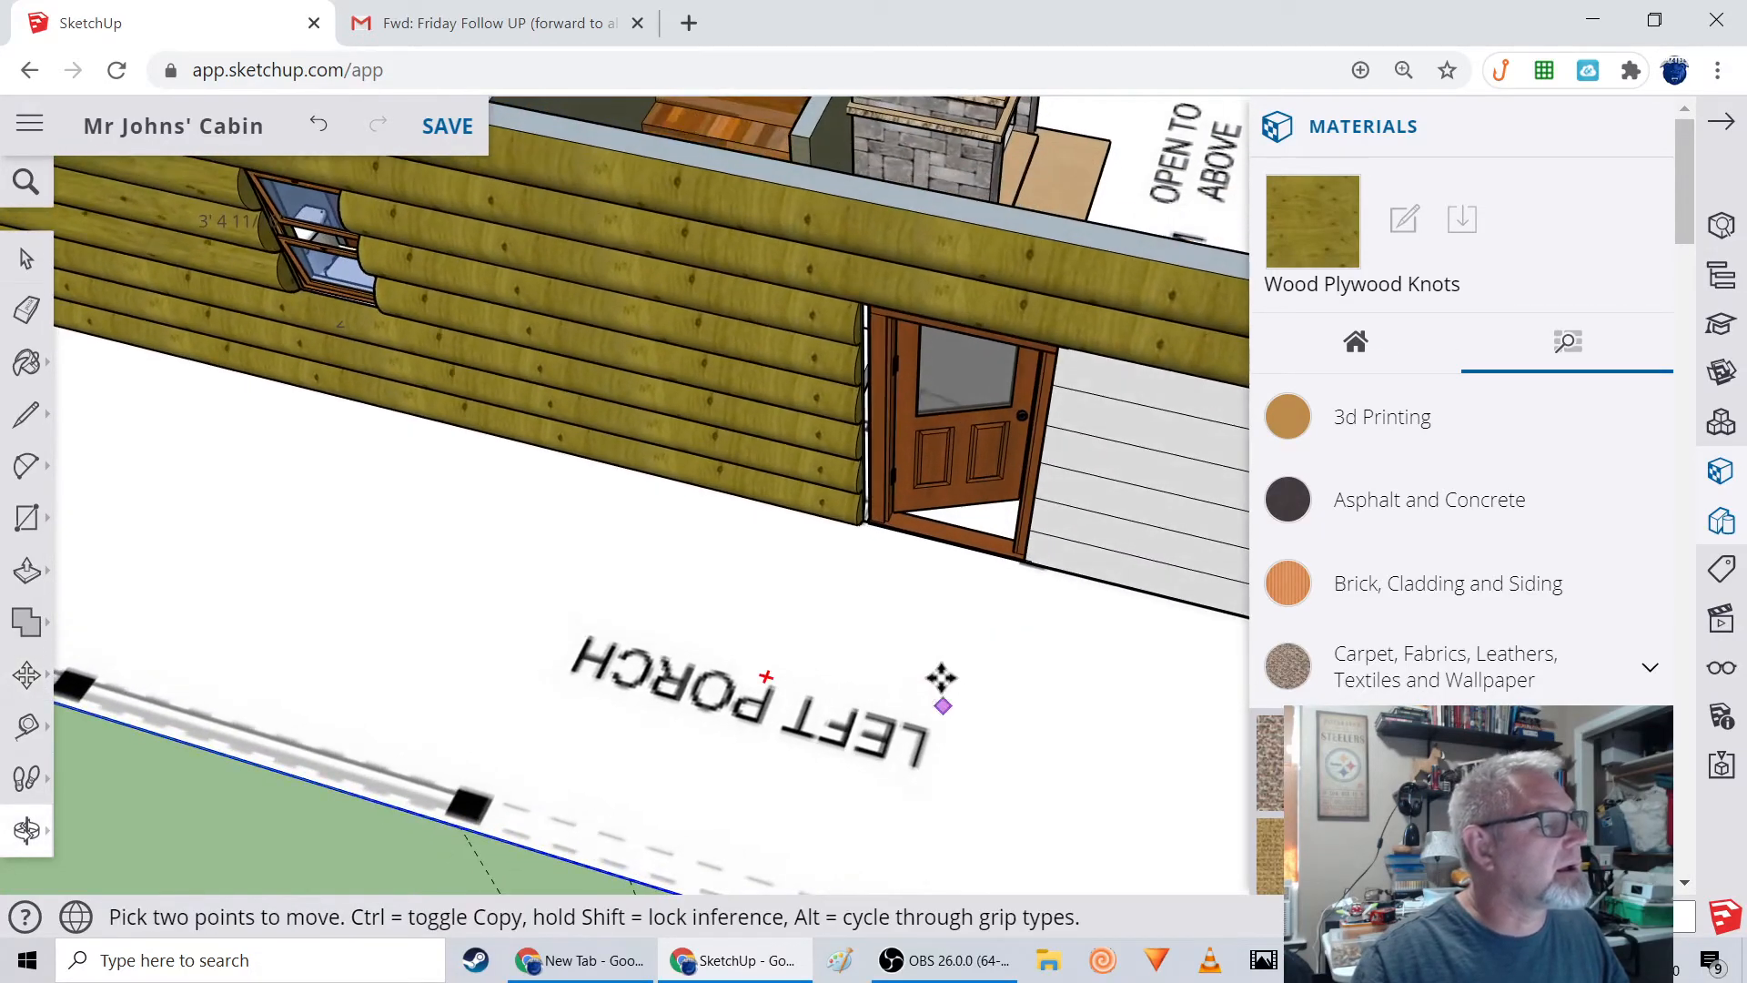
left_click(906, 521)
left_click(901, 533)
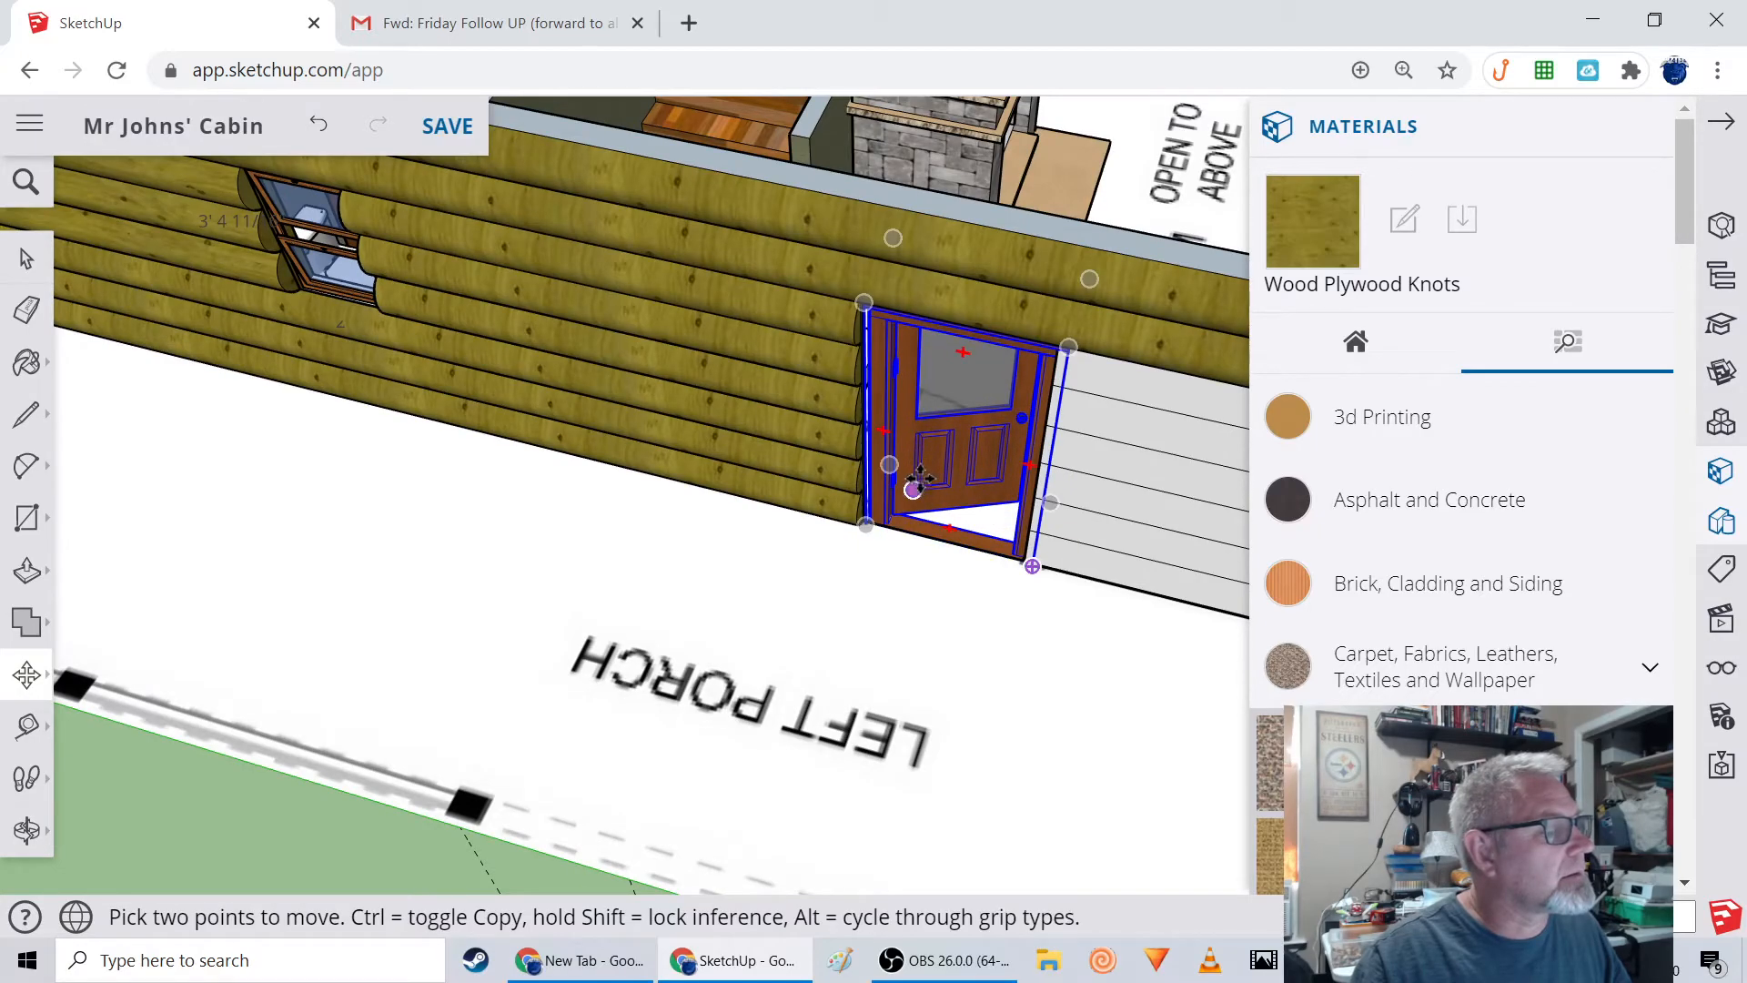
left_click(917, 464)
left_click(914, 468)
middle_click_drag(870, 648, 965, 410)
middle_click_drag(905, 539, 768, 467)
scroll(812, 487, "up", 4)
scroll(768, 466, "down", 5)
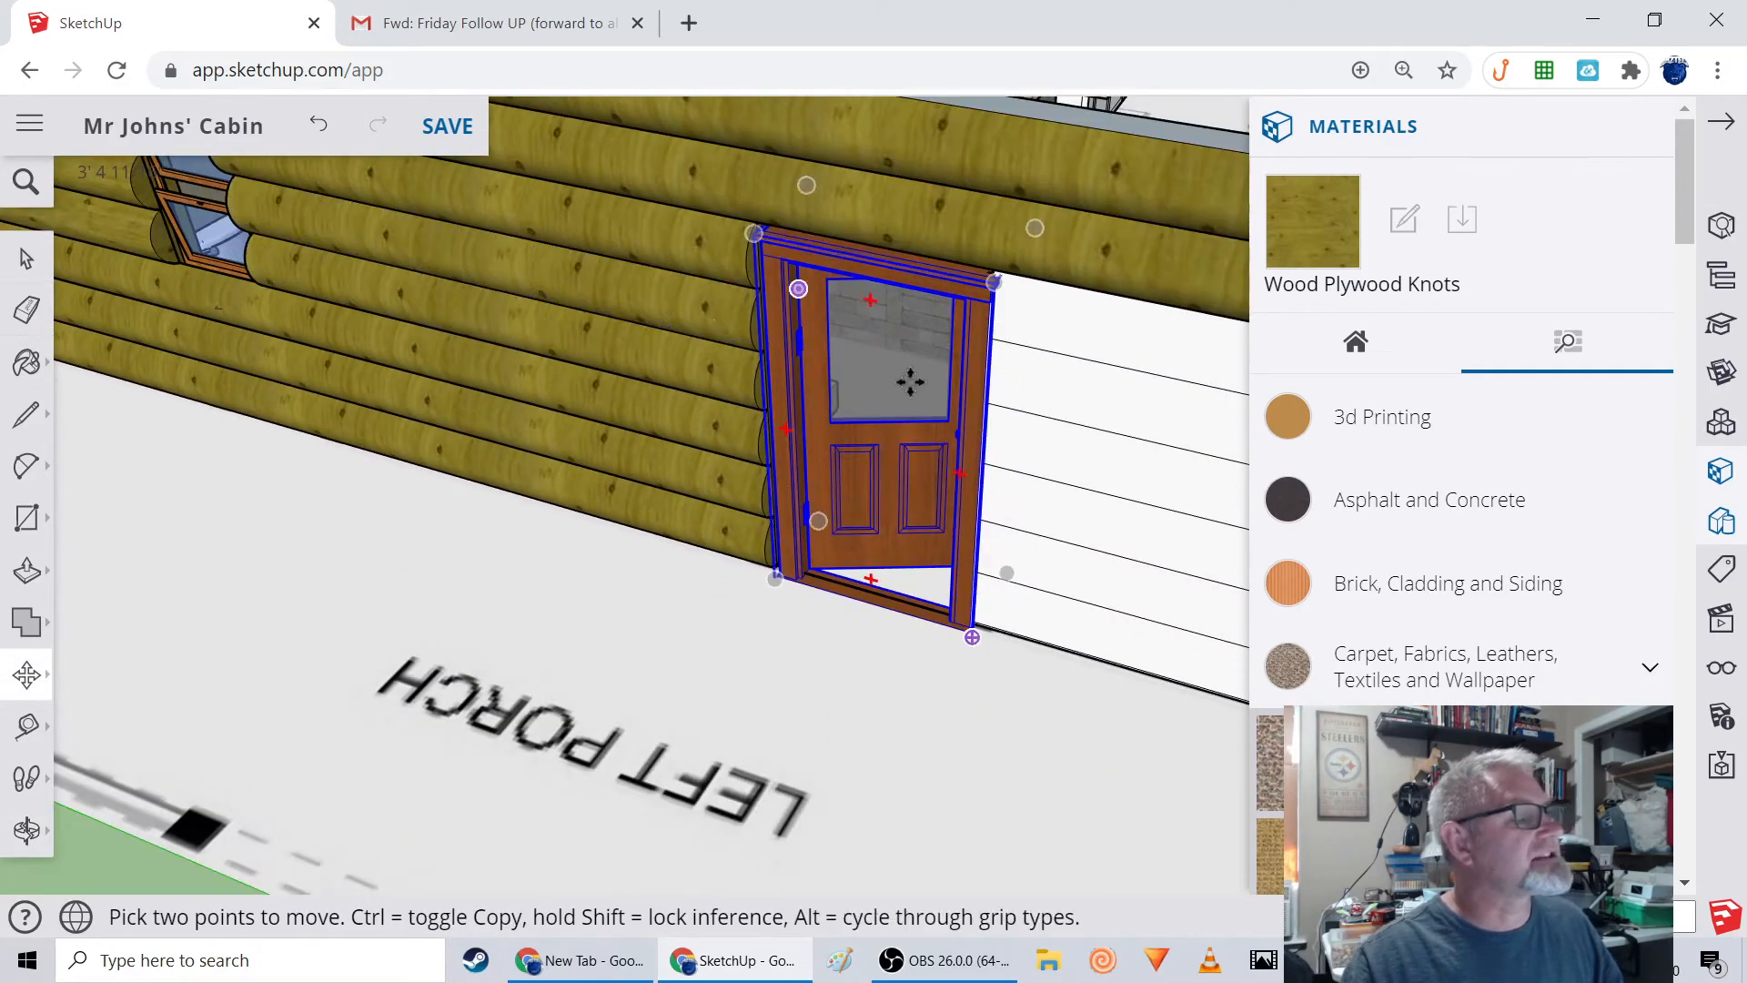
Examine the cabin's left porch and front walls, including the unfinished log section between the door and the front corner.
scroll(811, 507, "down", 10)
middle_click_drag(822, 600, 690, 528)
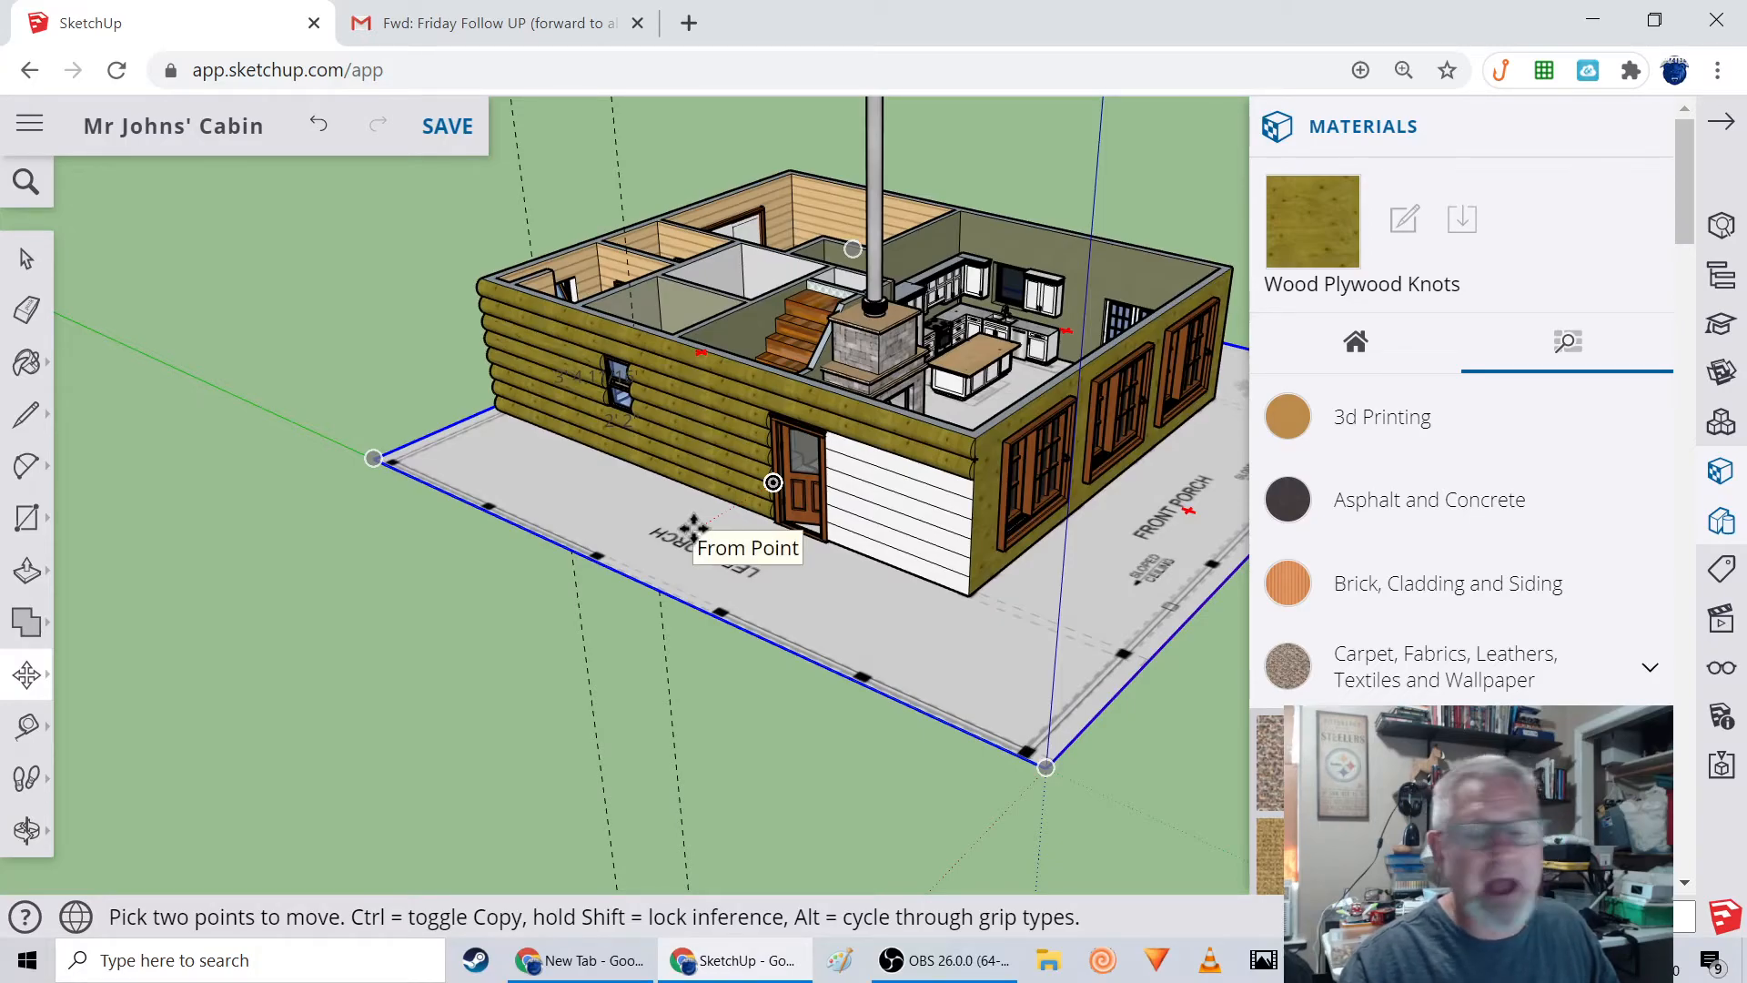
middle_click_drag(725, 539, 657, 541)
middle_click_drag(846, 505, 648, 543)
middle_click_drag(1038, 517, 1092, 511)
middle_click_drag(752, 554, 1017, 508)
scroll(1037, 512, "up", 5)
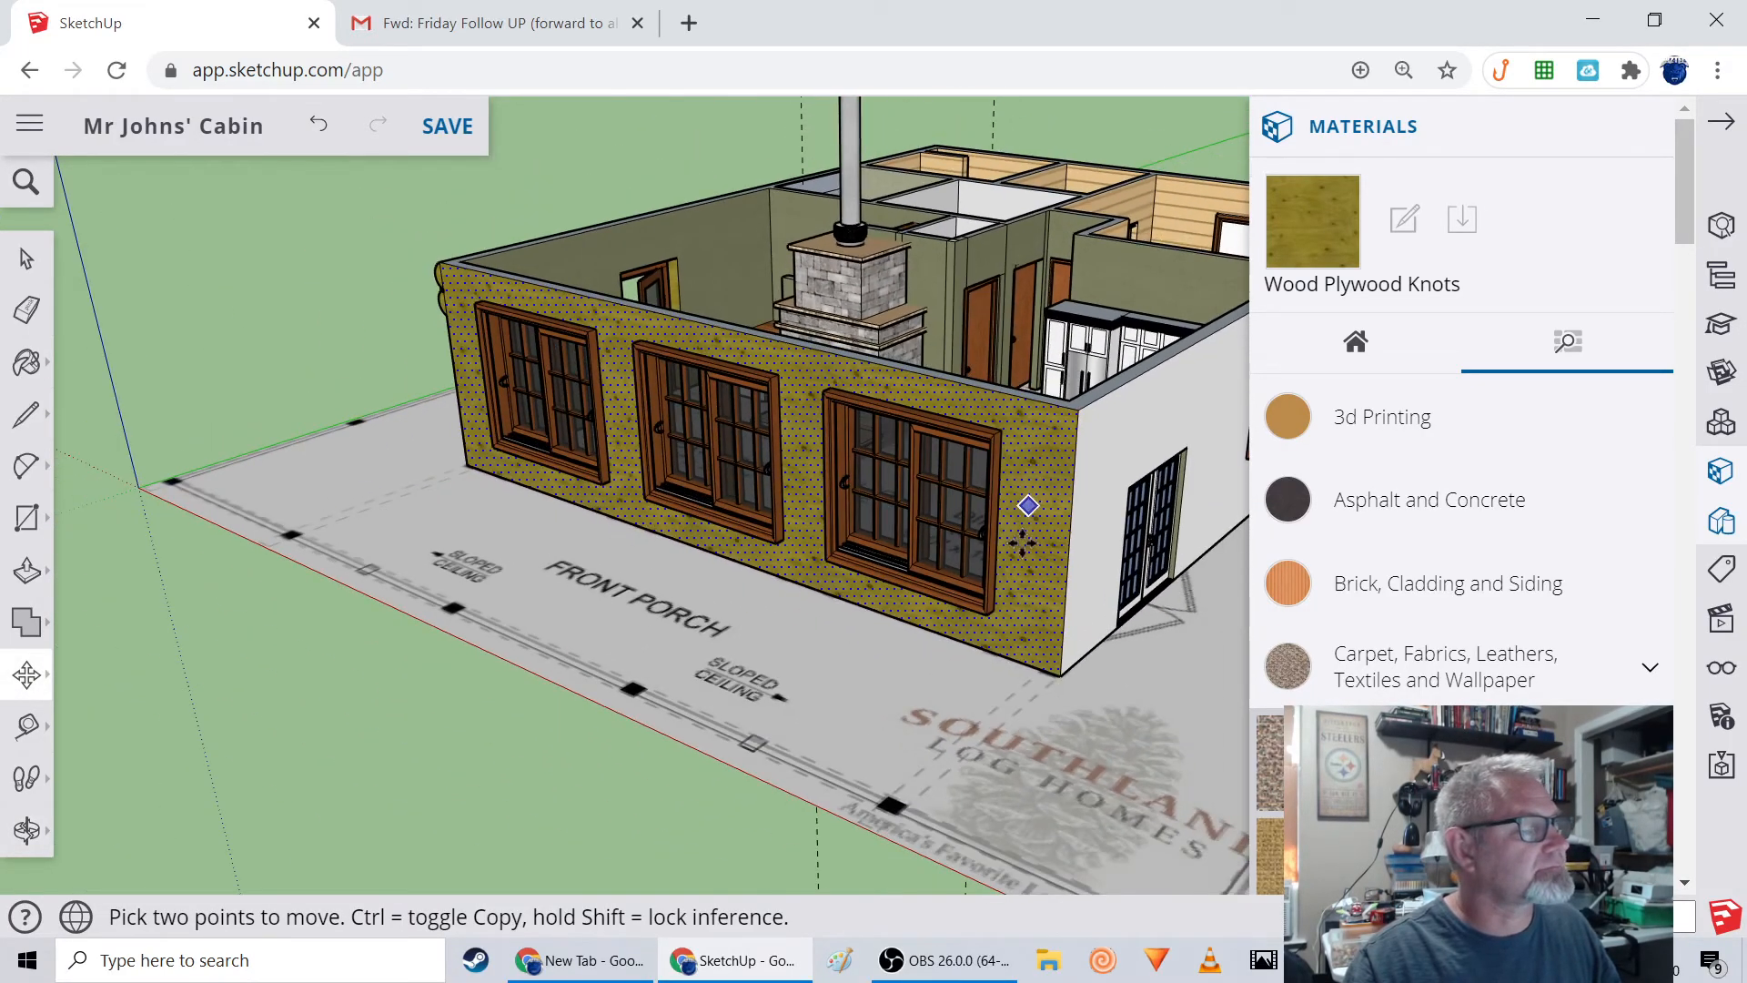
scroll(1024, 542, "down", 5)
middle_click_drag(1104, 616, 974, 647)
key("m")
key("q")
key("m")
scroll(827, 614, "down", 4)
scroll(901, 587, "up", 1)
scroll(1014, 605, "up", 5)
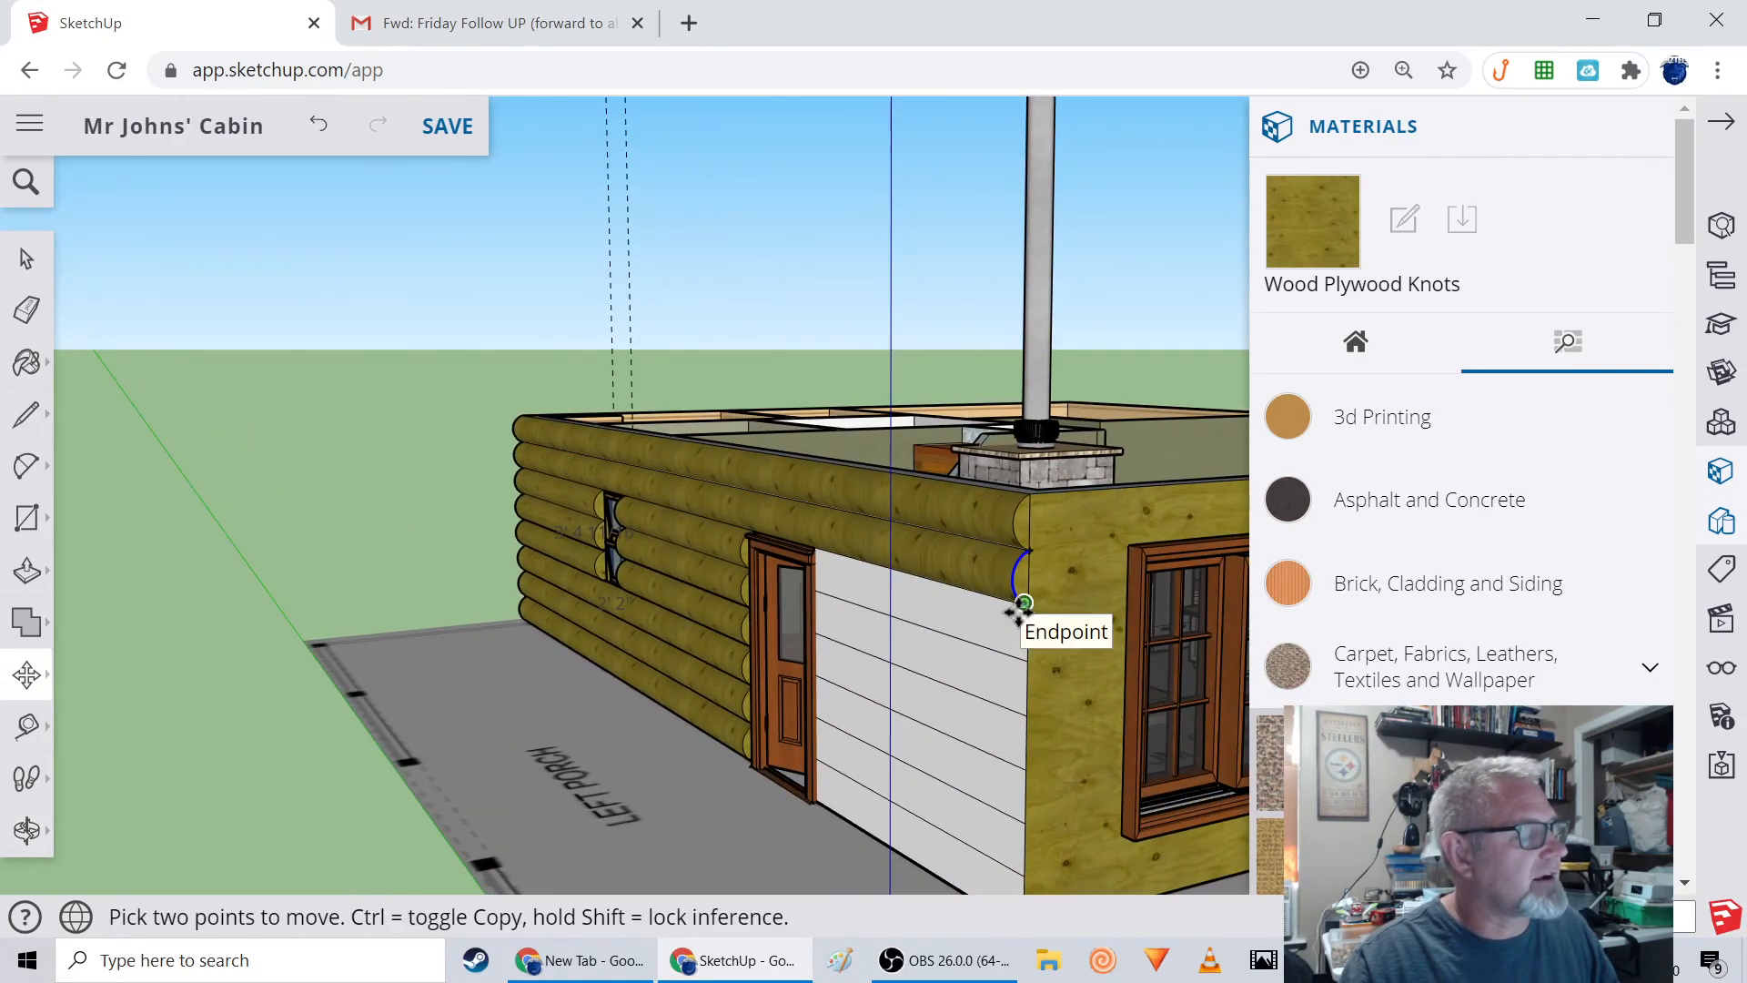